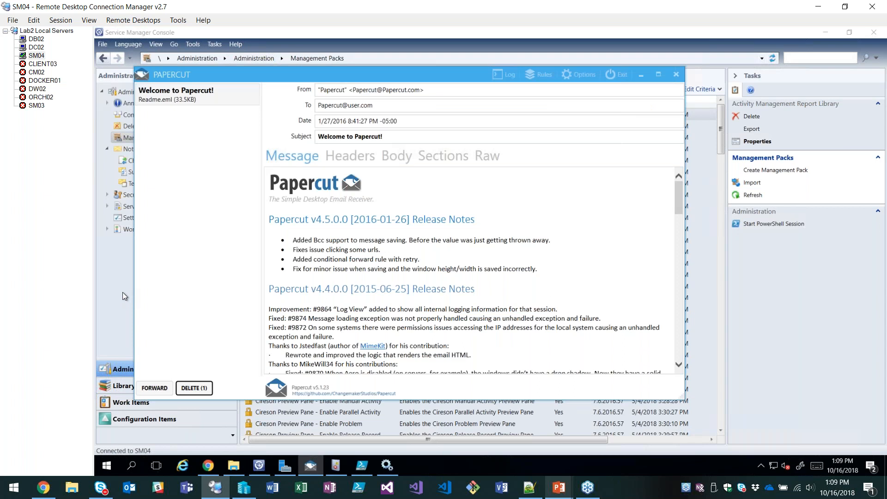
# Inspect the SMTP server and return address settings of the E-Mail Notification Channel, and close them without saving.
pyautogui.click(123, 292)
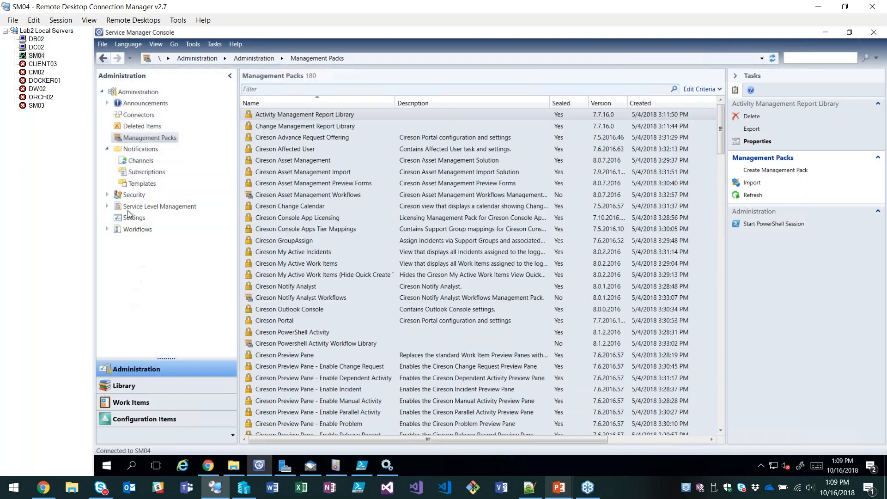
pyautogui.click(128, 184)
pyautogui.click(141, 161)
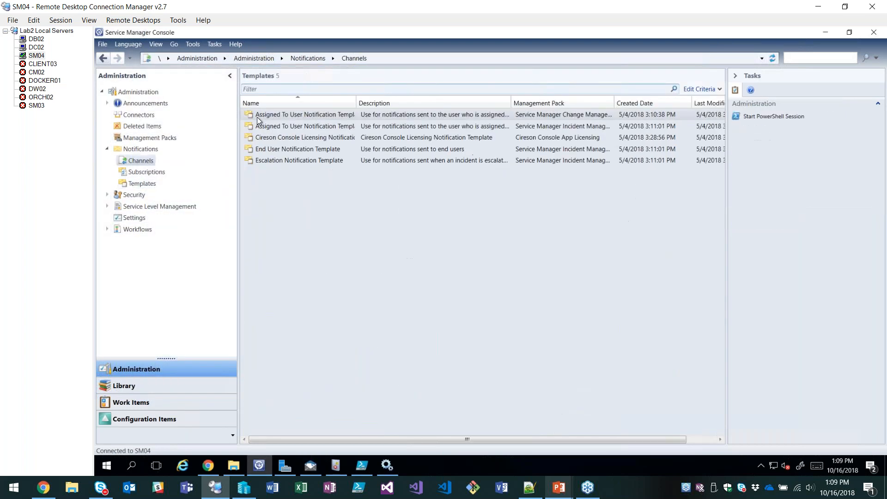
pyautogui.doubleClick(304, 115)
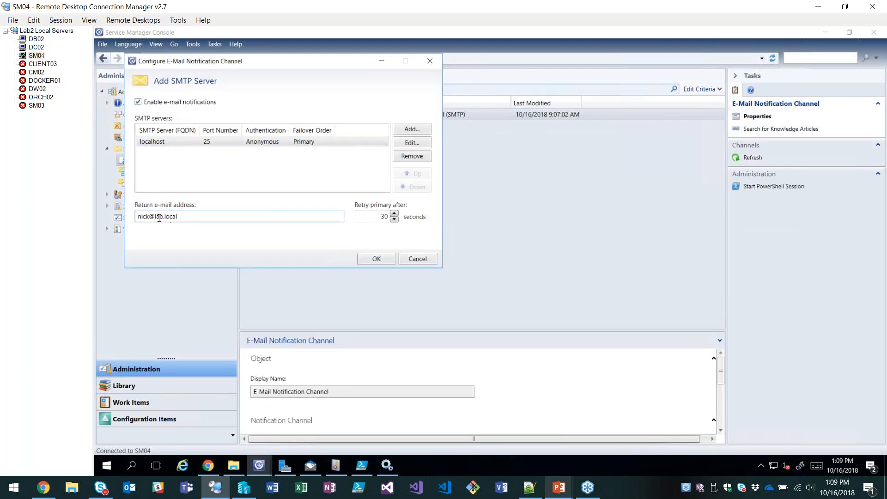
pyautogui.click(420, 258)
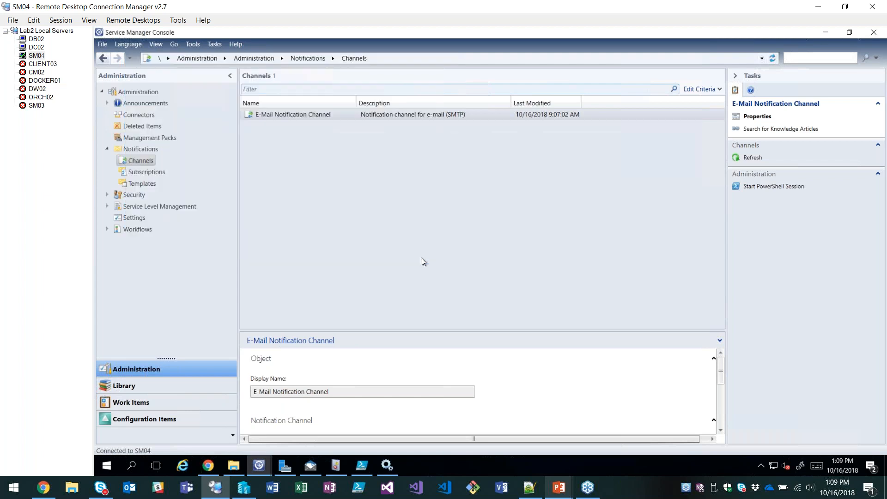
# Check the test mailbox in Papercut and return to the Service Manager Console.
pyautogui.click(310, 467)
pyautogui.click(328, 296)
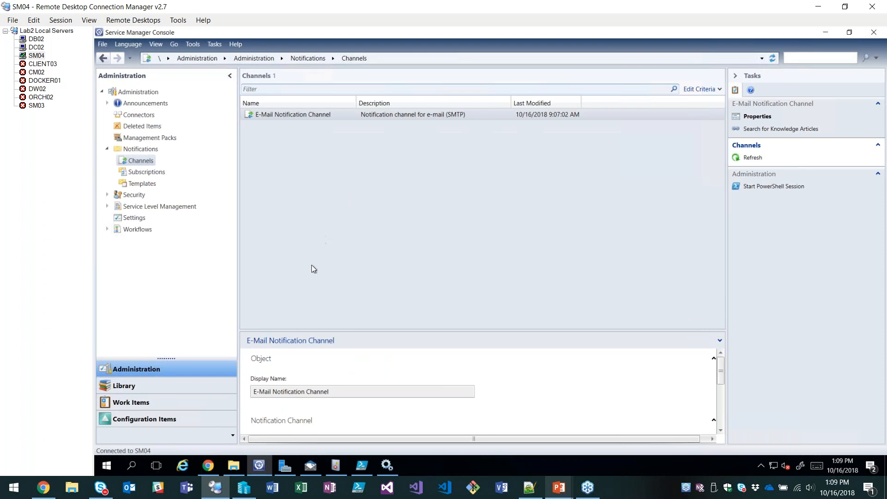
pyautogui.click(312, 471)
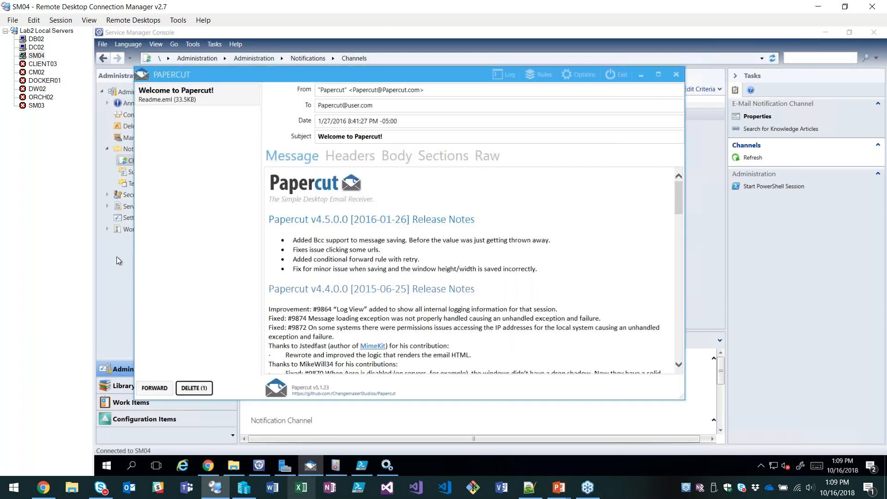
pyautogui.click(116, 256)
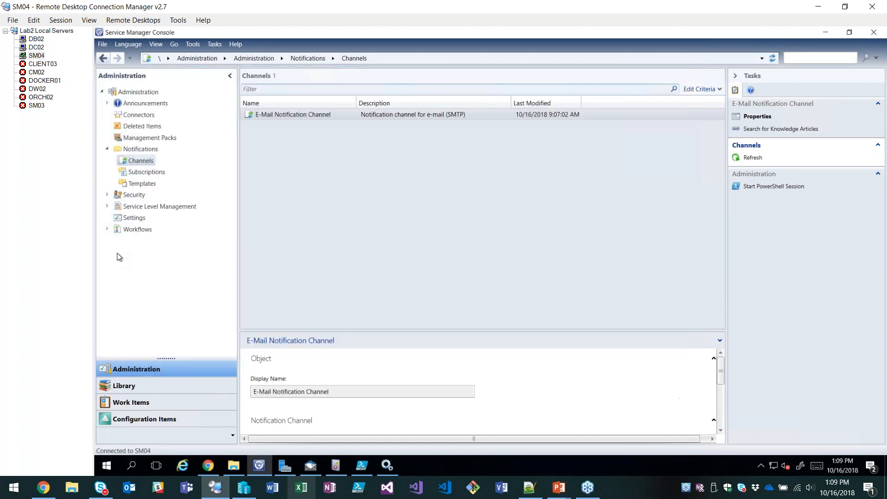
# Start a new e-mail notification template named "Webinar - Retired HW Notification".
pyautogui.click(144, 184)
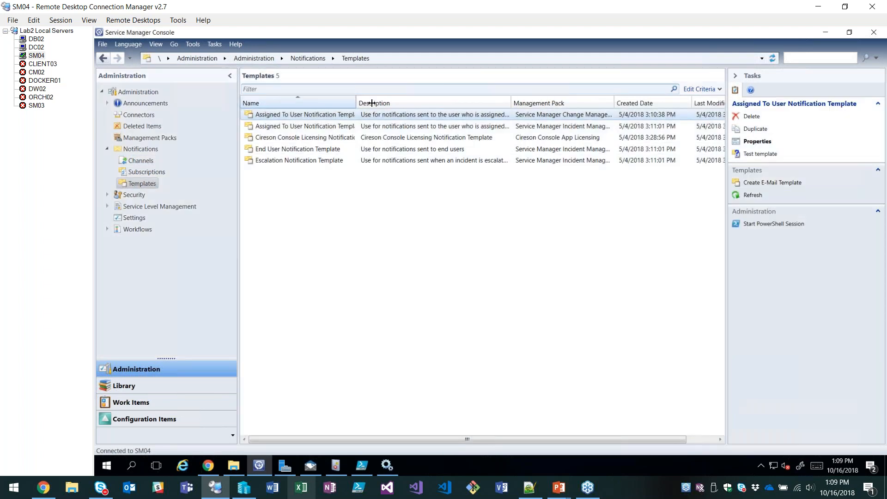
pyautogui.moveTo(356, 103); pyautogui.dragTo(389, 106)
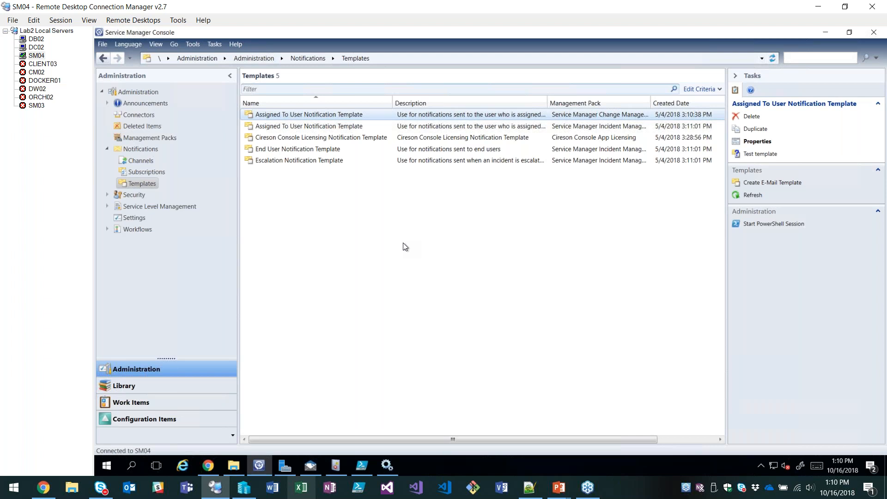
pyautogui.click(785, 183)
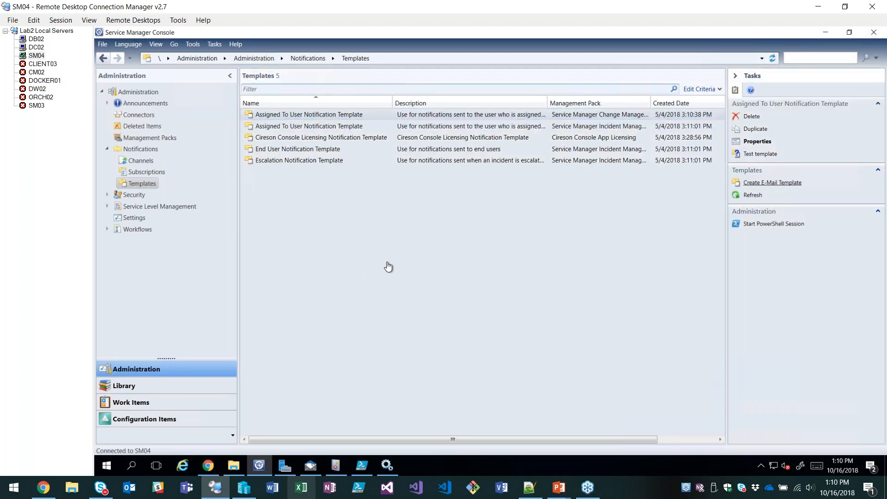
pyautogui.write('Webinar - Retired HW ')
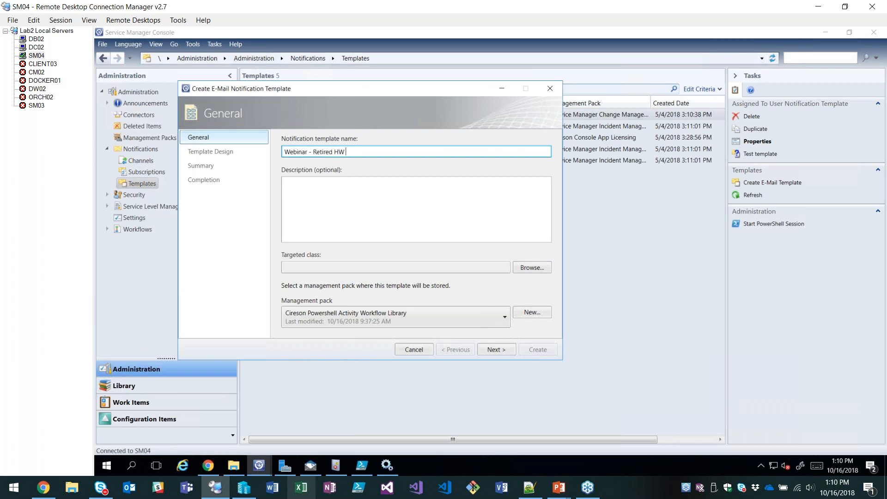
pyautogui.write('Notification')
# Set the template's targeted class to Hardware Asset, filtering the class list by "hardw".
pyautogui.click(536, 267)
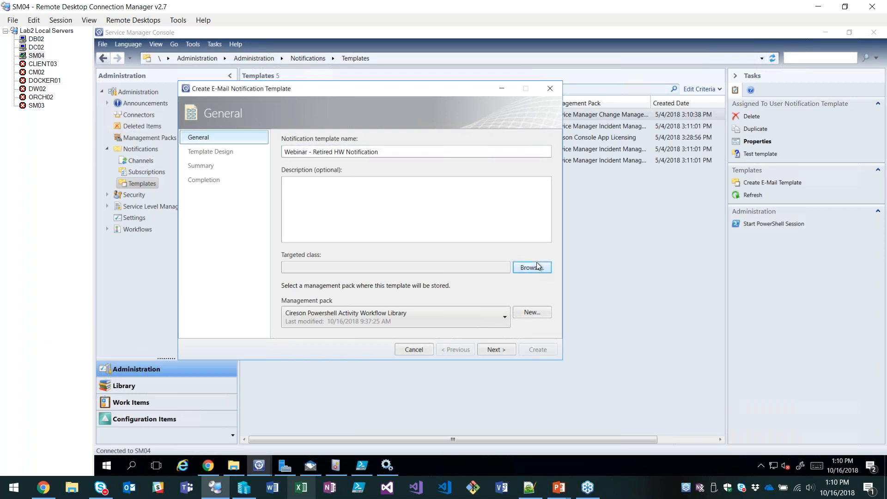
pyautogui.click(226, 132)
pyautogui.write('hardw')
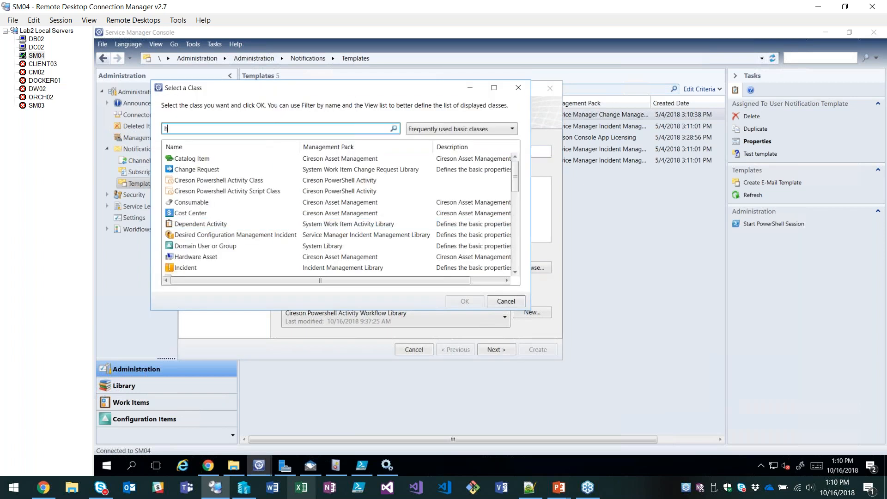
pyautogui.click(469, 130)
pyautogui.click(212, 159)
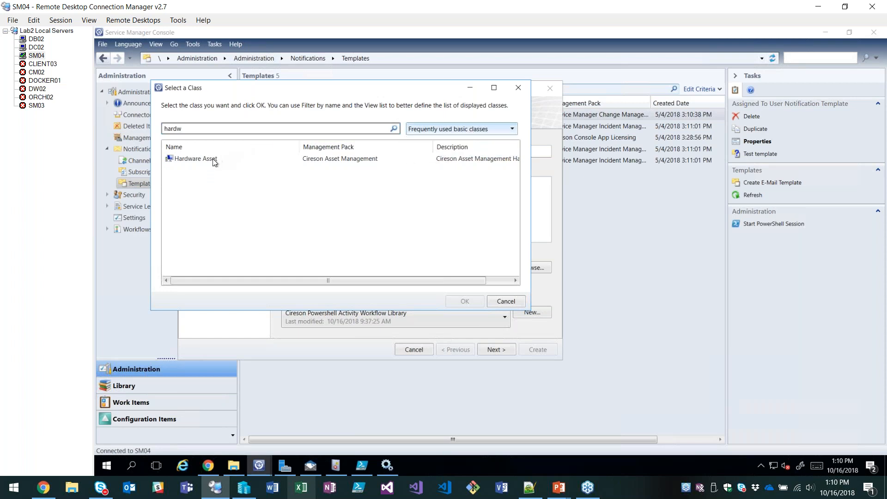
pyautogui.doubleClick(212, 159)
# Create a management pack named "Webinar" to store the template and proceed to the template design.
pyautogui.click(531, 313)
pyautogui.write('Webinar')
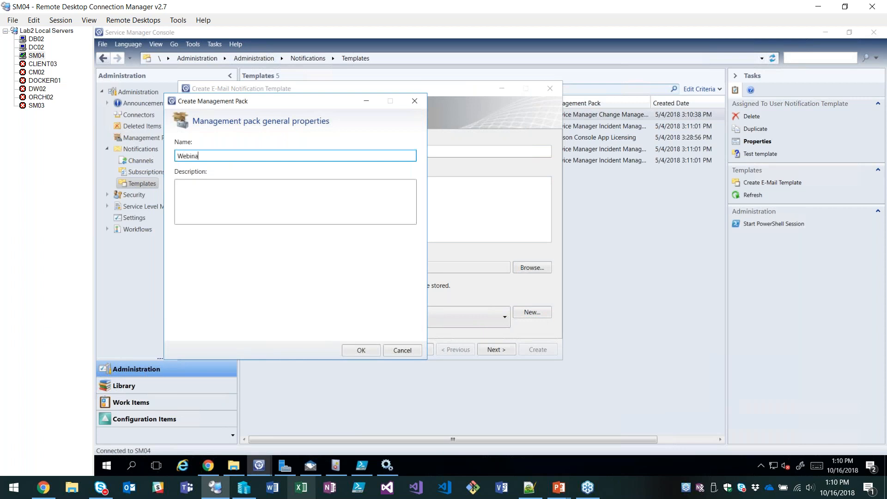
pyautogui.click(362, 351)
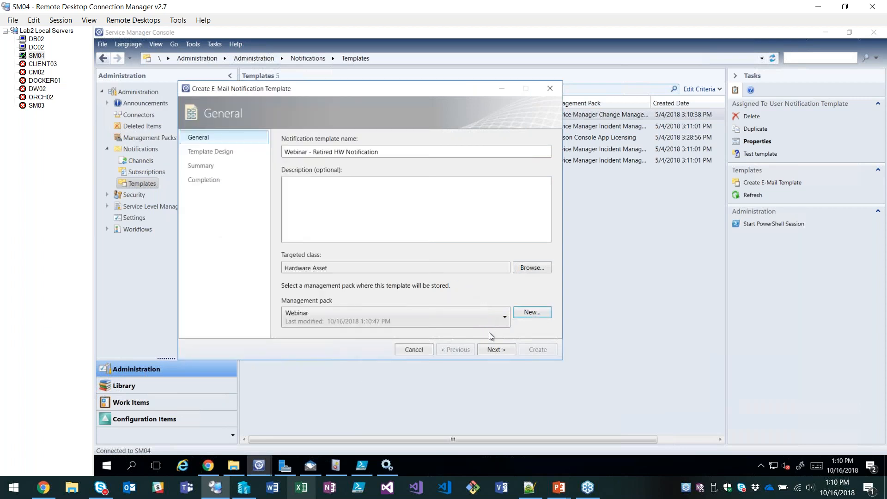
pyautogui.click(493, 350)
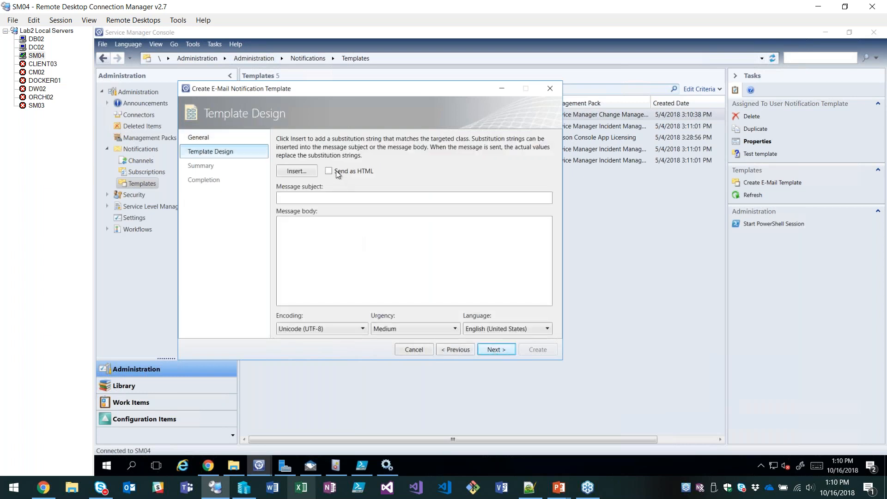
# Enable sending the message as HTML and copy the entire source of webinar sample template.html from Notepad++.
pyautogui.click(329, 171)
pyautogui.click(530, 487)
pyautogui.hotkey('ctrl', 'a')
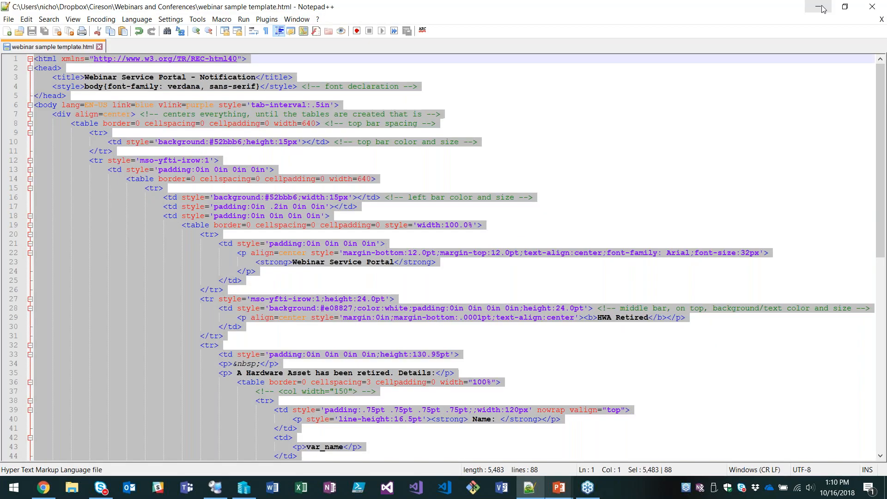
pyautogui.click(820, 7)
pyautogui.click(364, 258)
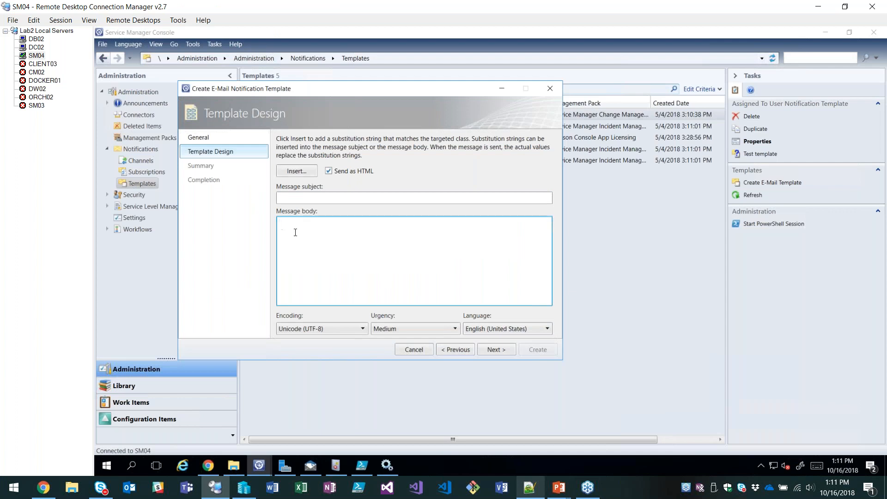
# Set the message subject to "Hardware Asset Retired".
pyautogui.click(287, 197)
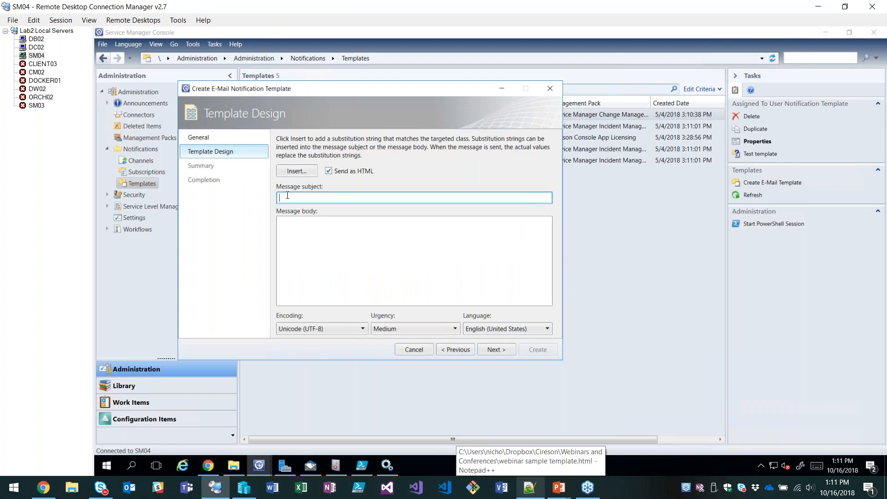
pyautogui.write('Hey')
pyautogui.hotkey('ctrl', 'a')
pyautogui.write('Hardware Asset Retired')
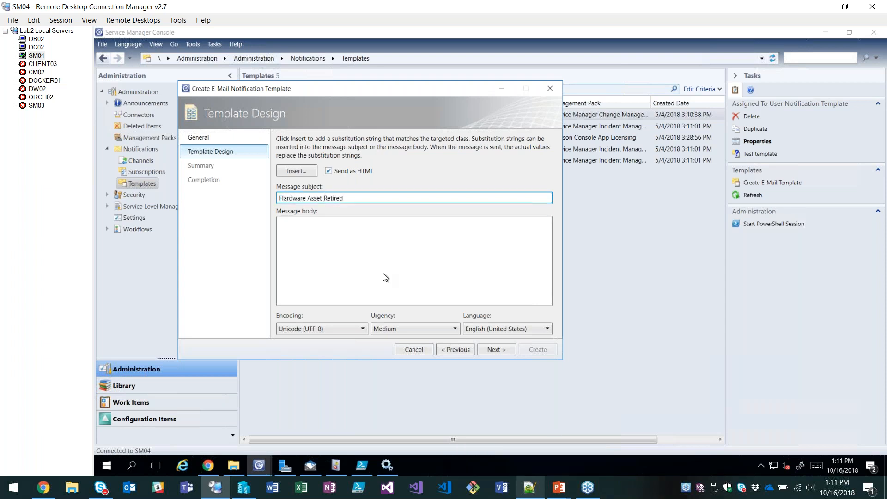
# Paste the copied HTML source into the message body and look over its opening lines.
pyautogui.click(360, 233)
pyautogui.hotkey('ctrl', 'v')
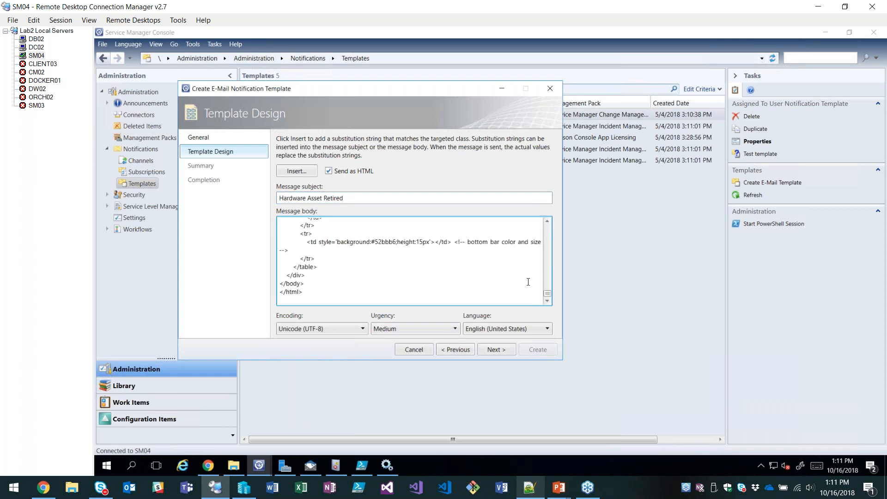
pyautogui.moveTo(549, 291); pyautogui.dragTo(531, 213)
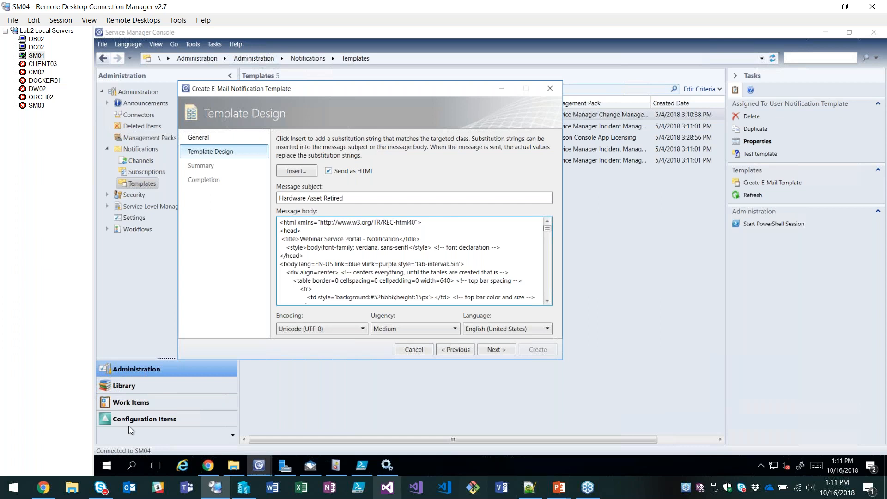
pyautogui.scroll(-5, 477, 273)
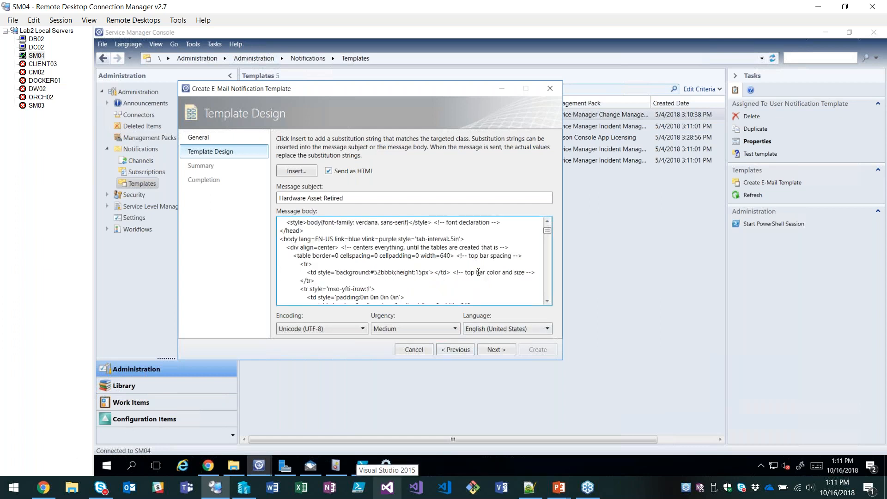
# Review the HTML structure of webinar sample template.html in Notepad++, from the header bars to the asset details table.
pyautogui.click(529, 487)
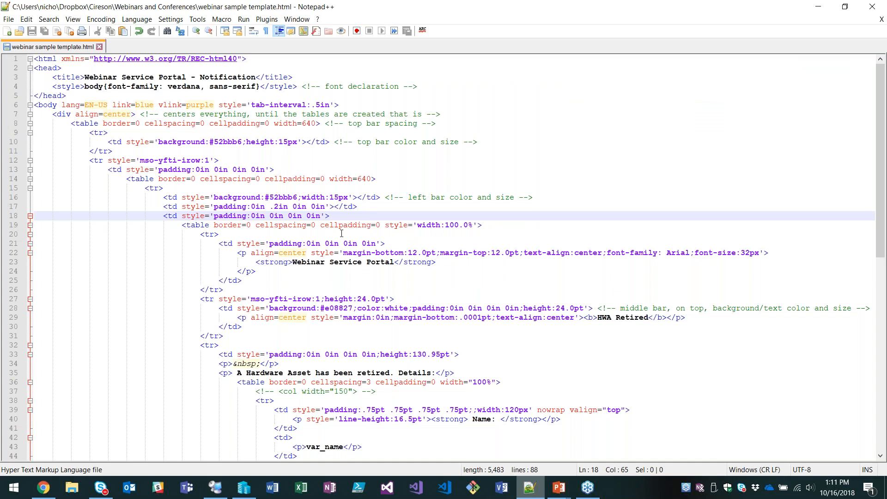
pyautogui.scroll(-3, 329, 247)
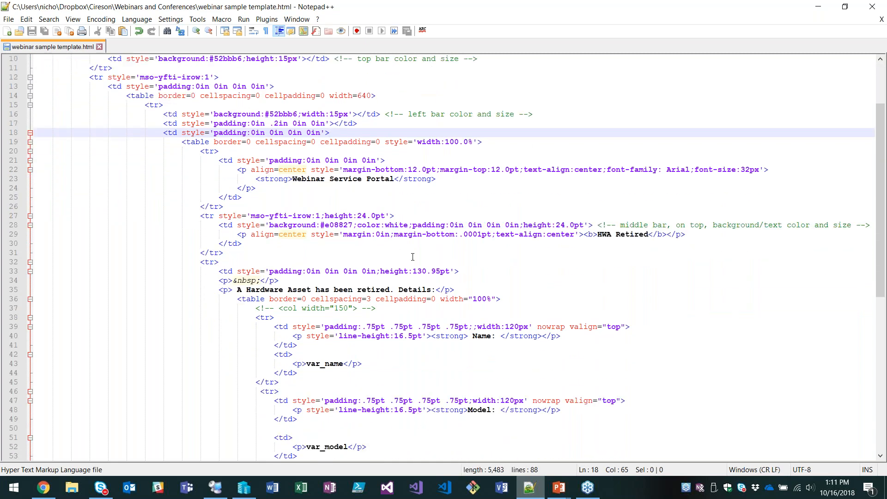
pyautogui.scroll(-2, 412, 257)
pyautogui.scroll(-1, 404, 272)
pyautogui.scroll(6, 512, 280)
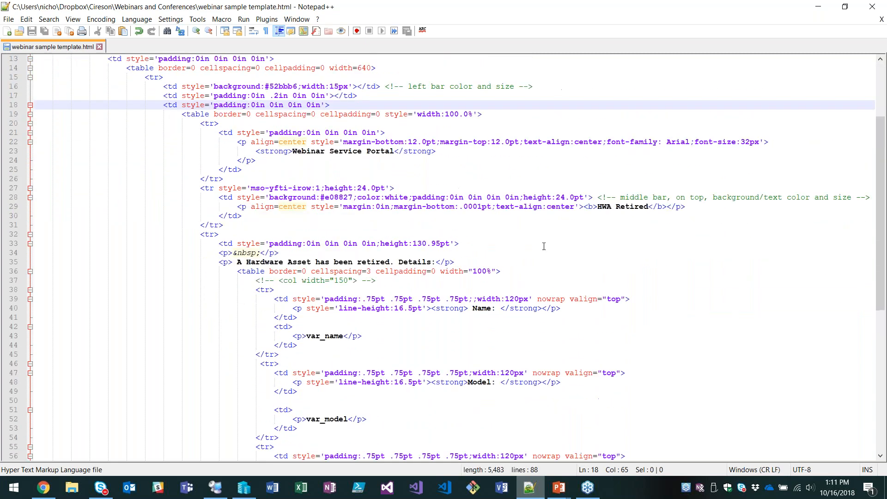
pyautogui.scroll(-4, 512, 280)
pyautogui.scroll(-1, 610, 272)
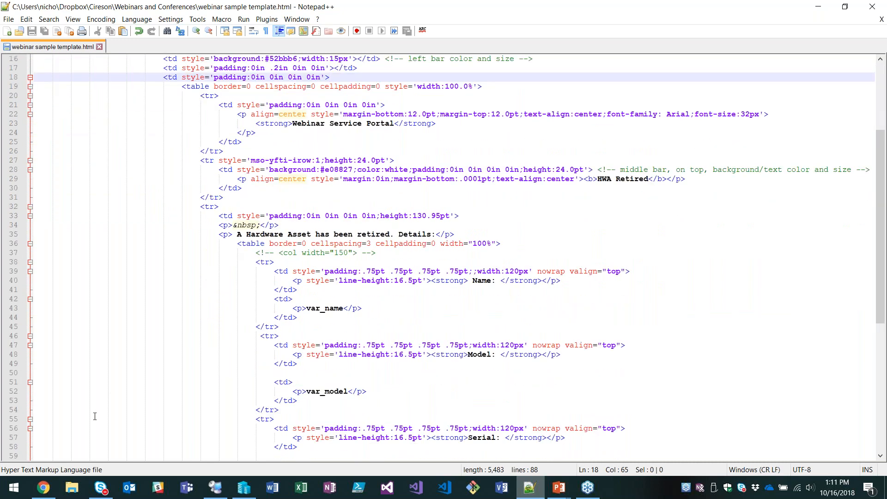
# Preview webinar sample template.html in the browser, close the GoToWebinar tab, and examine the name, model and serial placeholders.
pyautogui.click(81, 489)
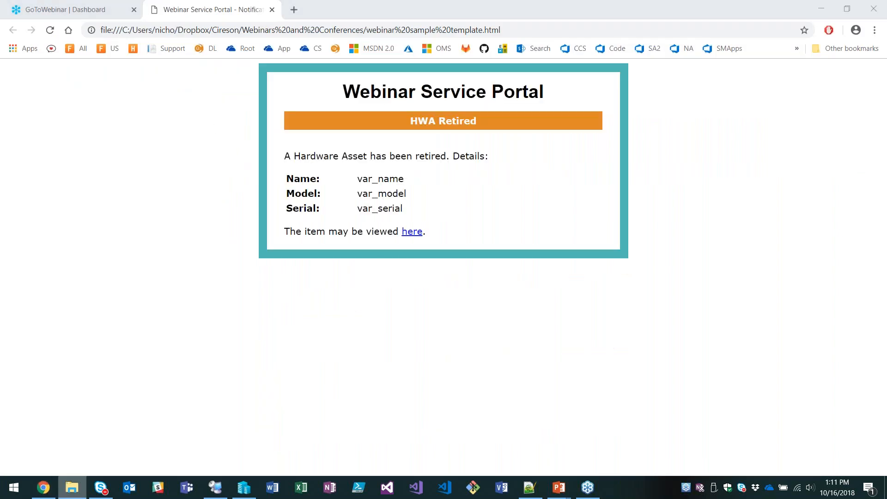
pyautogui.click(109, 181)
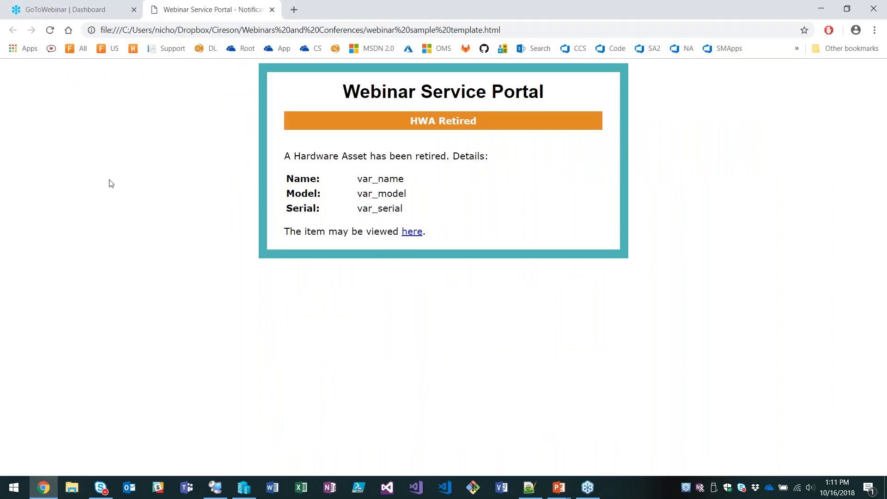
pyautogui.click(134, 9)
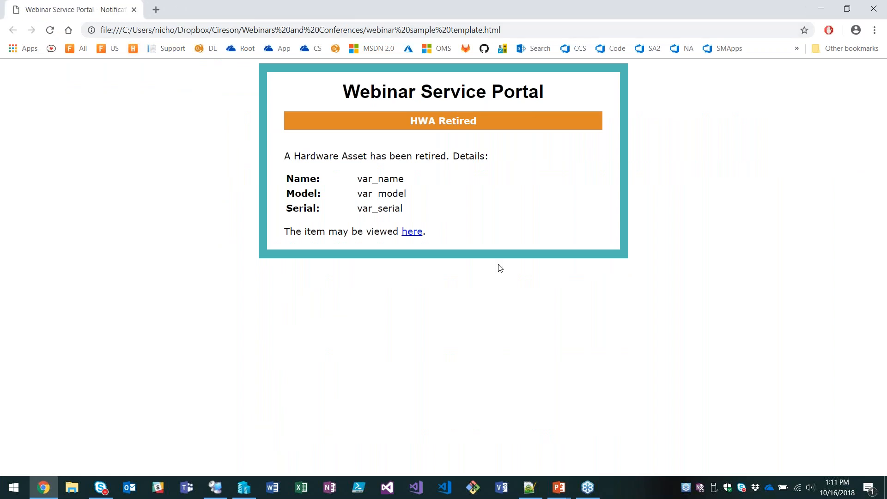
pyautogui.doubleClick(390, 179)
pyautogui.doubleClick(382, 193)
pyautogui.doubleClick(380, 208)
# Return to Notepad++ and locate the var_name, var_model and var_serial placeholders in the HTML source.
pyautogui.click(46, 489)
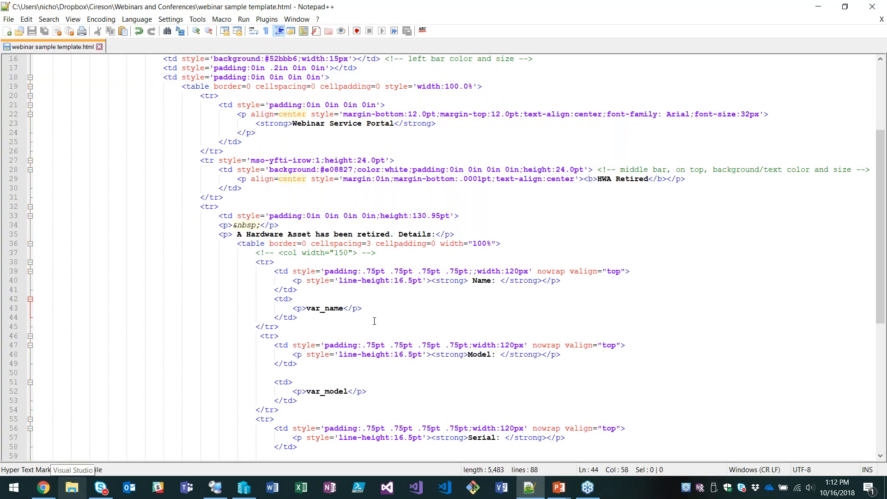
pyautogui.doubleClick(324, 308)
pyautogui.scroll(-2, 330, 323)
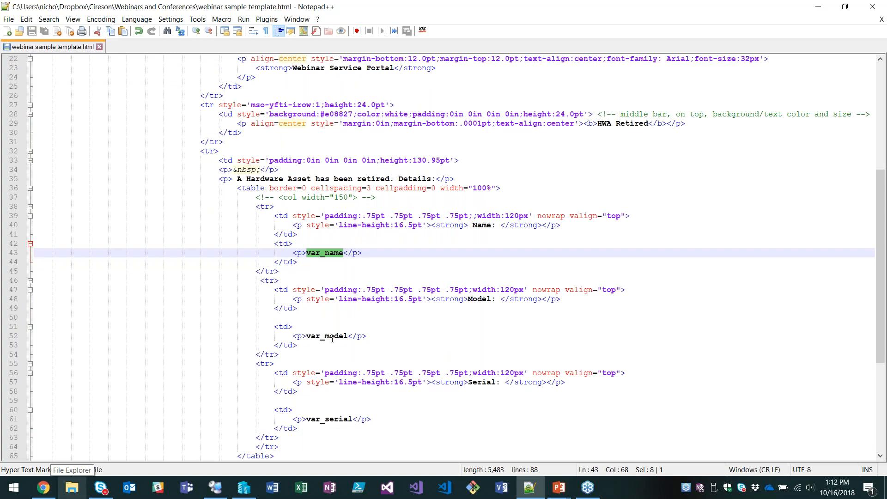
pyautogui.scroll(-3, 332, 339)
pyautogui.doubleClick(327, 253)
pyautogui.click(326, 336)
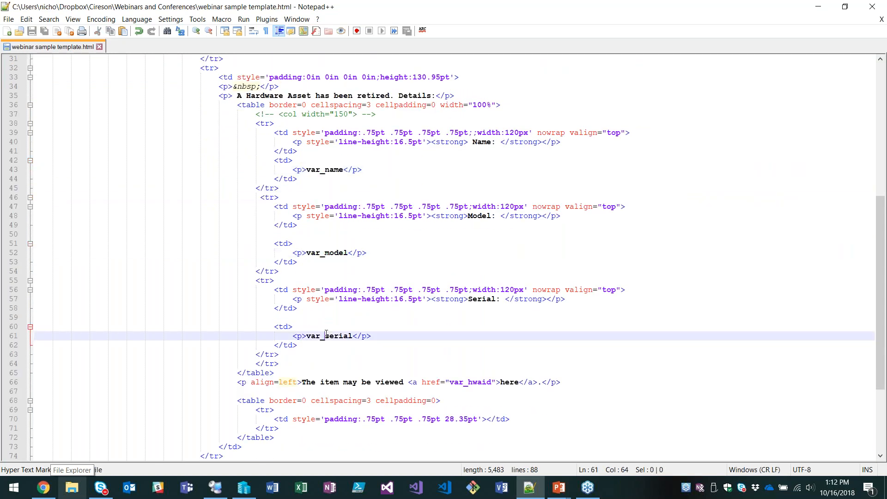
# Highlight the var_serial and var_name placeholders in the HTML source, checking them against the e-mail template wizard.
pyautogui.doubleClick(326, 336)
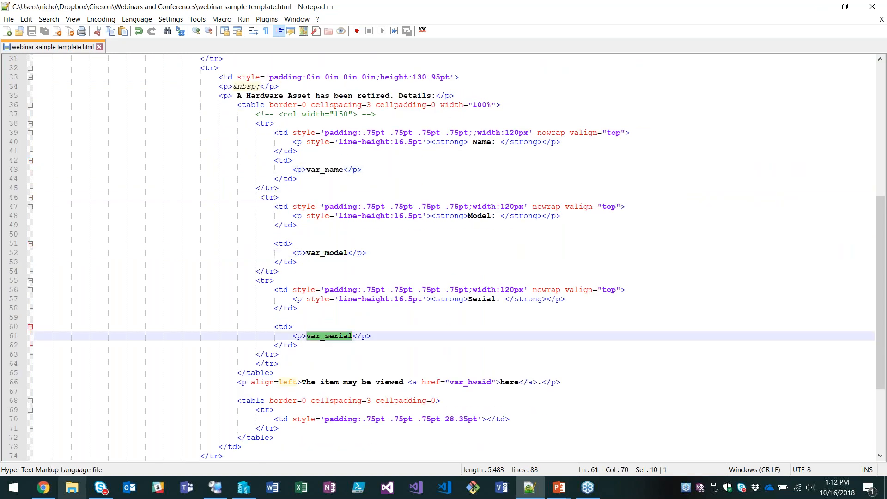
pyautogui.click(219, 494)
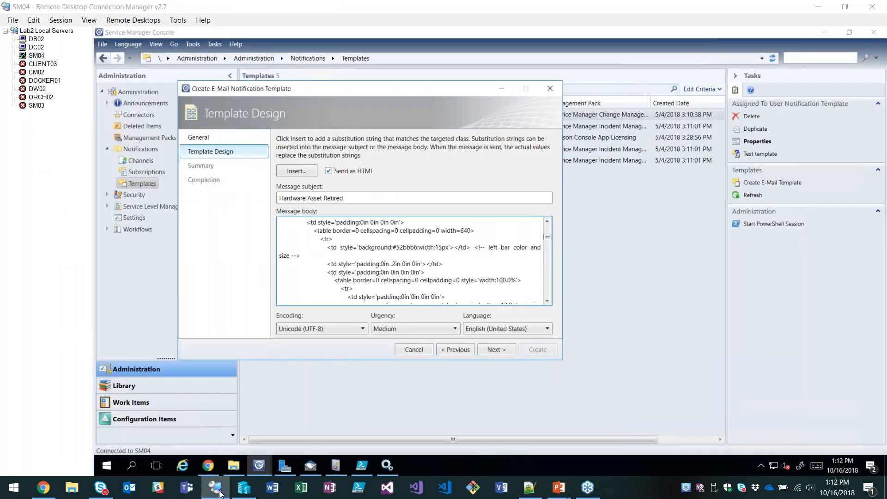
pyautogui.click(220, 494)
pyautogui.doubleClick(328, 172)
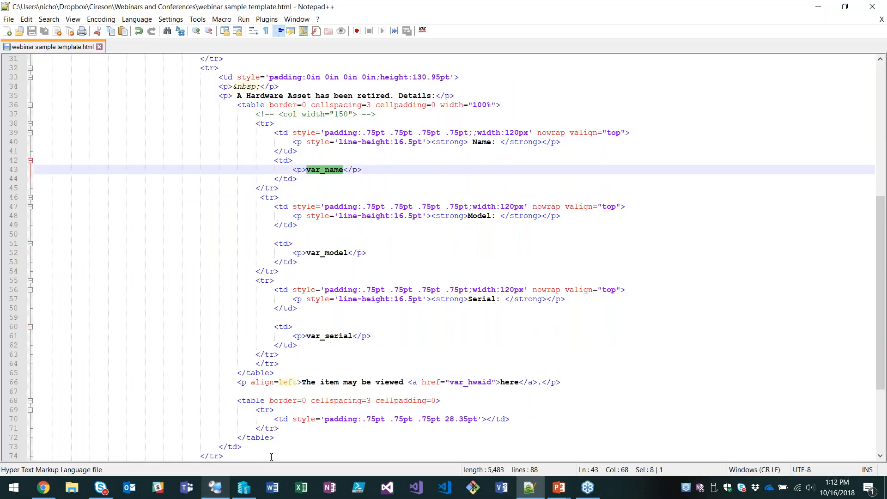
# Return to the Service Manager template wizard and replace var_name in the message body with the Hardware Asset's Display Name property.
pyautogui.click(219, 494)
pyautogui.scroll(-5, 422, 272)
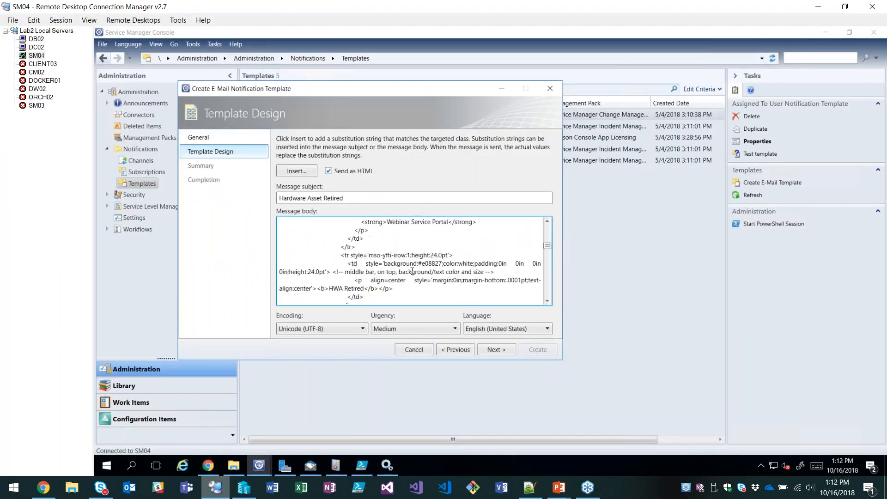
pyautogui.scroll(-2, 422, 272)
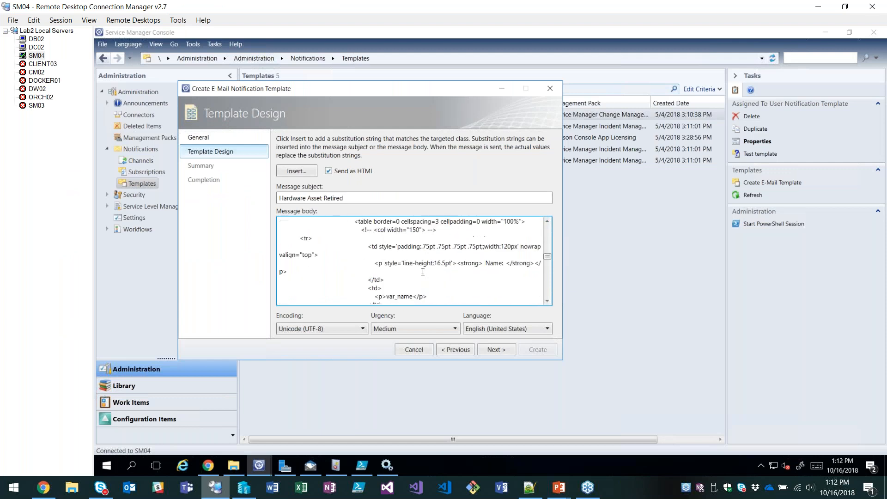
pyautogui.scroll(-1, 423, 272)
pyautogui.doubleClick(405, 271)
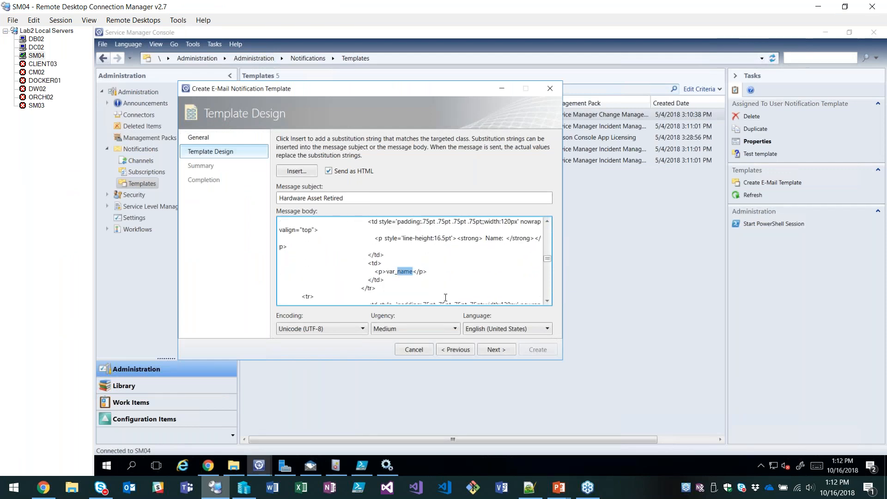
pyautogui.press('BackSpace')
pyautogui.press('BackSpace')
pyautogui.press('BackSpace')
pyautogui.press('BackSpace')
pyautogui.press('BackSpace')
pyautogui.click(295, 171)
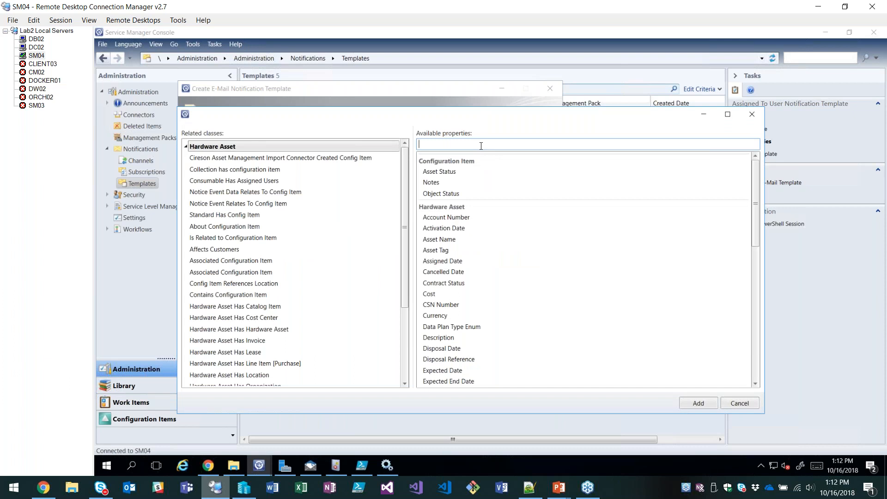
pyautogui.write('displ')
pyautogui.click(459, 172)
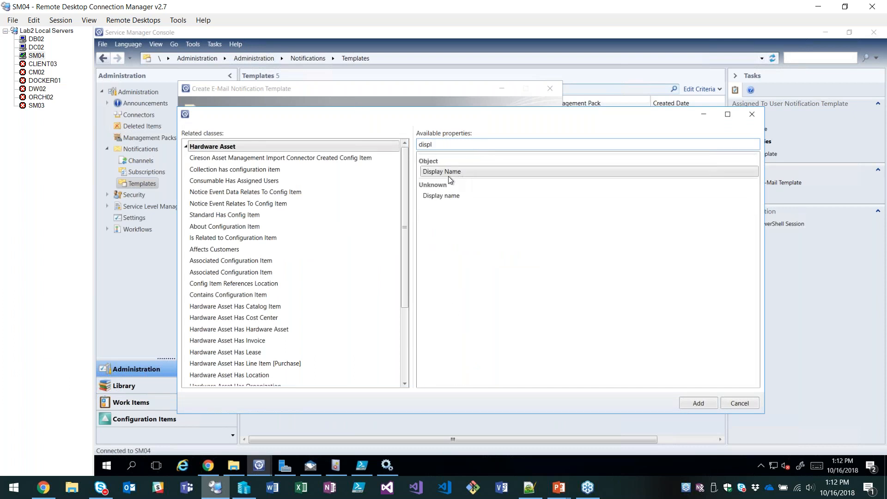
pyautogui.click(698, 403)
# Examine the inserted display name substitution string between the paragraph tags of the message body.
pyautogui.click(412, 263)
pyautogui.scroll(-1, 412, 262)
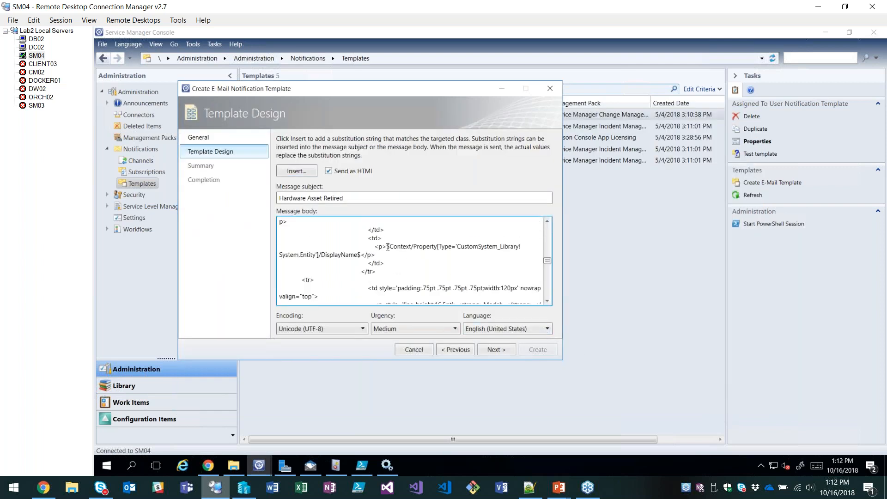
pyautogui.keyDown('shift'); pyautogui.click(360, 254); pyautogui.keyUp('shift')
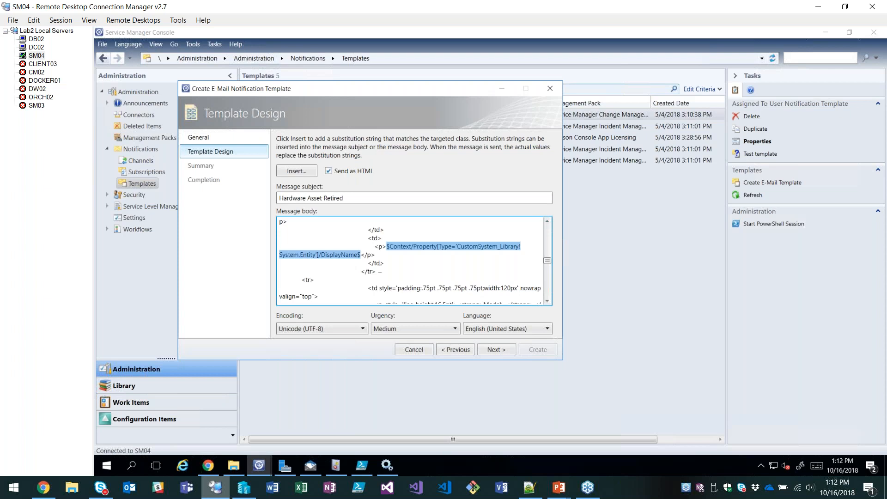
pyautogui.click(384, 272)
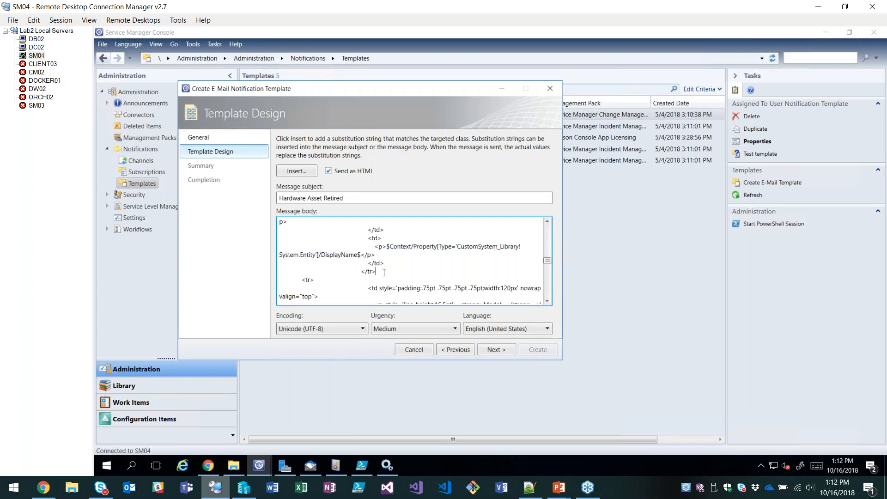
# Replace the var_model placeholder in the message body with the Hardware Asset's Model property.
pyautogui.scroll(-2, 384, 272)
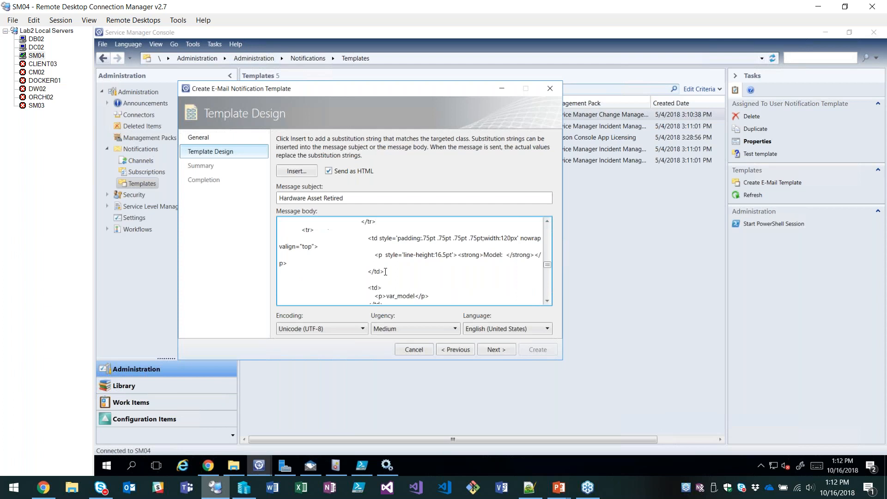
pyautogui.scroll(-1, 395, 258)
pyautogui.moveTo(397, 271); pyautogui.dragTo(414, 272)
pyautogui.press('BackSpace')
pyautogui.press('BackSpace')
pyautogui.press('BackSpace')
pyautogui.press('BackSpace')
pyautogui.press('BackSpace')
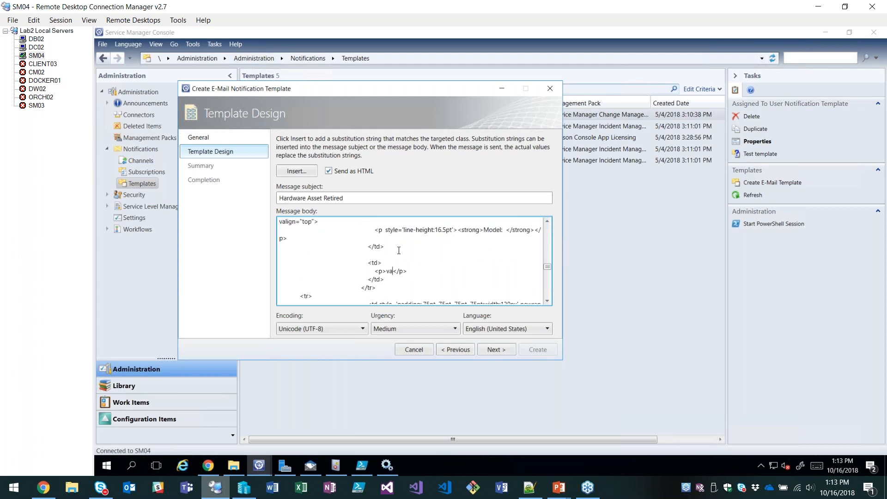
pyautogui.click(306, 170)
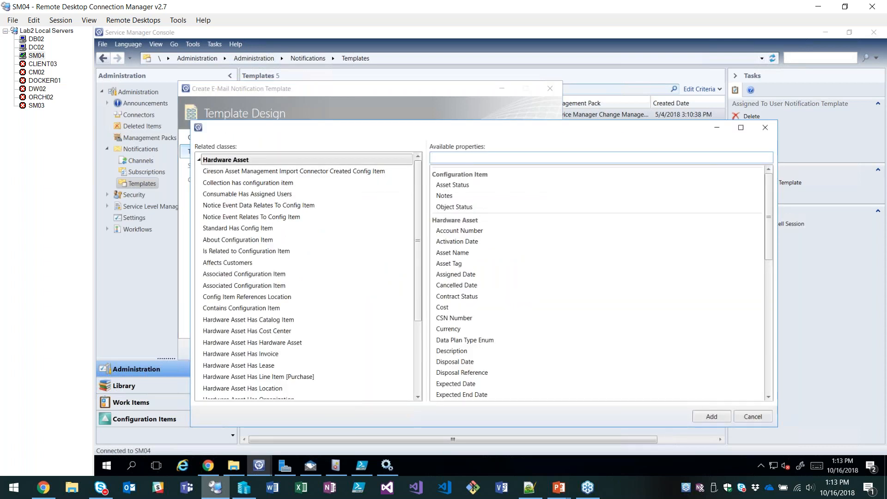
pyautogui.write('model')
pyautogui.click(447, 184)
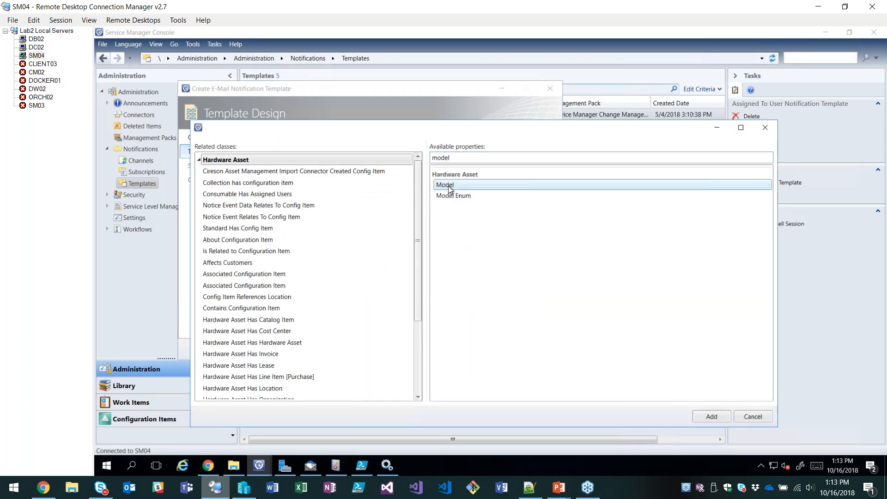
pyautogui.doubleClick(447, 184)
# Replace the var_serial placeholder in the message body with the Hardware Asset's Serial Number property.
pyautogui.scroll(-3, 402, 257)
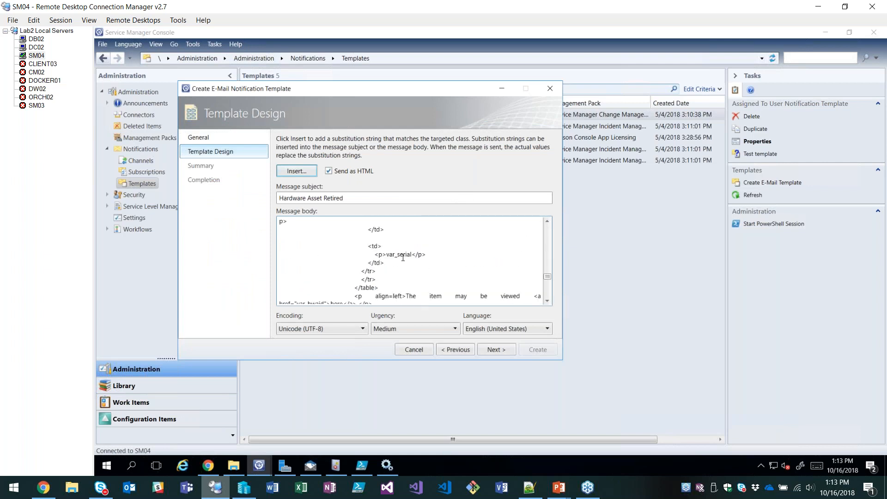
pyautogui.doubleClick(402, 255)
pyautogui.press('BackSpace')
pyautogui.press('BackSpace')
pyautogui.press('BackSpace')
pyautogui.press('BackSpace')
pyautogui.press('BackSpace')
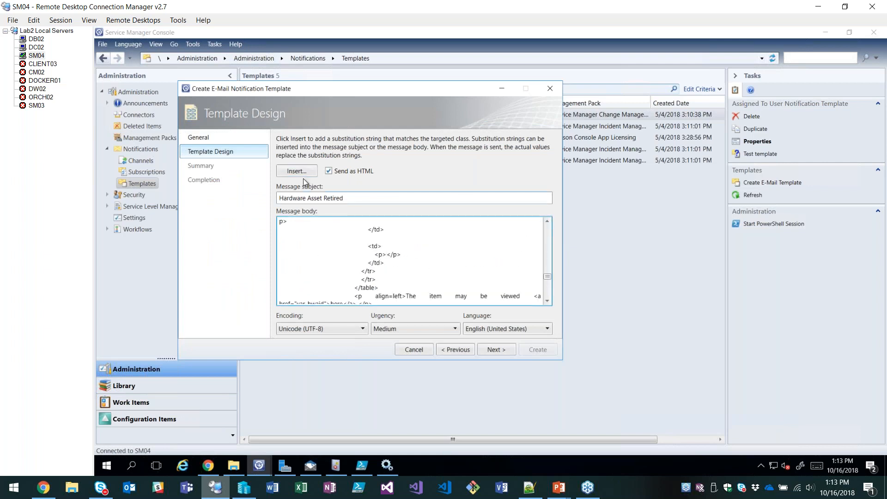
pyautogui.click(299, 172)
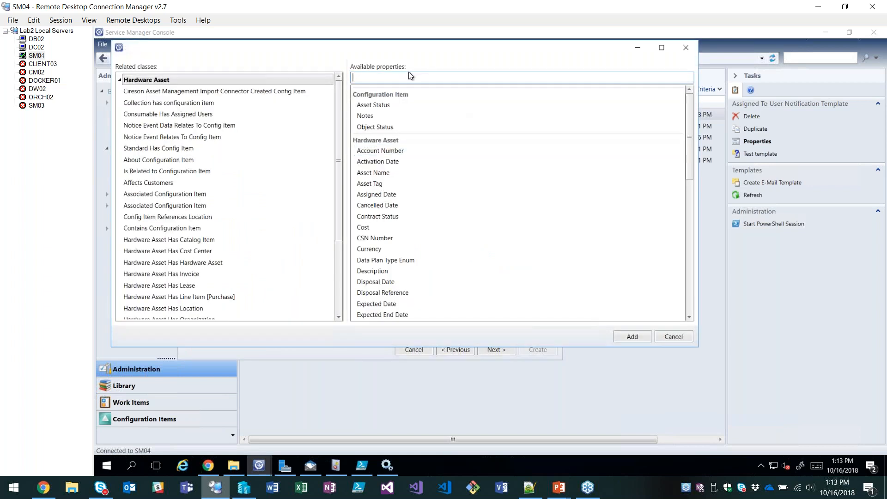
pyautogui.write('serial')
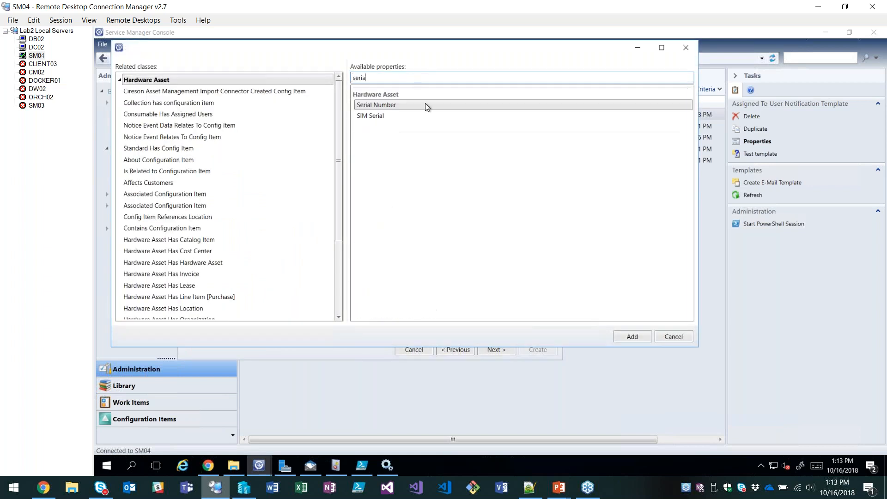
pyautogui.doubleClick(380, 105)
# Finish the wizard to create the Webinar - Retired HW Notification e-mail template, and close it.
pyautogui.scroll(-3, 428, 272)
pyautogui.click(495, 349)
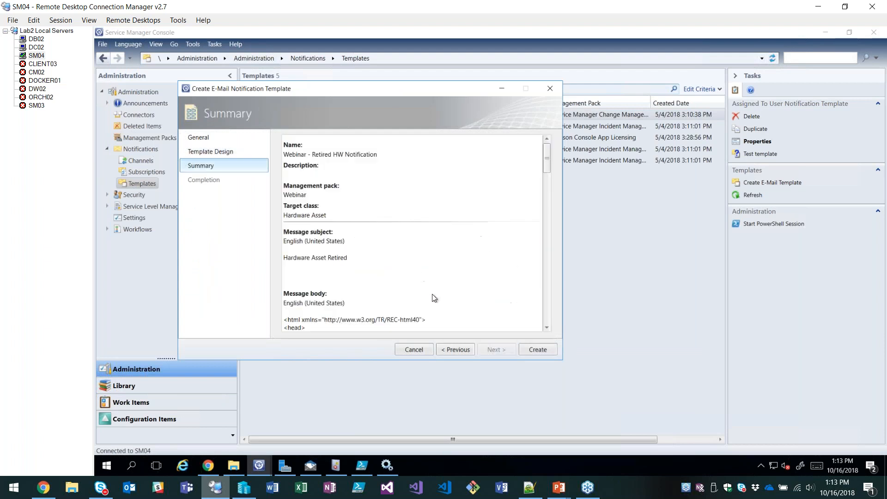
pyautogui.click(531, 350)
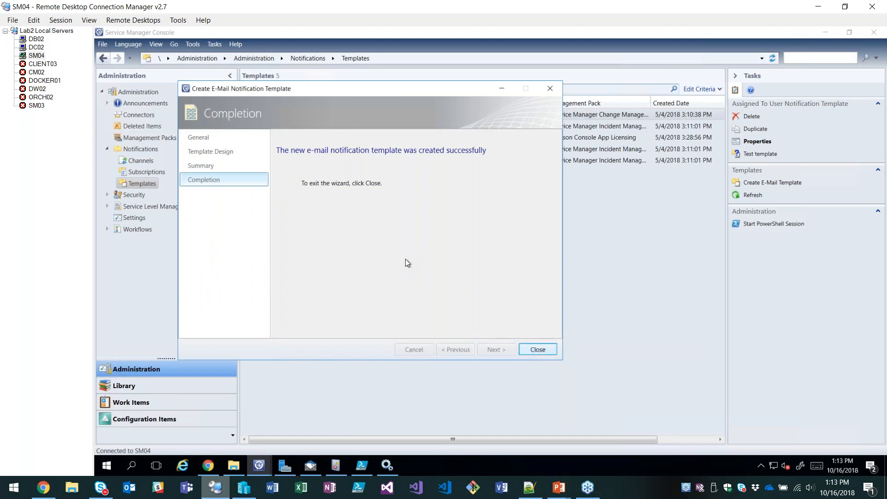
pyautogui.press('Return')
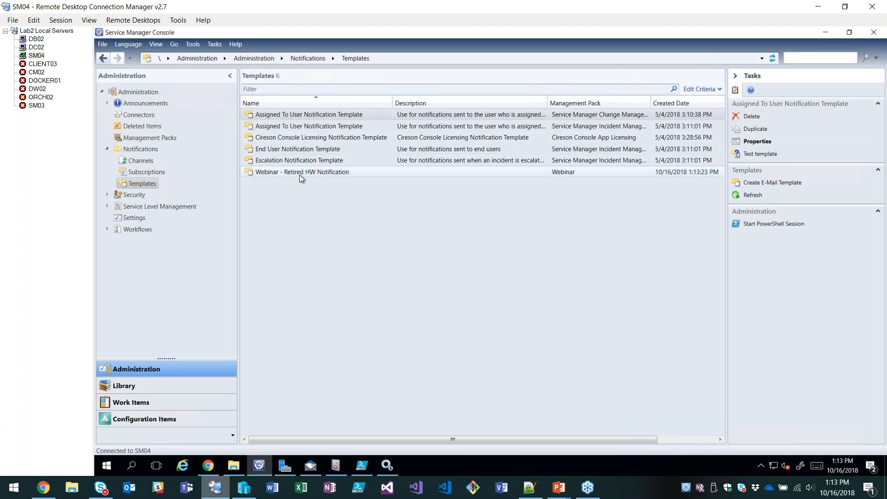
# Test the Webinar - Retired HW Notification template with the CLIENT03.nicklab.local asset and close the rendered result.
pyautogui.click(300, 173)
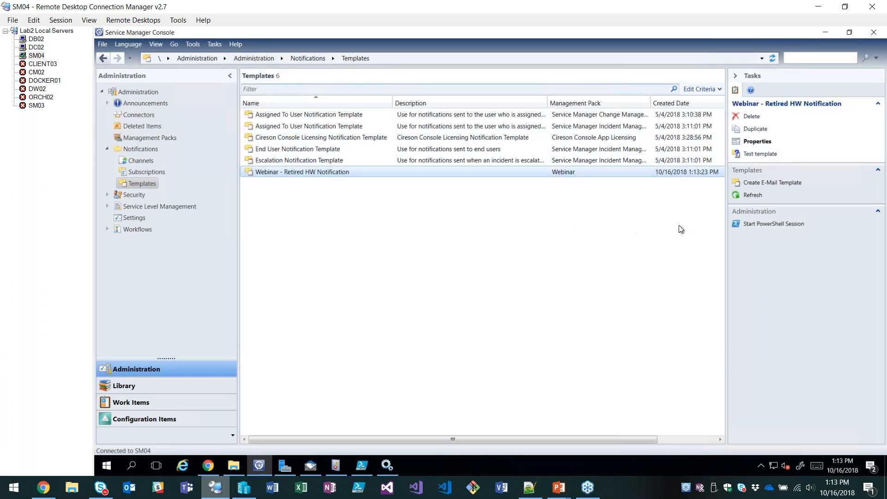
pyautogui.click(751, 155)
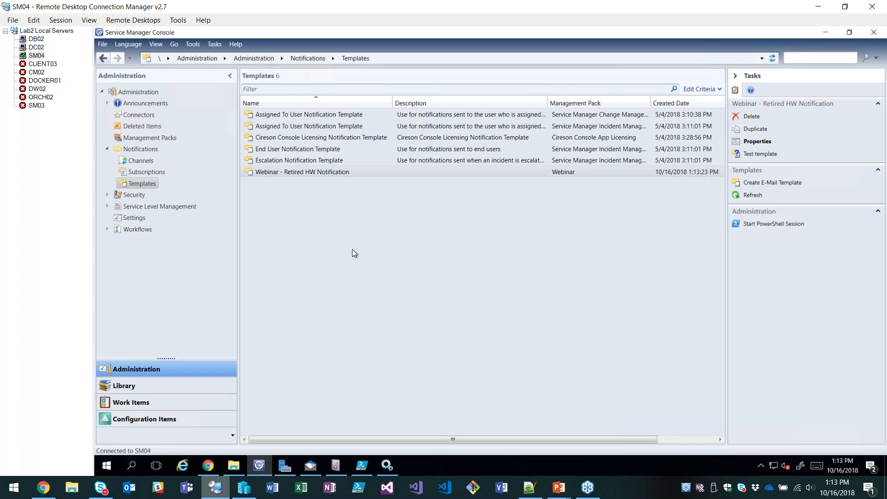
pyautogui.doubleClick(156, 158)
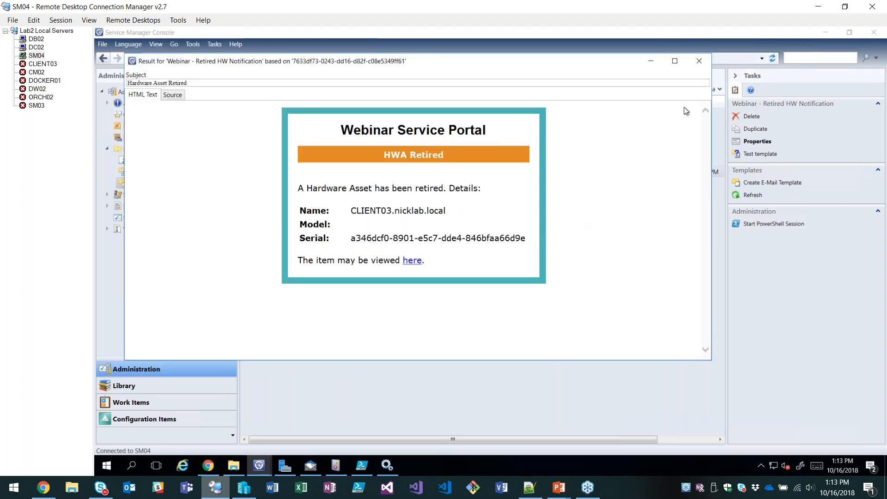
pyautogui.click(697, 62)
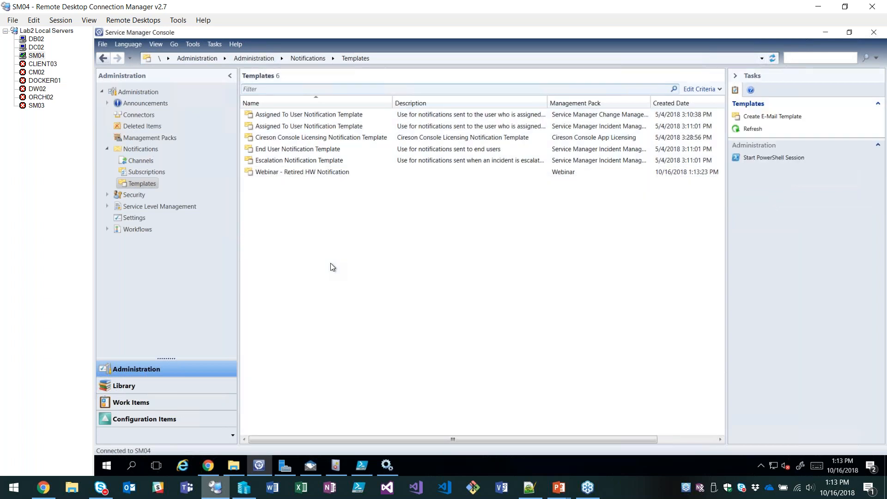
# Start a new notification subscription named Webinar - Retired HWA that notifies when an object of the selected class is updated.
pyautogui.click(150, 172)
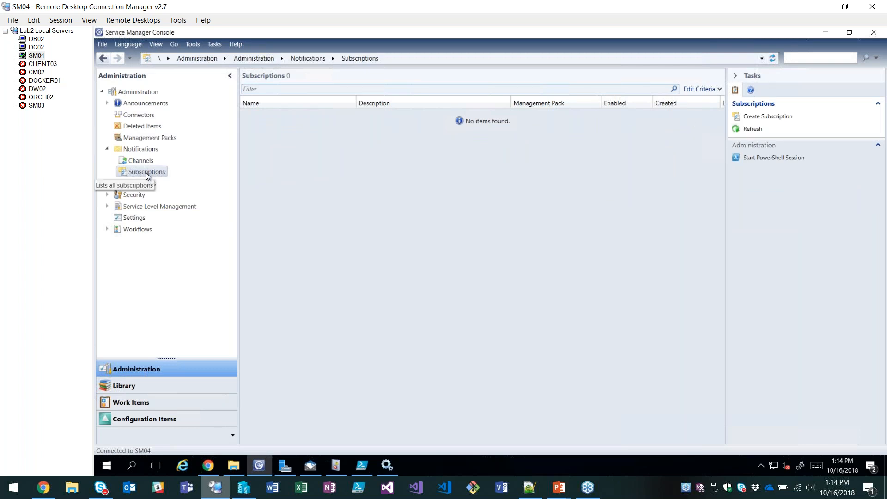
pyautogui.click(766, 116)
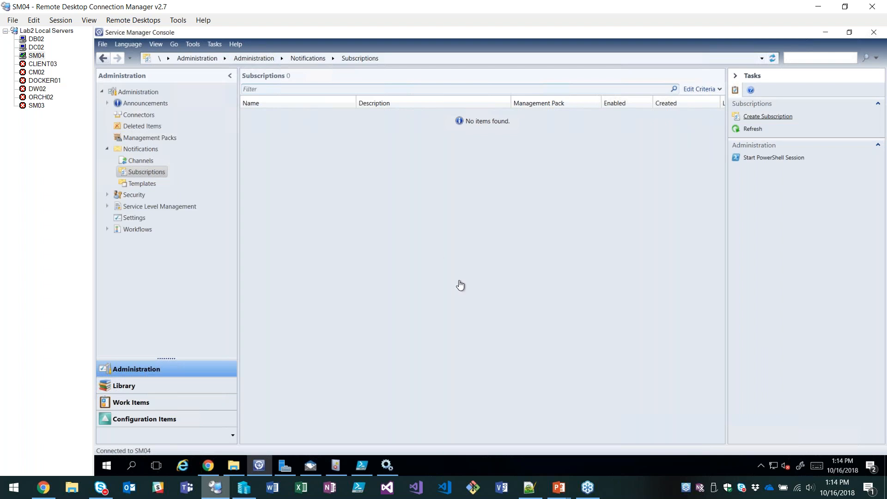
pyautogui.click(455, 335)
pyautogui.write('Webinar - R')
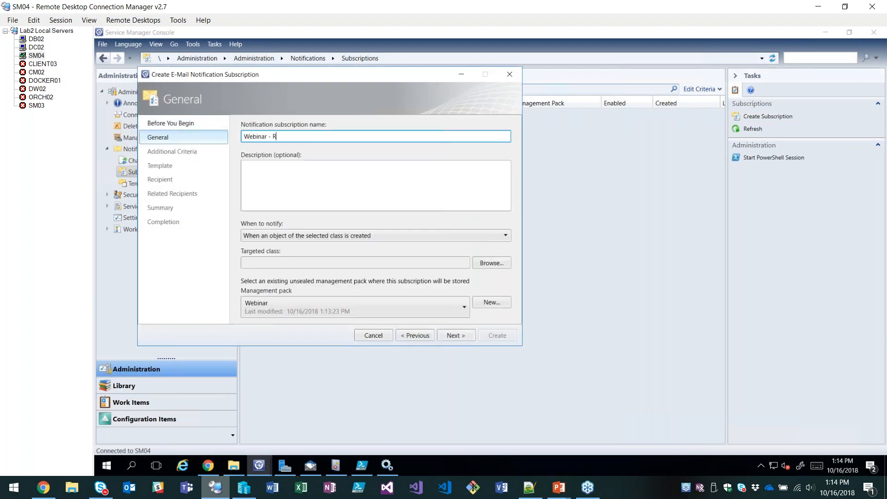
pyautogui.write('etired HWA')
pyautogui.click(375, 235)
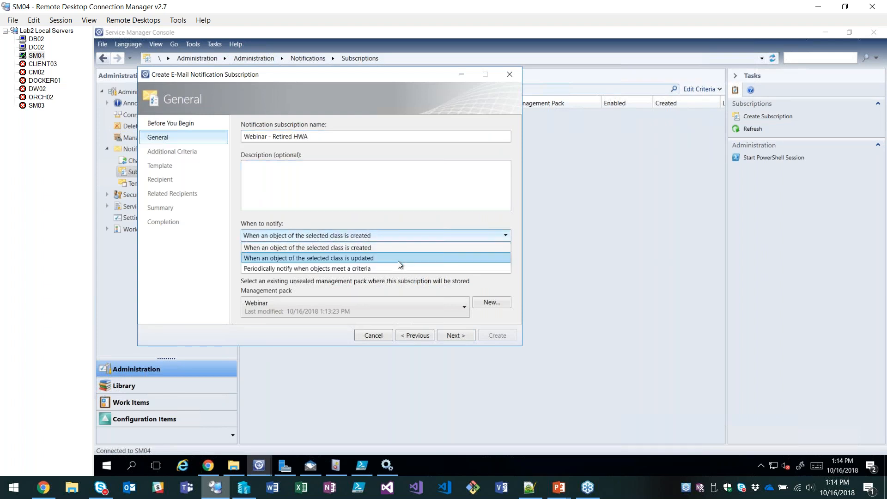
pyautogui.click(365, 258)
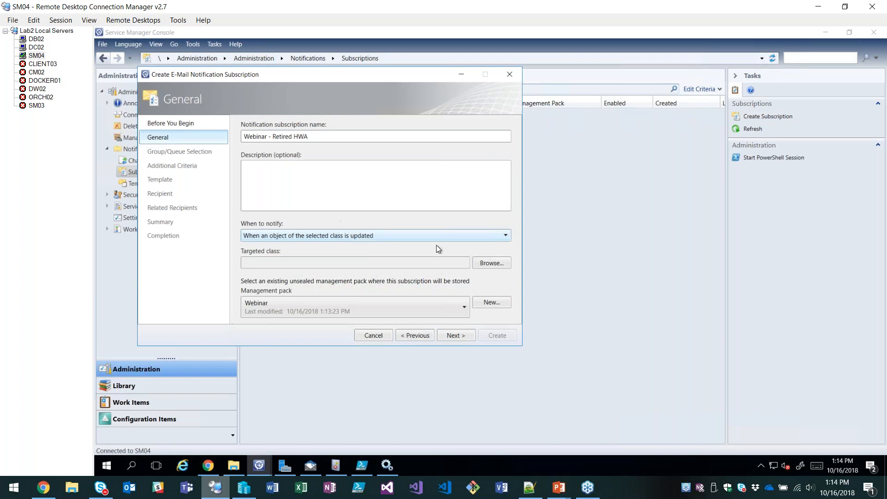
# Set the subscription's targeted class to Hardware Asset, filtering all basic classes by "hardware".
pyautogui.click(491, 263)
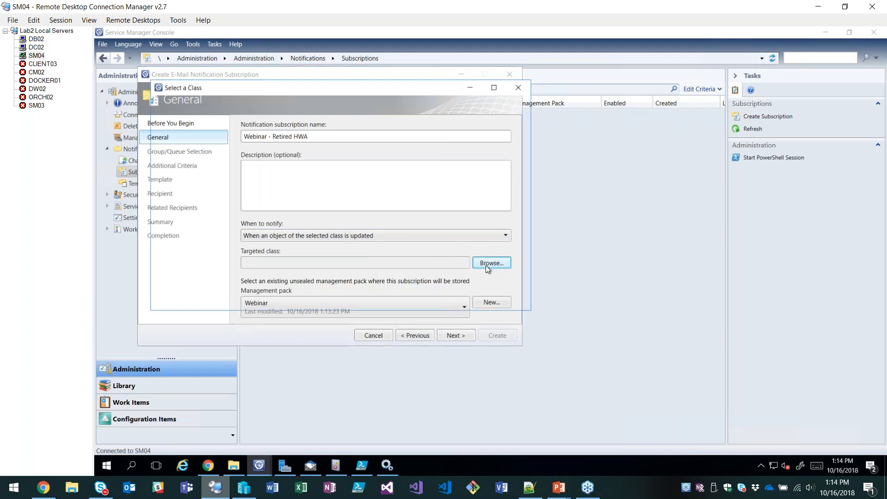
pyautogui.click(444, 129)
pyautogui.click(289, 130)
pyautogui.click(288, 130)
pyautogui.click(439, 132)
pyautogui.click(429, 153)
pyautogui.write('hardware')
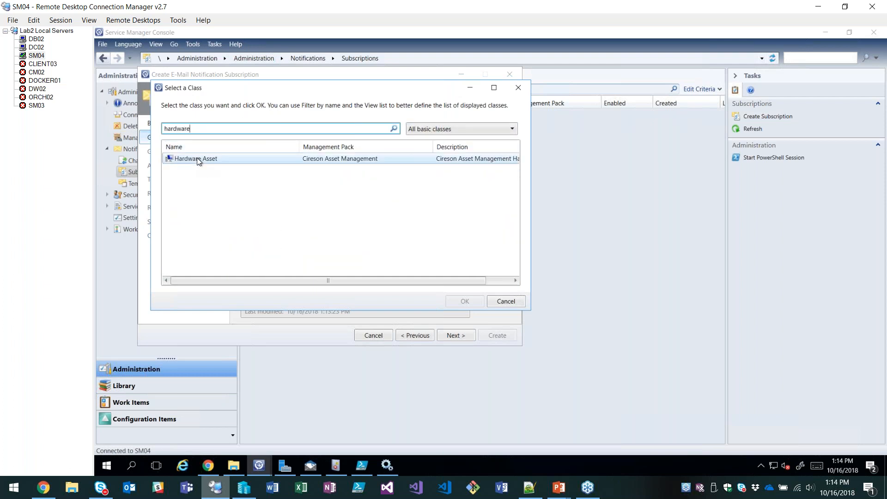
pyautogui.click(201, 159)
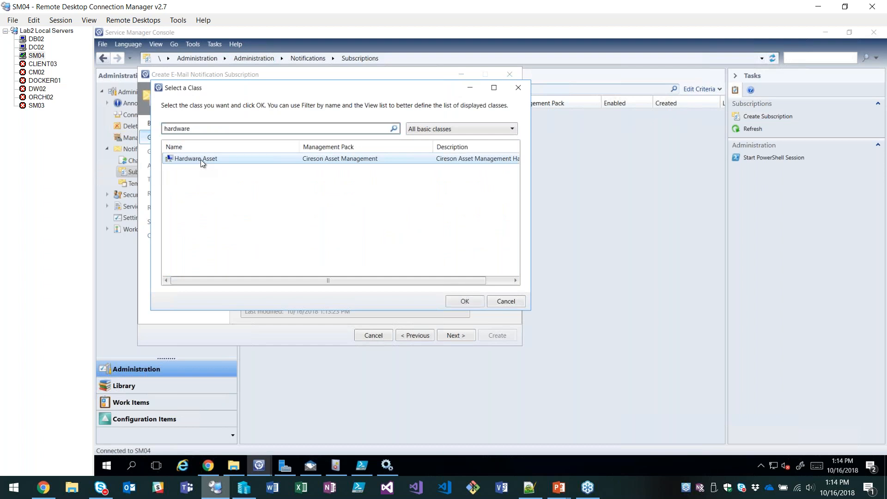
pyautogui.doubleClick(200, 159)
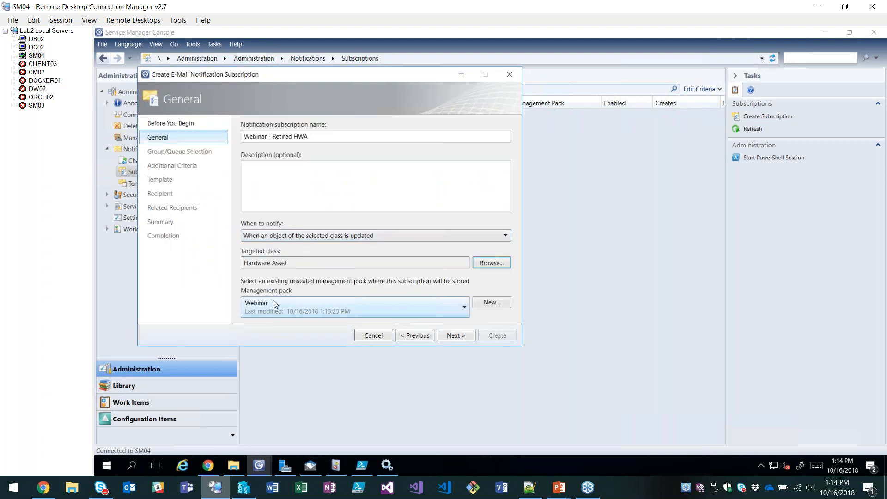
# Skip the group selection and add the Hardware Asset property HW Asset Status to the Changed From criteria, filtering the properties by "statu".
pyautogui.click(455, 336)
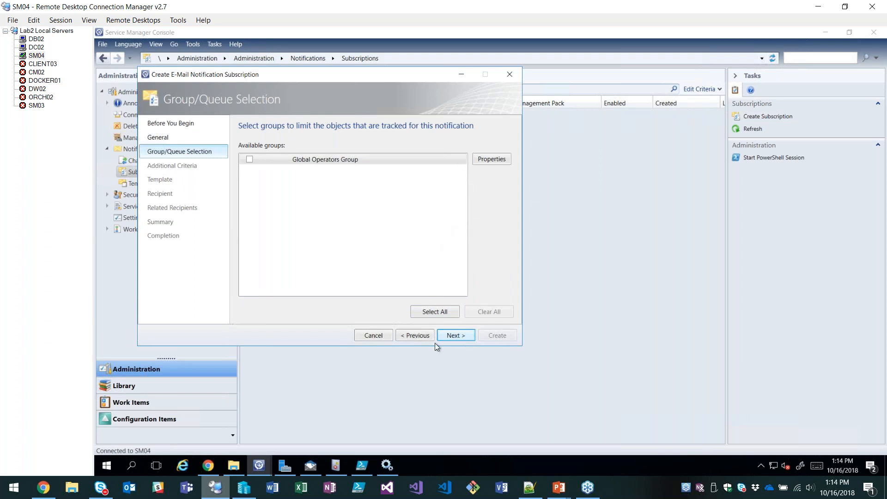
pyautogui.press('Return')
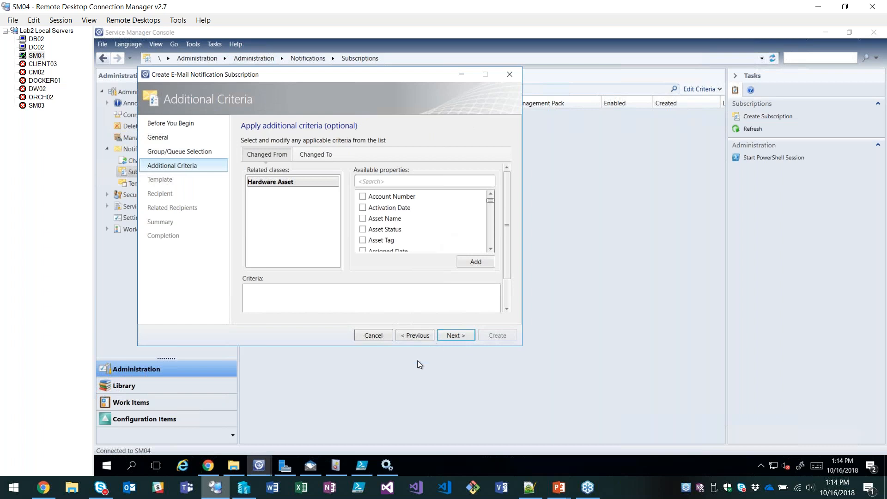
pyautogui.click(387, 183)
pyautogui.write('statu')
pyautogui.click(363, 218)
pyautogui.click(472, 262)
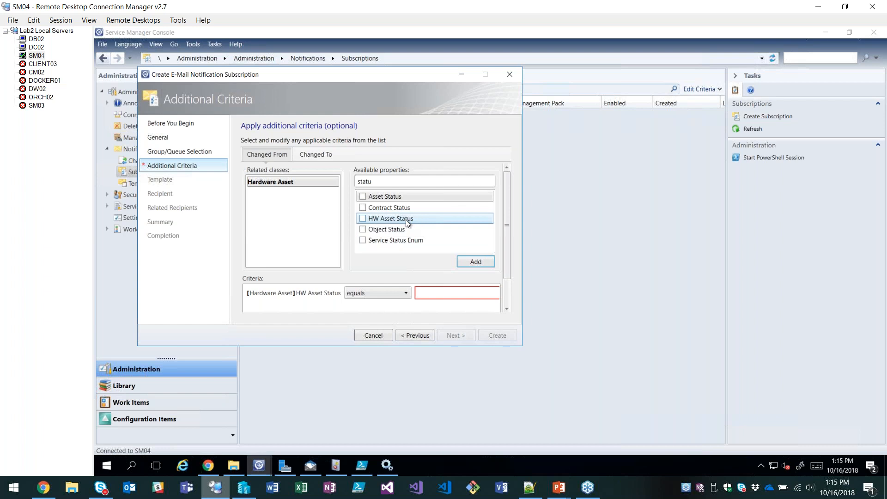
# Set the Changed From criterion so that HW Asset Status does not equal Retired.
pyautogui.moveTo(509, 202); pyautogui.dragTo(508, 230)
pyautogui.moveTo(386, 306); pyautogui.dragTo(418, 309)
pyautogui.click(364, 259)
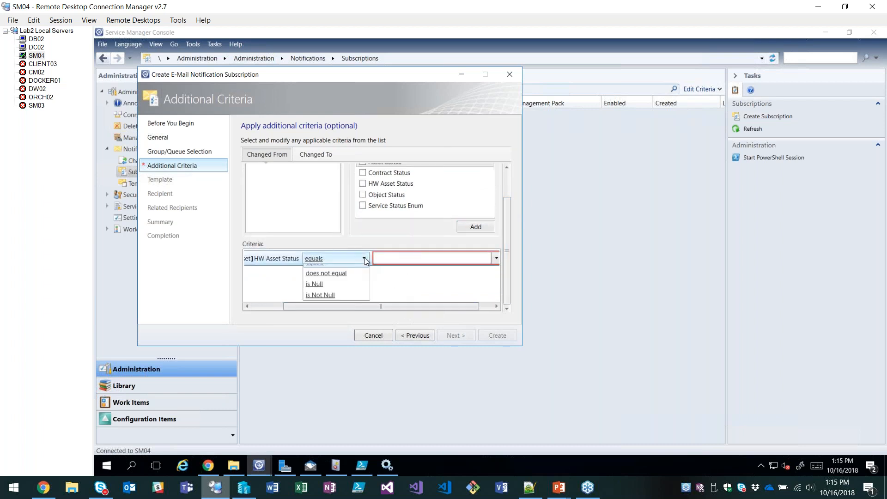
pyautogui.click(325, 273)
pyautogui.click(496, 258)
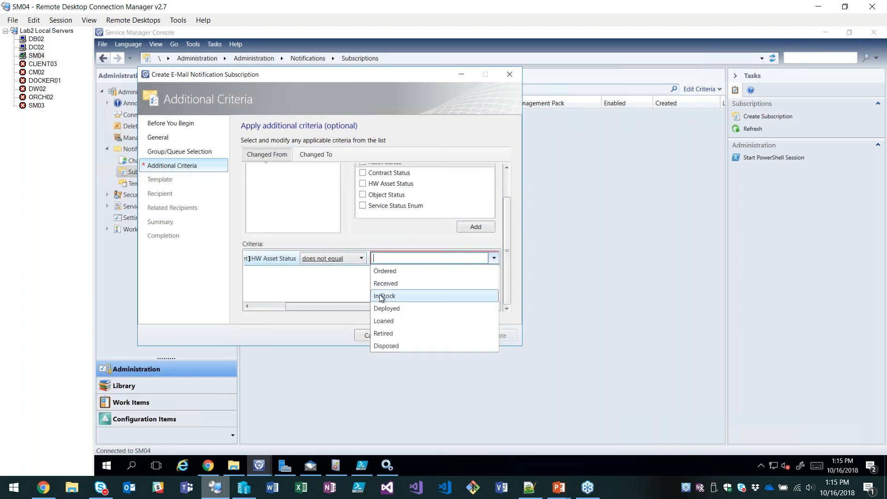
pyautogui.click(390, 329)
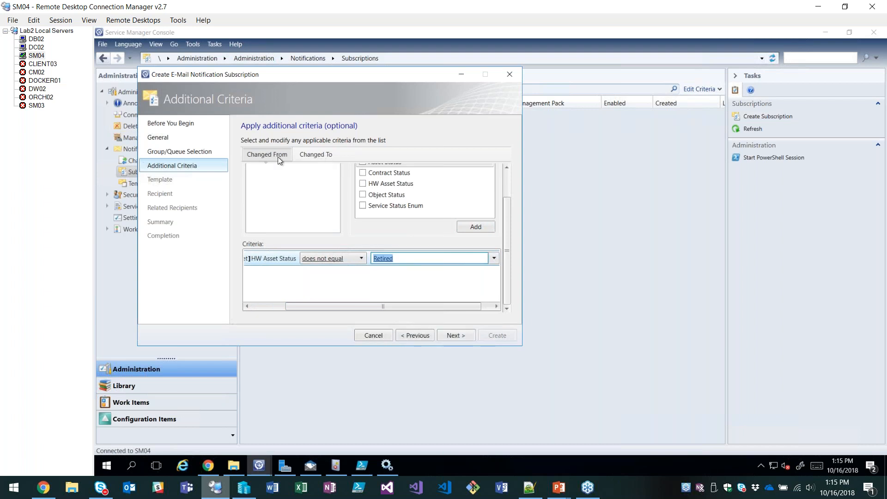
# Add a Changed To criterion requiring HW Asset Status to equal Retired, filtering the properties by "status", and accept the criteria.
pyautogui.click(314, 155)
pyautogui.click(389, 169)
pyautogui.write('status')
pyautogui.click(363, 207)
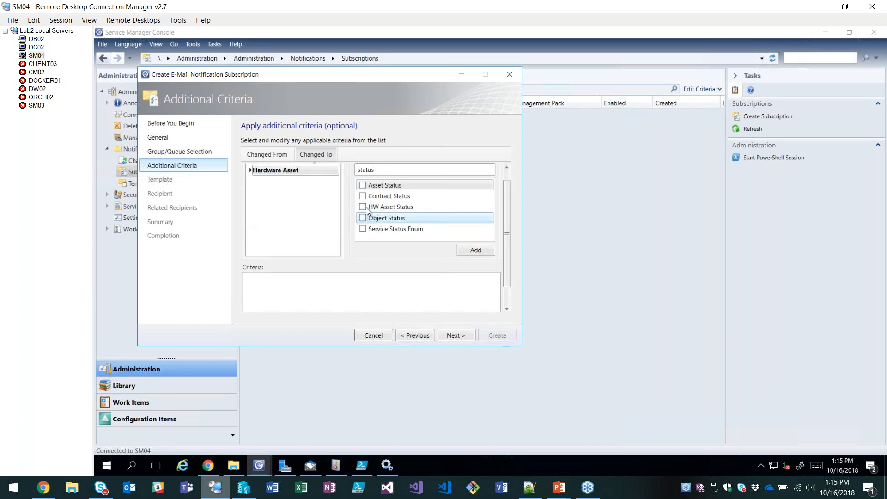
pyautogui.click(474, 249)
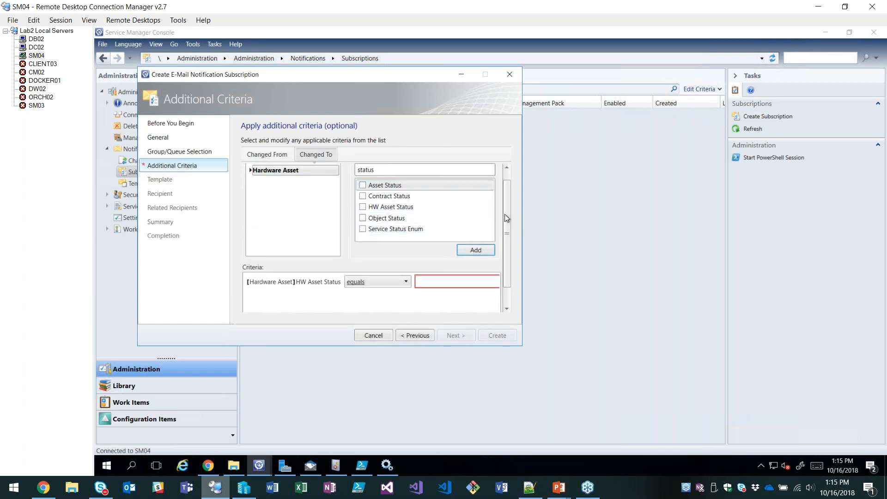
pyautogui.scroll(-1, 503, 233)
pyautogui.moveTo(412, 306); pyautogui.dragTo(458, 303)
pyautogui.click(479, 258)
pyautogui.click(369, 332)
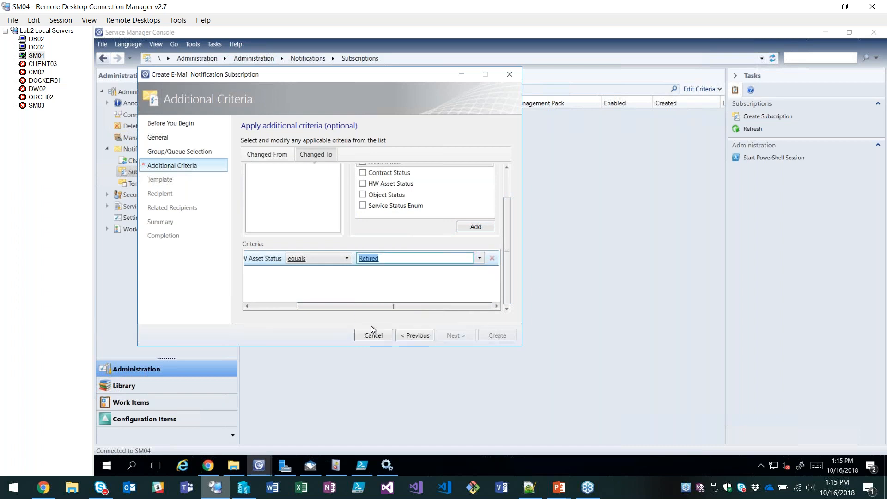
pyautogui.moveTo(341, 305); pyautogui.dragTo(296, 306)
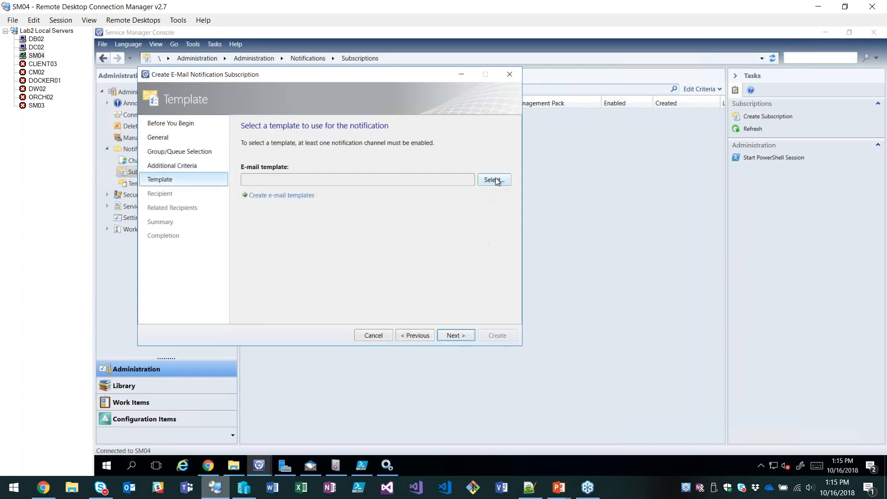
# Choose the Webinar - Retired HW Notification e-mail template for the subscription and continue to the recipients.
pyautogui.click(494, 180)
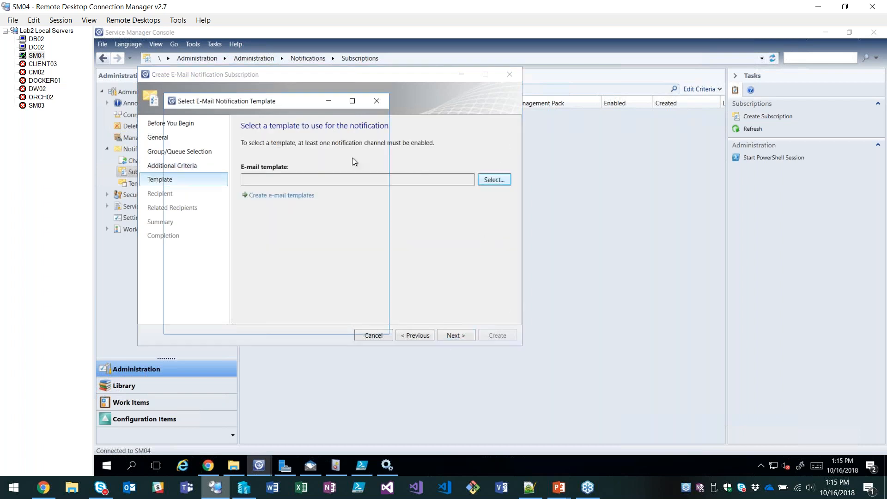
pyautogui.doubleClick(226, 187)
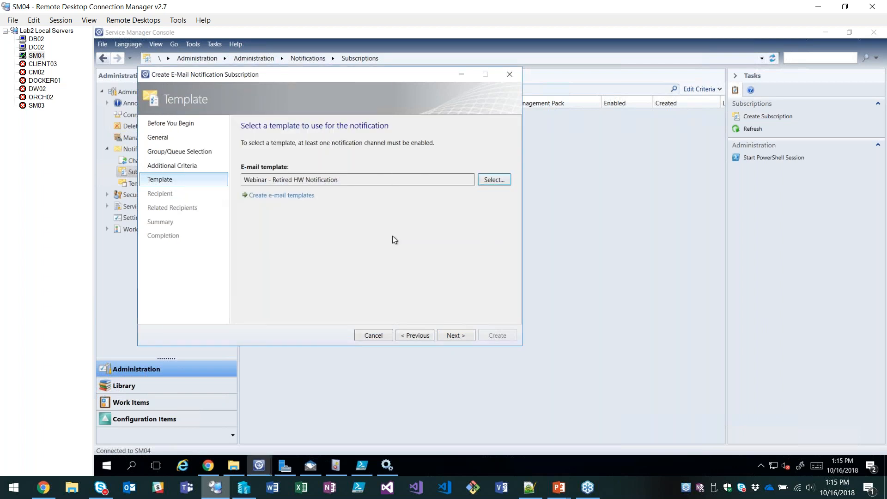
pyautogui.click(457, 336)
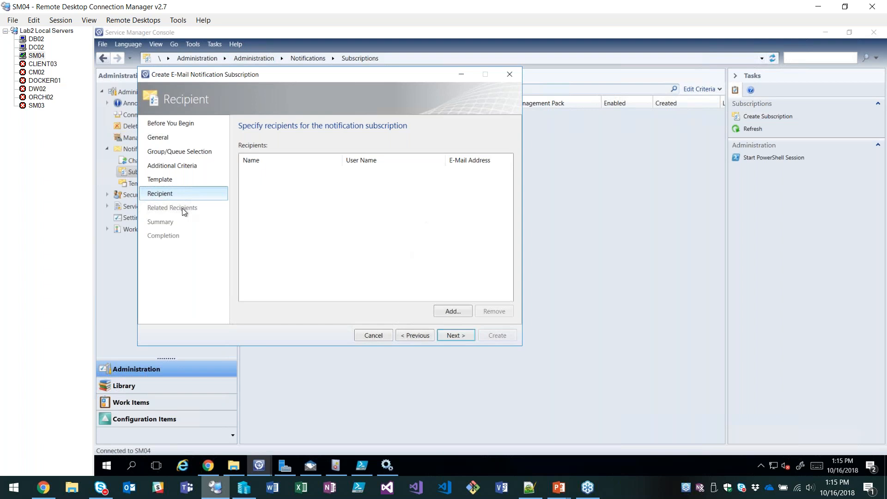
# Add the End User 1 account as the subscription's recipient, searching for "end".
pyautogui.click(454, 310)
pyautogui.click(230, 192)
pyautogui.write('endu')
pyautogui.press('BackSpace')
pyautogui.doubleClick(218, 267)
pyautogui.click(425, 432)
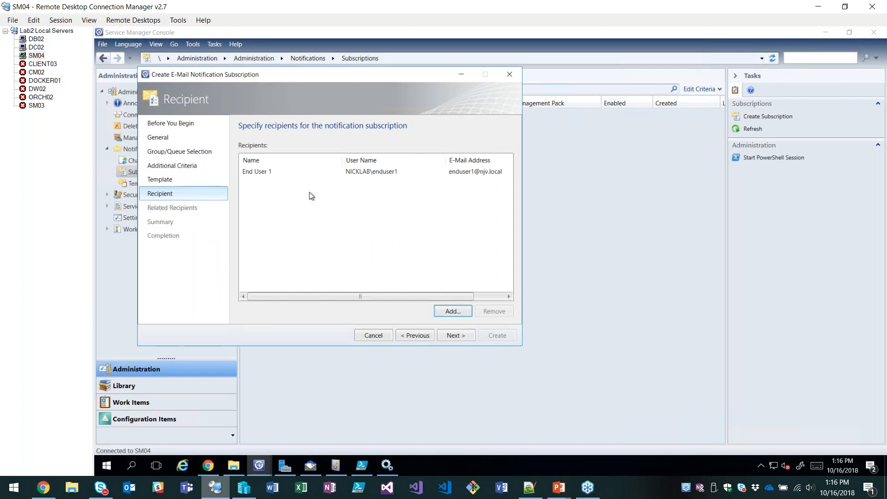
# Leave the related recipients empty after viewing the available ones, create the subscription and close the wizard.
pyautogui.click(454, 336)
pyautogui.click(453, 311)
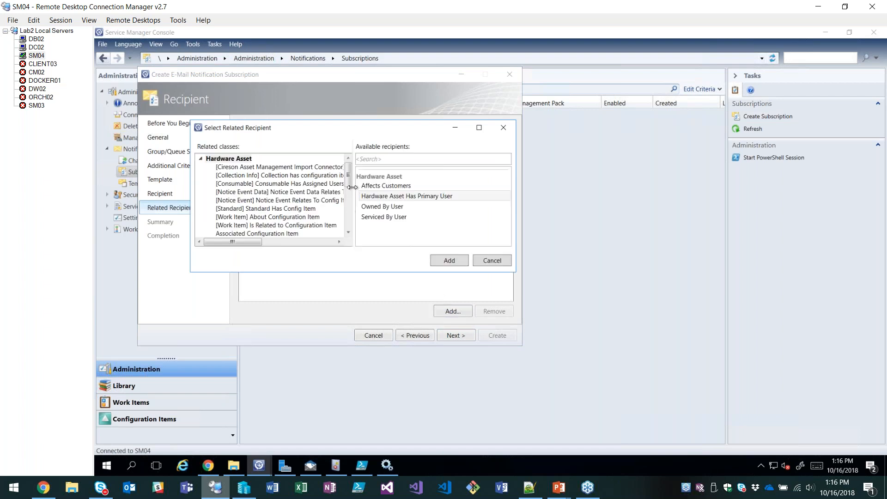
pyautogui.click(486, 259)
pyautogui.click(454, 339)
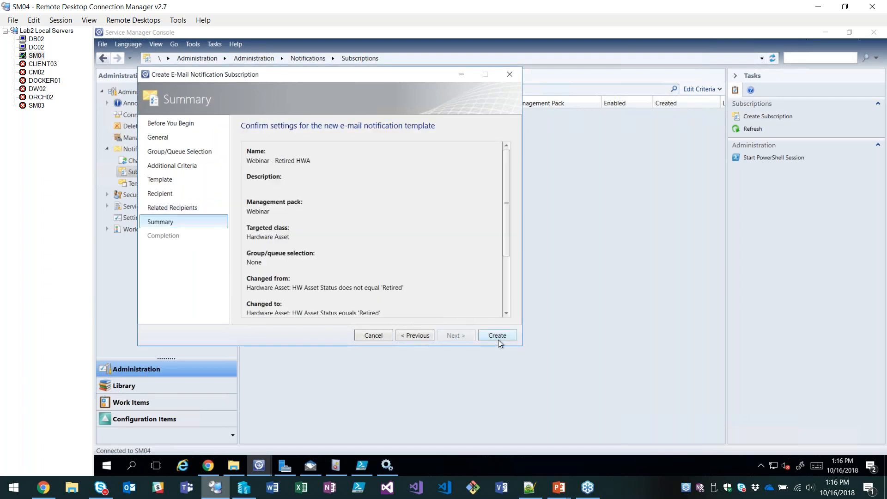
pyautogui.click(497, 336)
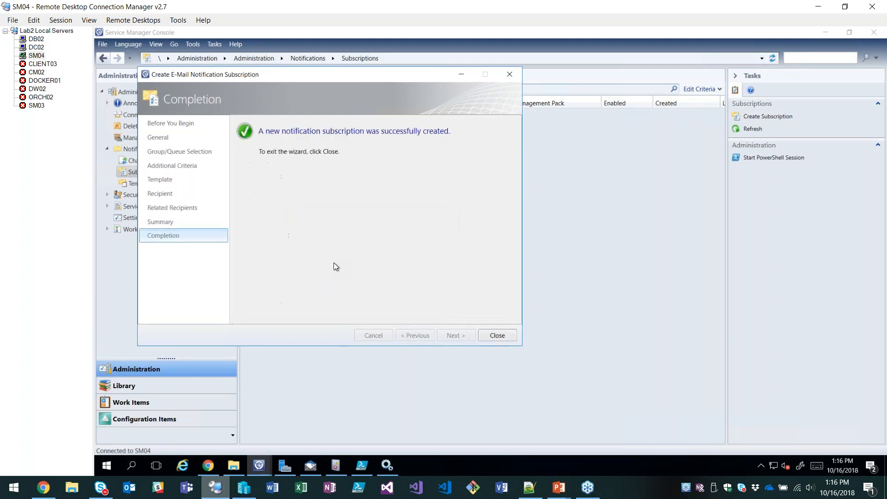
pyautogui.click(510, 338)
# Renew the expired IT Service Portal session in Chrome, and open the All Hardware Assets view in the Service Manager Console.
pyautogui.click(208, 465)
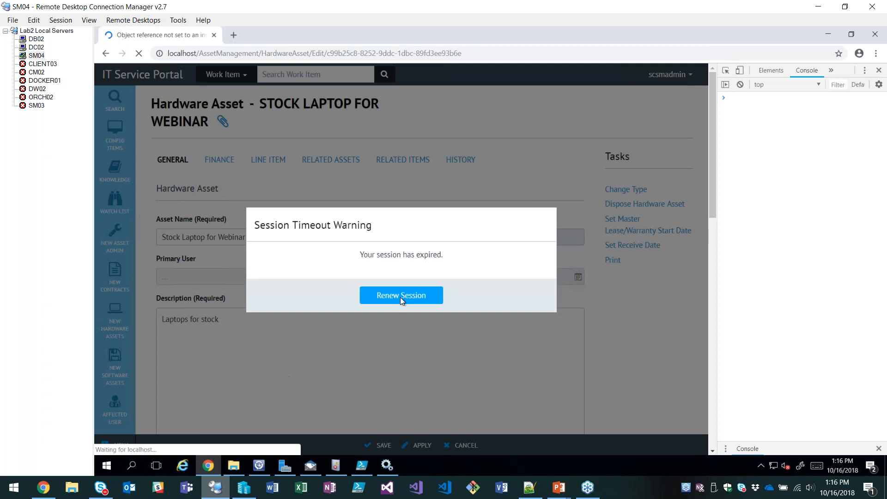
pyautogui.click(400, 297)
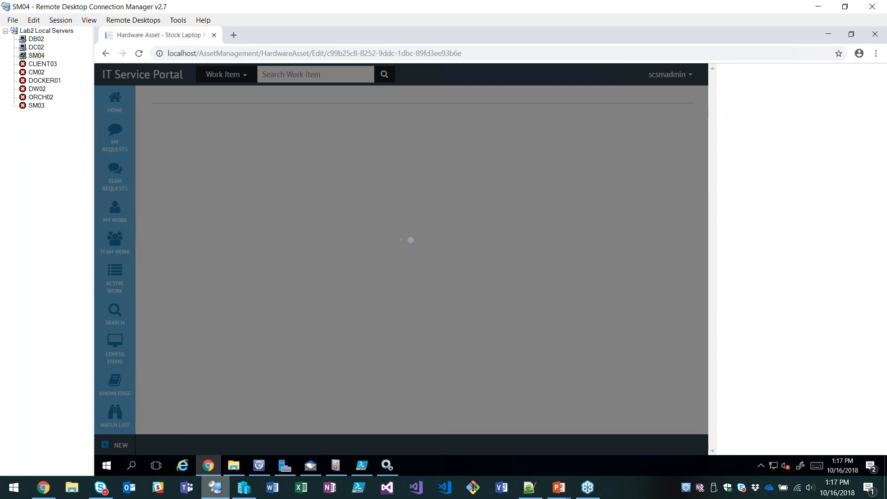
pyautogui.moveTo(258, 465)
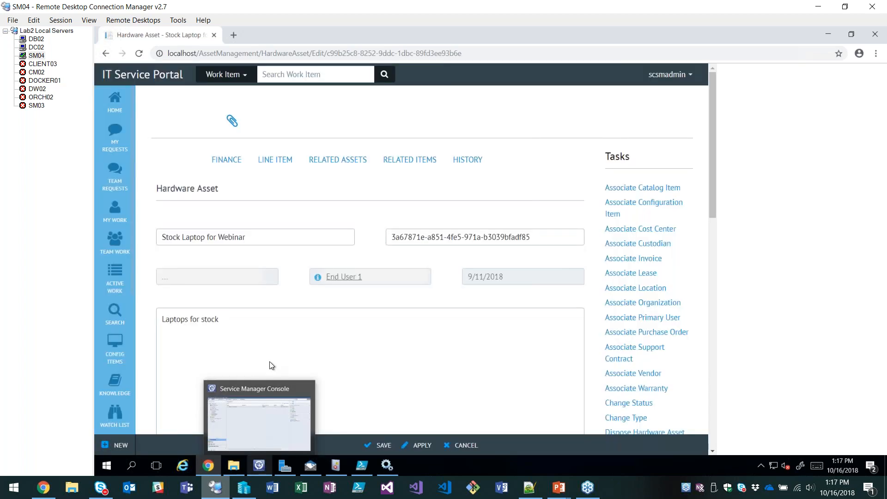
pyautogui.click(255, 423)
pyautogui.click(143, 419)
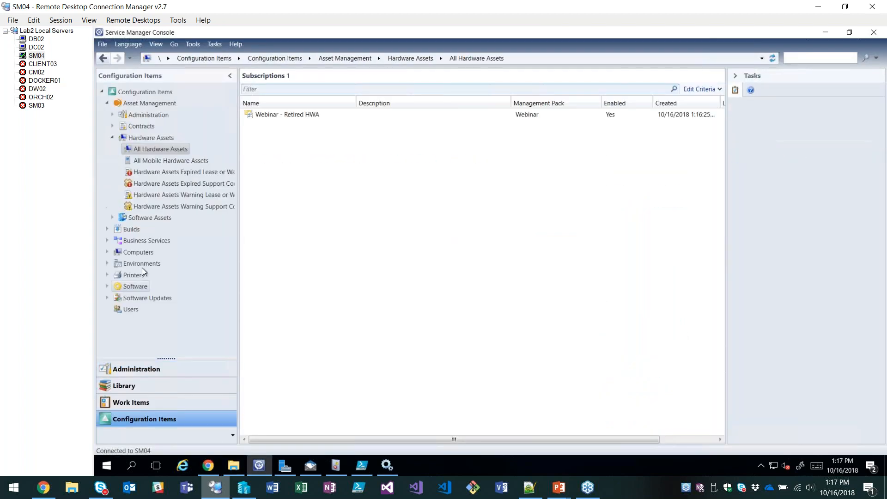
pyautogui.click(149, 149)
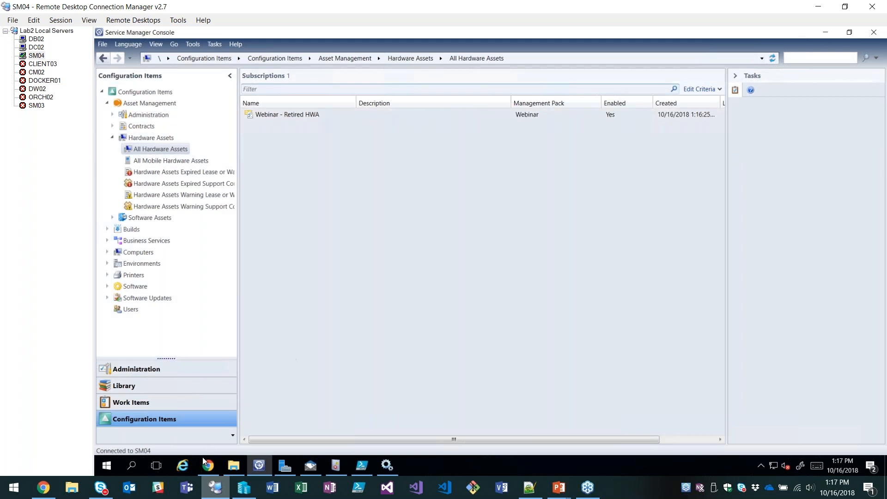
# Review the Stock Laptop for Webinar asset in the portal, and change its status to Retired in the Service Manager Console.
pyautogui.click(208, 467)
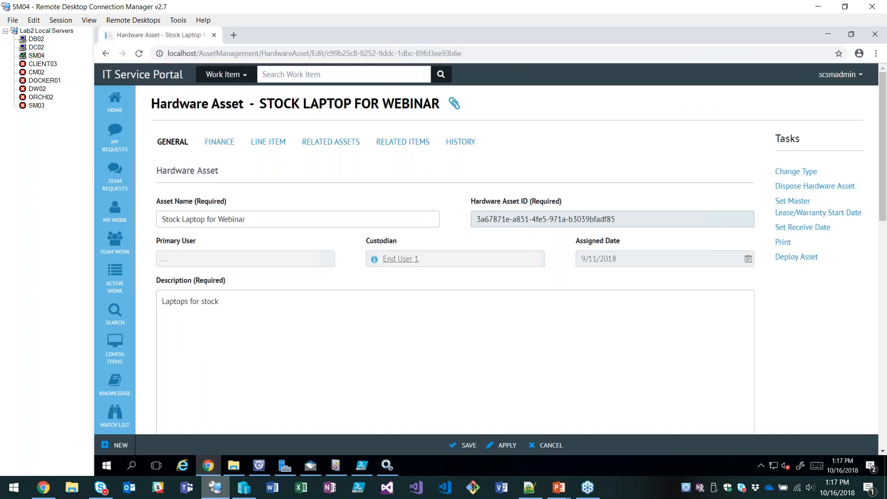
pyautogui.scroll(-2, 378, 321)
pyautogui.scroll(-3, 377, 321)
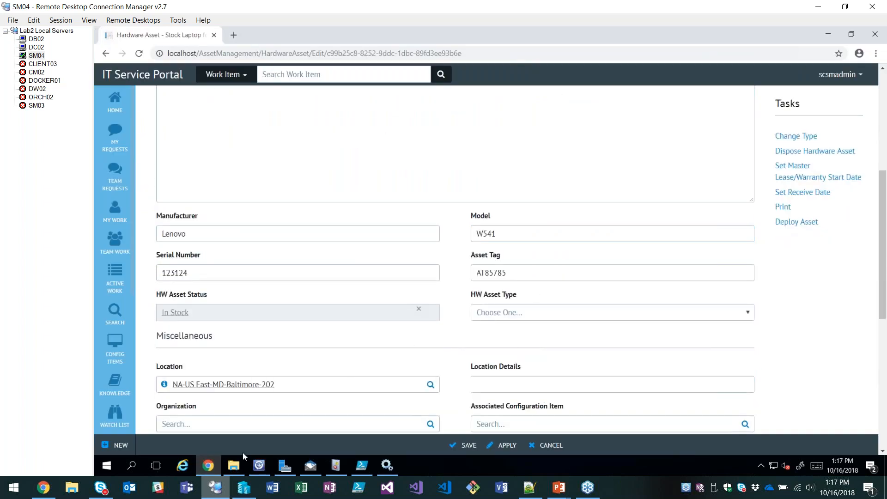
pyautogui.click(266, 467)
pyautogui.click(304, 218)
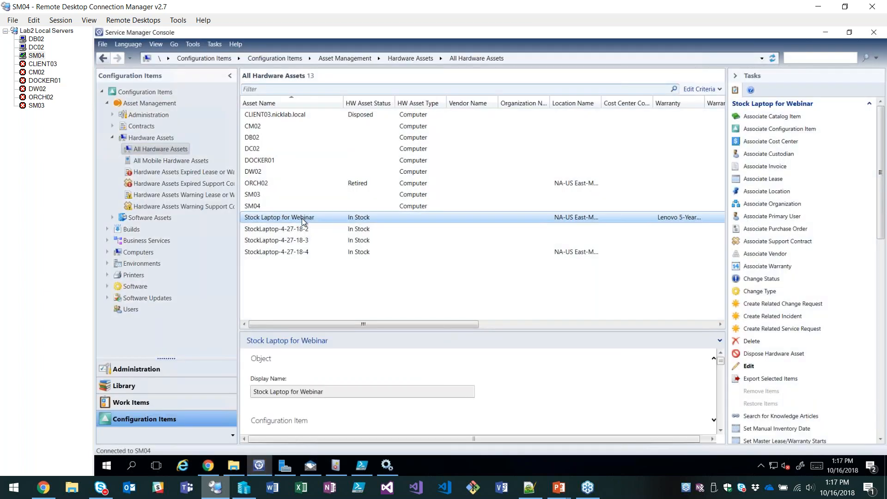
pyautogui.click(767, 279)
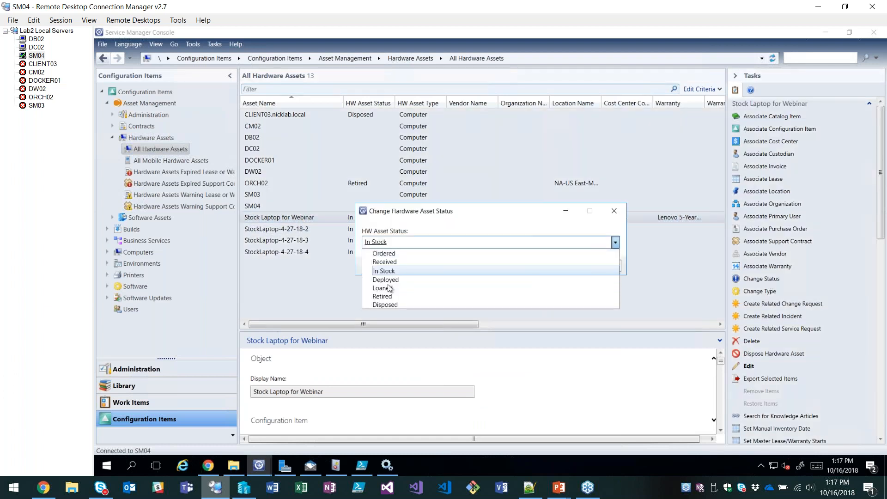
pyautogui.click(383, 296)
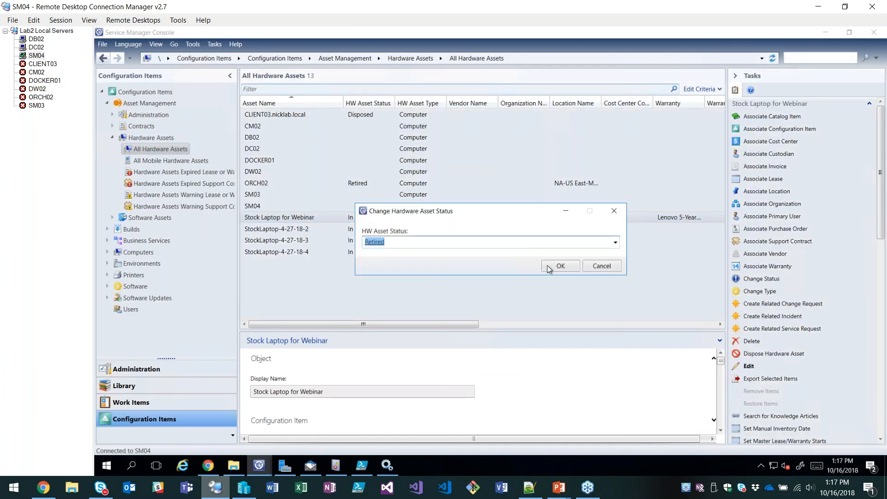
pyautogui.click(559, 269)
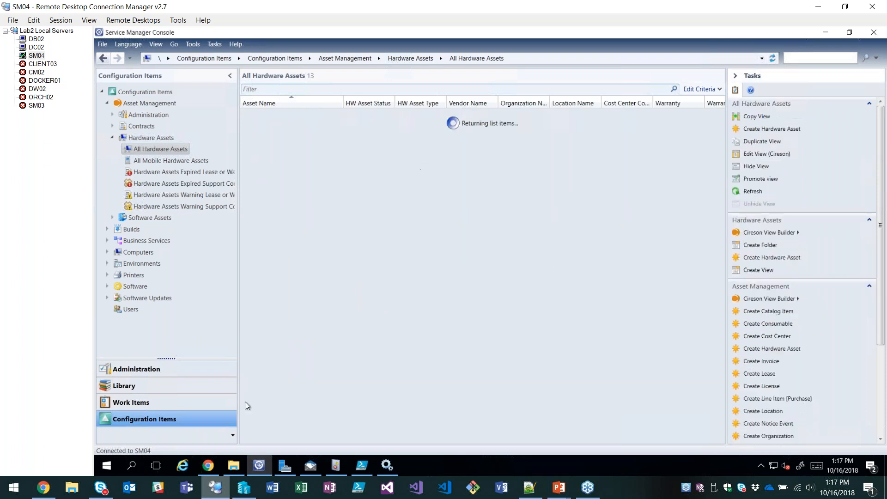
# Look at the asset in the portal again, return to the Service Manager Console and refresh the All Hardware Assets view.
pyautogui.click(208, 465)
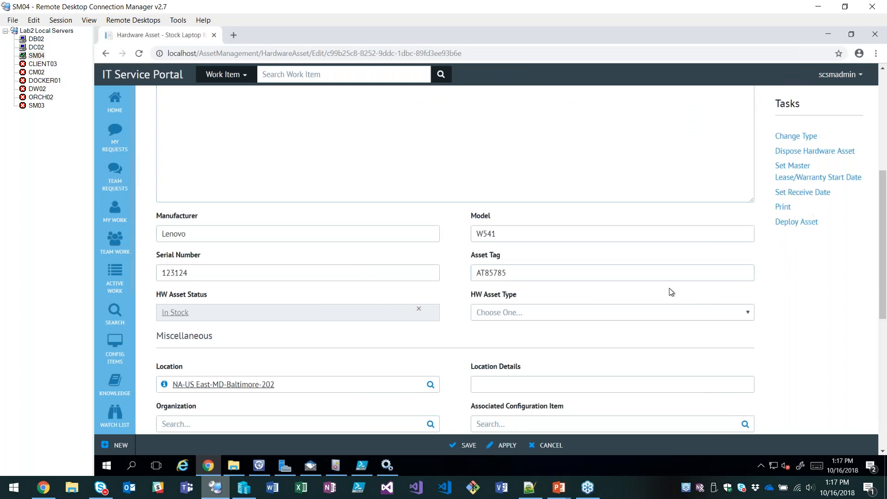
pyautogui.click(262, 467)
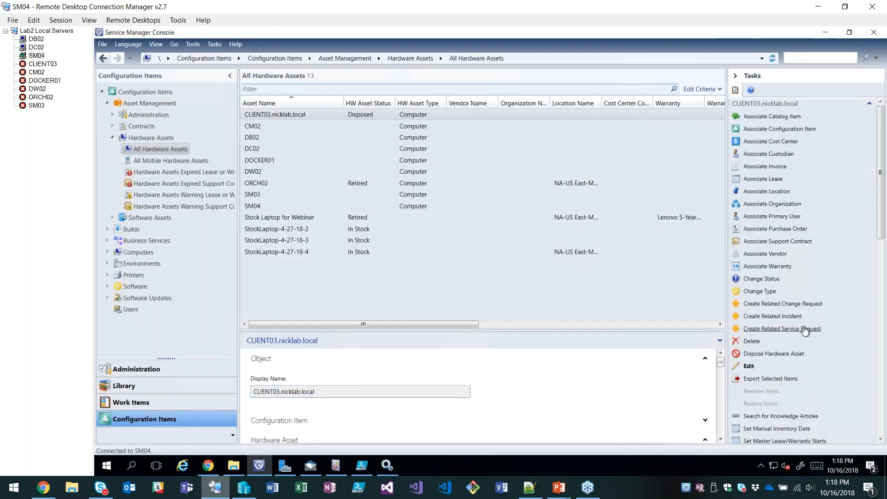
pyautogui.click(752, 395)
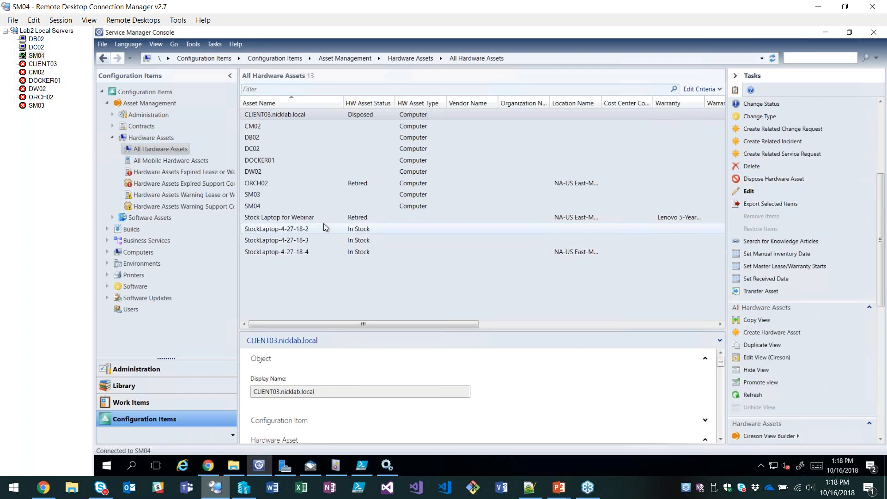
# Check Papercut for the retirement notification e-mail, and open the Stock Laptop for Webinar asset in the Service Manager Console.
pyautogui.click(312, 466)
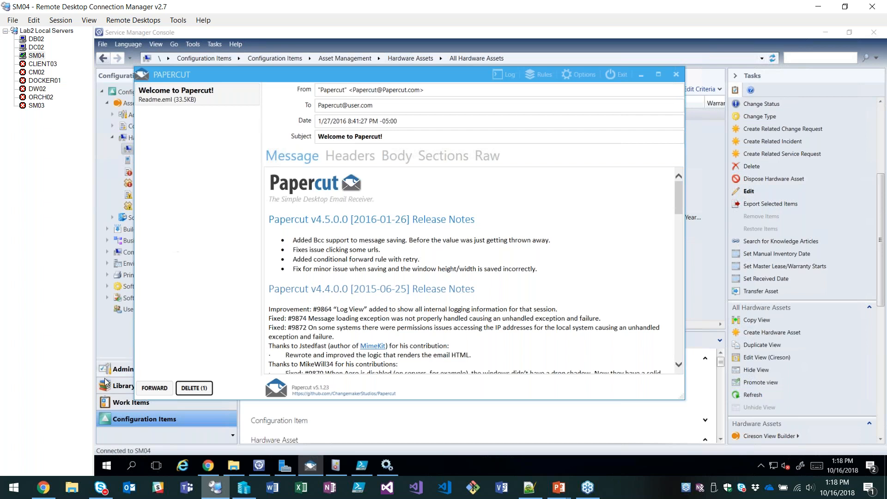
pyautogui.click(118, 341)
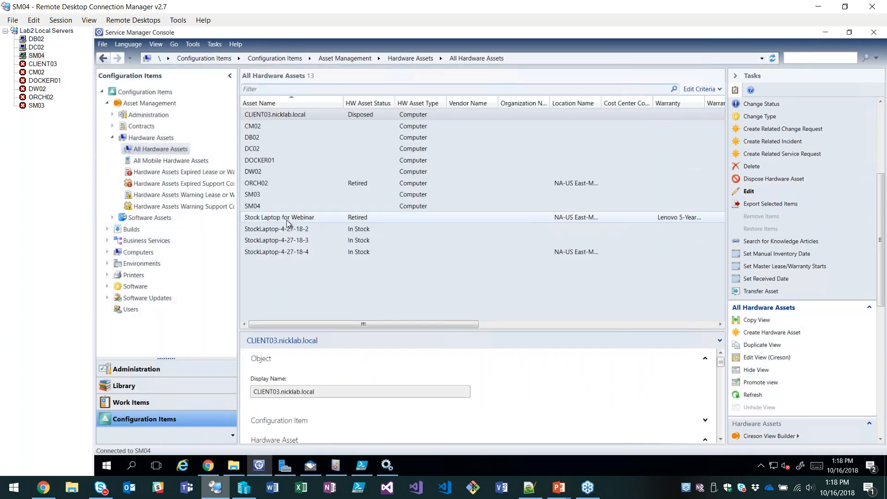
pyautogui.click(286, 220)
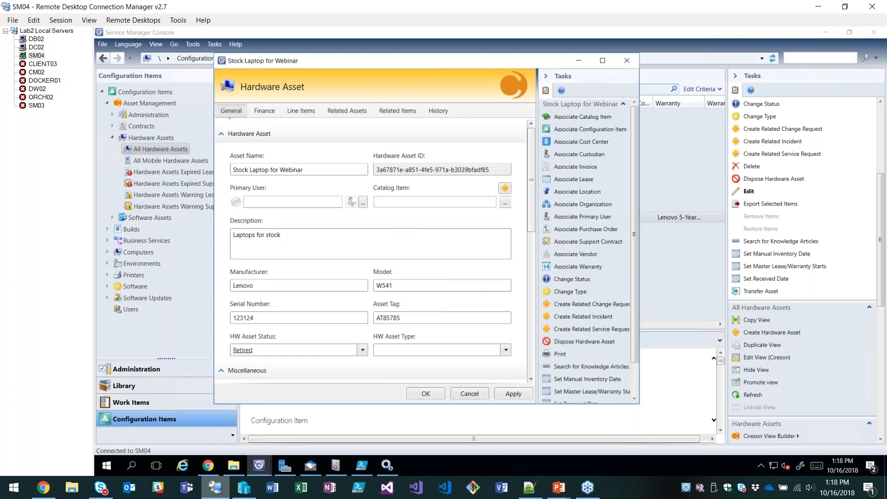
# Look over the Stock Laptop for Webinar asset form, cancel it, and open the Hardware Asset Retired message in Papercut.
pyautogui.moveTo(531, 199); pyautogui.dragTo(530, 235)
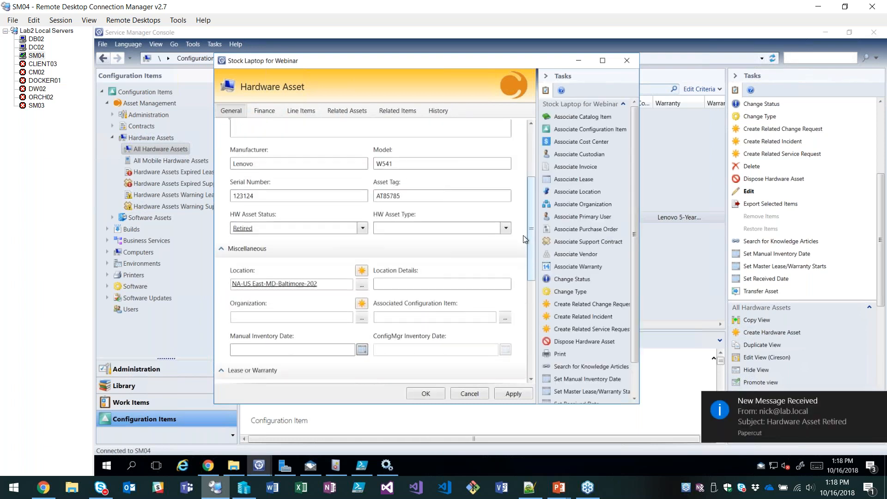
pyautogui.click(468, 393)
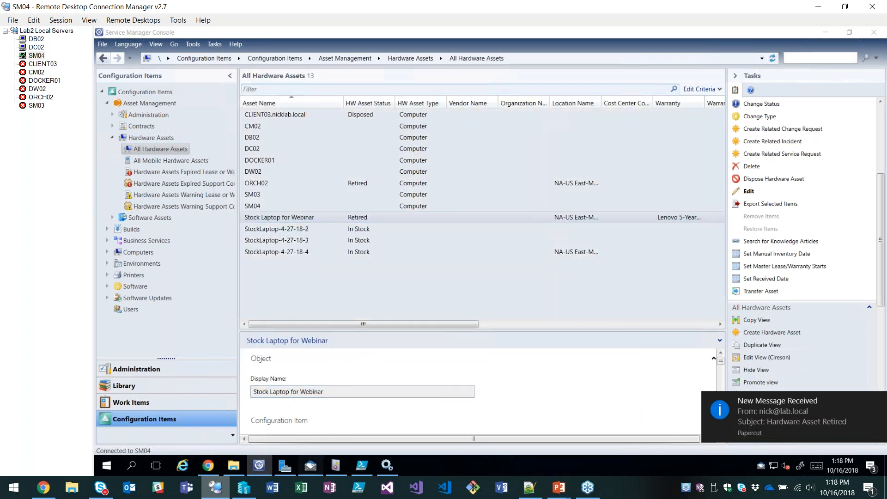
pyautogui.click(311, 465)
pyautogui.click(168, 121)
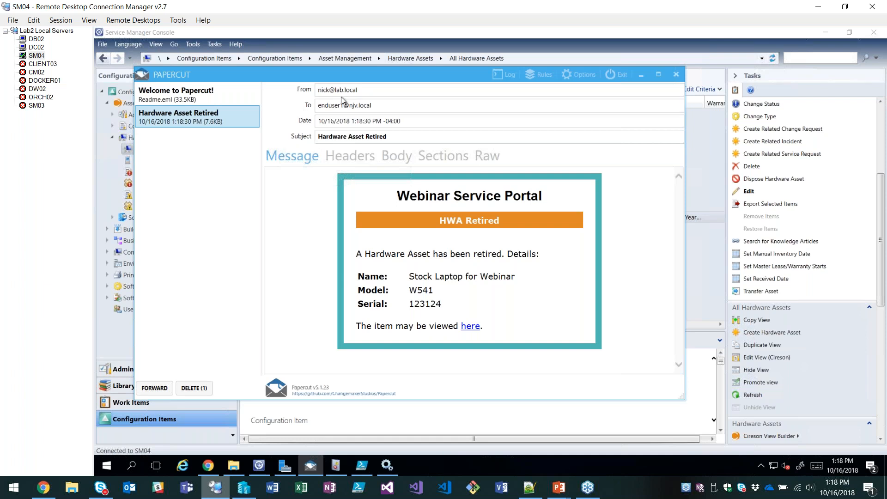
# Check the recipient and sender fields of the retirement notification e-mail, and return to the Service Manager Console.
pyautogui.click(364, 106)
pyautogui.click(351, 90)
pyautogui.tripleClick(351, 90)
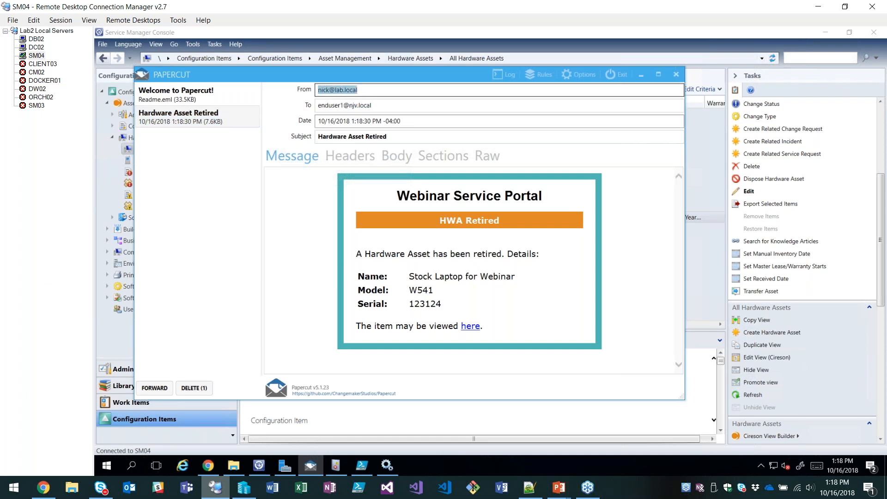
pyautogui.click(312, 239)
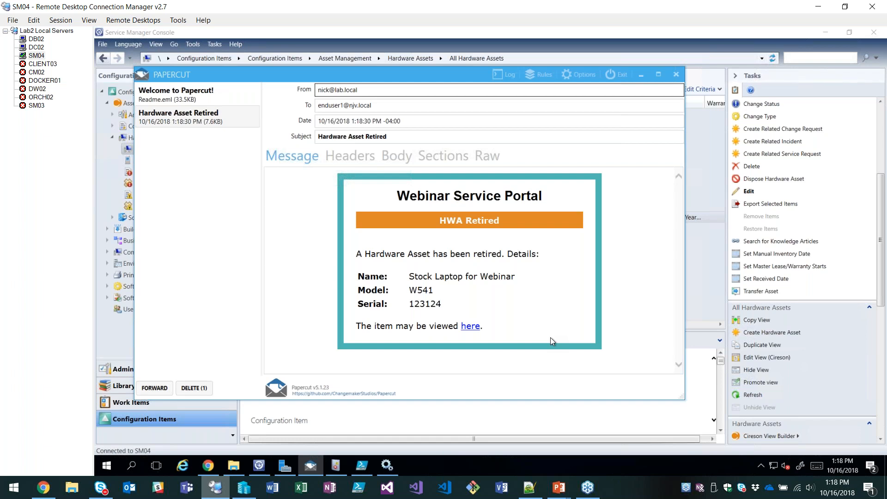
pyautogui.click(123, 343)
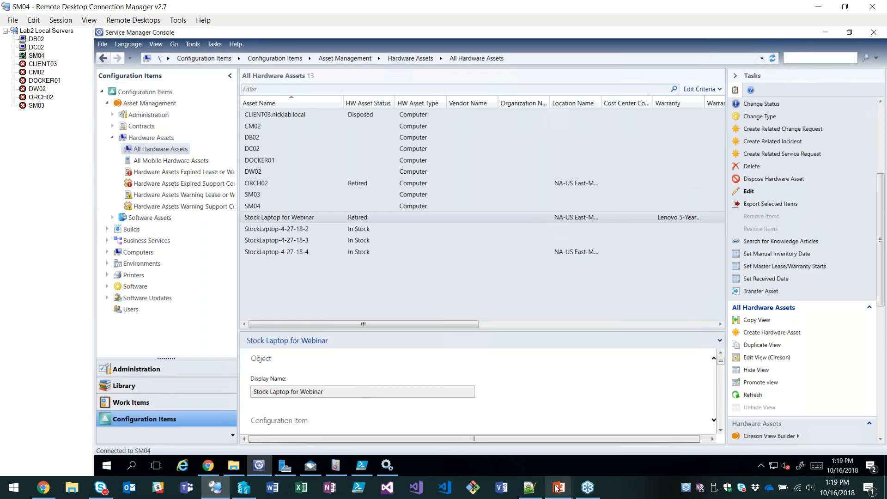
# Switch to the PowerPoint slide show and advance to the problem statement on the Automating Retirement slide.
pyautogui.hotkey('alt', 'Tab')
pyautogui.hotkey('alt', 'Tab')
pyautogui.hotkey('alt', 'Tab')
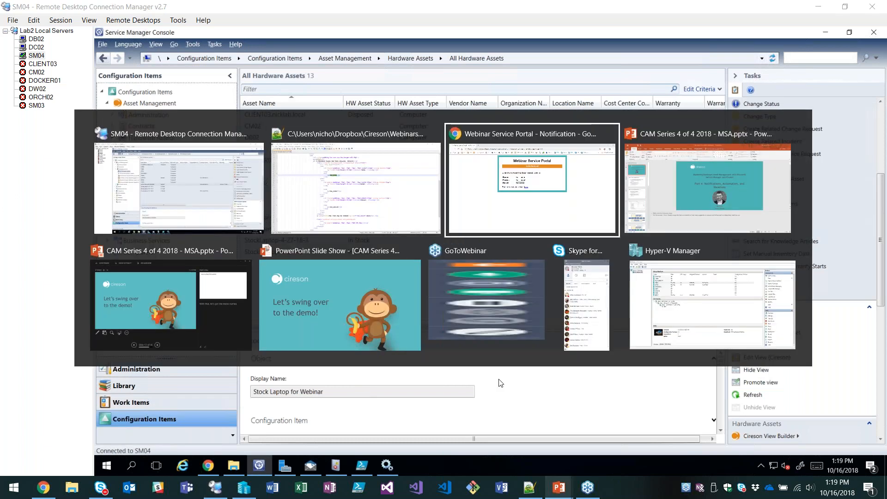
pyautogui.hotkey('alt', 'Tab')
pyautogui.hotkey('alt', 'Tab')
pyautogui.click(722, 324)
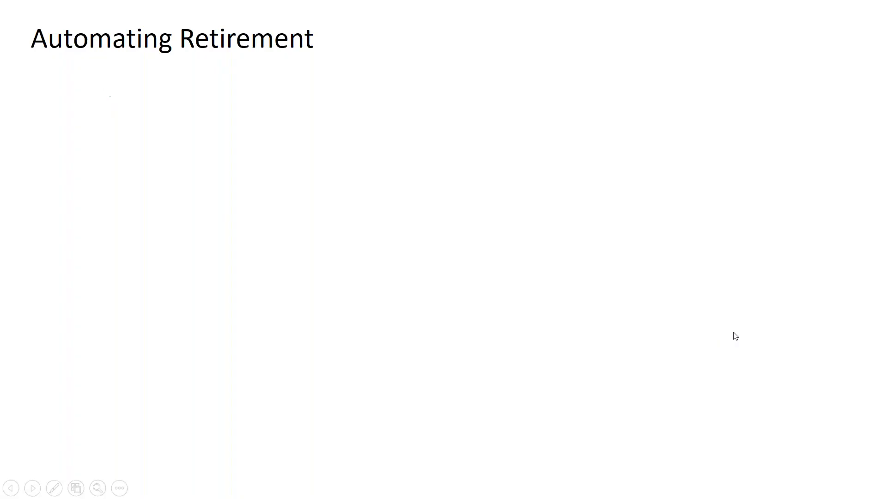
pyautogui.click(735, 336)
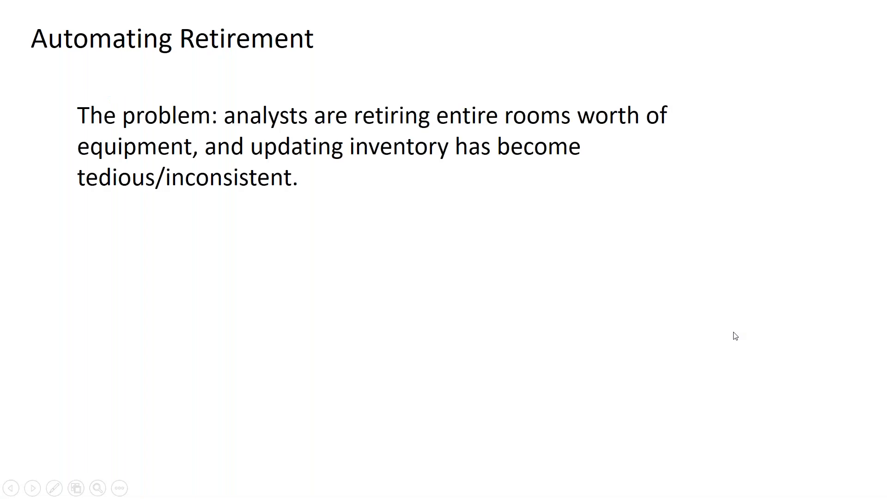
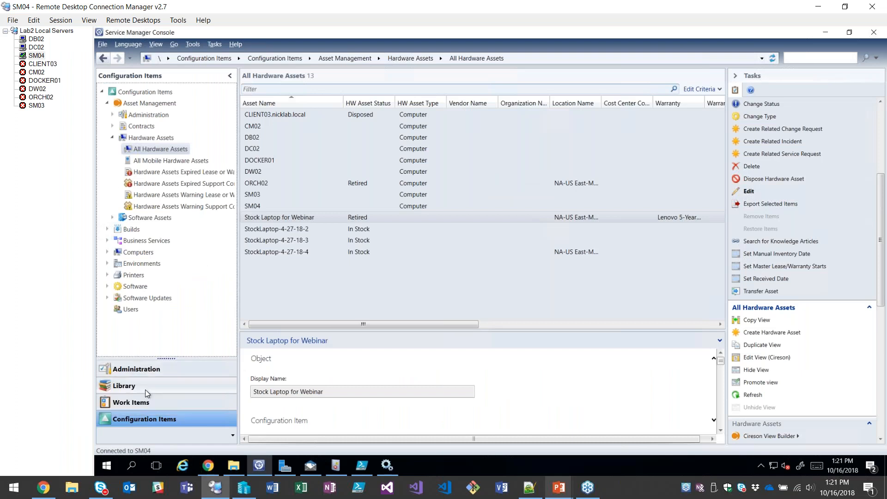
# Start a new template in the Library's Templates and name it "Webinar - Retire HWA".
pyautogui.click(145, 389)
pyautogui.click(136, 195)
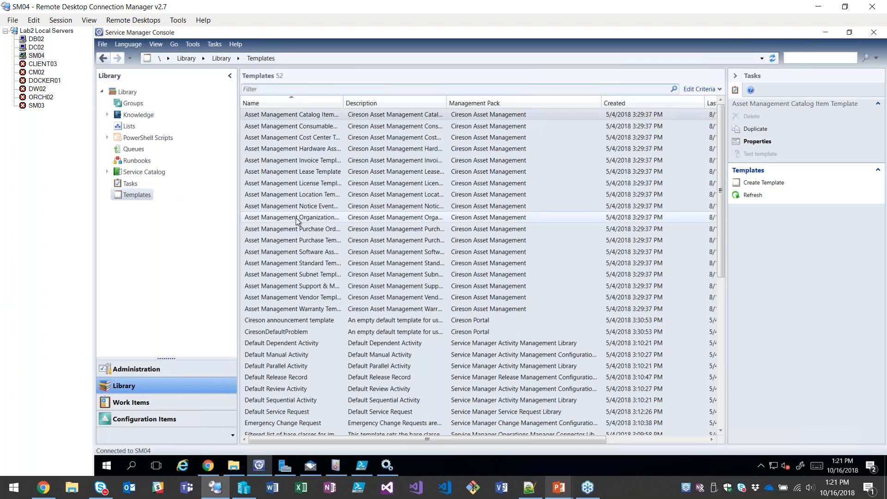
pyautogui.click(778, 185)
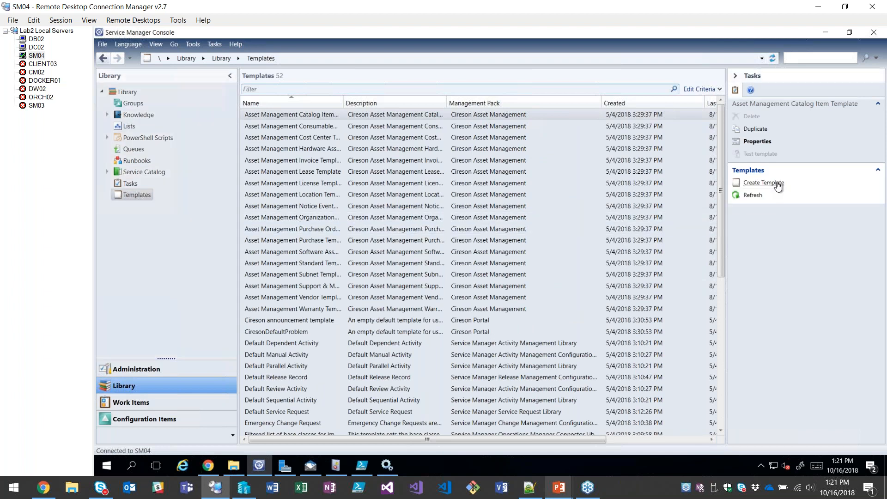
pyautogui.write('Webinar -')
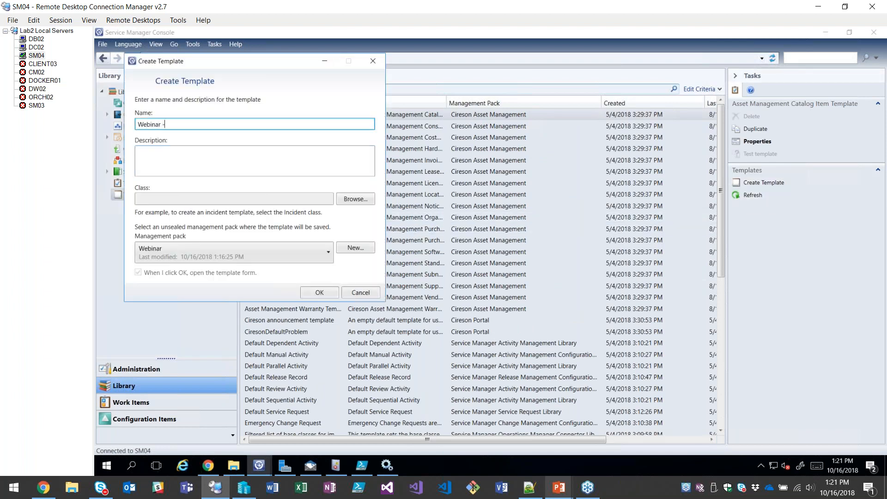
pyautogui.write(' Retire HWA')
# Assign the Service Request class and the Webinar management pack to the new template, and open its form.
pyautogui.click(355, 199)
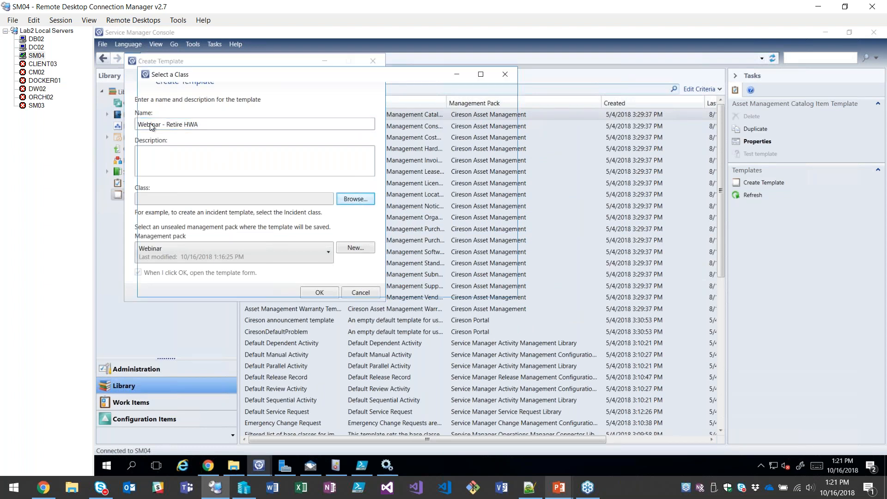
pyautogui.write('serv')
pyautogui.doubleClick(185, 147)
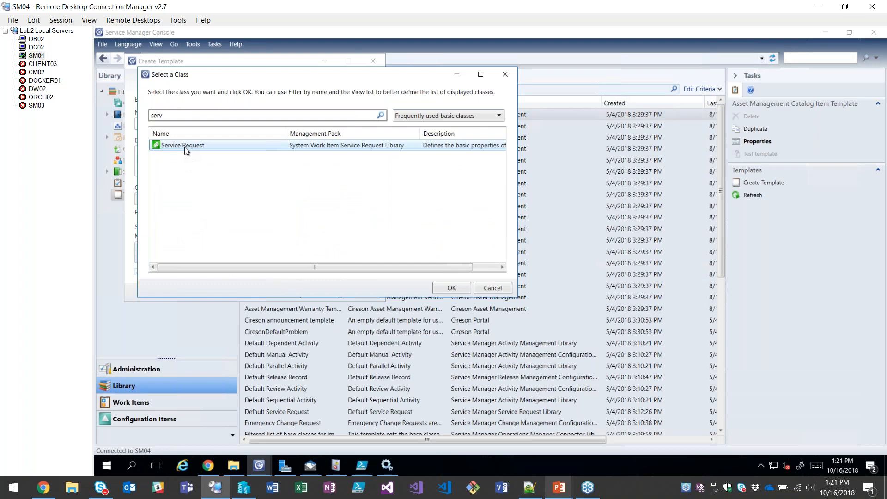
pyautogui.click(259, 250)
pyautogui.click(277, 267)
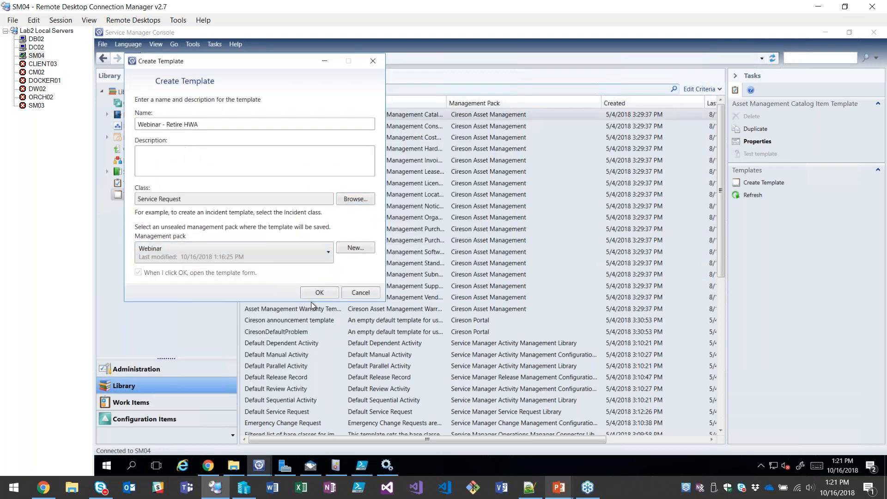
pyautogui.click(320, 292)
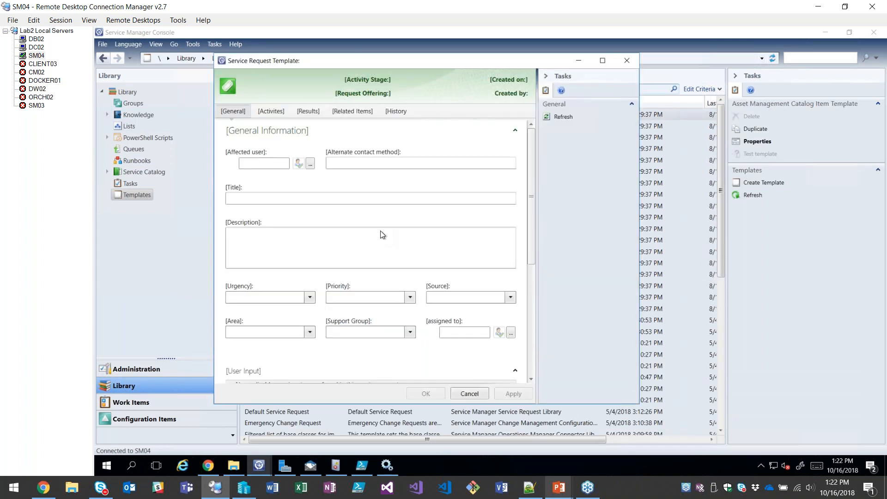
# Title the service request template "Webinar - Retire HW Asset".
pyautogui.click(317, 215)
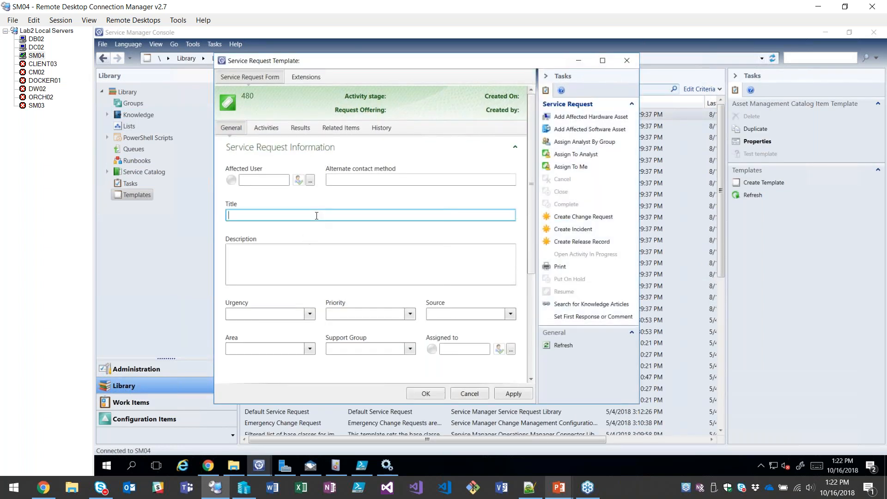
pyautogui.write('Webinar - Retire HW Asset')
# Set the template's urgency and priority to Medium and its source to Portal, and choose an area.
pyautogui.click(311, 317)
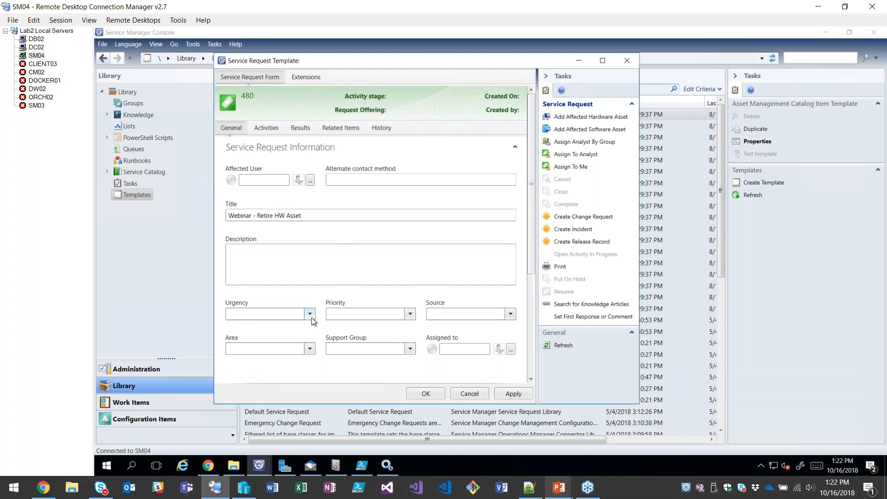
pyautogui.click(257, 333)
pyautogui.click(410, 314)
pyautogui.click(345, 340)
pyautogui.click(511, 315)
pyautogui.click(444, 341)
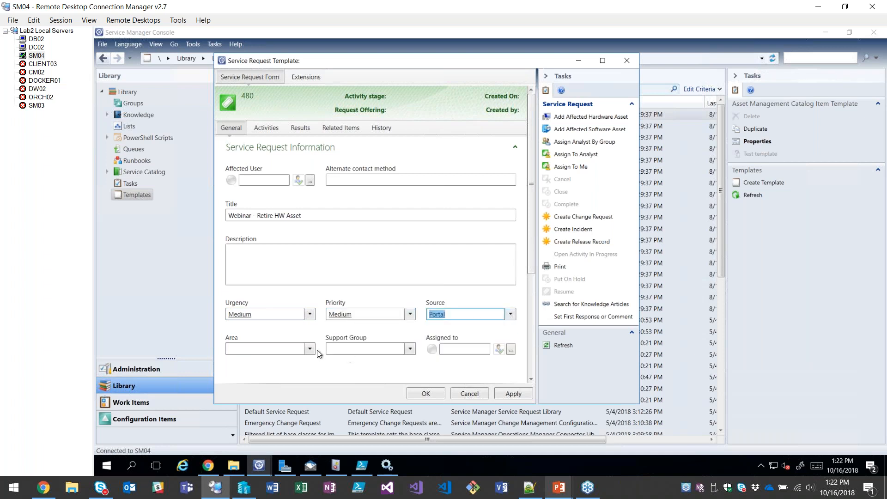
pyautogui.scroll(-1, 301, 311)
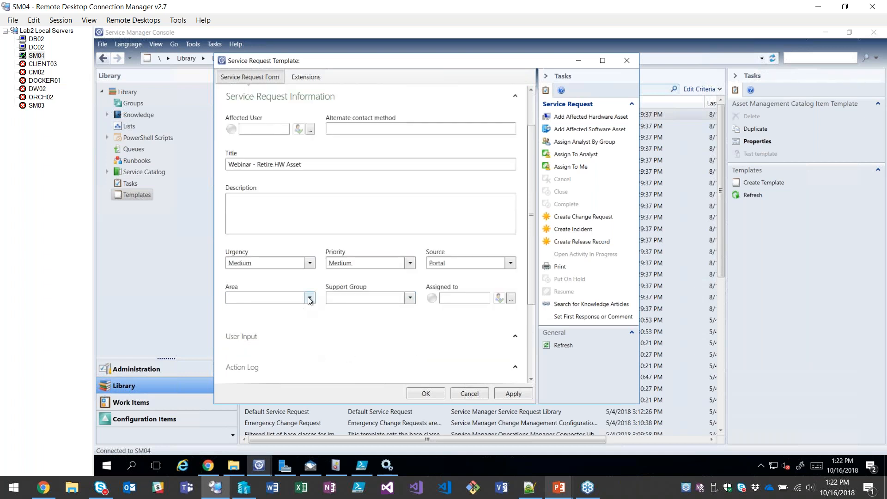
pyautogui.click(309, 299)
pyautogui.click(255, 362)
# Add a default manual activity titled "Placeholder" to the service request template and save the template.
pyautogui.scroll(3, 530, 215)
pyautogui.click(256, 130)
pyautogui.click(469, 143)
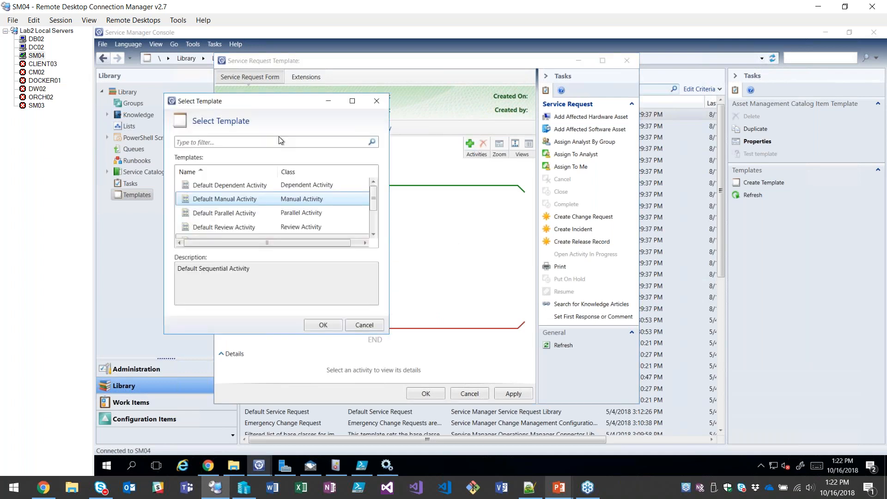
pyautogui.doubleClick(236, 200)
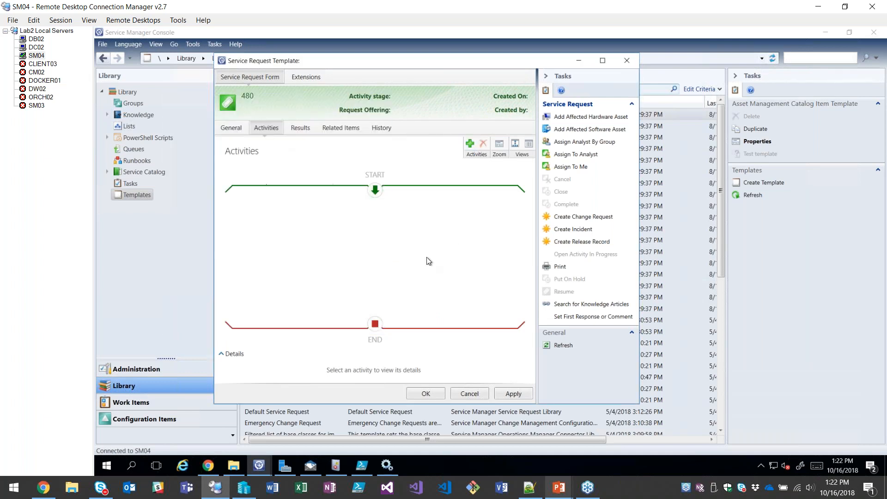
pyautogui.write('Placeholder')
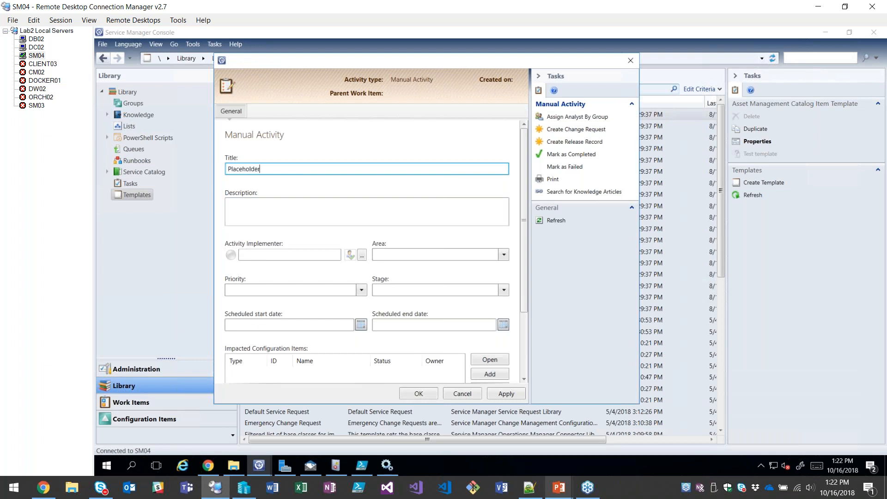
pyautogui.click(419, 393)
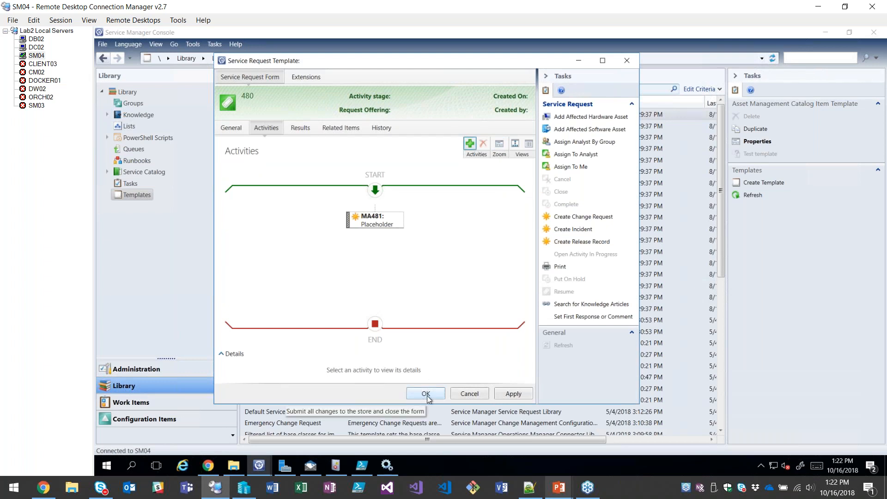
pyautogui.click(426, 394)
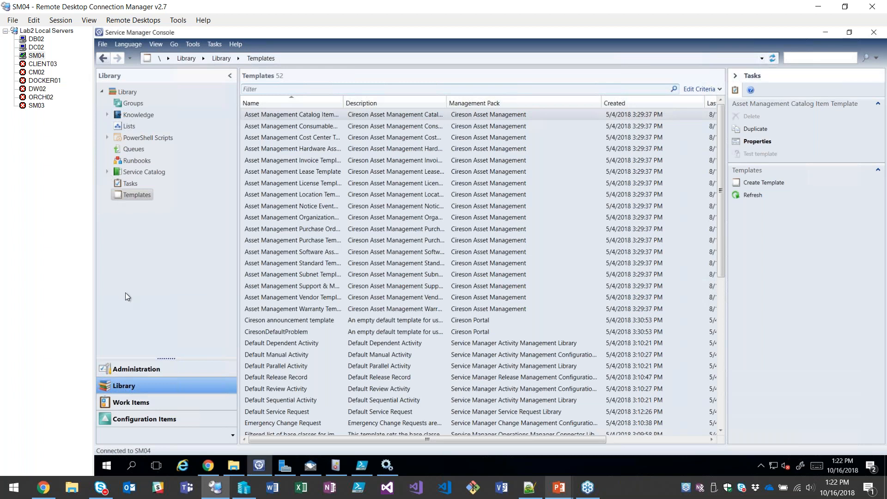
# Start an advance request offering from All Request Offerings and title it "Webinar - Retire Hardware".
pyautogui.click(107, 172)
pyautogui.click(112, 183)
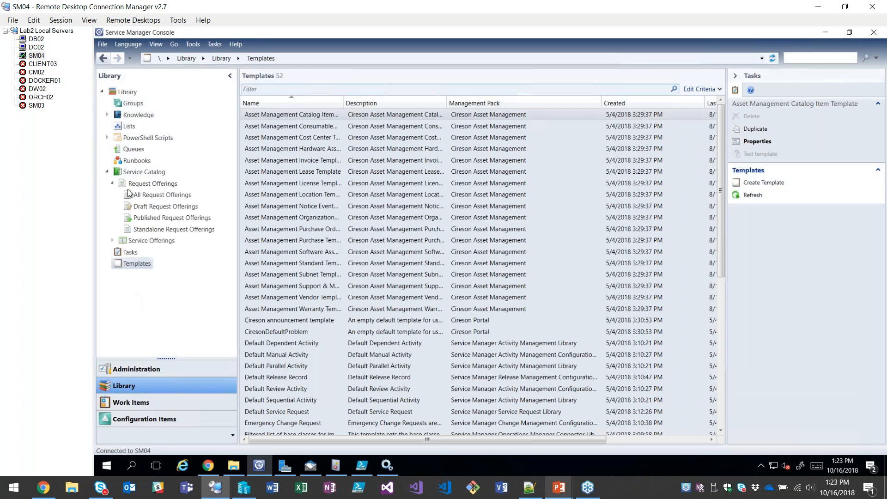
pyautogui.click(131, 194)
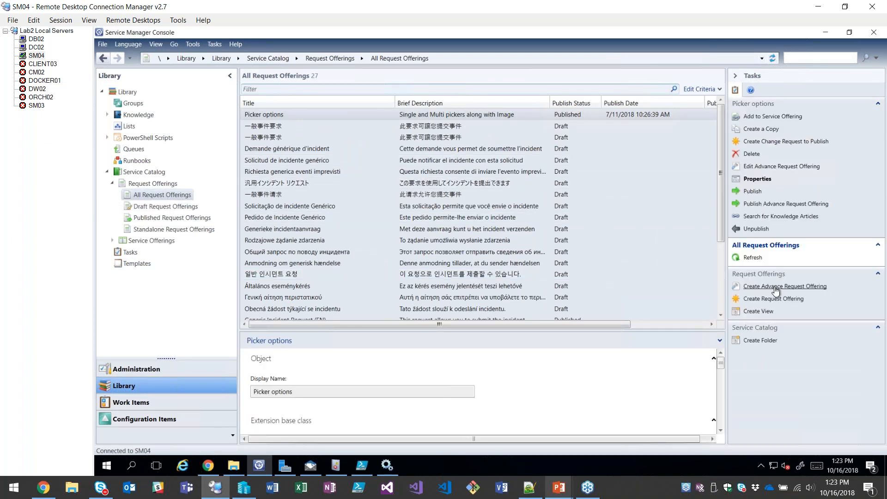
pyautogui.click(774, 287)
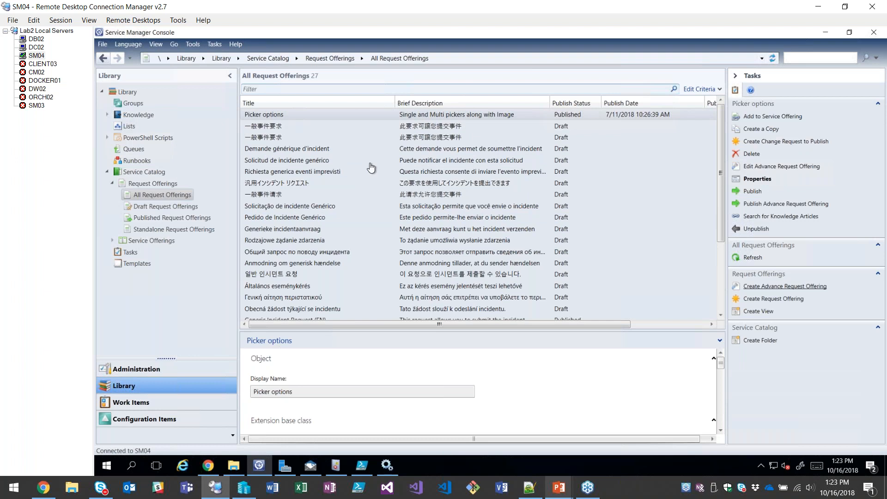
pyautogui.click(133, 111)
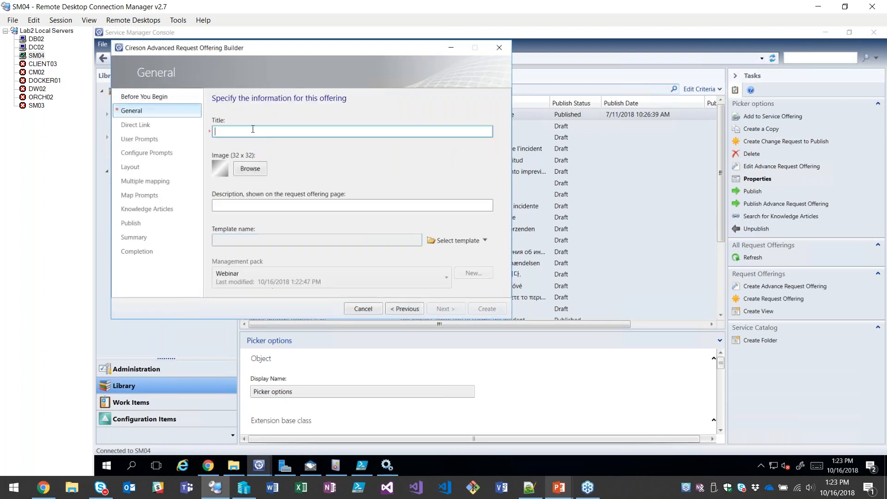
pyautogui.write('Webinar - Retire Hardware')
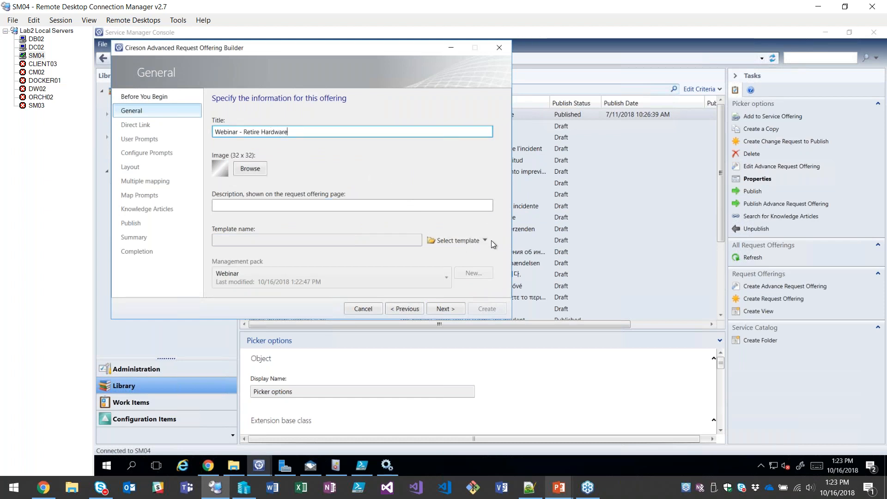
# Base the request offering on the "Webinar - Retire HWA" service request template and continue past the direct link settings to the user prompts.
pyautogui.click(468, 240)
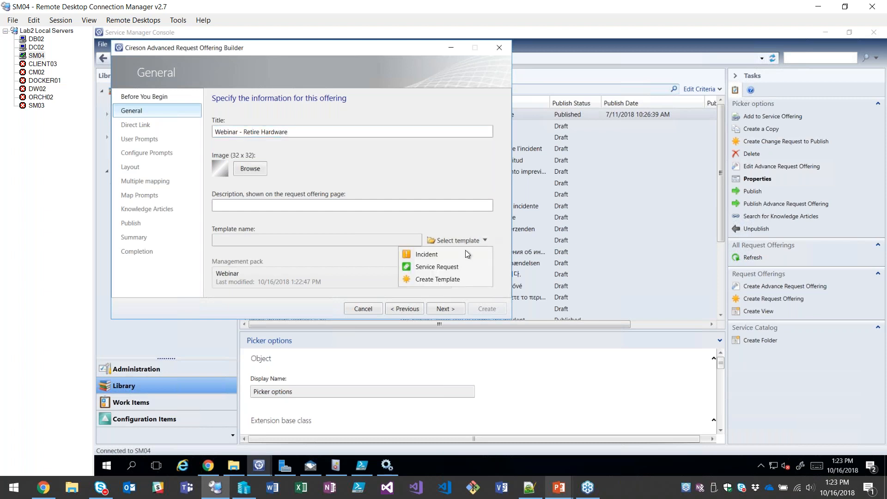
pyautogui.click(445, 266)
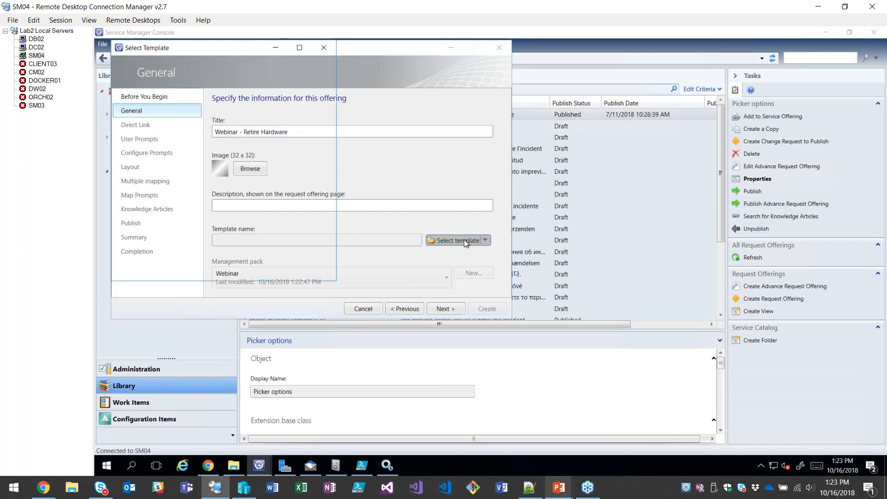
pyautogui.doubleClick(167, 172)
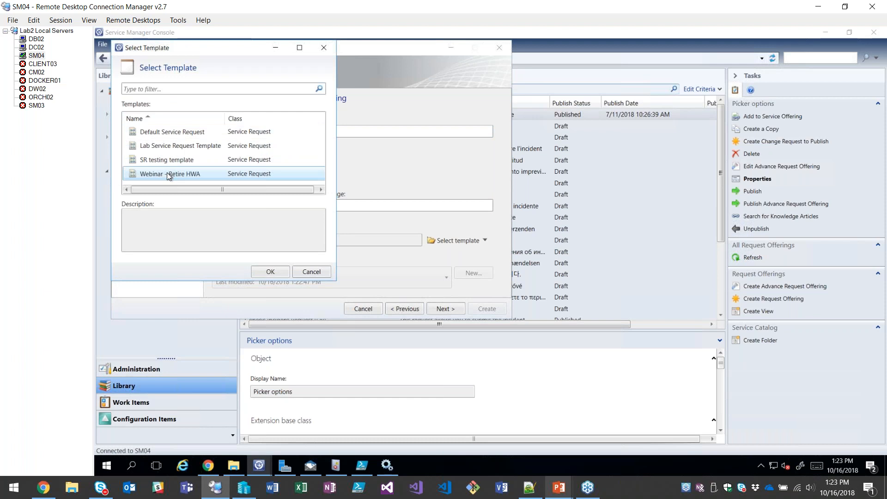
pyautogui.click(441, 310)
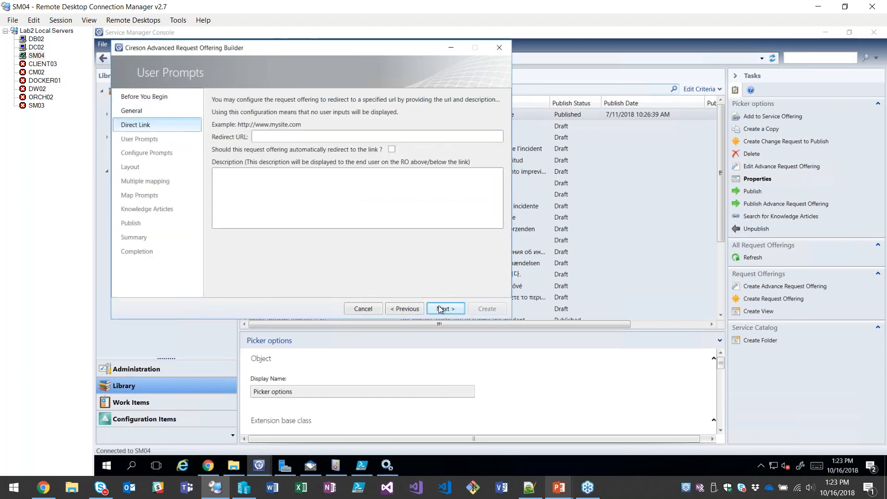
pyautogui.click(439, 306)
# Add the required text prompt "Why are you retiring this equipment?" to the request offering.
pyautogui.click(255, 205)
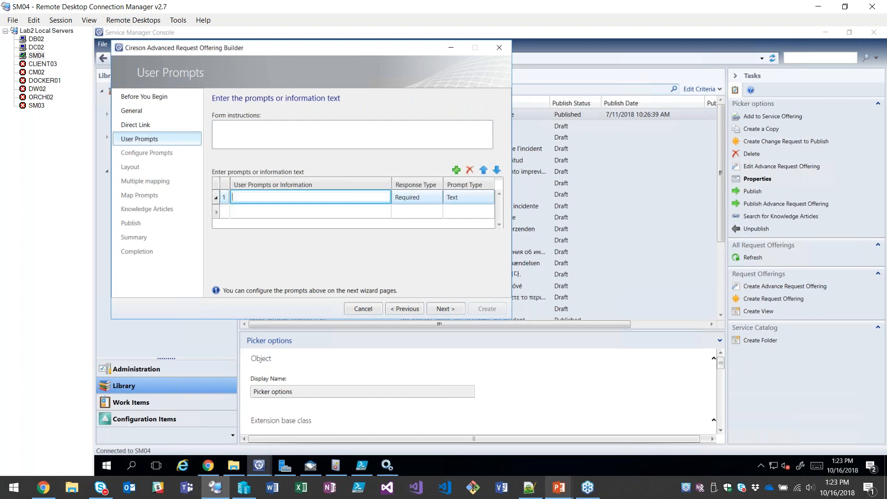
pyautogui.write('Why are you retiring this equipment?')
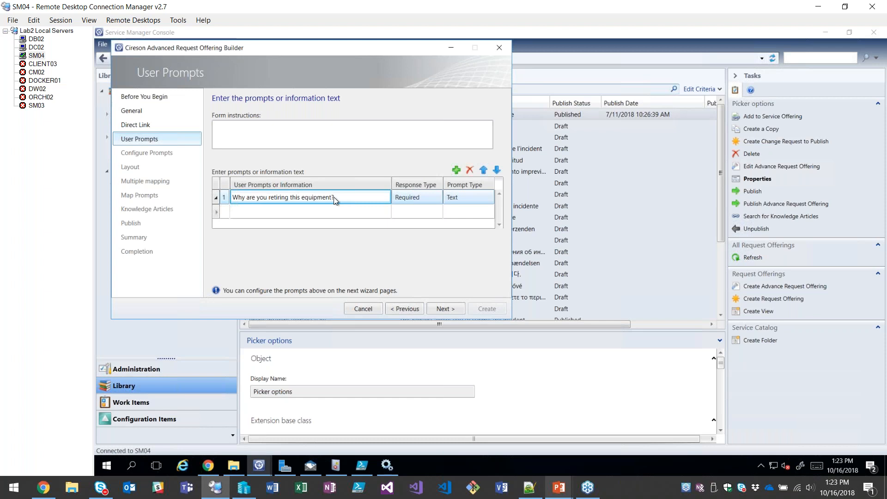
# Add a second required prompt, "Who is the user?", with the Query Results prompt type.
pyautogui.click(271, 210)
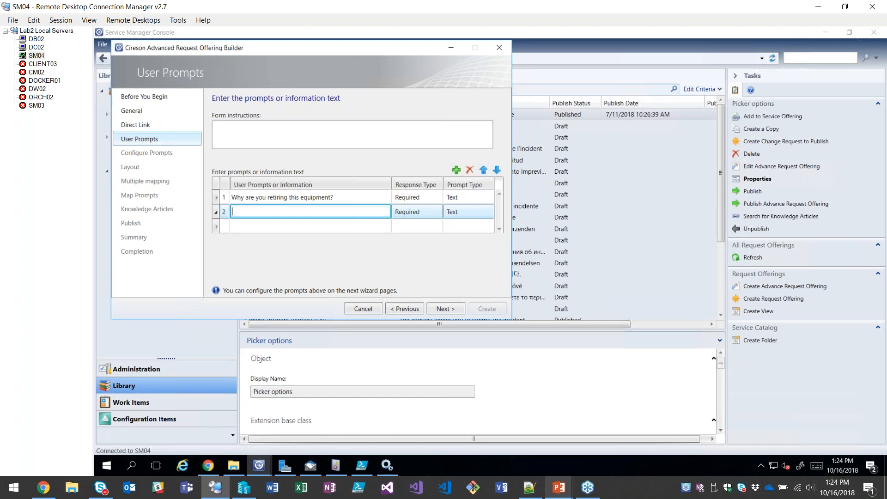
pyautogui.write('Who is the user?')
pyautogui.click(478, 211)
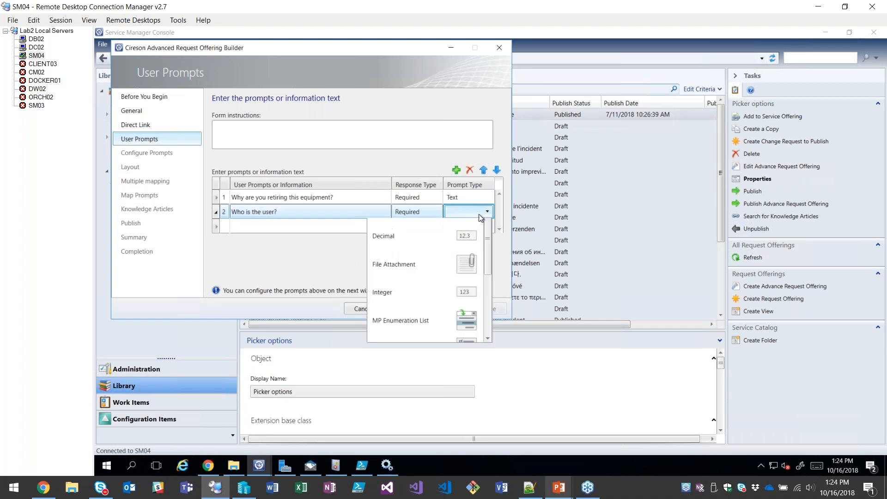
pyautogui.scroll(1, 428, 293)
pyautogui.scroll(-2, 411, 268)
pyautogui.click(392, 262)
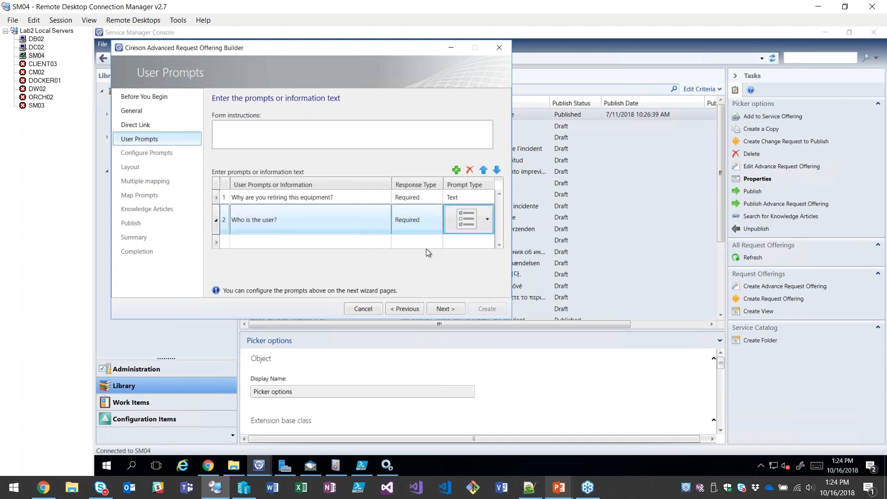
# Add a third required prompt, "What equipment?", of type Query Results, and continue to the prompt configuration.
pyautogui.click(265, 242)
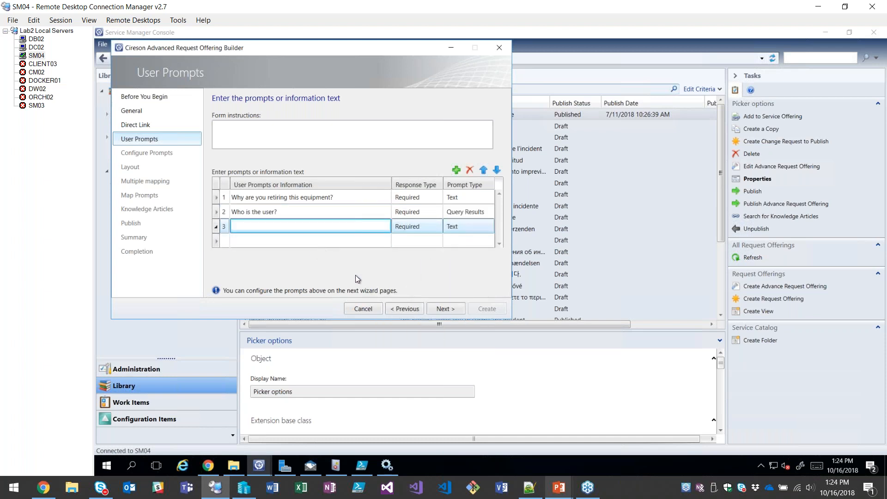
pyautogui.write('What equipment?')
pyautogui.click(478, 226)
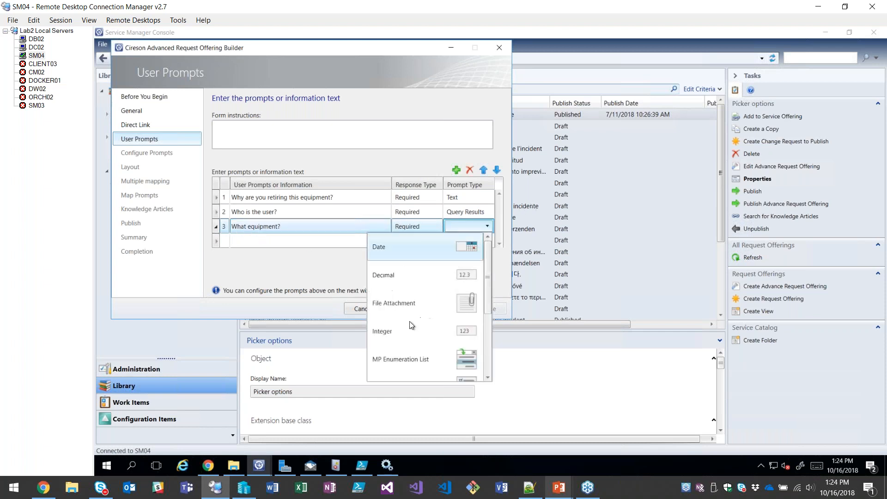
pyautogui.scroll(-2, 420, 304)
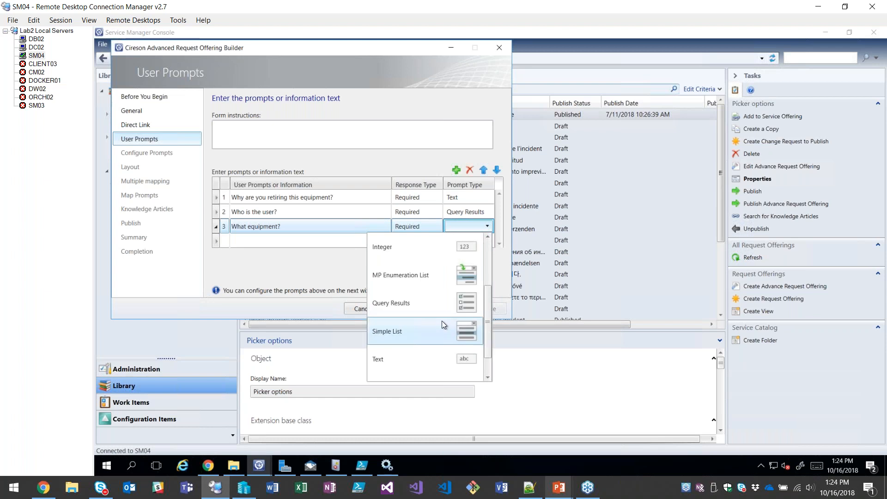
pyautogui.click(395, 276)
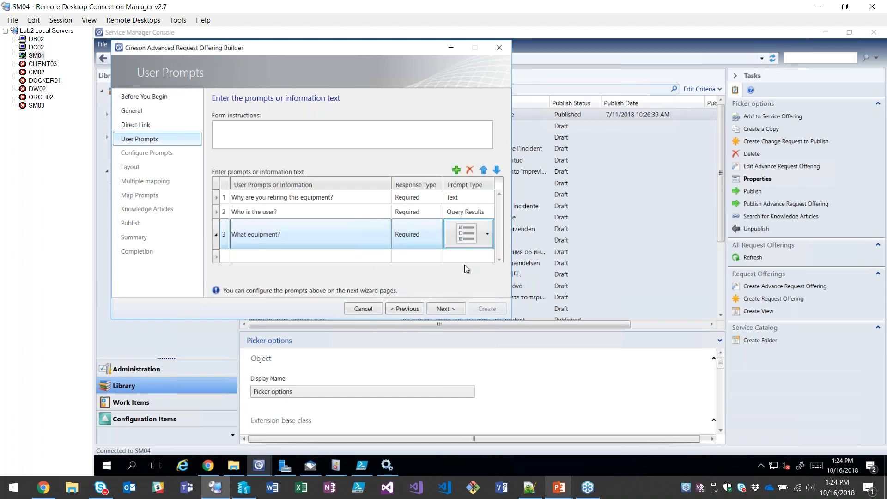
pyautogui.click(444, 309)
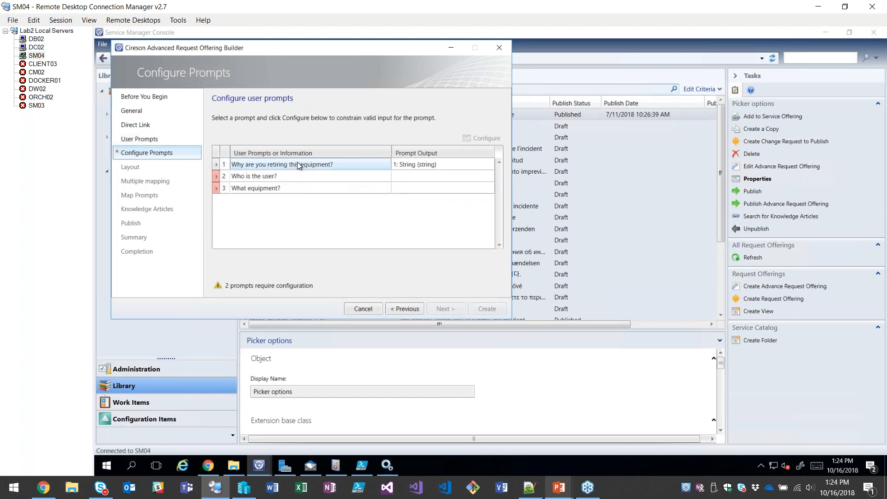
# Configure the "Who is the user?" prompt to query the Active Directory User class, filtering all basic classes by "acti".
pyautogui.click(294, 175)
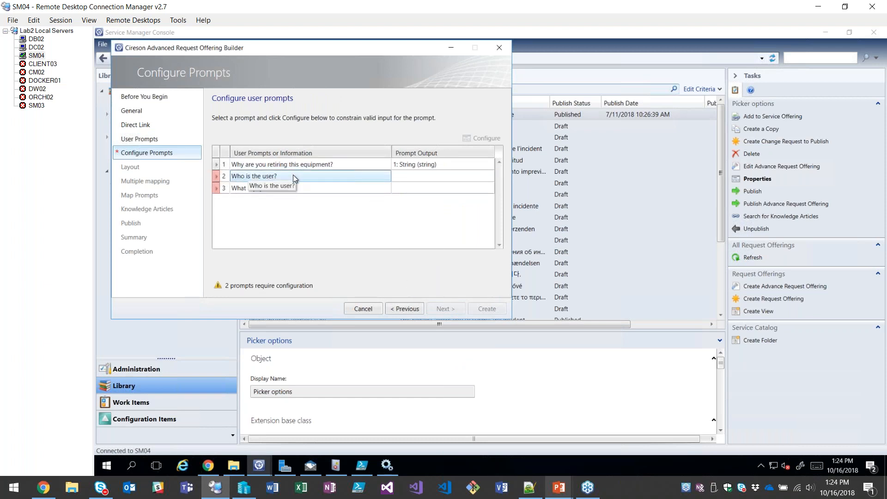
pyautogui.doubleClick(290, 176)
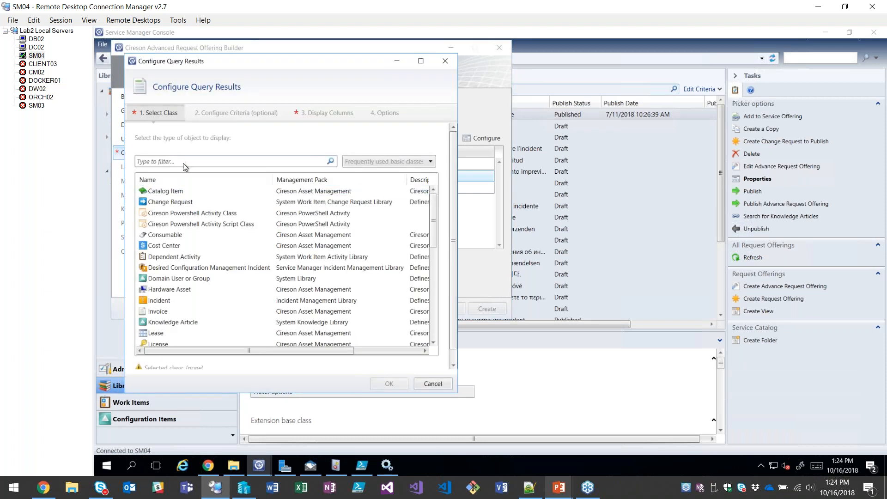
pyautogui.click(366, 161)
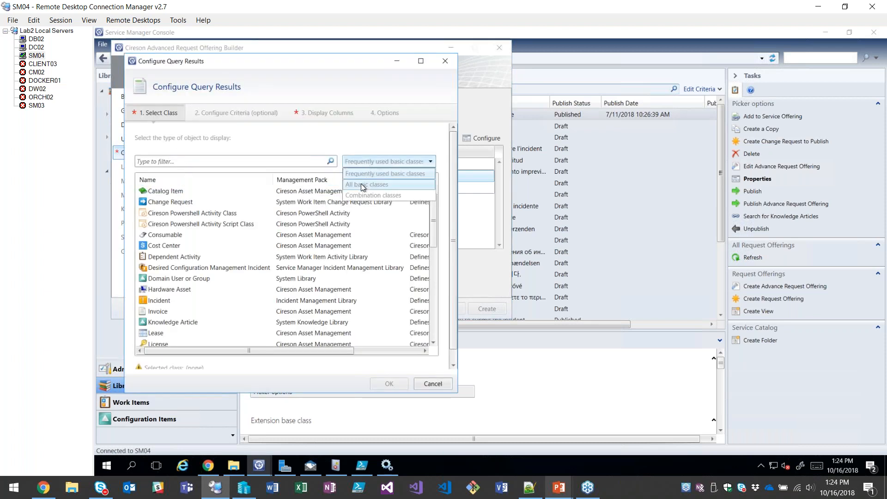
pyautogui.click(361, 183)
pyautogui.click(195, 160)
pyautogui.write('as')
pyautogui.write('acti')
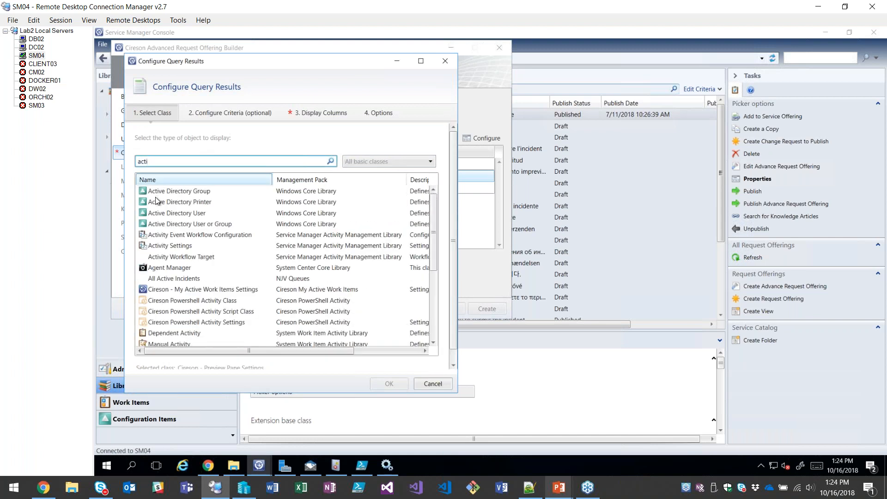
pyautogui.click(157, 212)
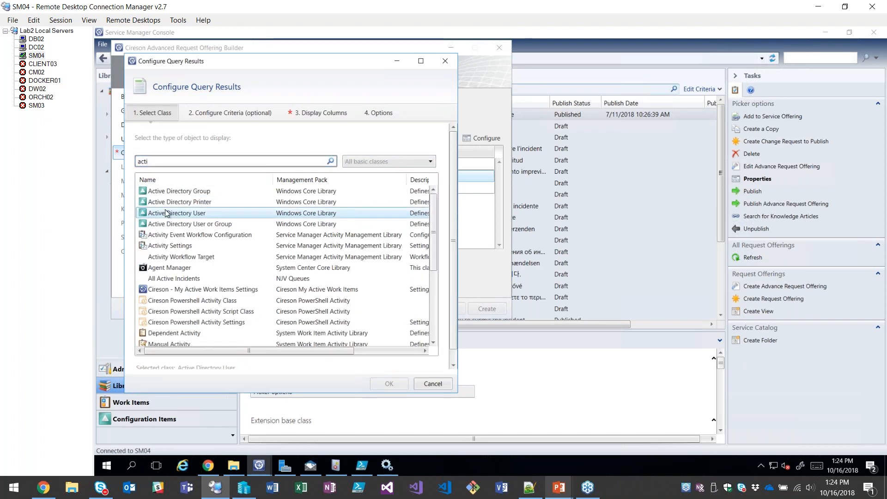
# Show Display Name as the user prompt's only column, leave criteria and options untouched, and accept the configuration.
pyautogui.click(227, 114)
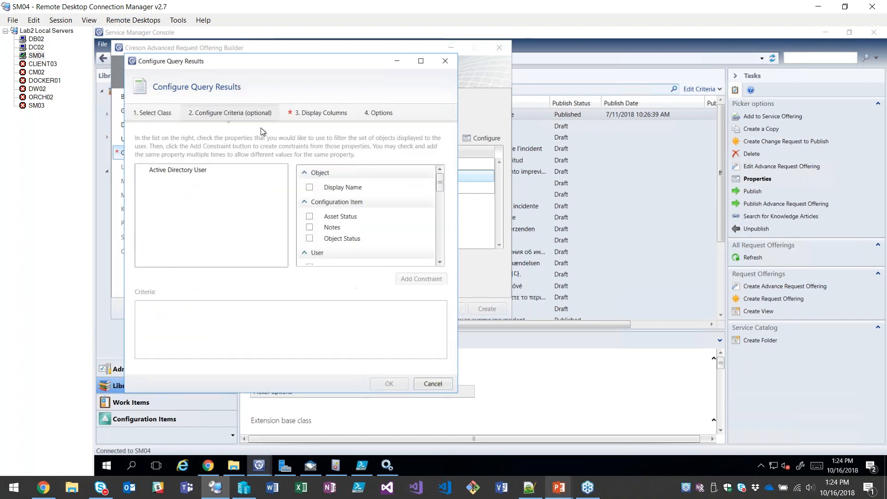
pyautogui.click(299, 119)
pyautogui.click(309, 171)
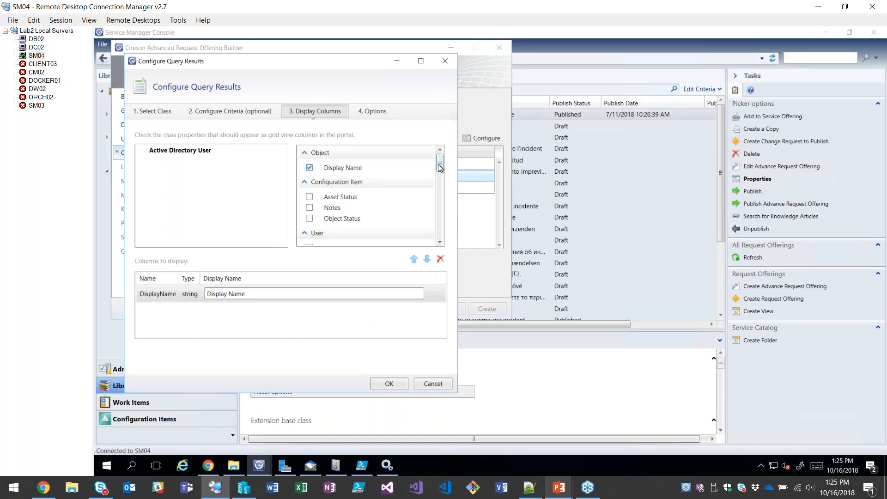
pyautogui.click(369, 112)
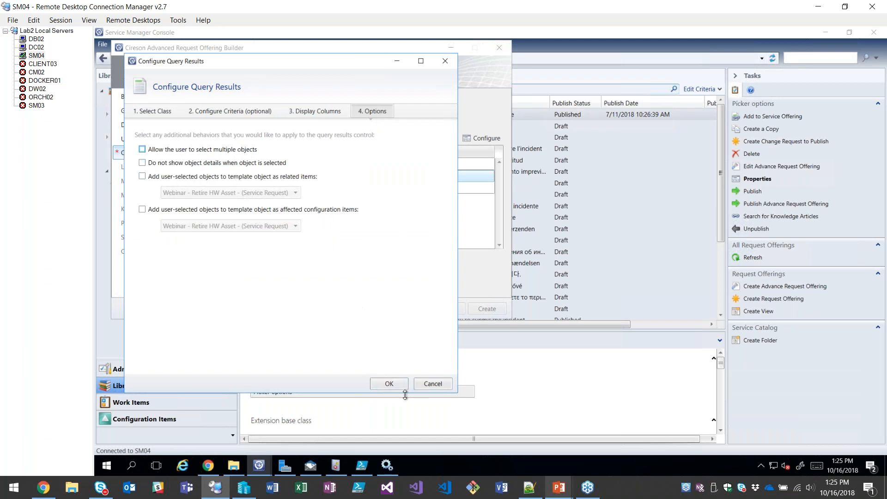
pyautogui.click(391, 384)
# Configure the "What equipment?" prompt to query the combination class Cireson Hardware Asset (Full), filtering the classes by "hardware".
pyautogui.click(305, 188)
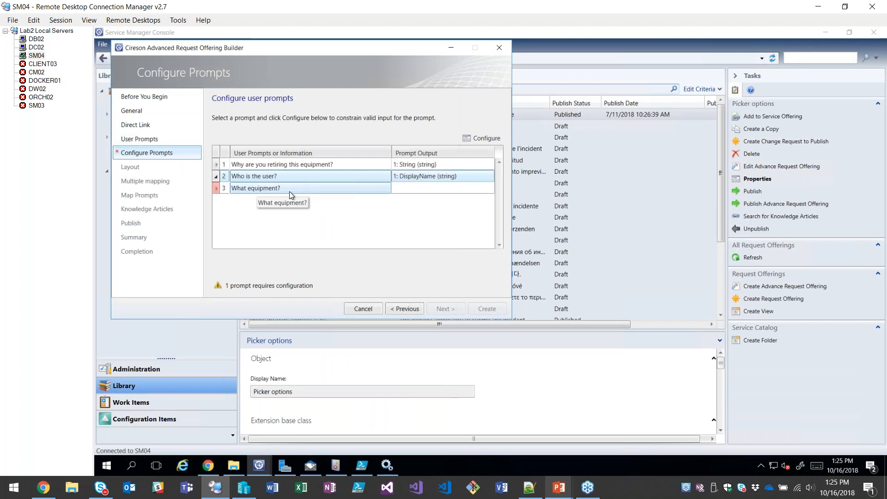
pyautogui.doubleClick(295, 191)
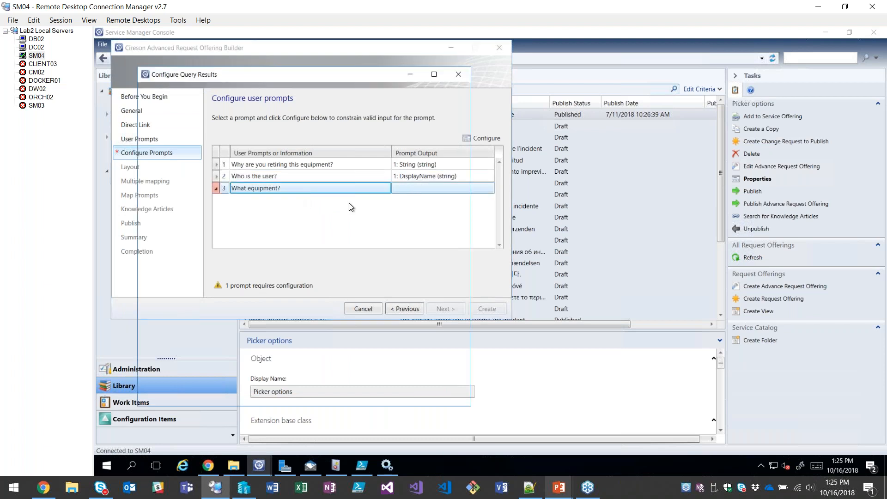
pyautogui.click(381, 177)
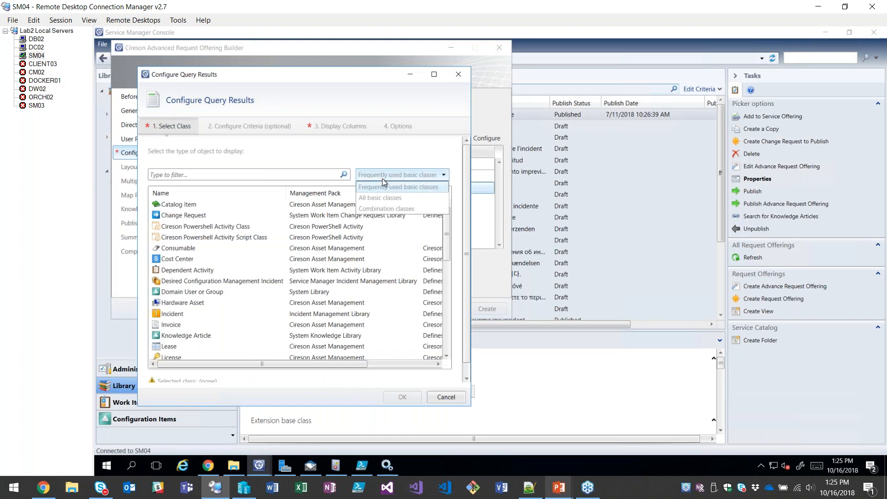
pyautogui.click(223, 169)
pyautogui.click(194, 175)
pyautogui.write('hardwa')
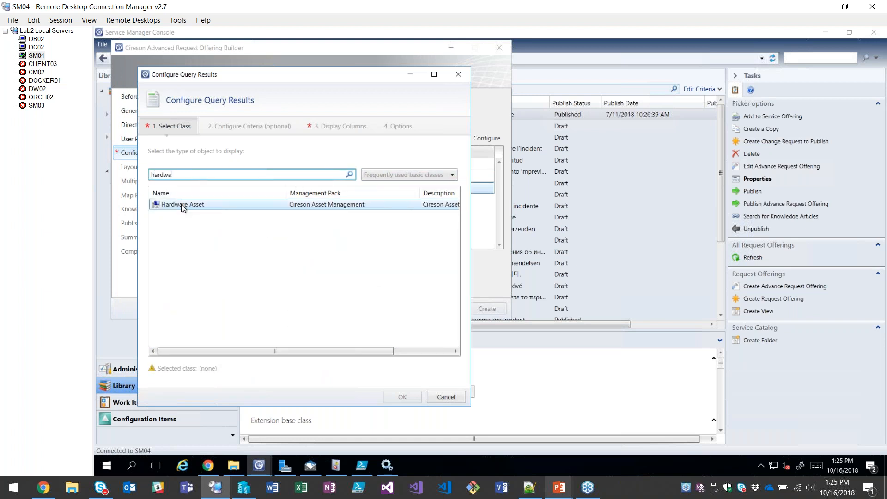
pyautogui.click(412, 176)
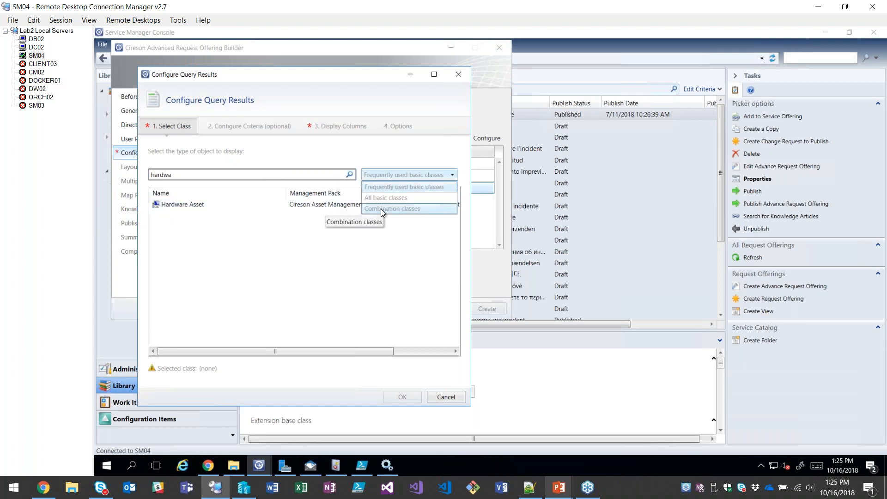
pyautogui.click(381, 209)
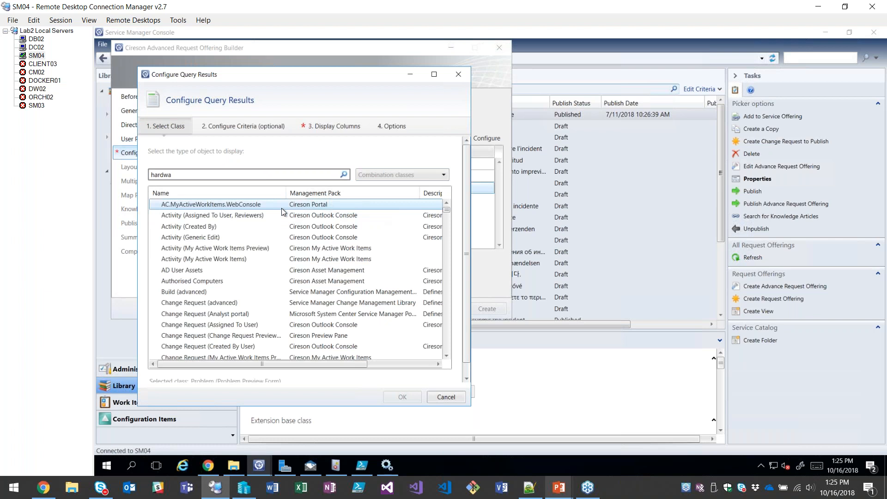
pyautogui.click(184, 175)
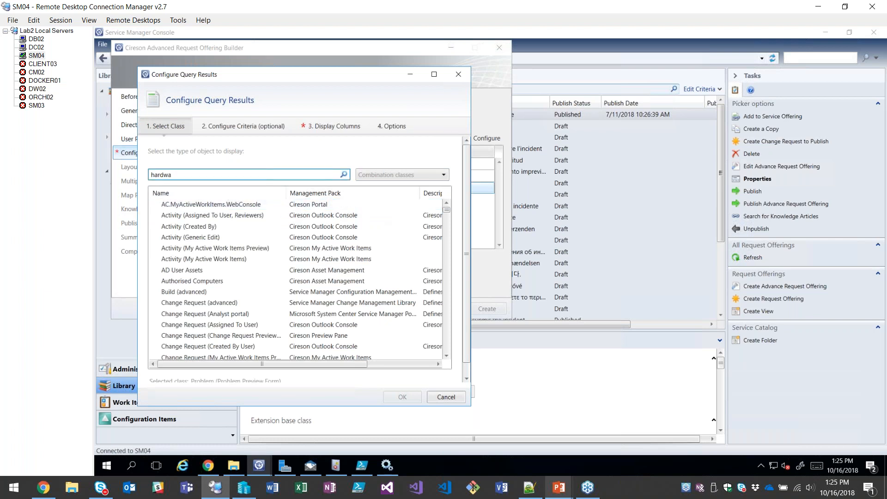
pyautogui.write('re')
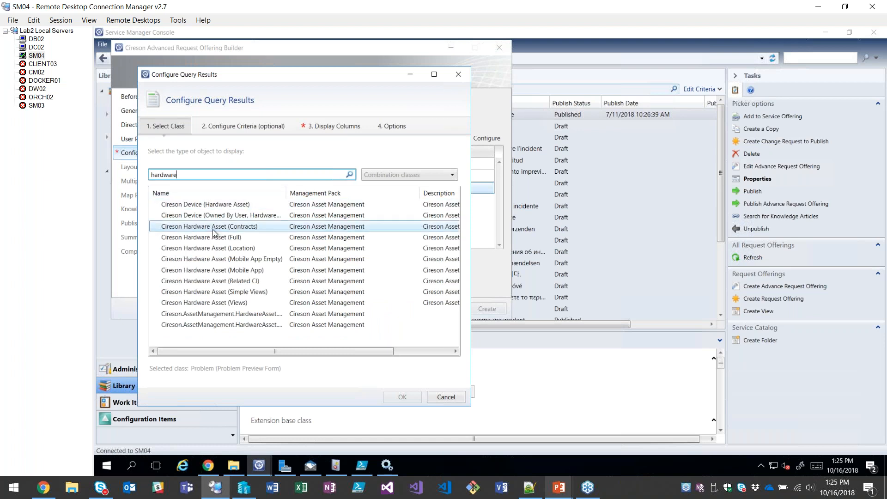
pyautogui.click(215, 240)
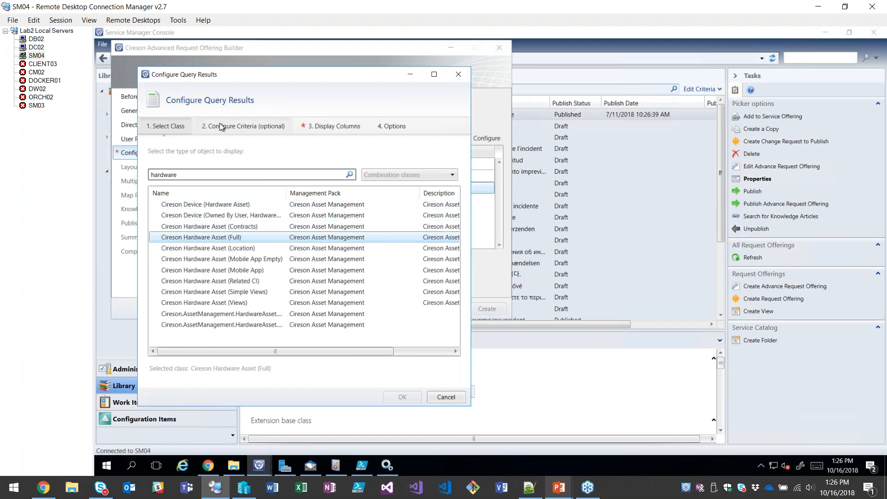
# Add a criterion that the Owned By User display name equals the DisplayName token from the "Who is the user?" prompt.
pyautogui.click(231, 134)
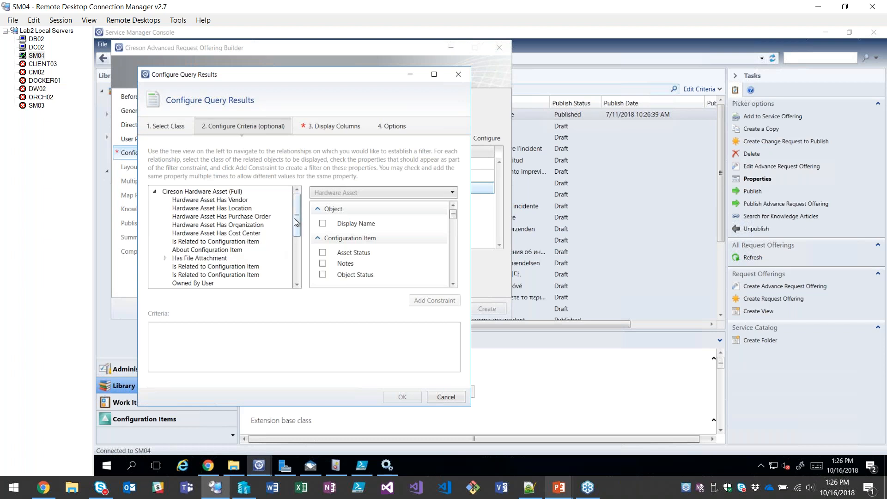
pyautogui.click(173, 284)
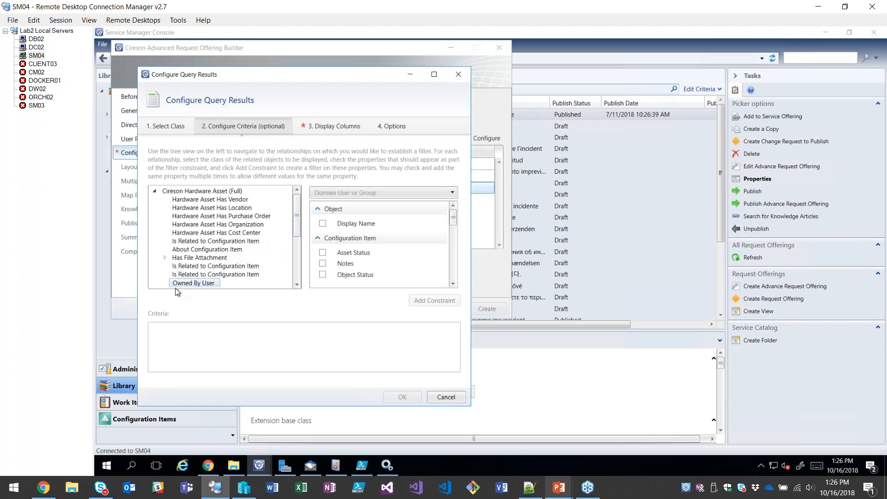
pyautogui.click(322, 223)
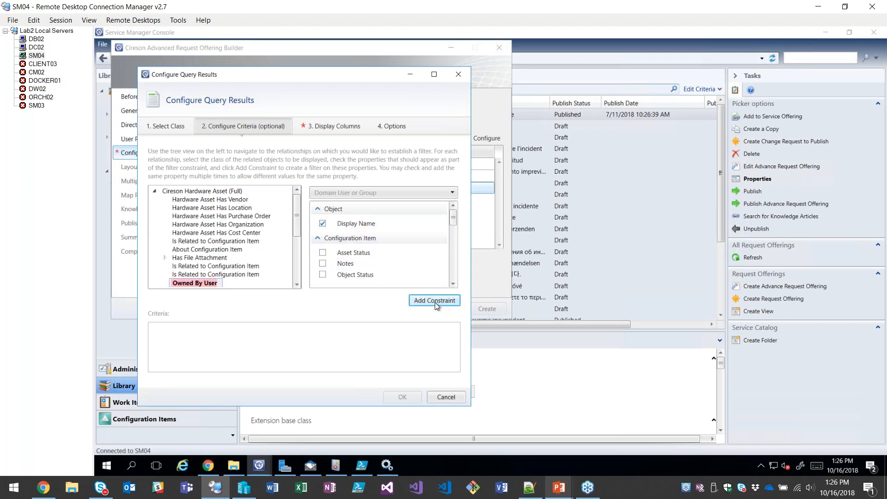
pyautogui.click(434, 301)
pyautogui.click(296, 329)
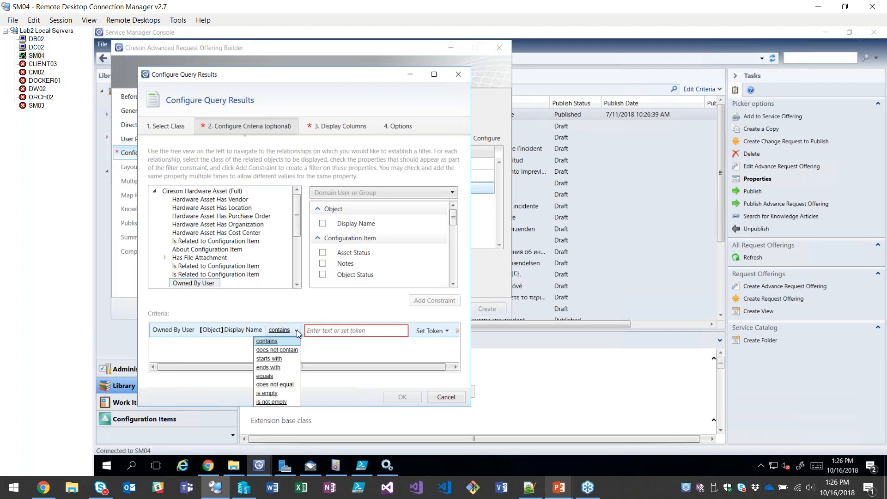
pyautogui.click(273, 376)
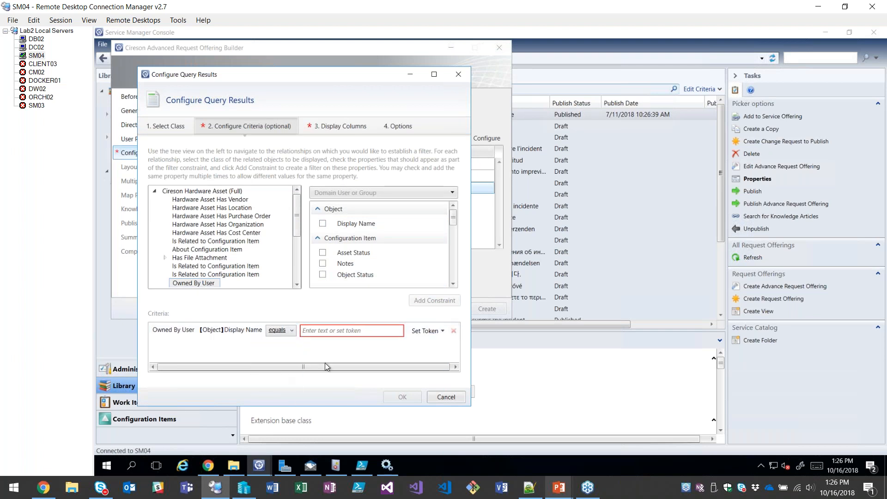
pyautogui.click(423, 331)
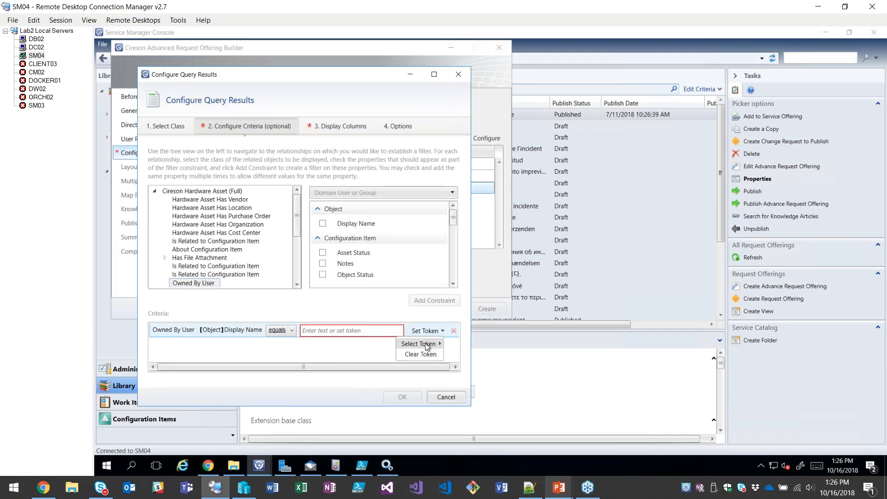
pyautogui.moveTo(425, 347)
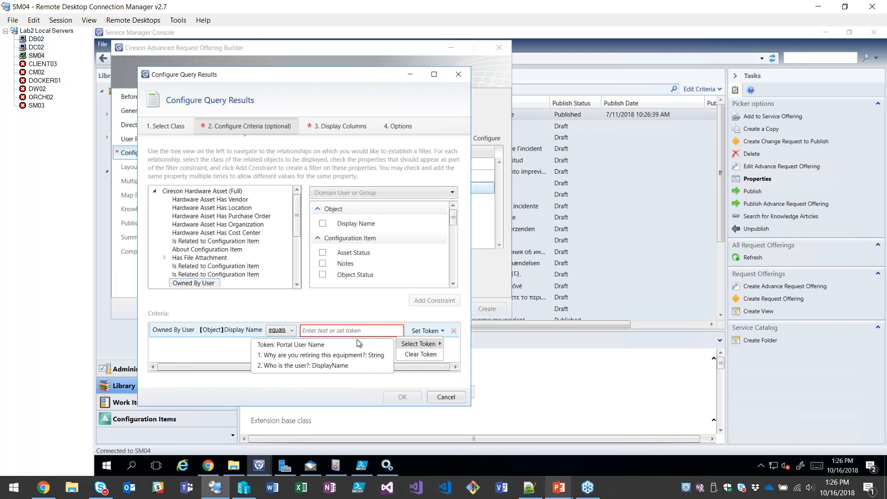
pyautogui.click(308, 366)
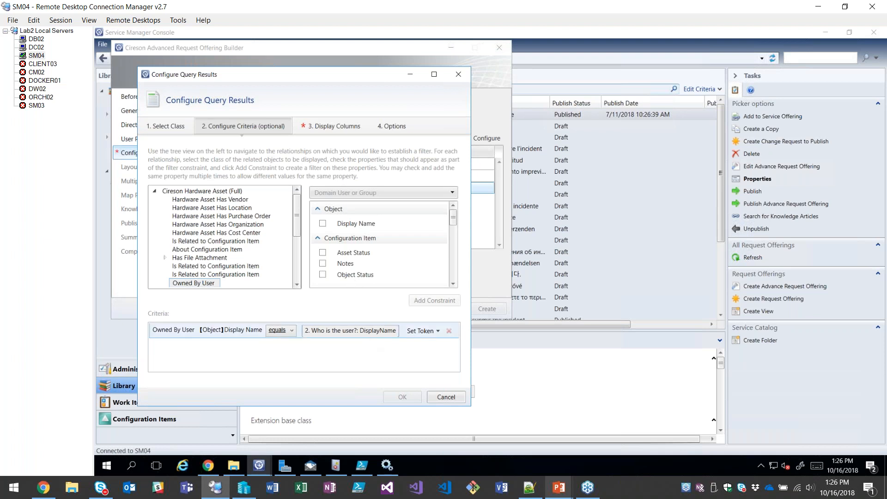
# Display the hardware asset's Display Name, Serial Number and Model as columns for the equipment prompt.
pyautogui.click(332, 125)
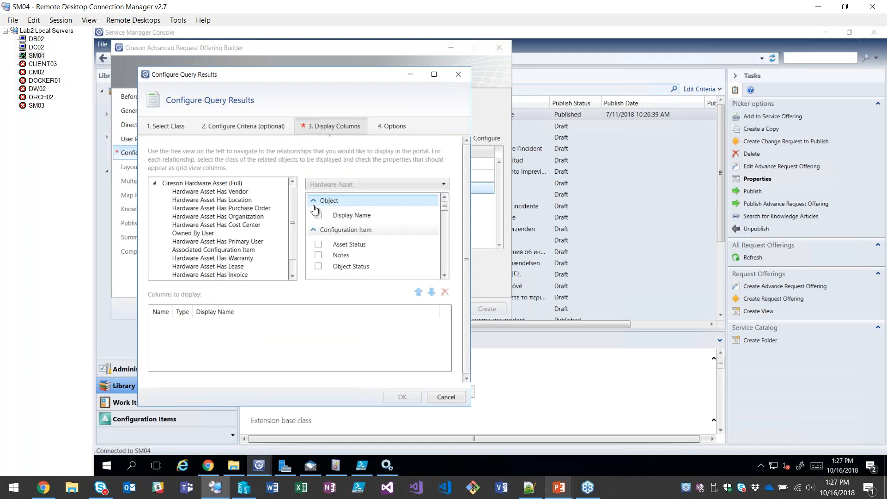
pyautogui.click(318, 216)
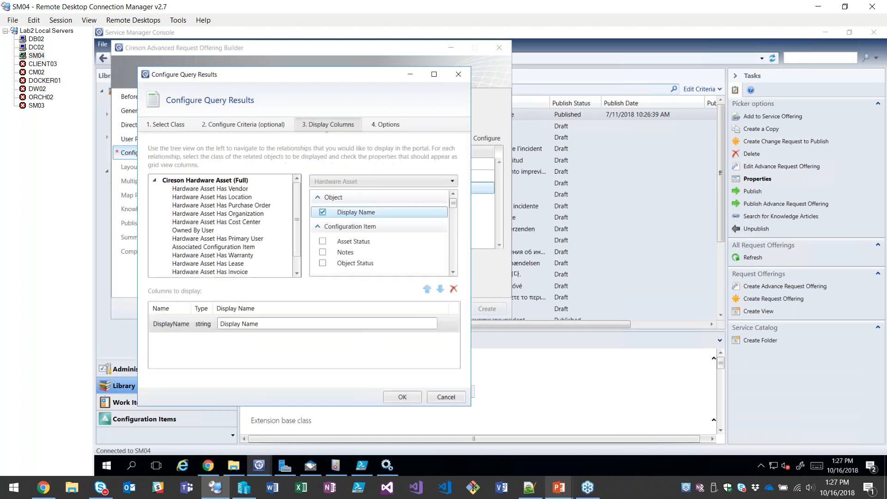
pyautogui.scroll(-5, 378, 239)
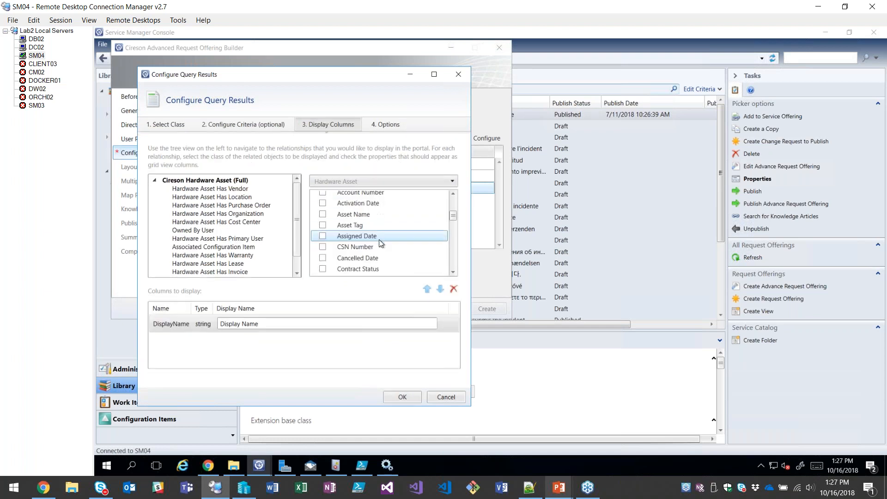
pyautogui.scroll(-8, 381, 245)
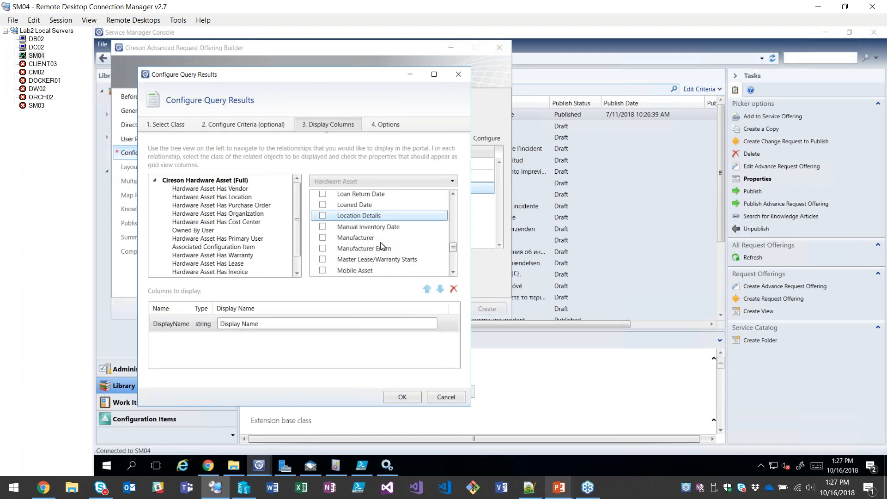
pyautogui.scroll(-3, 376, 243)
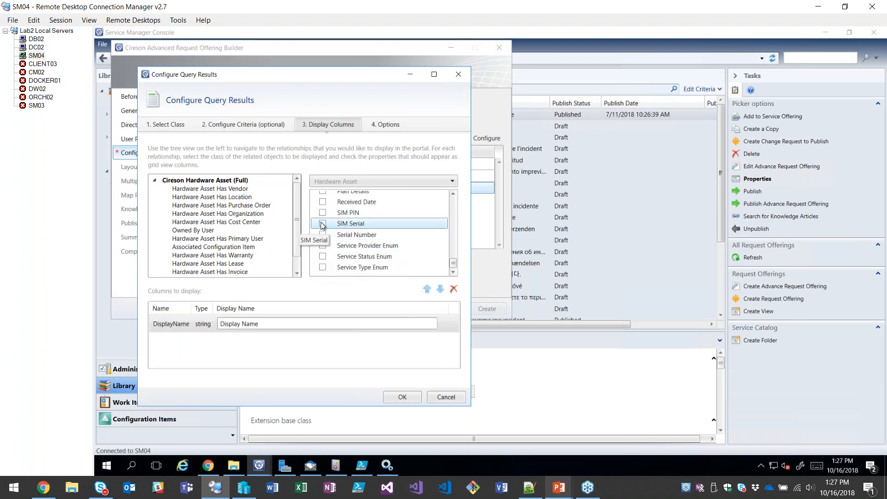
pyautogui.click(323, 235)
pyautogui.scroll(3, 335, 245)
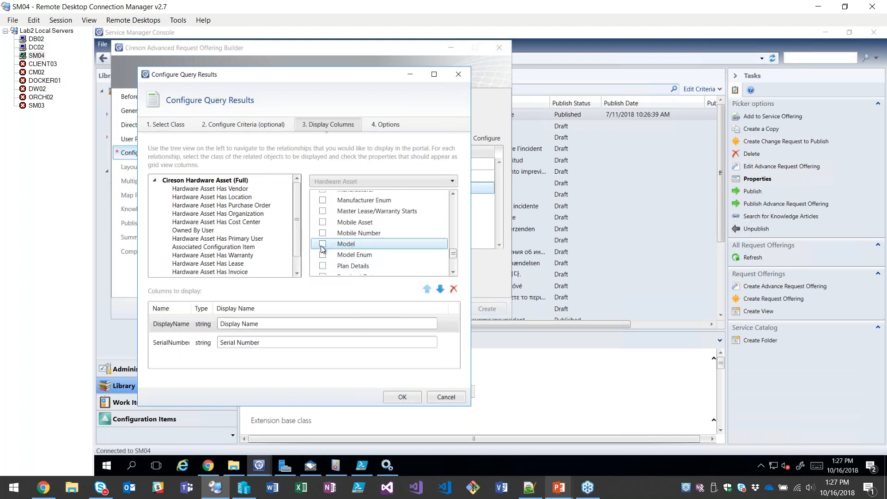
pyautogui.click(341, 248)
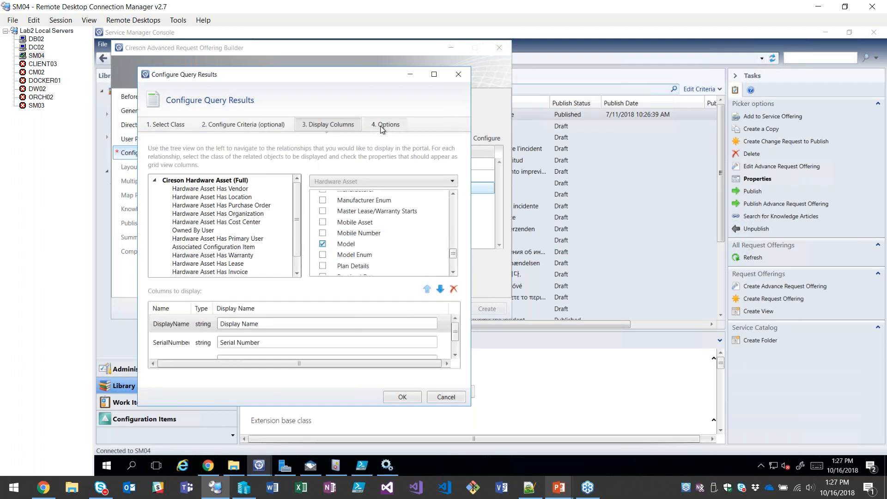
# Allow selecting multiple objects and add them to the service request as related items, then accept the prompt configuration and continue to the layout.
pyautogui.click(381, 126)
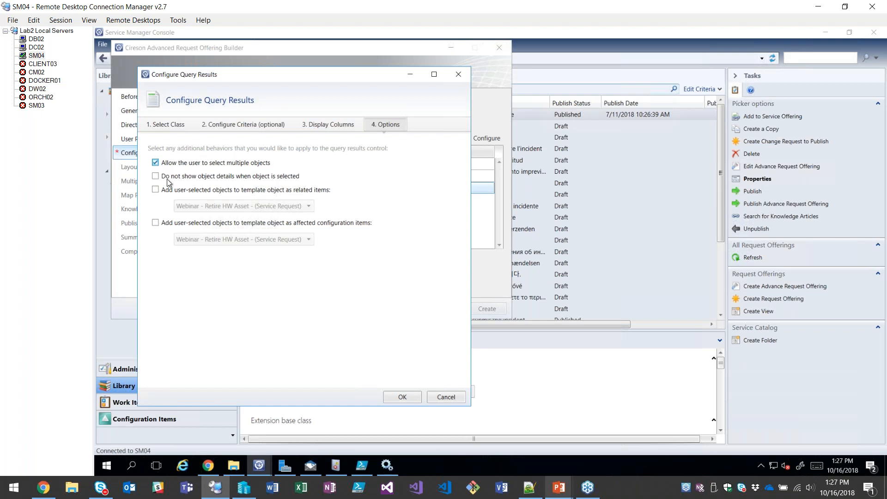
pyautogui.click(156, 191)
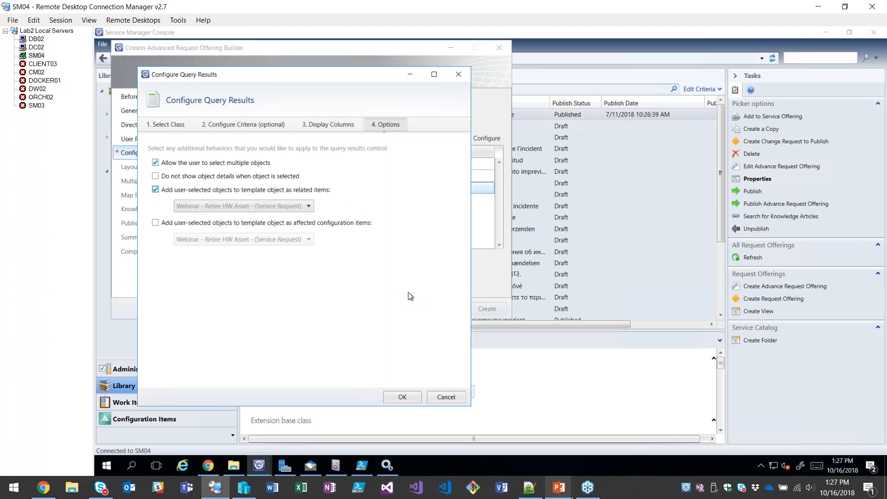
pyautogui.click(402, 397)
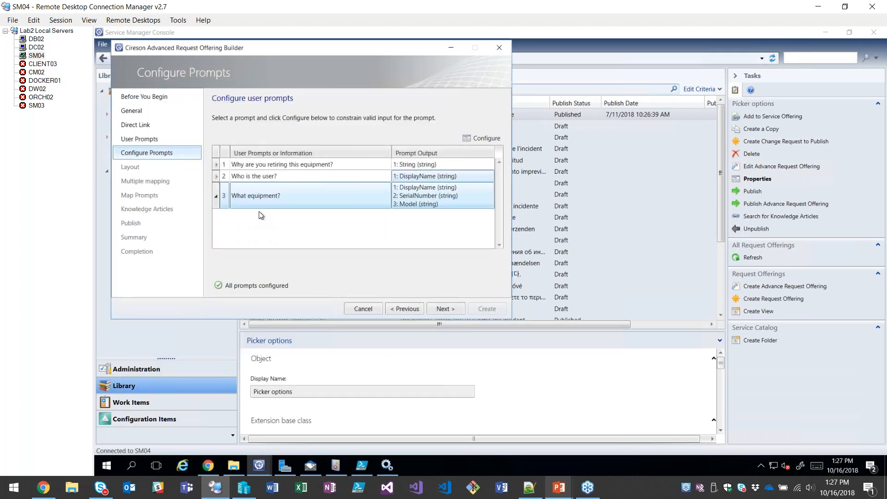
pyautogui.click(444, 309)
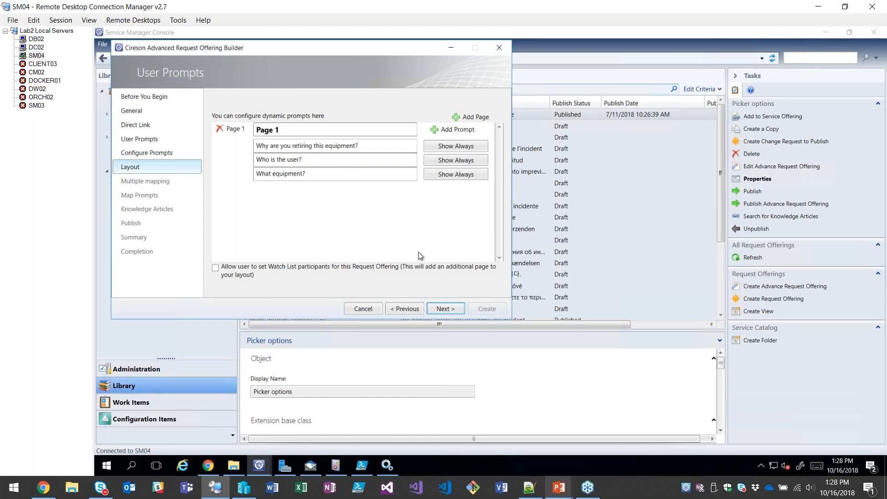
# Continue to the multiple mapping, mark the service request's Notes property as mapped, and choose the "Why are you retiring this equipment?" prompt.
pyautogui.click(444, 310)
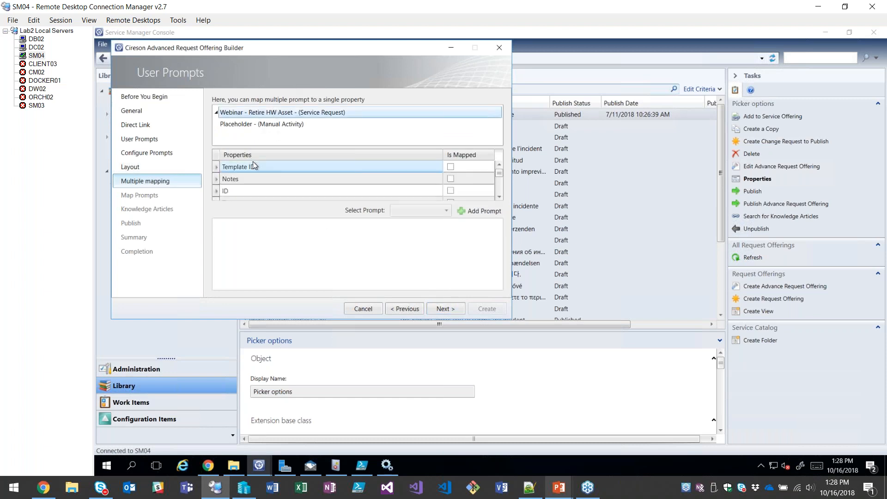
pyautogui.click(247, 180)
pyautogui.click(450, 180)
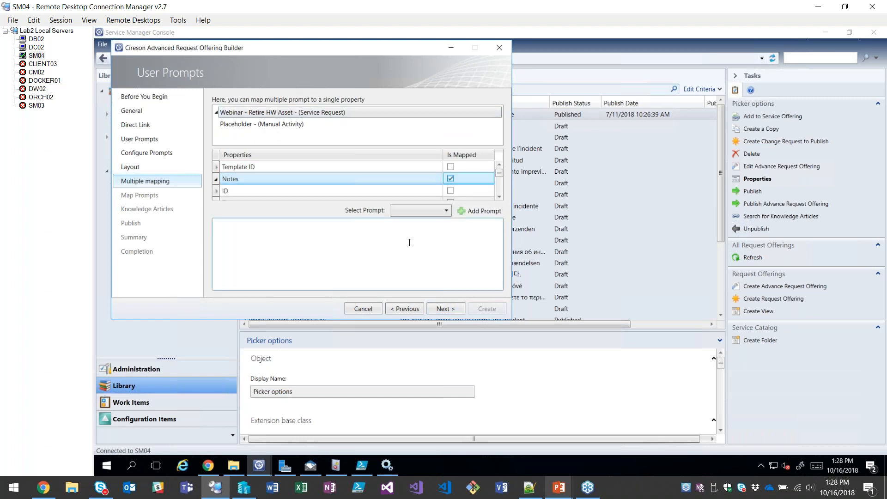
pyautogui.click(426, 211)
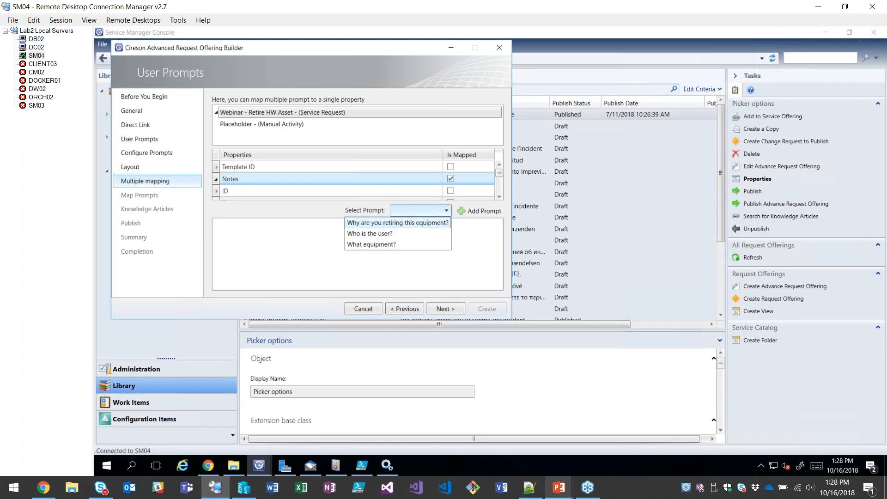
pyautogui.click(384, 224)
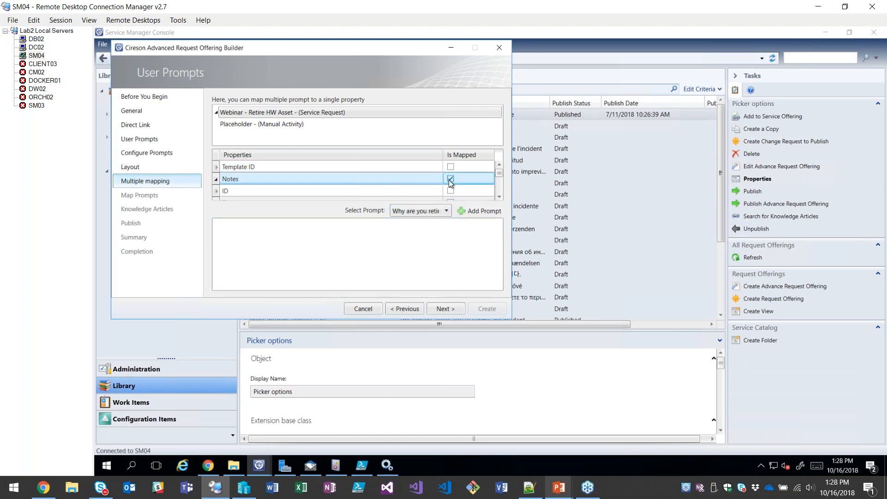
# Map the service request's Description to the text "Reason for retirement:" followed by the "Why are you retiring this equipment?" prompt.
pyautogui.moveTo(498, 174); pyautogui.dragTo(500, 190)
pyautogui.click(306, 166)
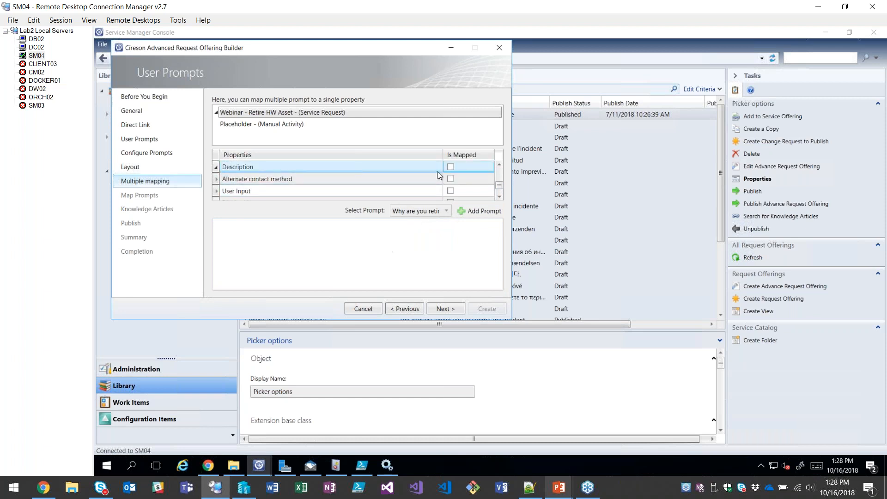
pyautogui.click(450, 166)
pyautogui.click(361, 247)
pyautogui.write('Reason for retirement')
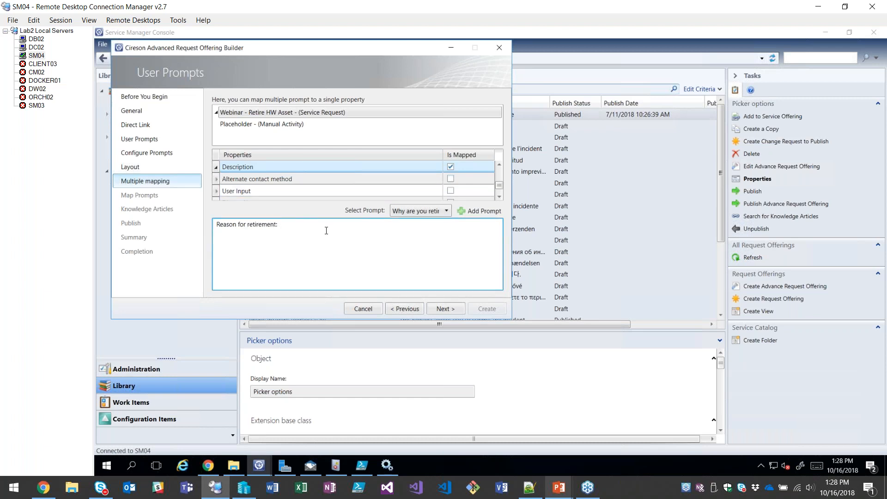
pyautogui.write(':')
pyautogui.click(475, 213)
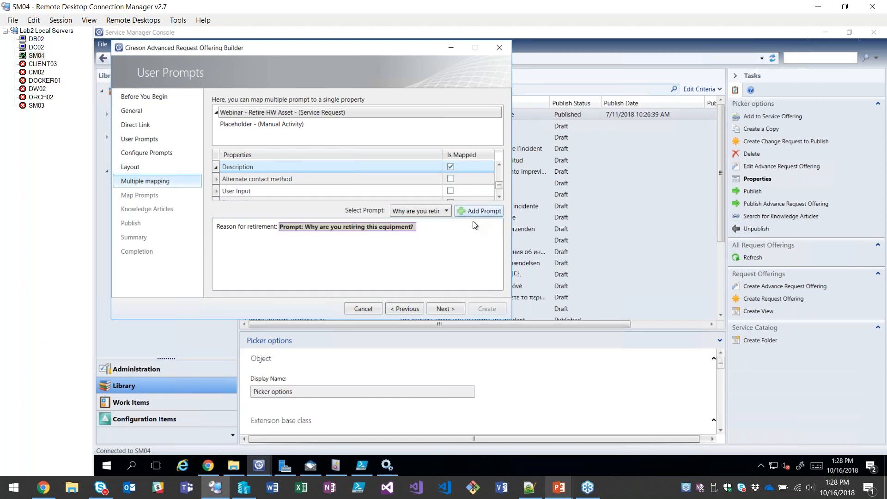
# Skip the remaining prompt mapping and knowledge articles, set the offering status to Published, and create the request offering, closing the wizard.
pyautogui.click(442, 304)
pyautogui.click(445, 307)
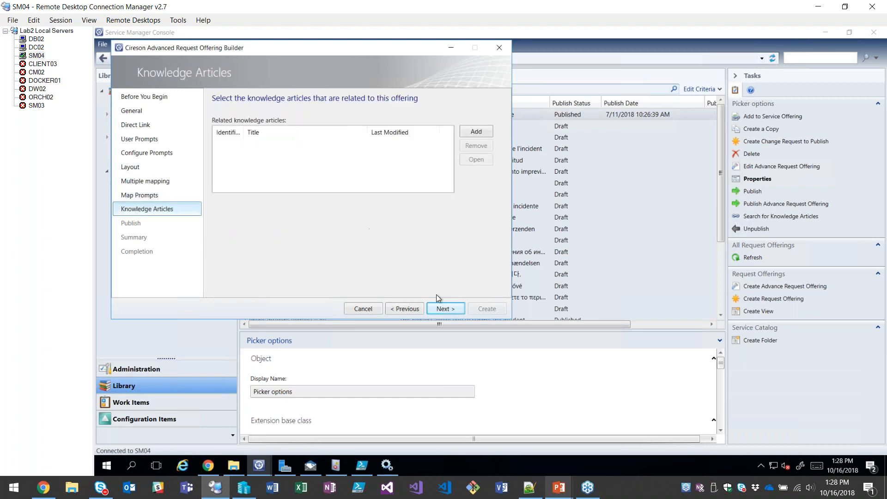
pyautogui.click(439, 306)
pyautogui.click(283, 143)
pyautogui.click(251, 173)
pyautogui.click(450, 308)
pyautogui.click(490, 309)
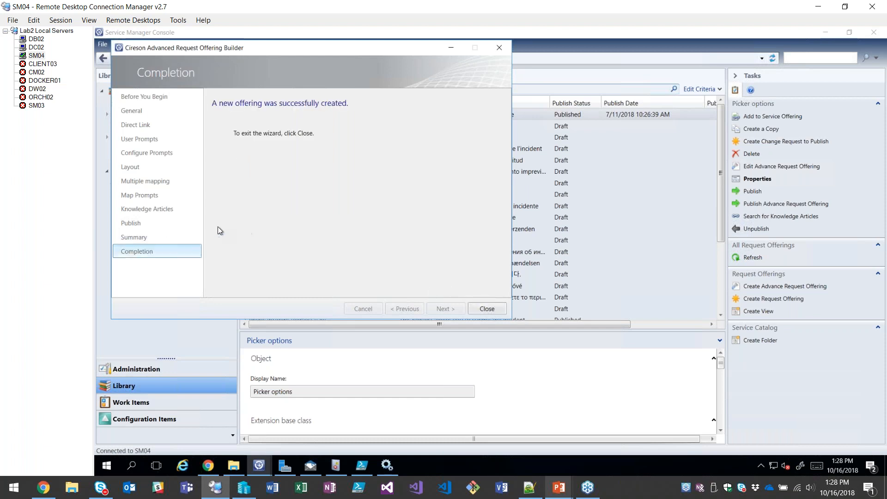
pyautogui.click(489, 308)
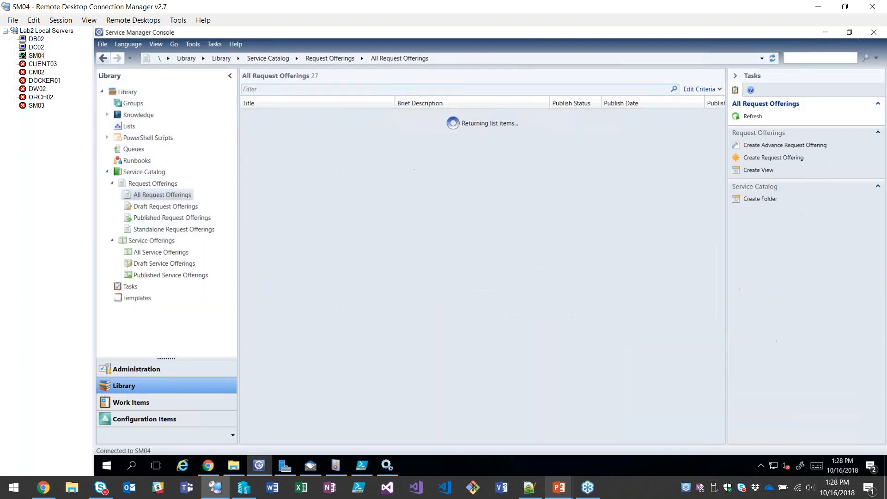
# Start a new service offering titled "Webinar" and continue to its request offering selection, leaving the related services and knowledge articles empty.
pyautogui.click(160, 252)
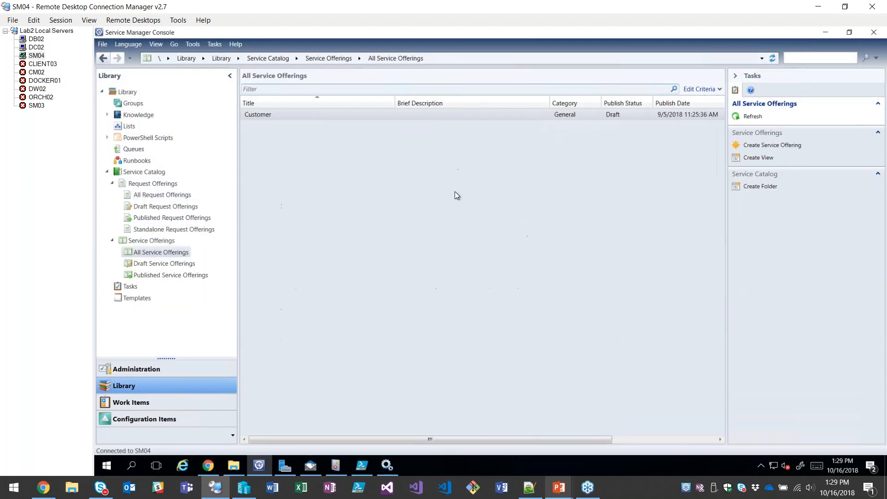
pyautogui.click(761, 261)
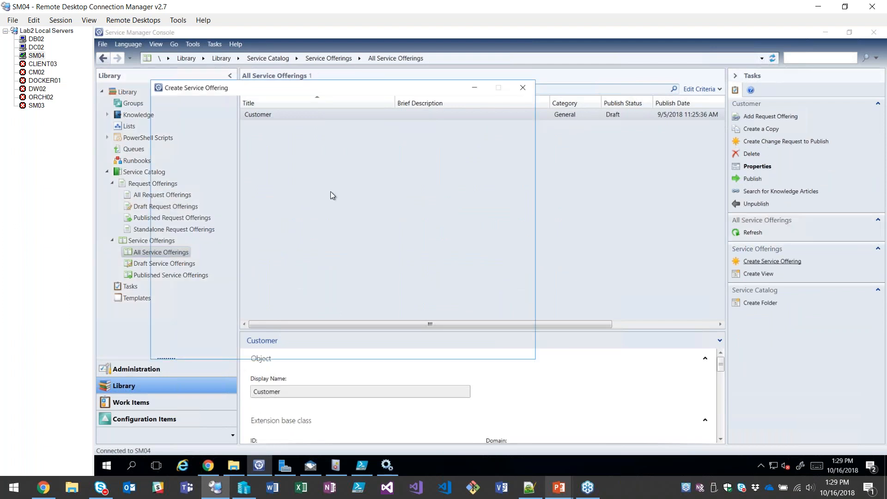
pyautogui.click(458, 346)
pyautogui.write('Webinar')
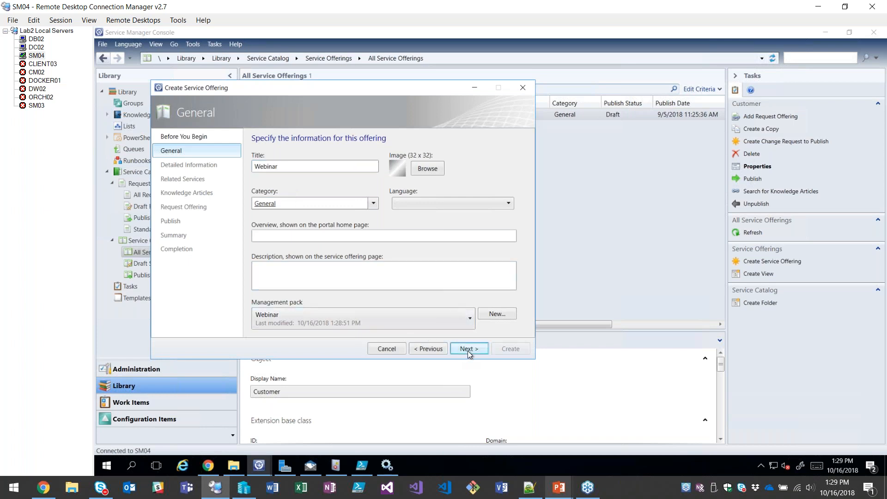
pyautogui.click(467, 350)
pyautogui.click(467, 350)
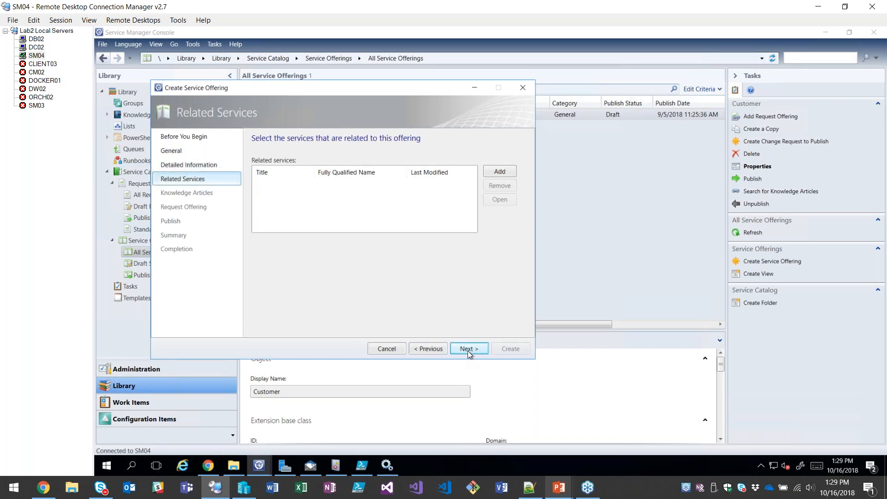
pyautogui.click(467, 350)
pyautogui.click(467, 350)
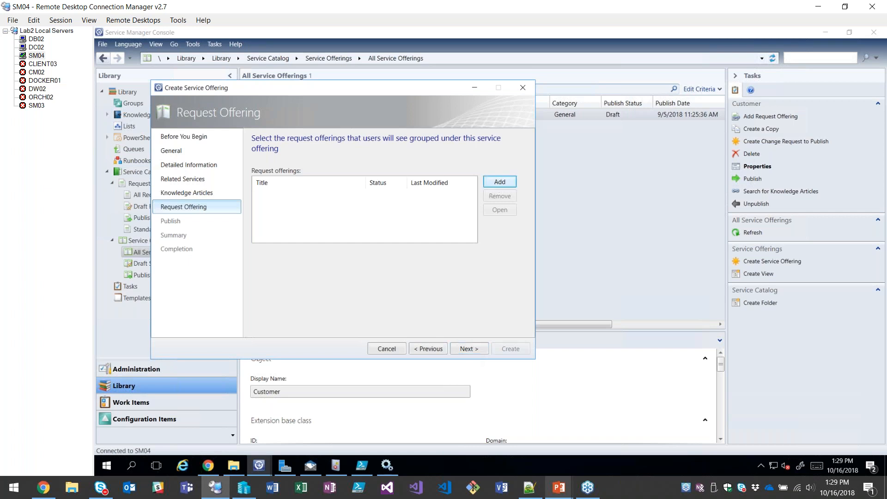
# Search the request offerings for "retire" and add "Webinar - Retire Hardware" to the service offering.
pyautogui.click(499, 181)
pyautogui.write('retire')
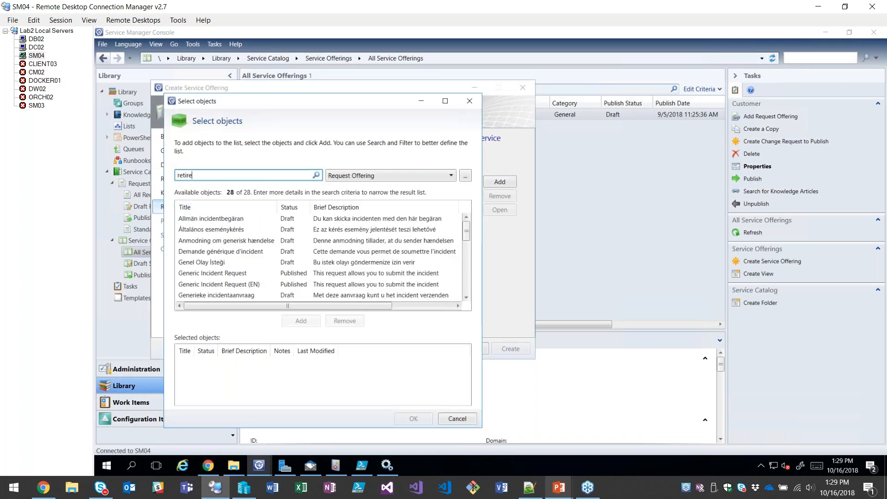
pyautogui.click(315, 175)
pyautogui.click(217, 220)
pyautogui.click(300, 320)
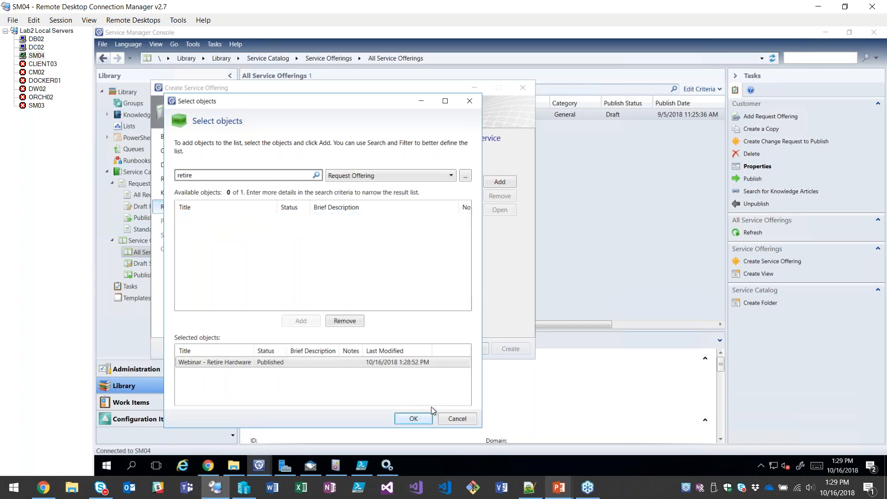
pyautogui.click(422, 418)
# Set the service offering's status to Published, create it and close the wizard.
pyautogui.click(470, 348)
pyautogui.click(372, 183)
pyautogui.click(279, 209)
pyautogui.press('Return')
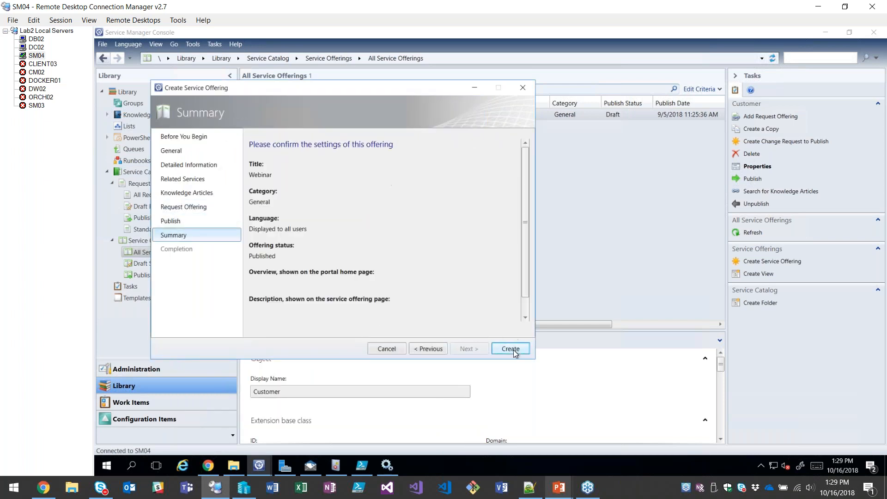
pyautogui.click(512, 349)
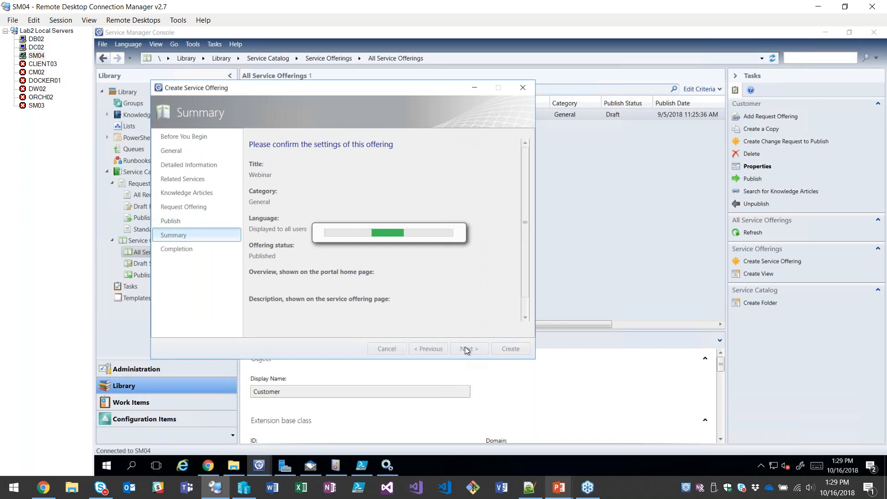
pyautogui.click(505, 351)
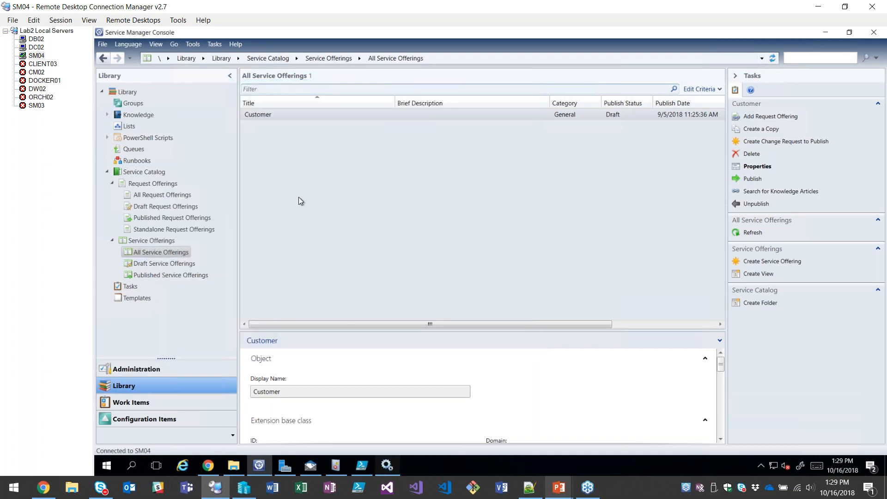
# Switch to the Windows Services console and restart the Cireson Cache Builder service.
pyautogui.hotkey('alt', 'Tab')
pyautogui.rightClick(312, 269)
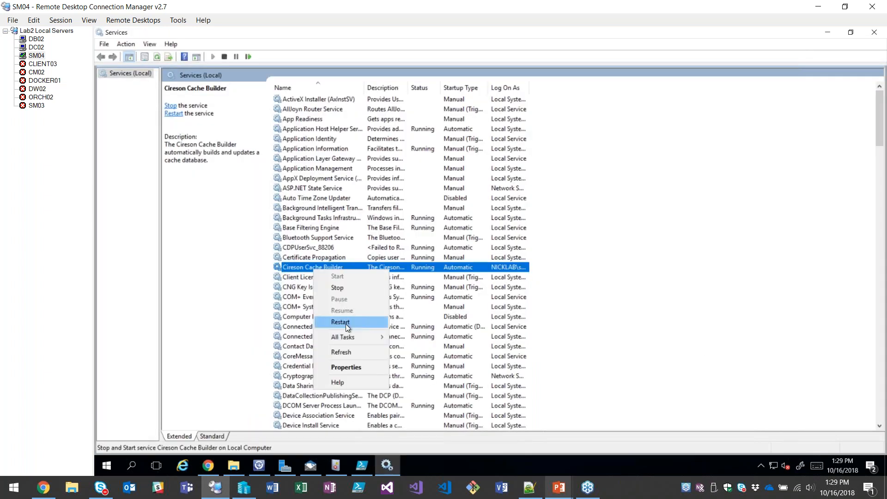
pyautogui.click(345, 323)
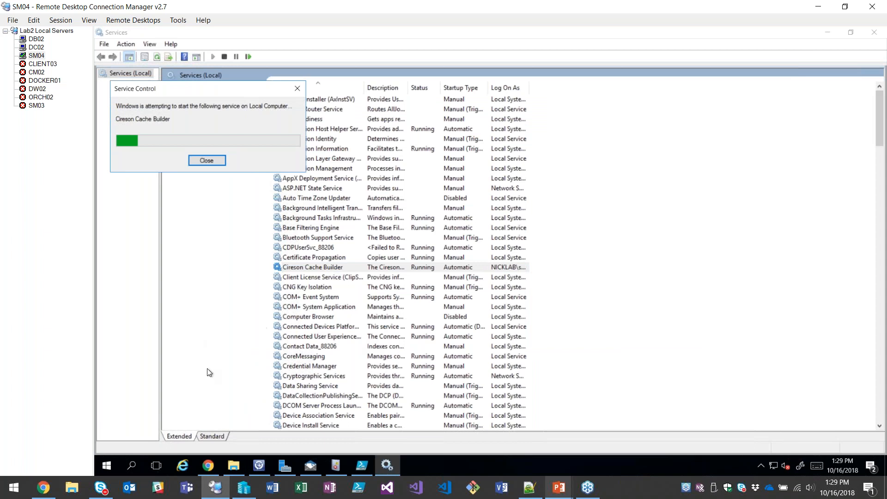
# Switch to the portal in Chrome, close the hardware asset page, reload the home page and open the "Webinar - Retire Hardware" request.
pyautogui.click(208, 465)
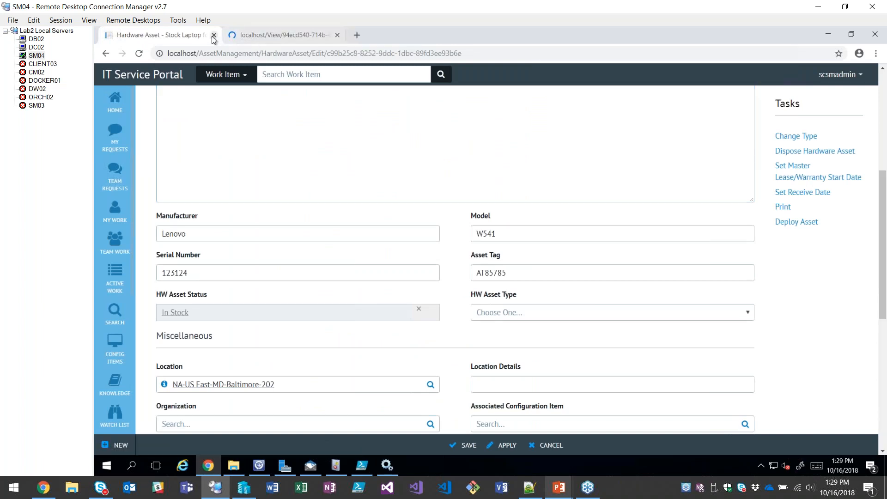
pyautogui.moveTo(147, 35); pyautogui.dragTo(245, 34)
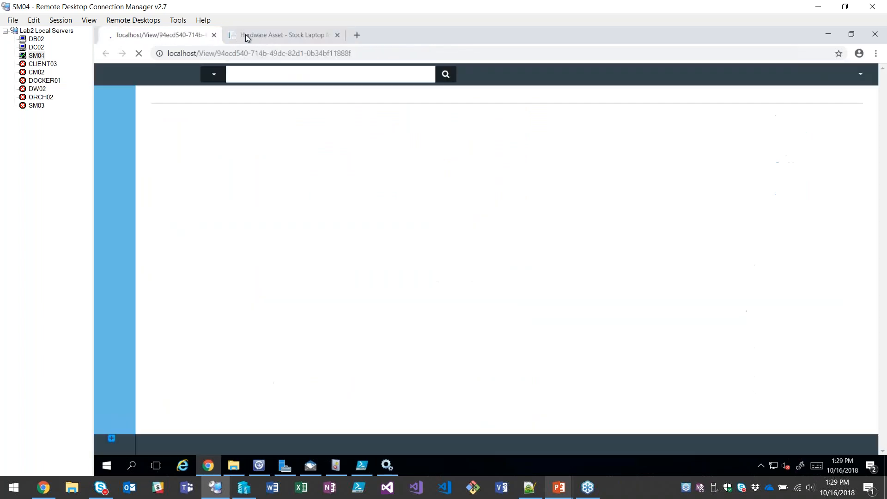
pyautogui.click(336, 35)
pyautogui.click(141, 53)
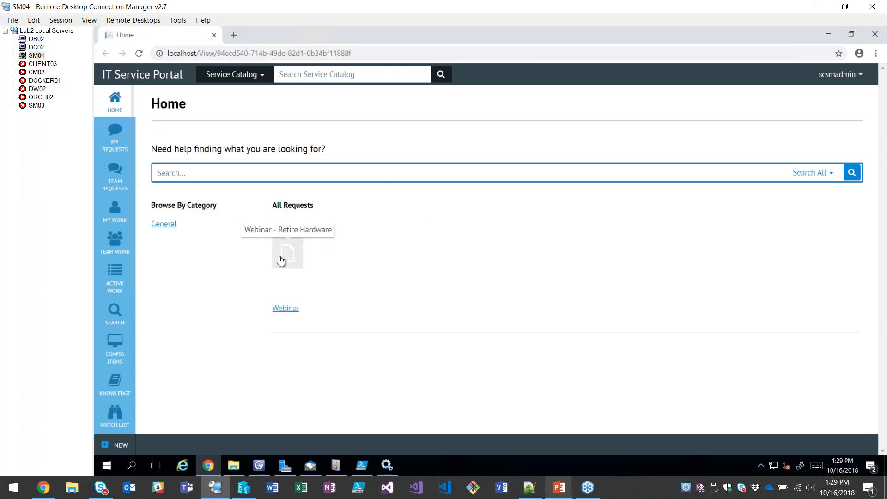
pyautogui.click(283, 256)
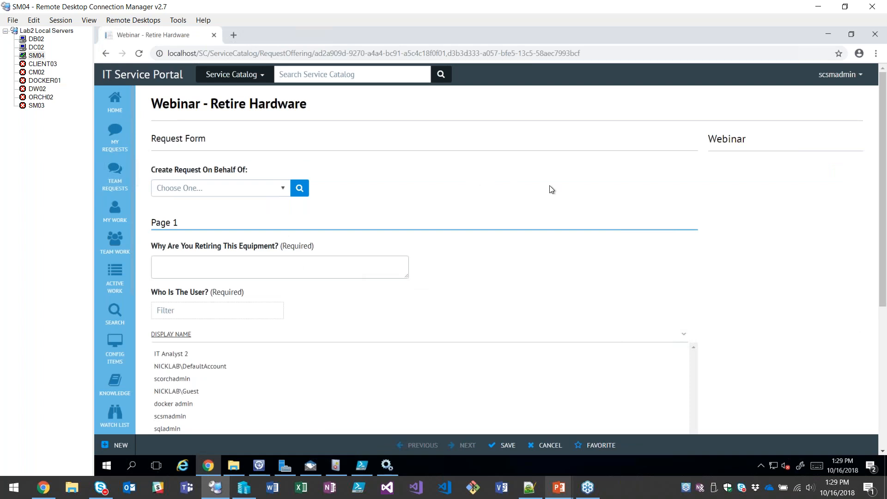
# Enter "Because its old" as the reason for retiring the equipment.
pyautogui.scroll(-2, 545, 180)
pyautogui.click(208, 169)
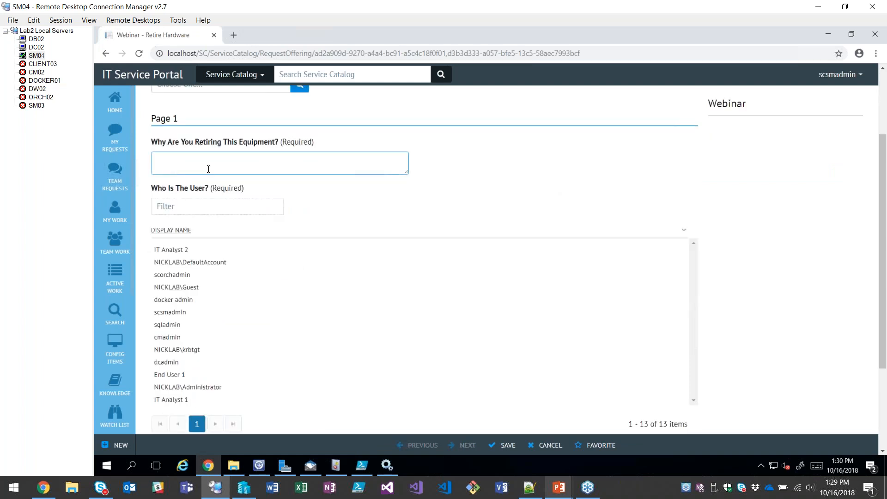
pyautogui.click(571, 172)
pyautogui.write('Because its old')
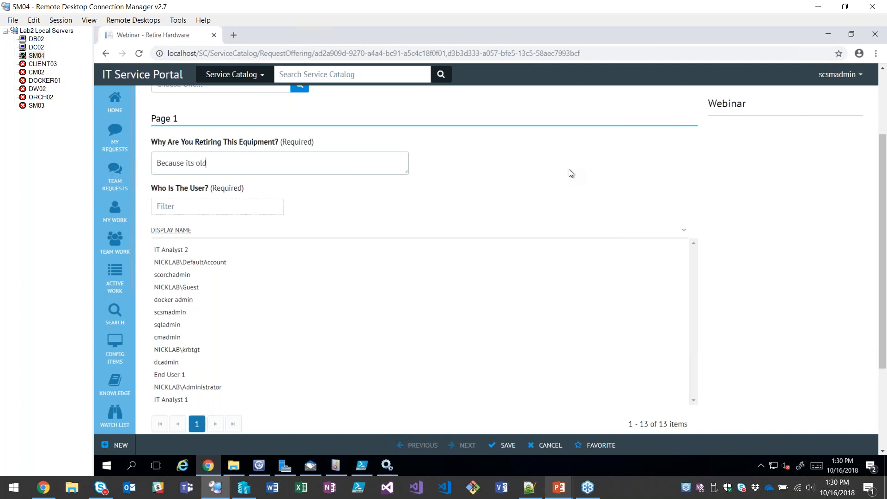
# Try cmadmin in the "Who Is The User?" prompt, settle on End User 1, and view the matching equipment list.
pyautogui.scroll(-2, 600, 178)
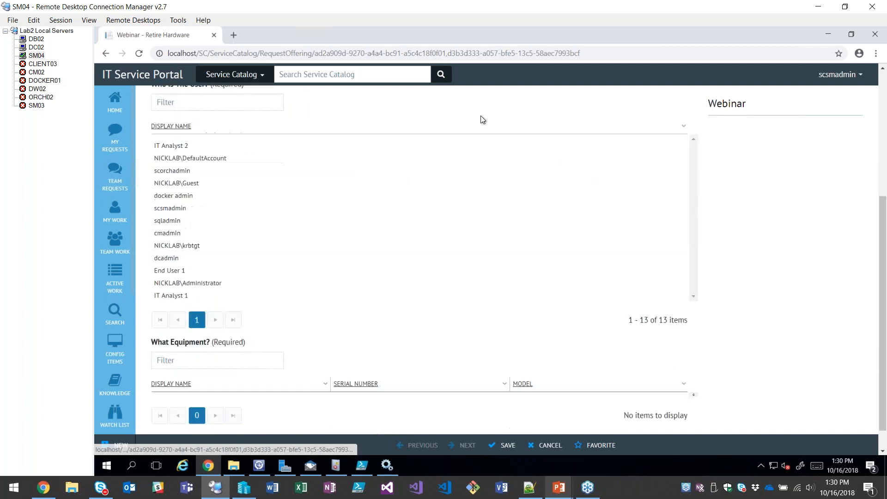
pyautogui.click(192, 235)
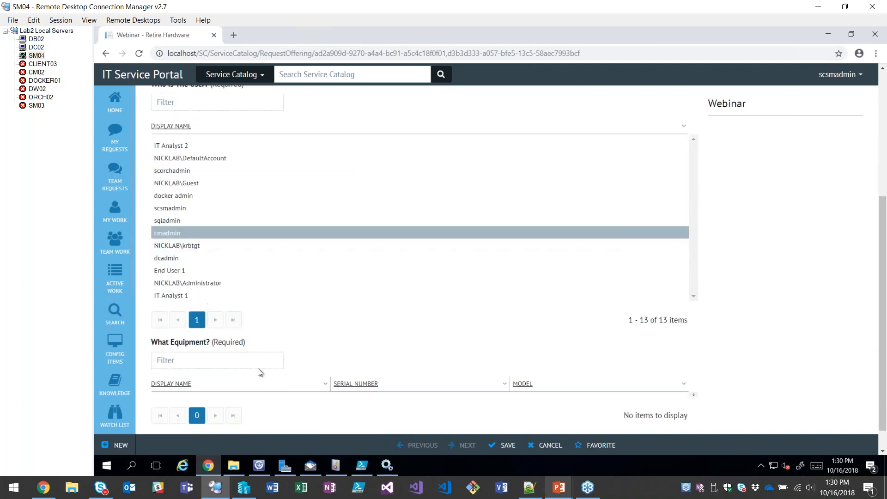
pyautogui.scroll(-1, 257, 370)
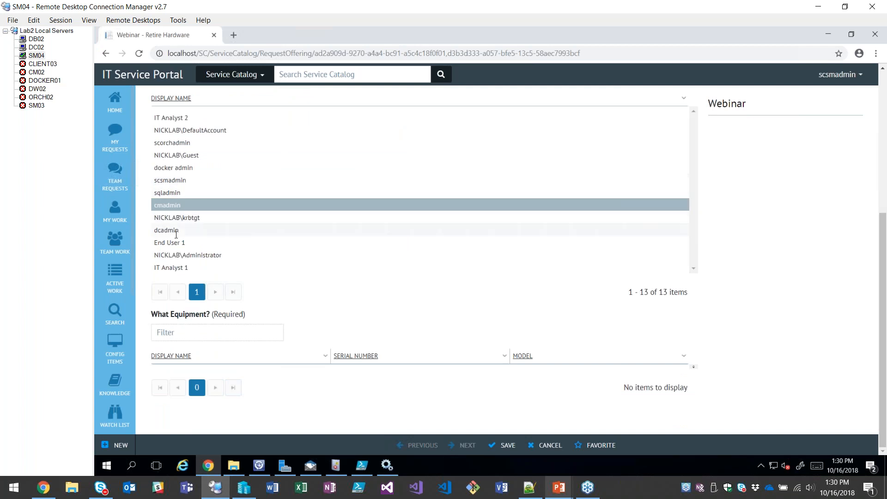
pyautogui.click(176, 243)
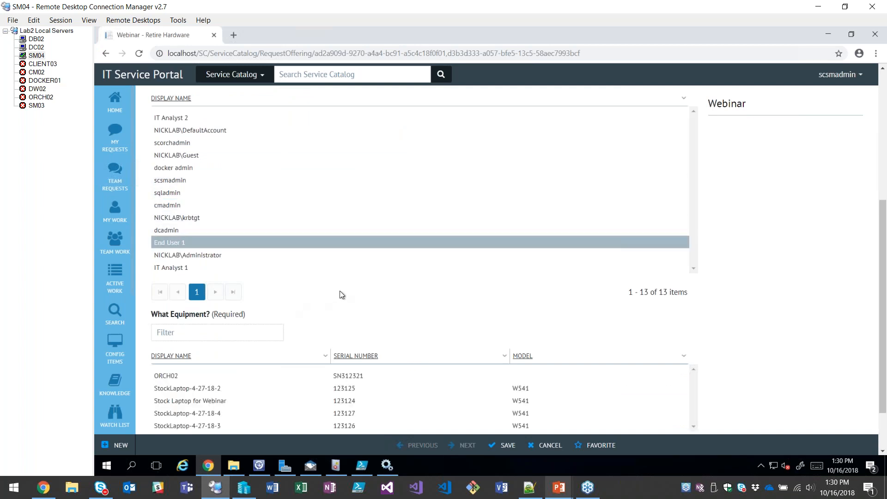
pyautogui.scroll(-1, 333, 294)
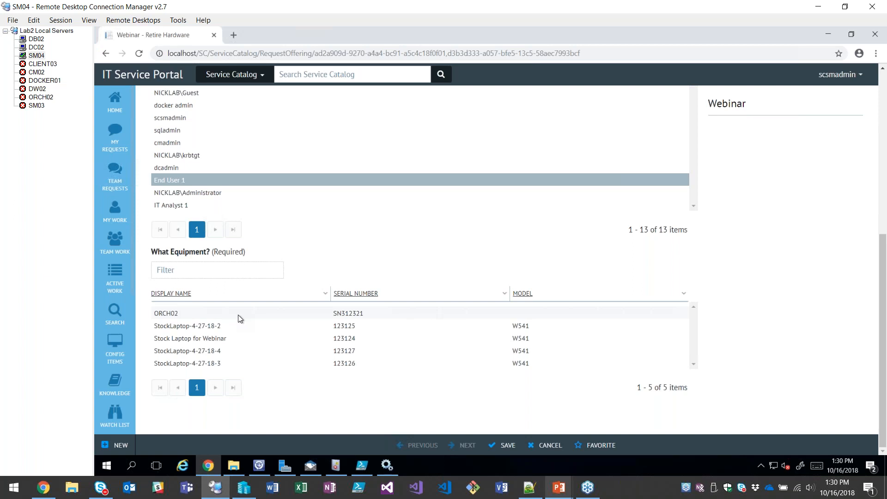
pyautogui.click(257, 465)
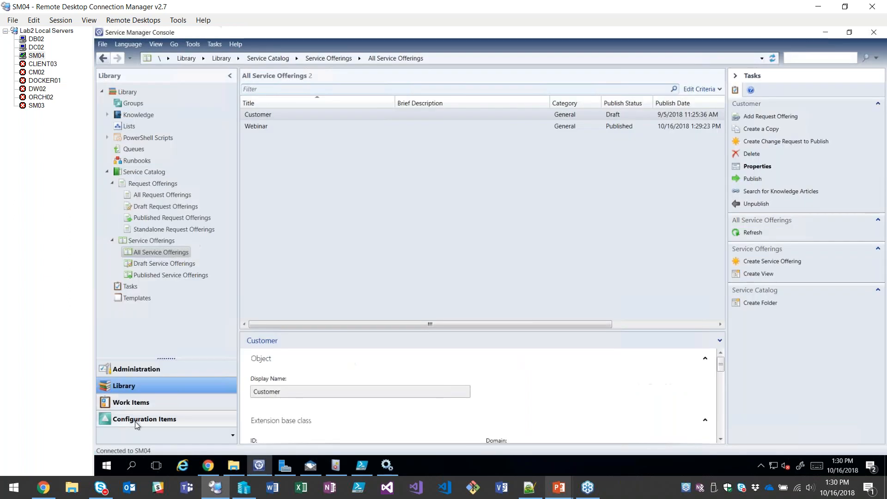
pyautogui.click(215, 470)
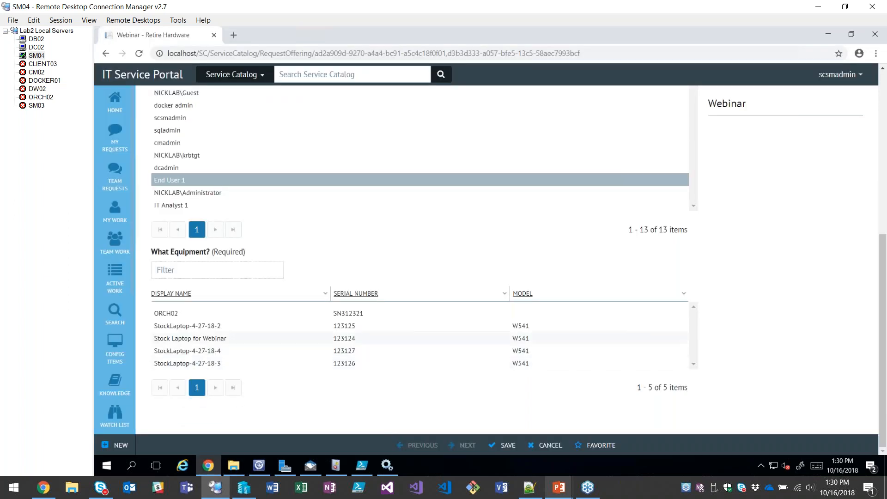
# Select StockLaptop-4-27-18-2 and StockLaptop-4-27-18-3 as the equipment to retire and submit the request.
pyautogui.click(287, 342)
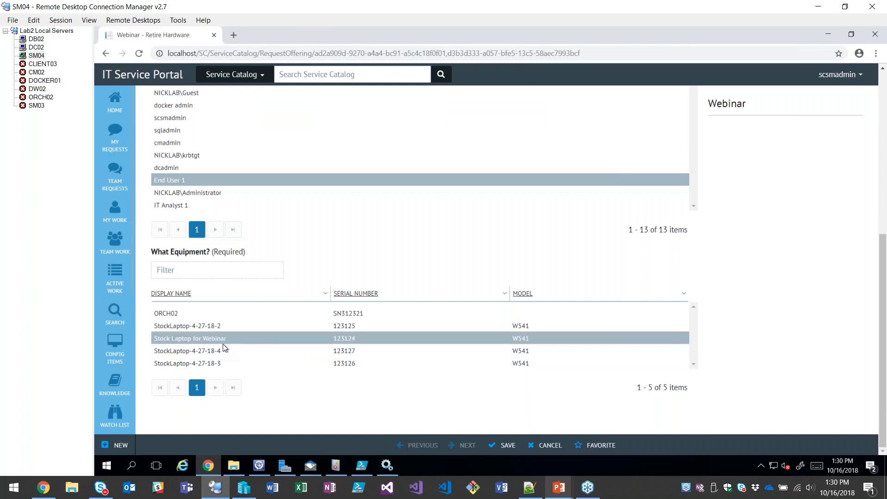
pyautogui.click(232, 339)
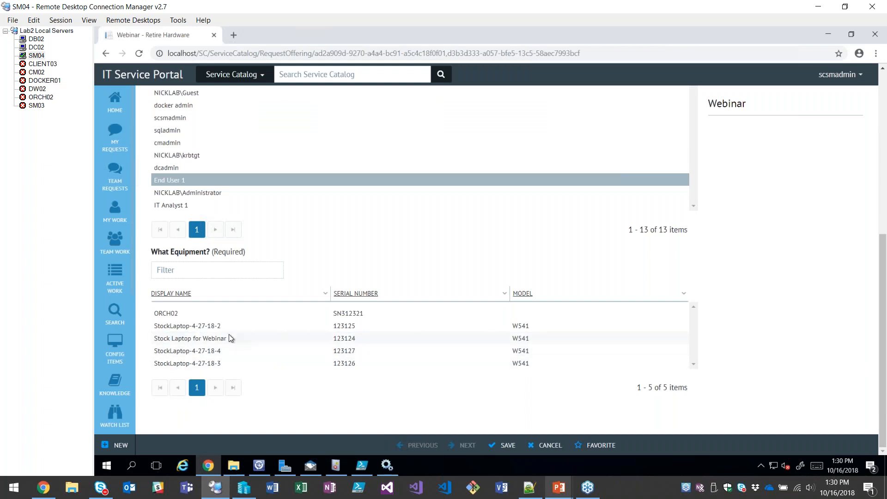
pyautogui.click(231, 328)
pyautogui.click(234, 363)
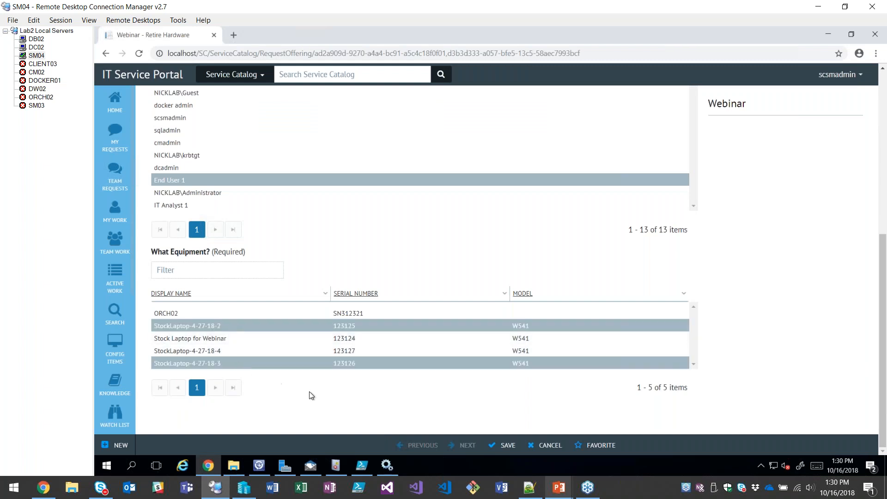
pyautogui.click(505, 445)
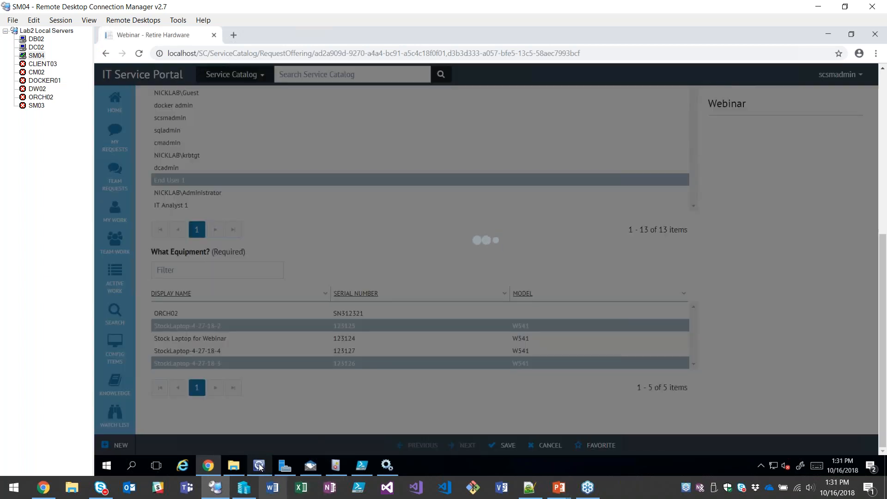
# Switch briefly to the Service Manager Console, return to the portal in Chrome and open the newly created service request.
pyautogui.moveTo(258, 463)
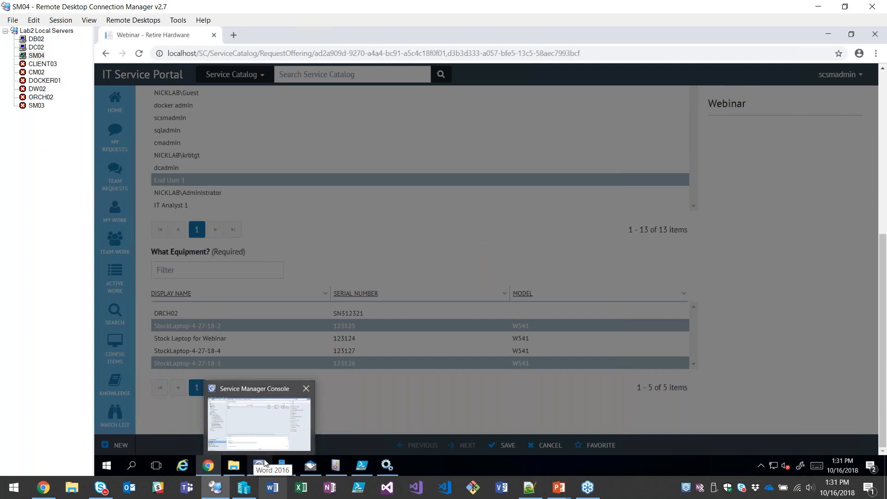
pyautogui.click(298, 422)
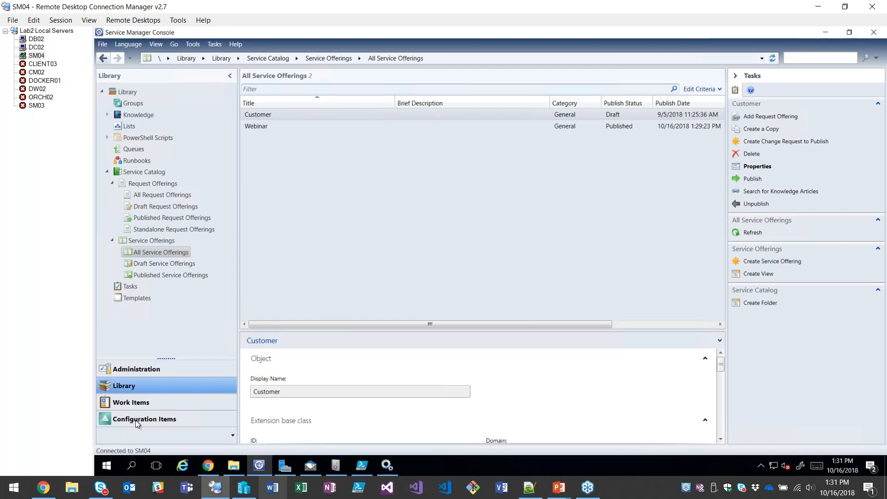
pyautogui.click(209, 468)
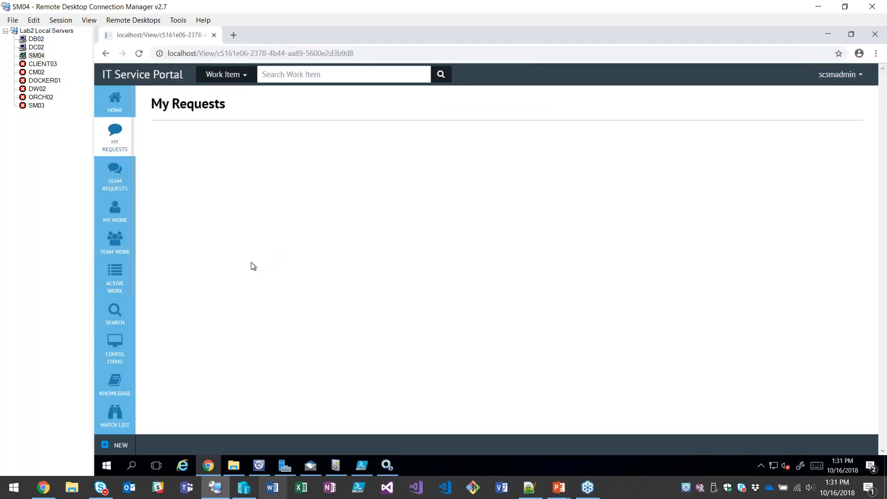
pyautogui.click(239, 144)
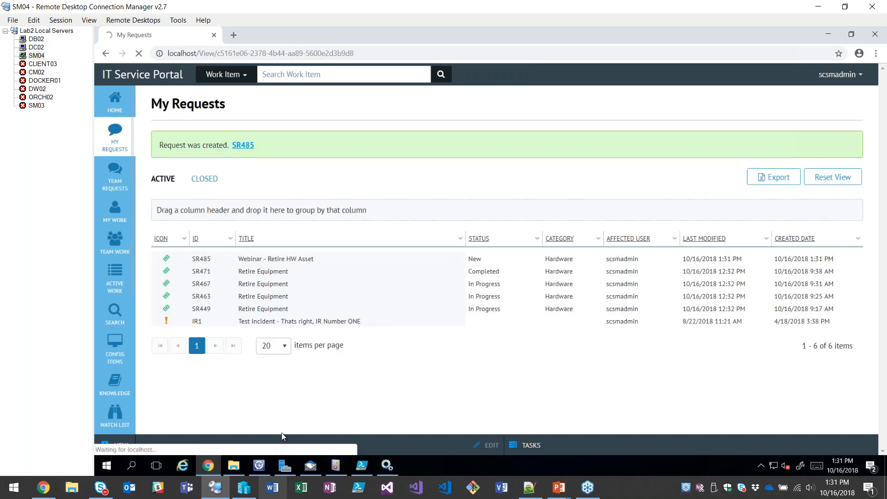
# Switch to the Service Manager Console and open the All Hardware Assets view under Configuration Items.
pyautogui.moveTo(261, 469)
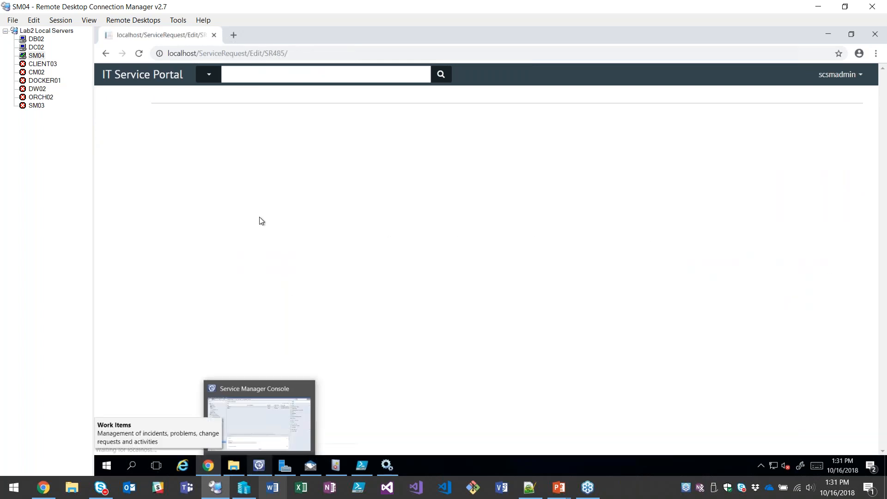
pyautogui.click(259, 465)
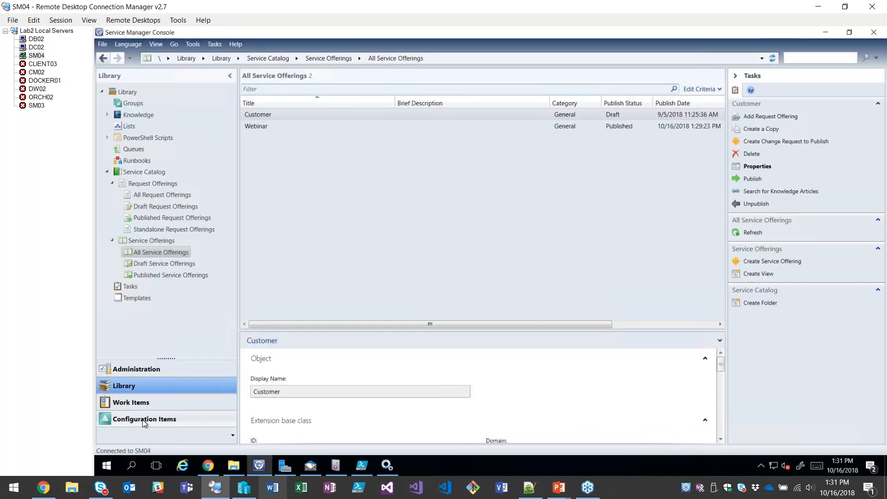
pyautogui.click(144, 421)
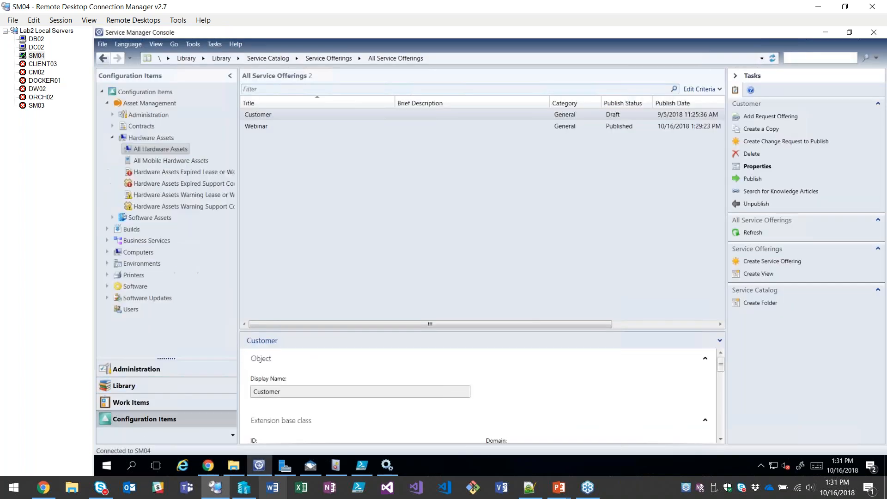
pyautogui.click(141, 150)
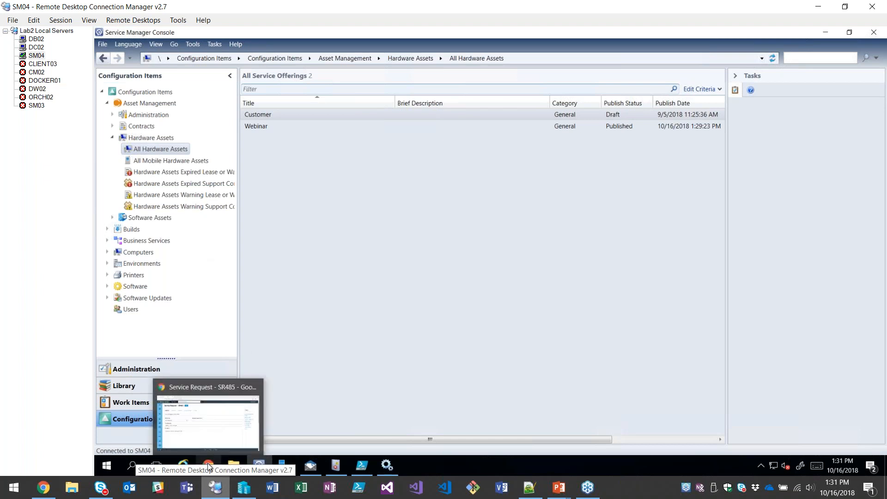
# Return to the portal in Chrome and review the service request's related configuration items and its general details with the user inputs.
pyautogui.click(208, 465)
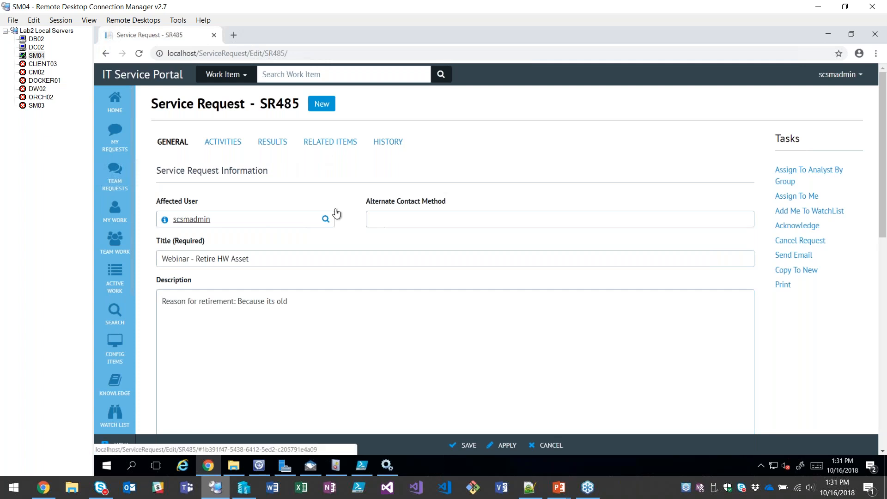
pyautogui.click(330, 141)
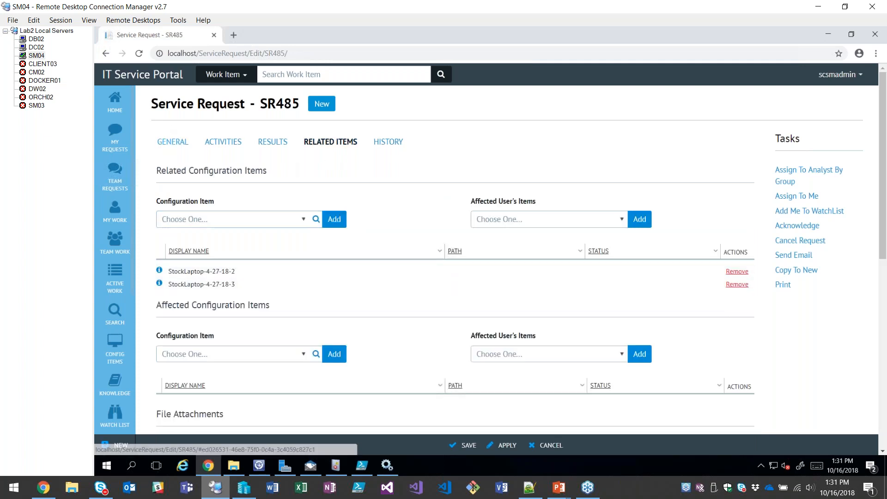
pyautogui.click(172, 141)
pyautogui.scroll(-5, 525, 262)
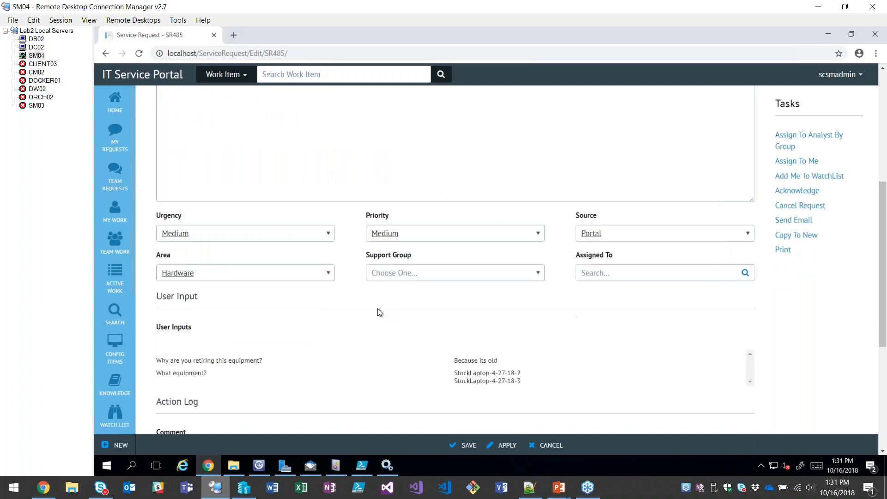
pyautogui.scroll(5, 294, 321)
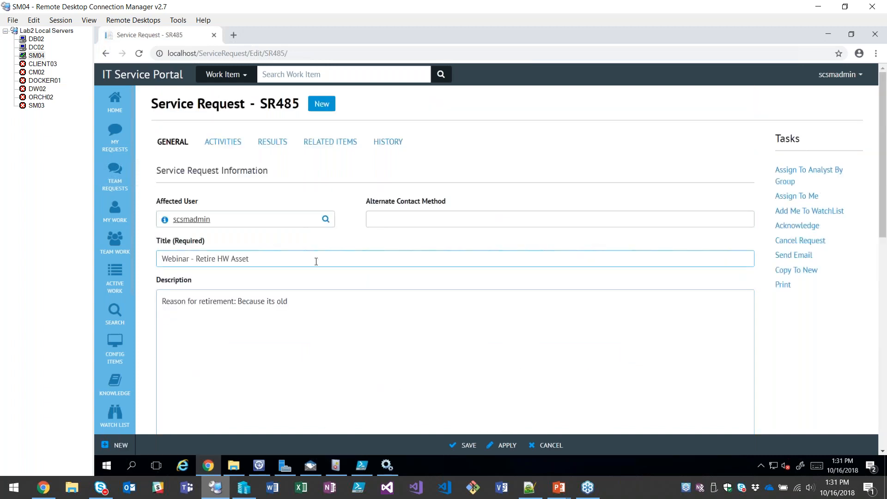
# Inspect the Placeholder manual activity in the service request, collapse it again and open the browser's developer tools.
pyautogui.click(210, 143)
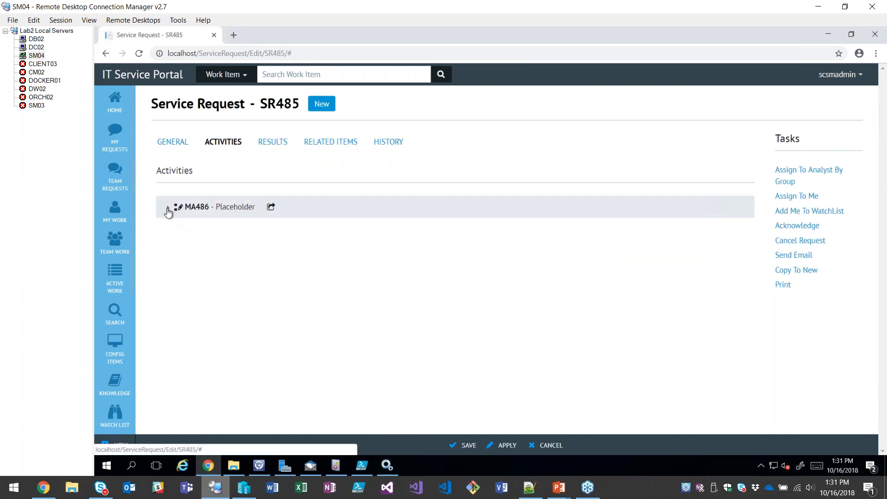
pyautogui.click(167, 211)
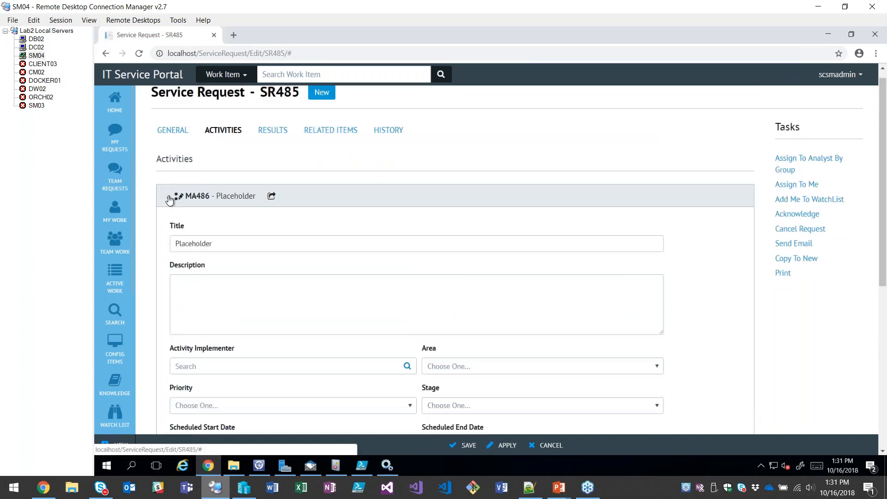
pyautogui.click(168, 202)
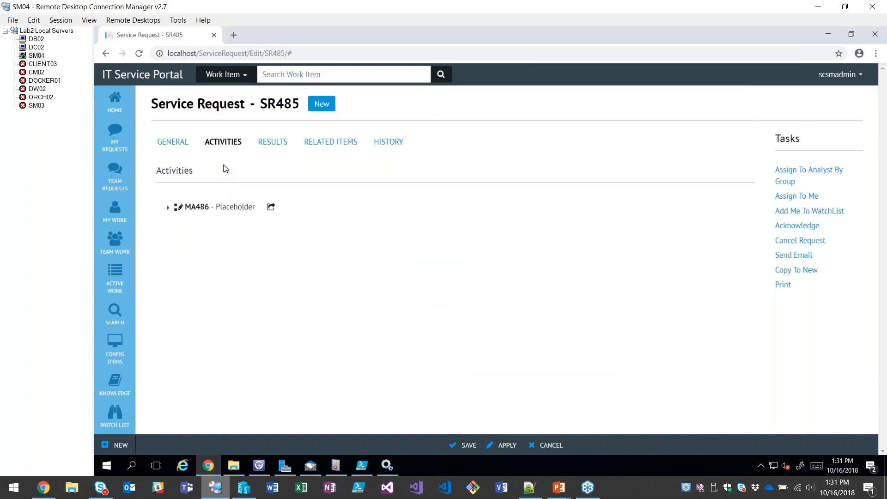
pyautogui.press('F12')
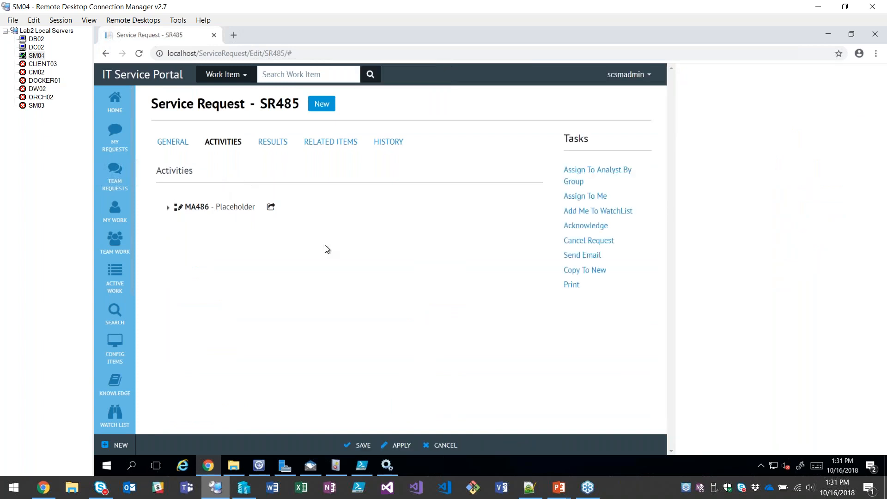
# Check the status of StockLaptop-4-27-18-2 and StockLaptop-4-27-18-3 in the Service Manager Console's hardware assets, and return to the portal in Chrome.
pyautogui.click(264, 470)
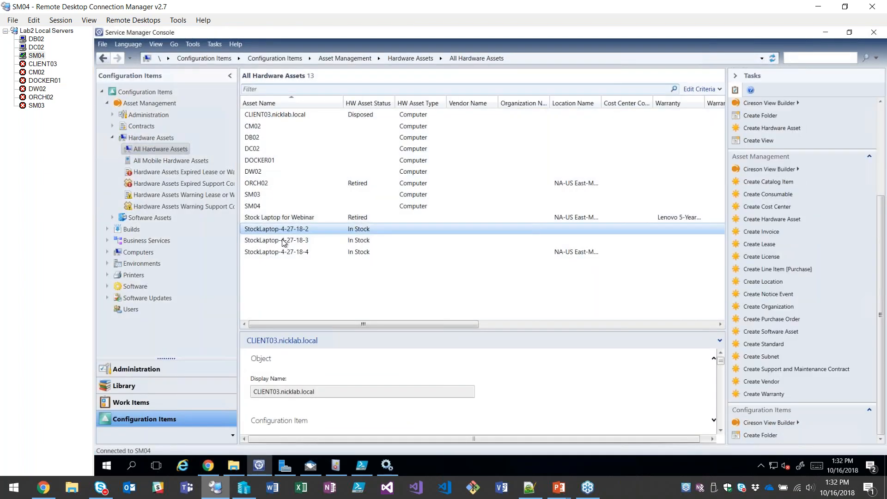
pyautogui.keyDown('ctrl'); pyautogui.click(282, 239); pyautogui.keyUp('ctrl')
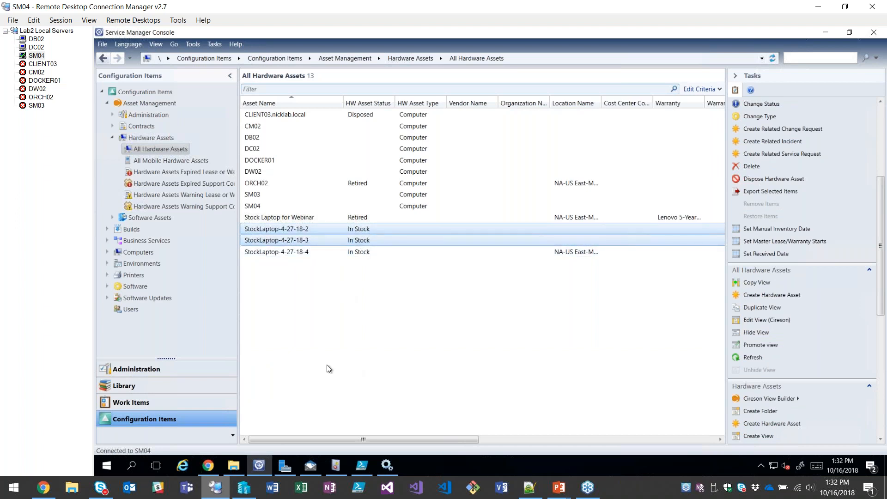
pyautogui.click(215, 463)
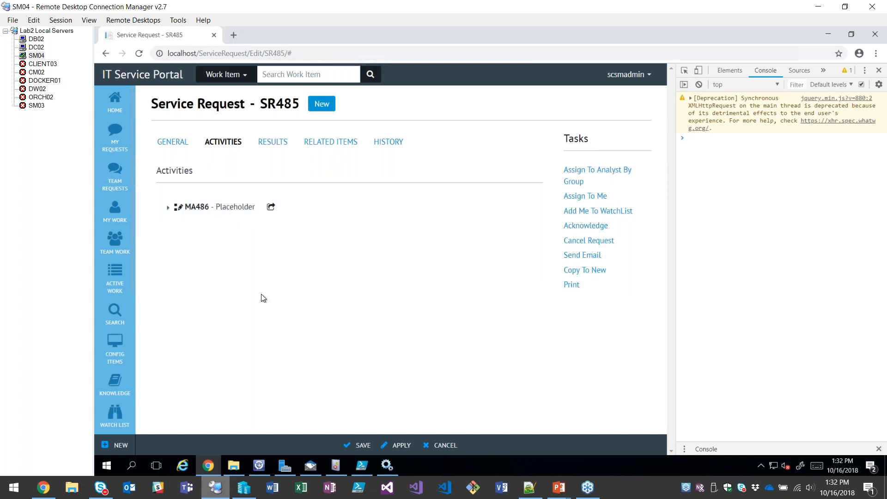
# Switch to Windows PowerShell ISE and examine the synopsis, parameters, initialisations and functions of Retire-HWAs.ps1.
pyautogui.click(362, 465)
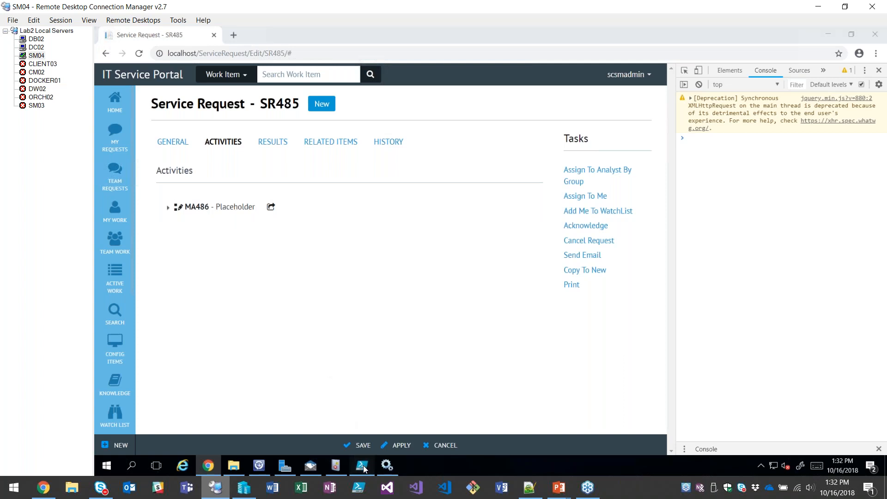
pyautogui.scroll(10, 307, 169)
pyautogui.scroll(9, 307, 169)
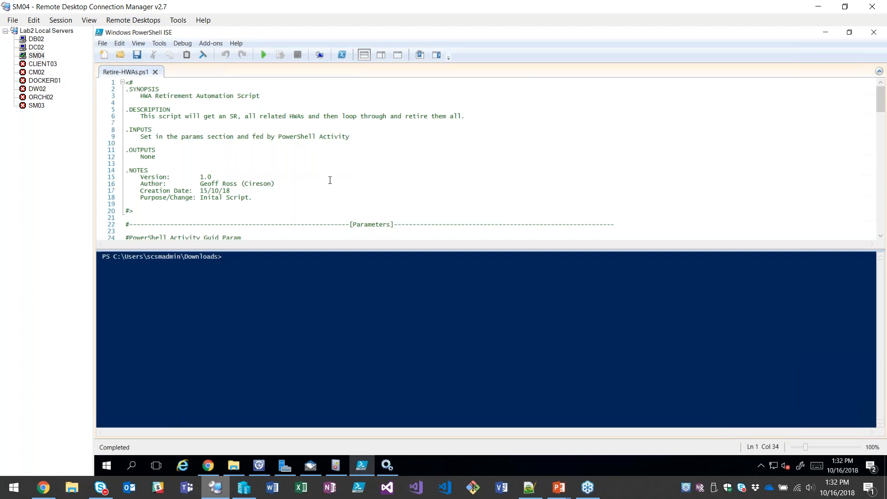
pyautogui.scroll(-3, 330, 180)
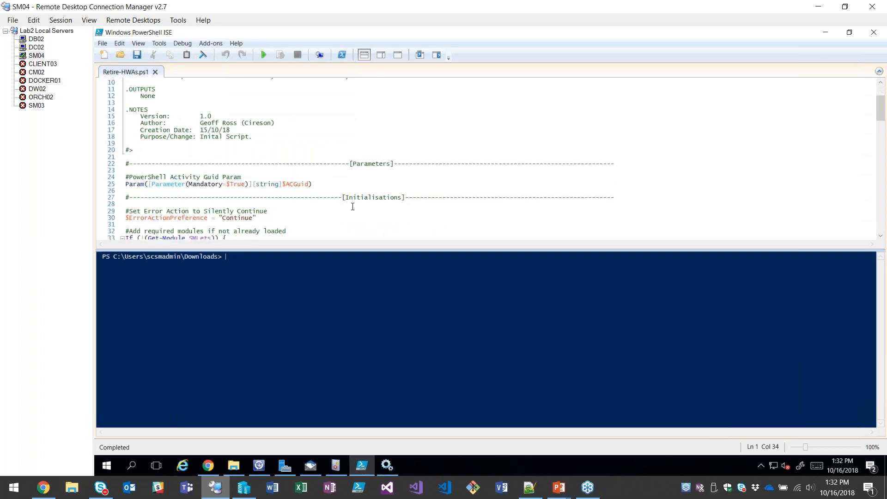
pyautogui.scroll(-3, 352, 206)
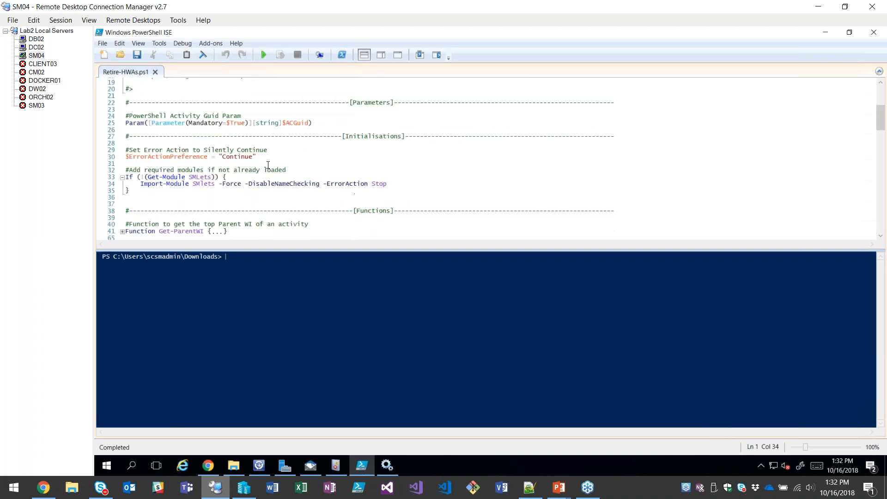
pyautogui.scroll(-2, 267, 180)
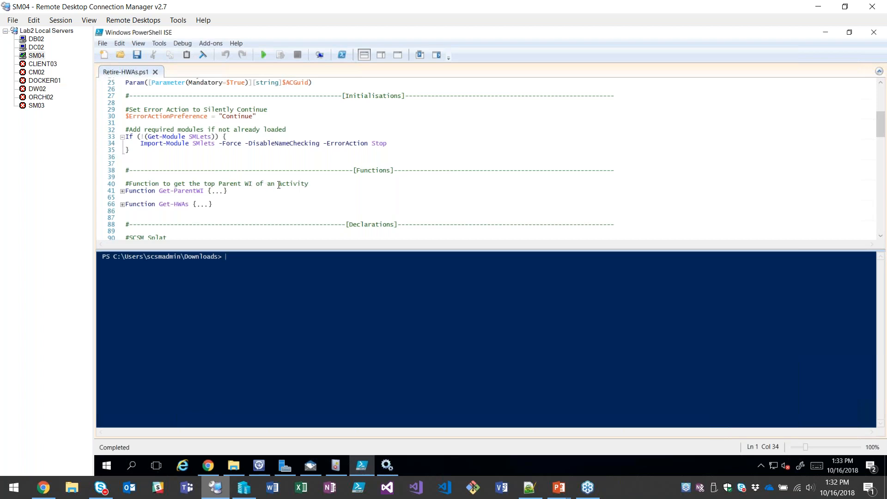
pyautogui.scroll(4, 278, 185)
pyautogui.scroll(-3, 277, 183)
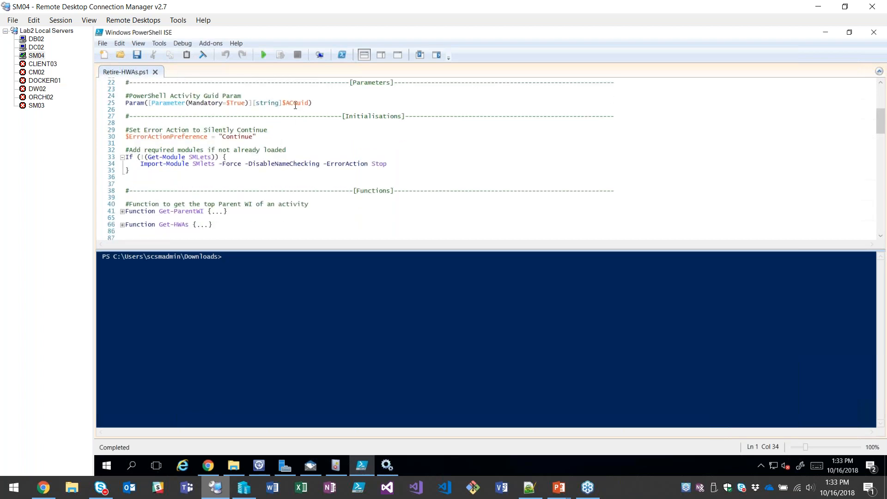
# Compare the script's functions and declarations with the service request's activity and related configuration items in Chrome.
pyautogui.click(208, 465)
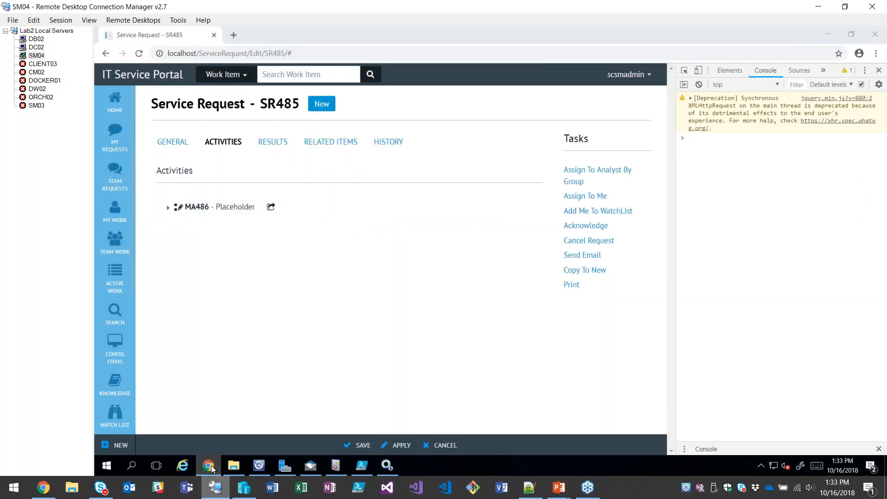
pyautogui.click(210, 466)
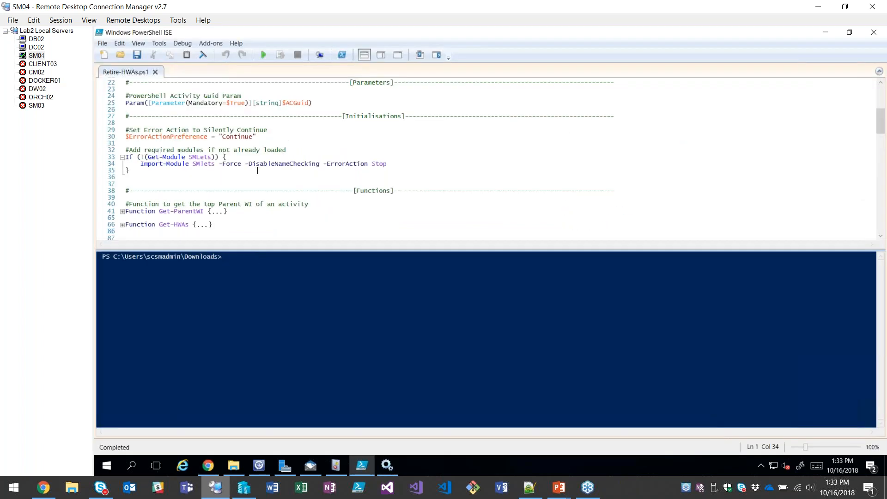
pyautogui.scroll(-3, 211, 152)
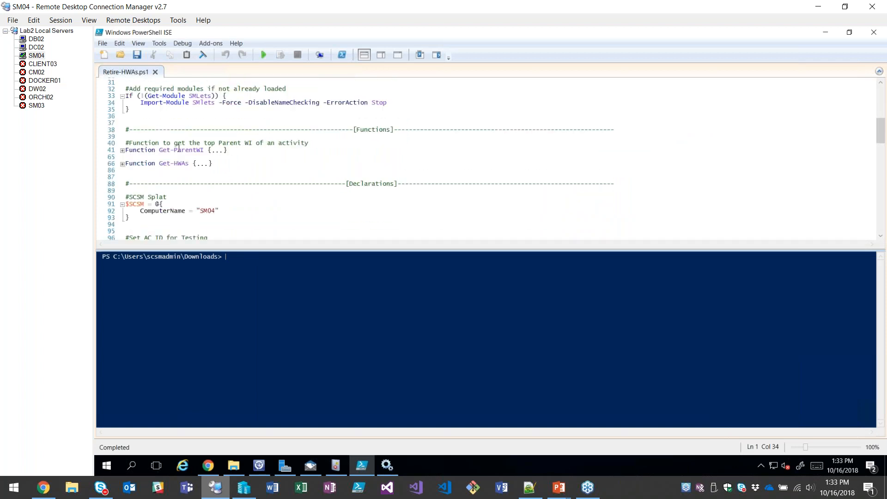
pyautogui.click(208, 465)
pyautogui.click(307, 145)
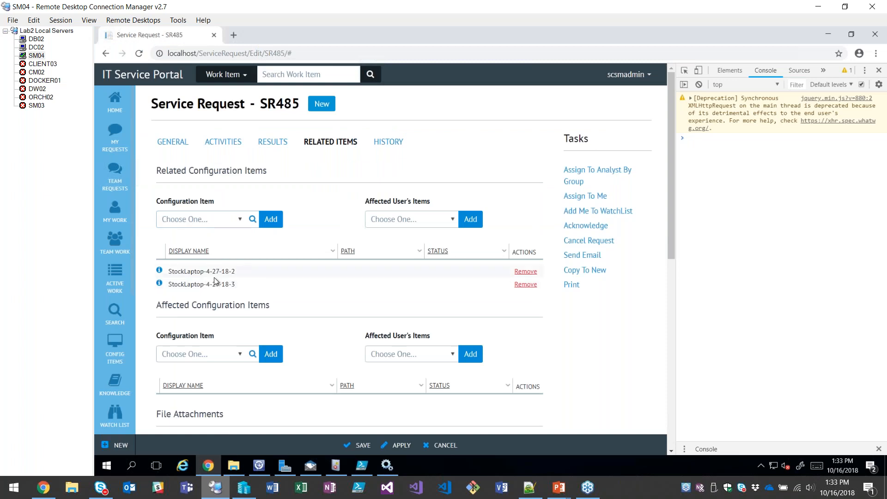
# Return to Windows PowerShell ISE and examine the data gathering, execution and finish sections of Retire-HWAs.ps1.
pyautogui.click(354, 460)
pyautogui.scroll(-15, 266, 172)
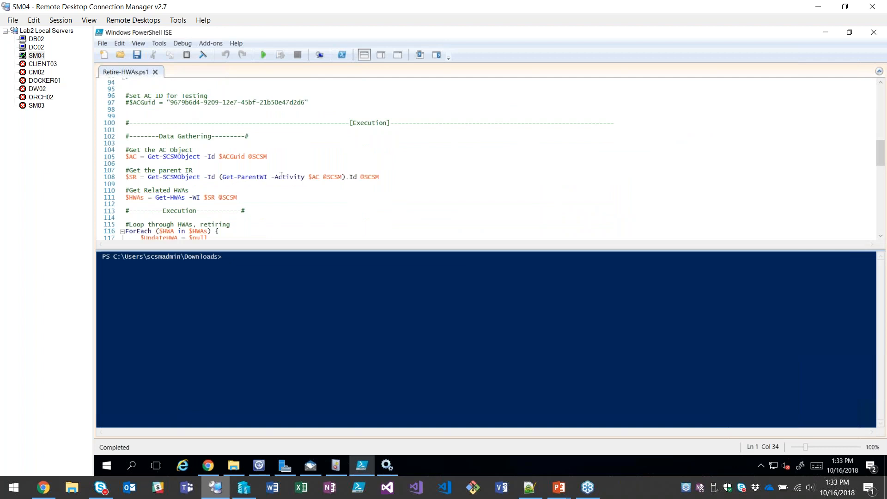
pyautogui.scroll(-4, 268, 194)
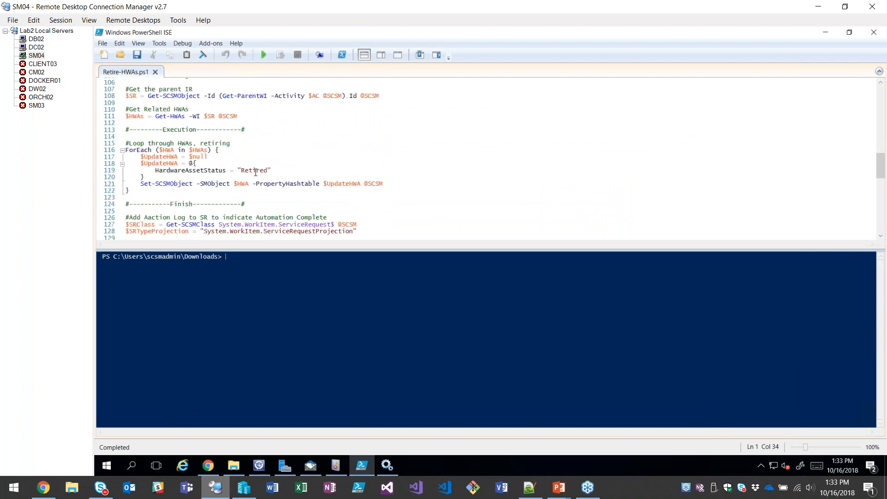
pyautogui.scroll(-10, 255, 172)
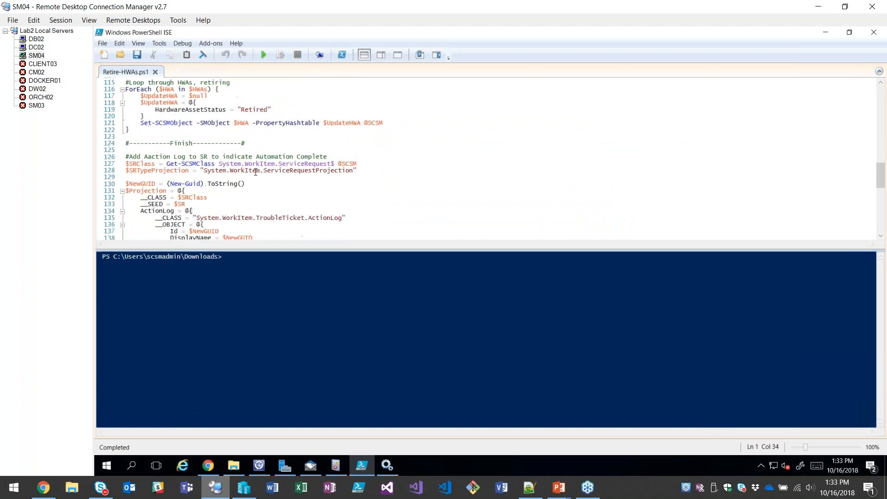
pyautogui.scroll(4, 266, 183)
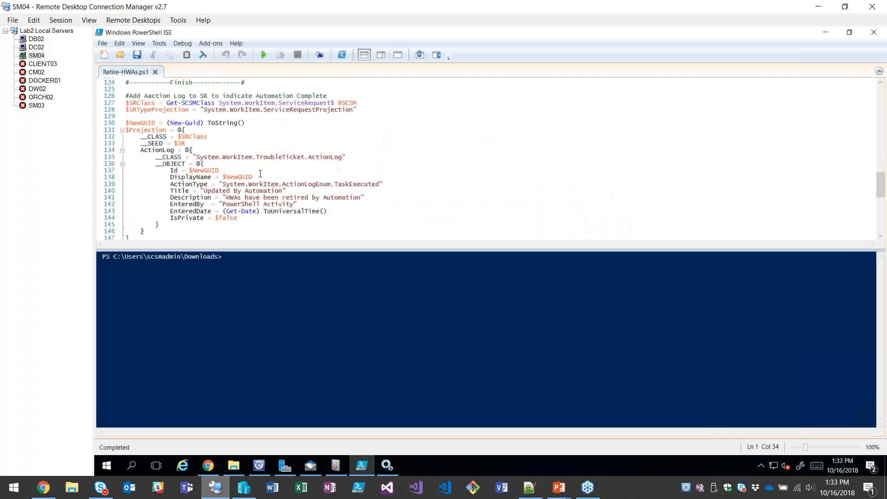
pyautogui.scroll(3, 257, 171)
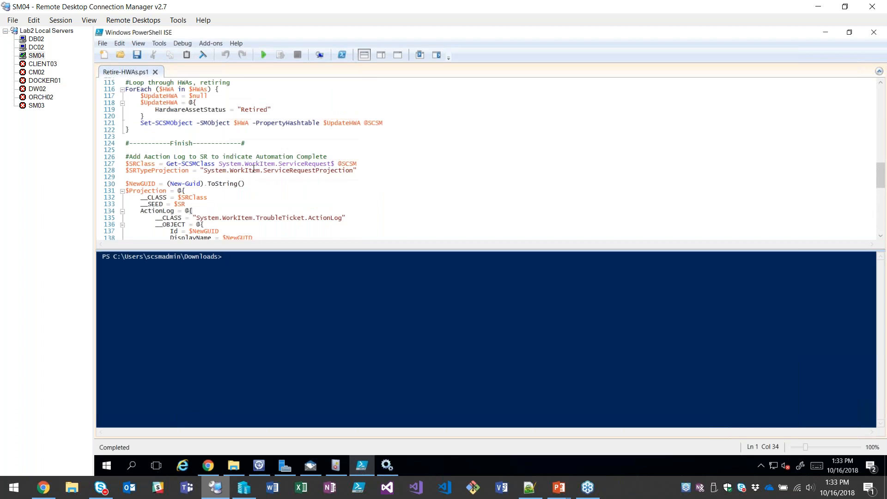
pyautogui.scroll(20, 253, 169)
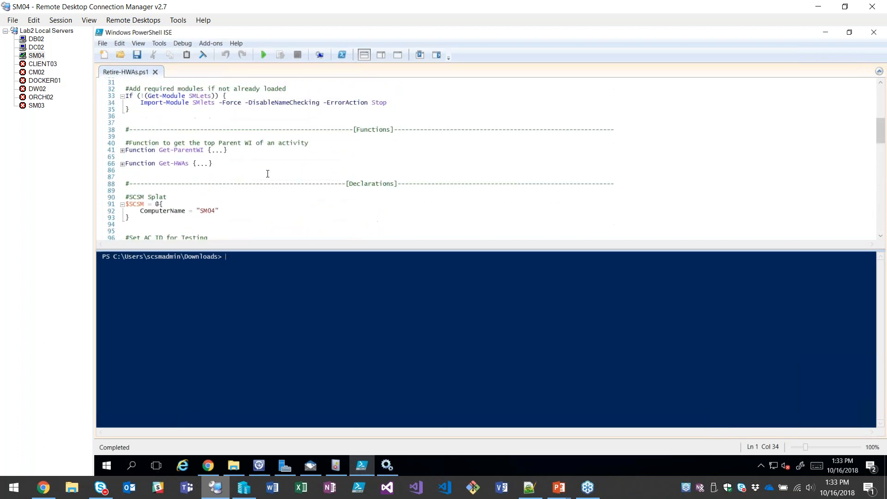
pyautogui.scroll(8, 267, 170)
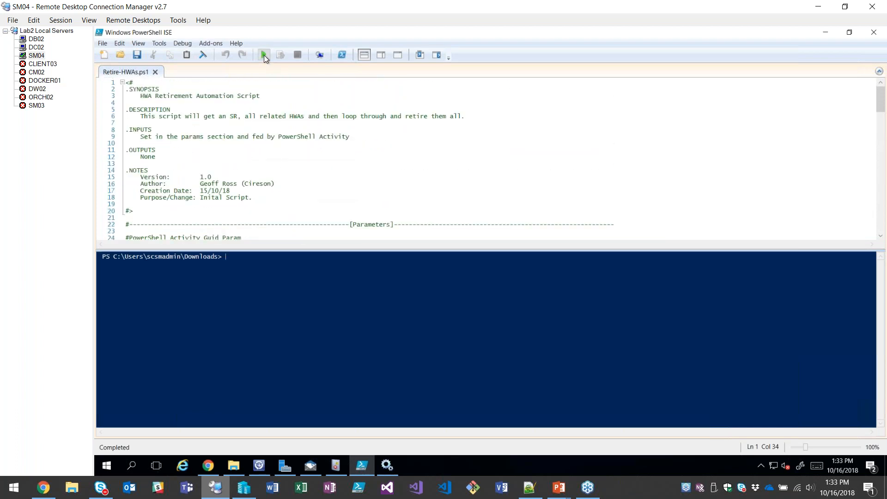
# Run Retire-HWAs.ps1, and expand the Placeholder activity of service request SR485 in Chrome.
pyautogui.click(264, 54)
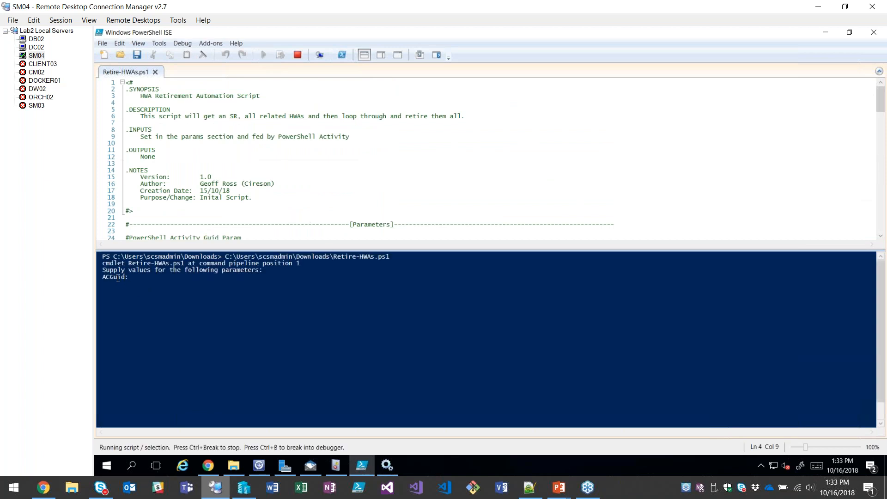
pyautogui.click(209, 470)
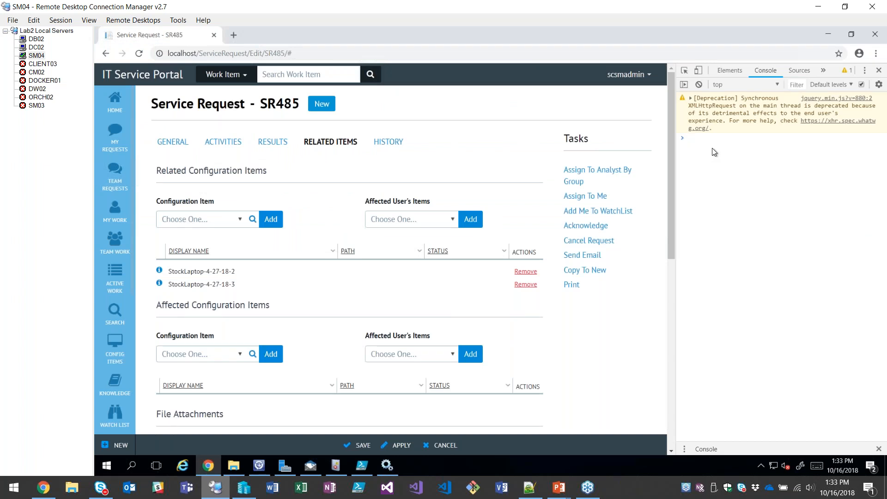
pyautogui.click(223, 146)
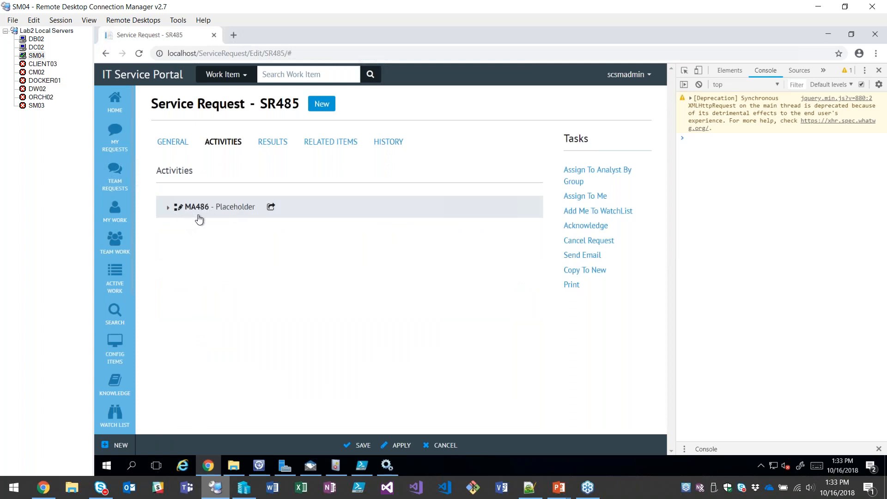
pyautogui.click(168, 209)
pyautogui.scroll(-3, 159, 262)
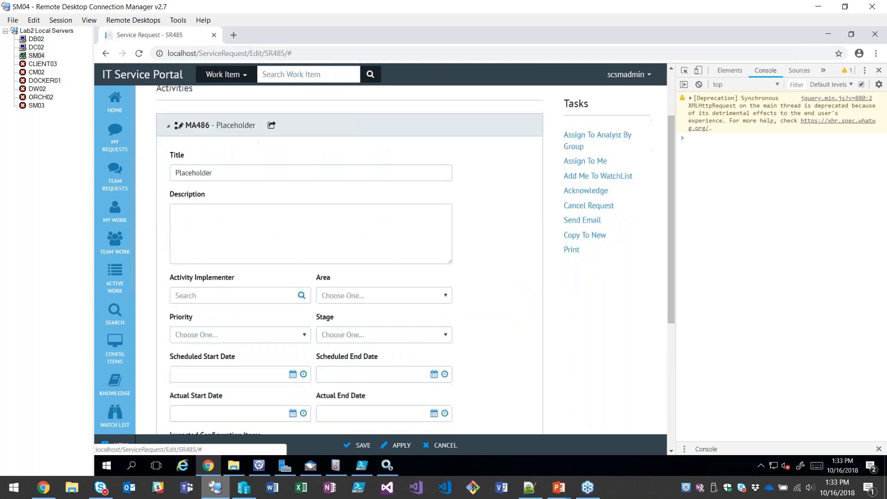
pyautogui.scroll(1, 159, 262)
# Evaluate pageForm.viewModel.Activity in the browser console, widen the developer tools and expand the first activity object down to its properties.
pyautogui.click(717, 140)
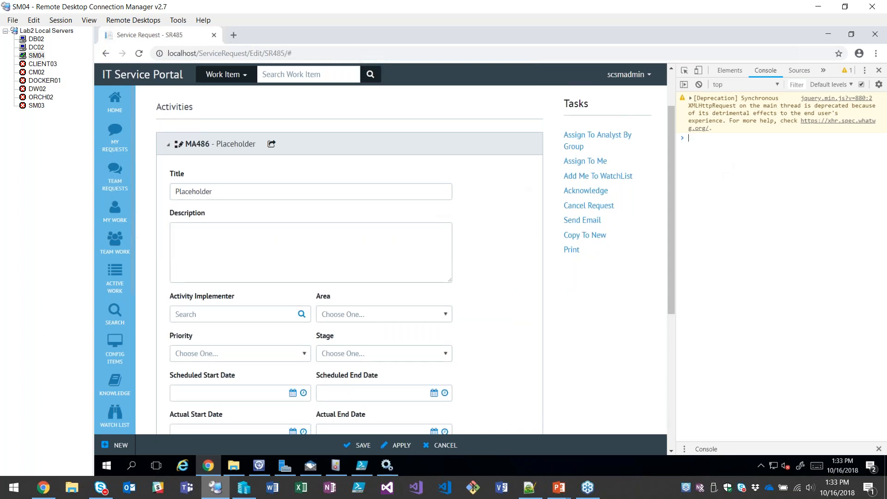
pyautogui.write('page')
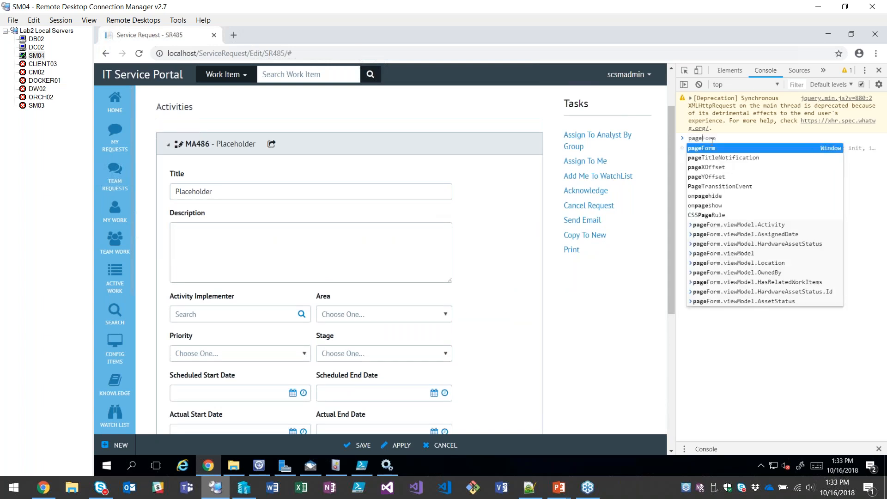
pyautogui.write('Form.viewModel.Ac')
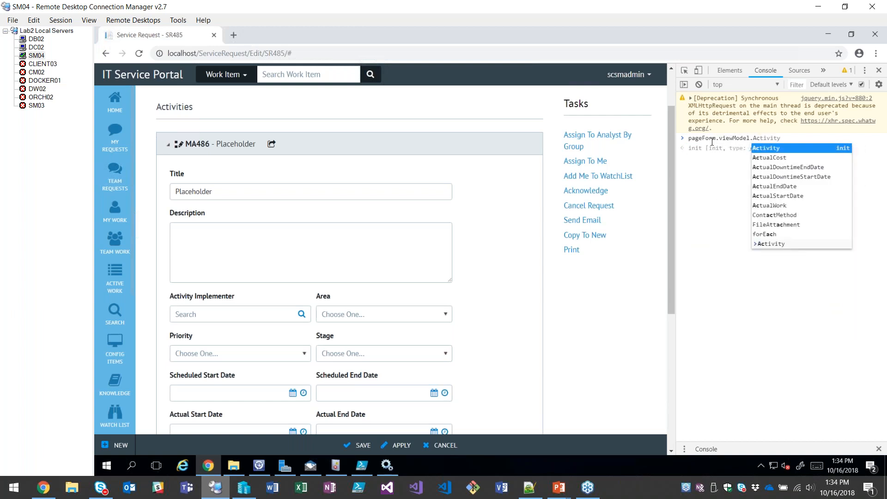
pyautogui.press('Tab')
pyautogui.press('Return')
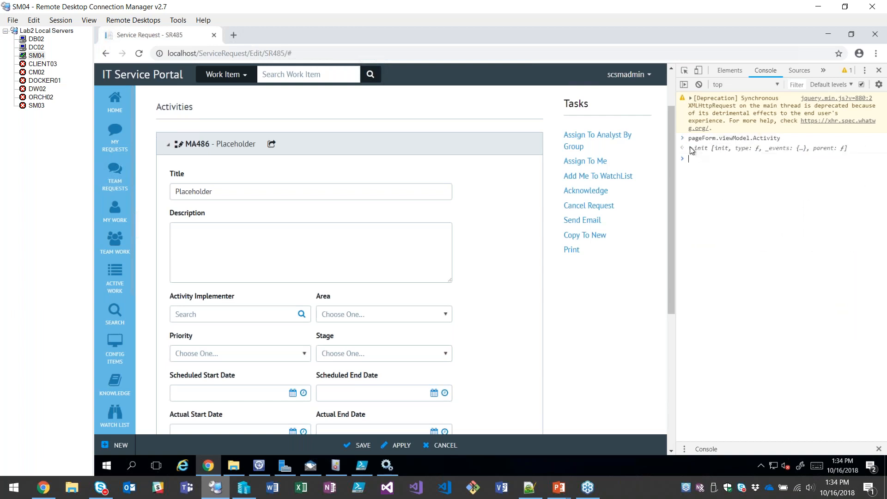
pyautogui.click(692, 148)
pyautogui.moveTo(675, 165); pyautogui.dragTo(597, 176)
pyautogui.click(619, 141)
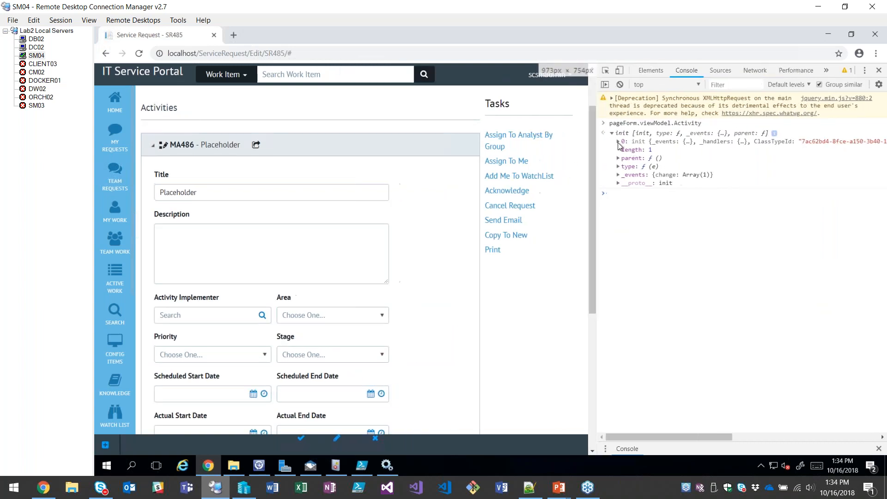
pyautogui.scroll(-5, 665, 208)
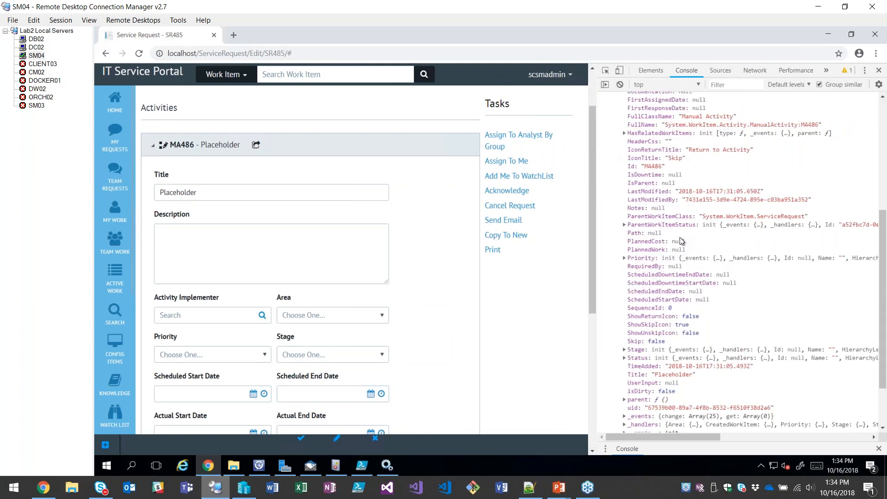
pyautogui.scroll(5, 683, 242)
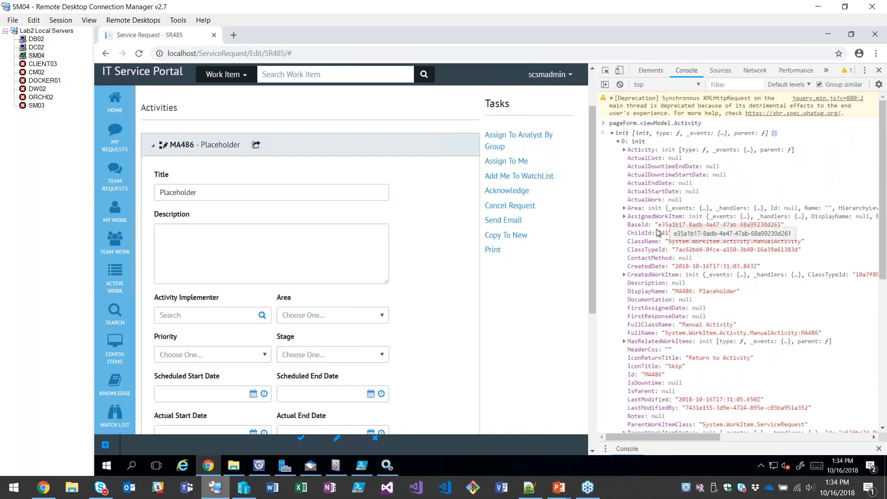
# Copy the Placeholder activity's BaseId and supply it as the ACGuid parameter of the running script in Windows PowerShell ISE.
pyautogui.moveTo(659, 225); pyautogui.dragTo(782, 229)
pyautogui.rightClick(772, 226)
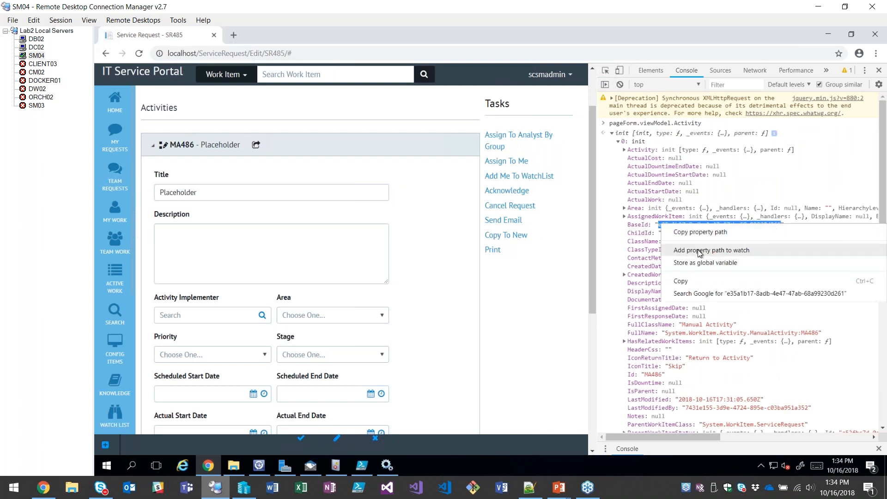
pyautogui.click(691, 280)
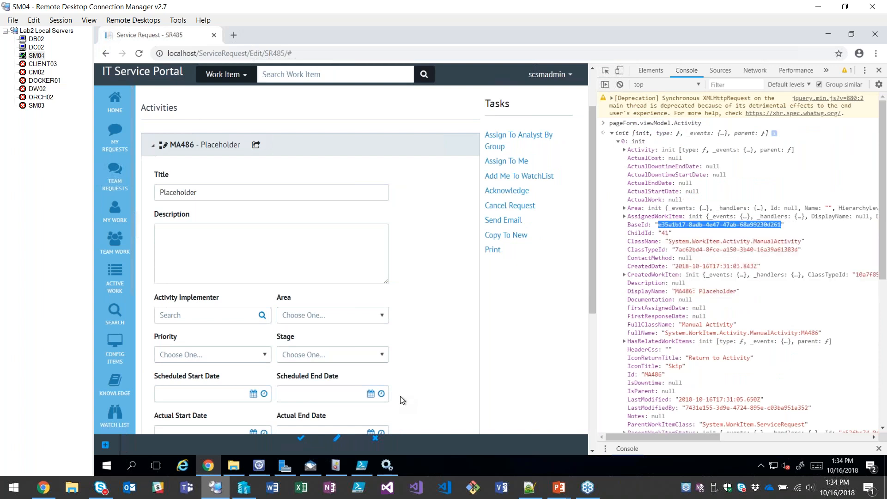
pyautogui.click(360, 472)
pyautogui.hotkey('ctrl', 'v')
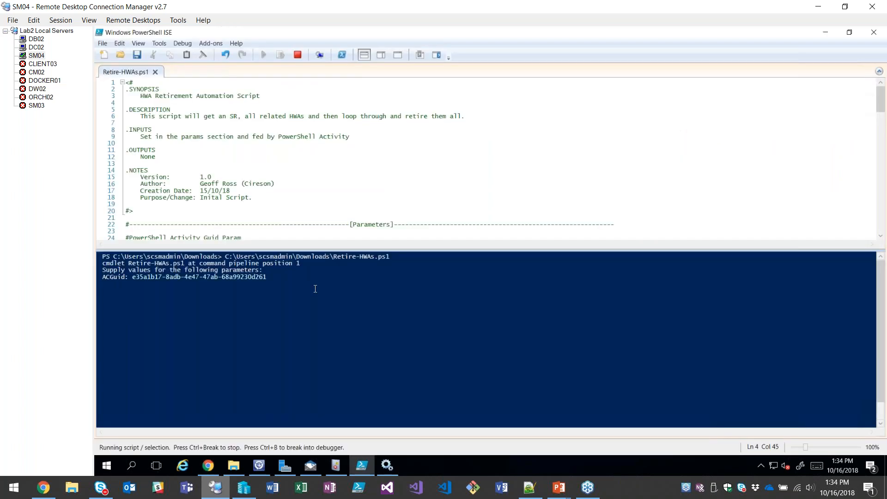
pyautogui.press('Return')
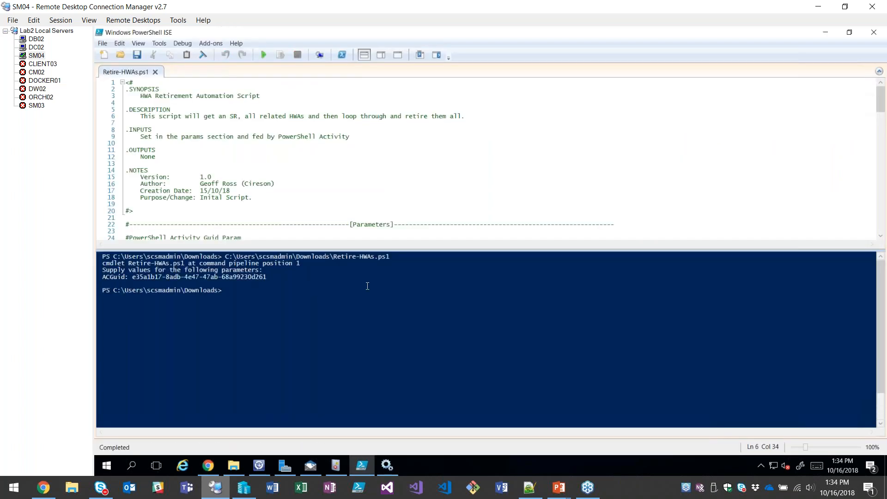
# Refresh All Hardware Assets in the Service Manager Console and check the status of StockLaptop-4-27-18-2 and StockLaptop-4-27-18-3.
pyautogui.click(262, 469)
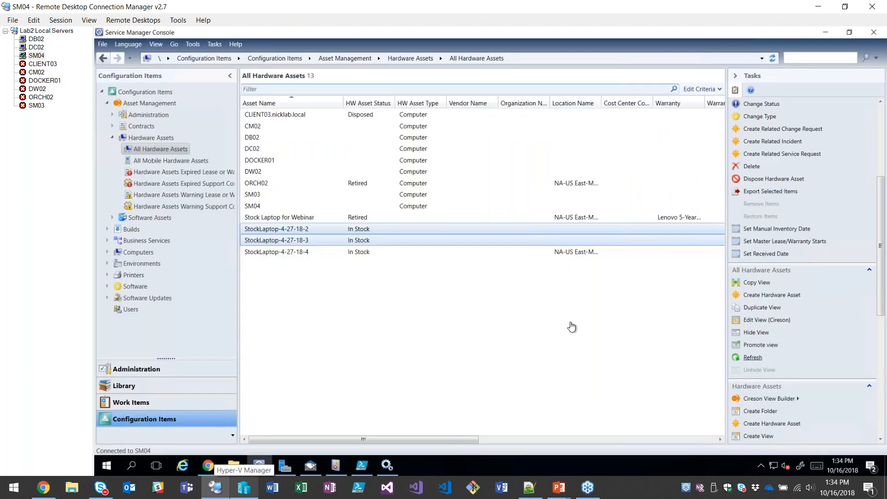
pyautogui.click(753, 357)
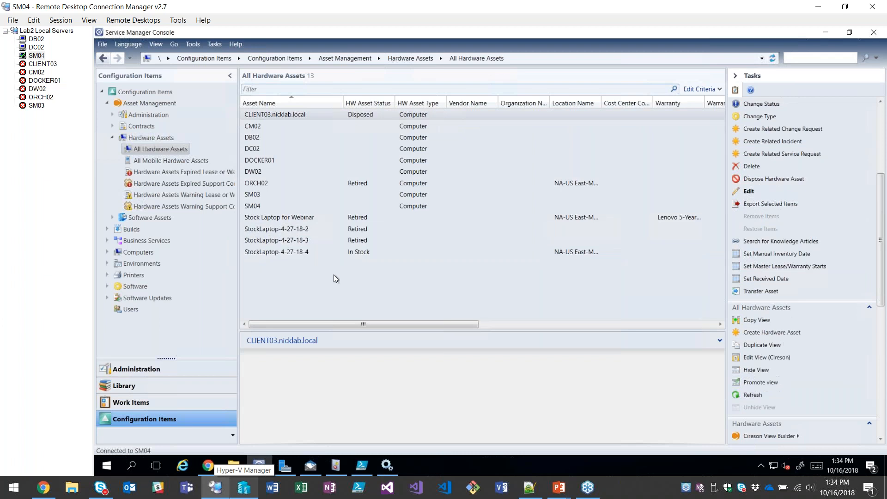
pyautogui.click(314, 232)
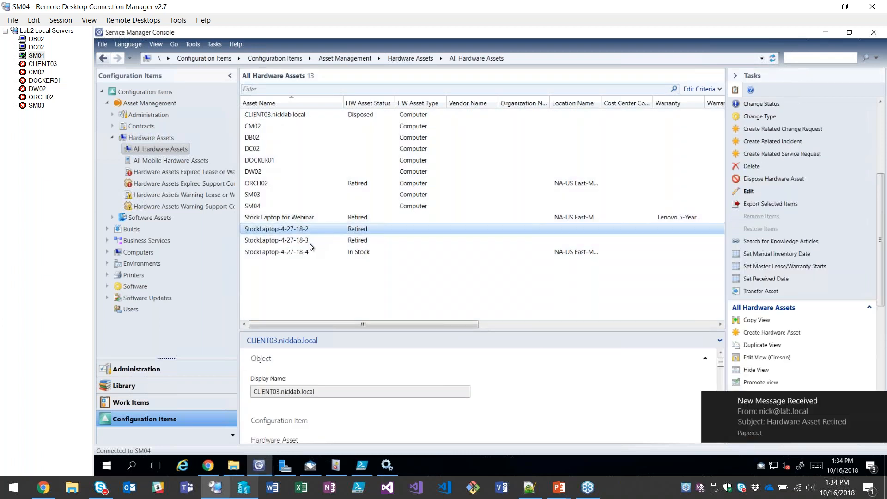
pyautogui.keyDown('ctrl'); pyautogui.click(309, 241); pyautogui.keyUp('ctrl')
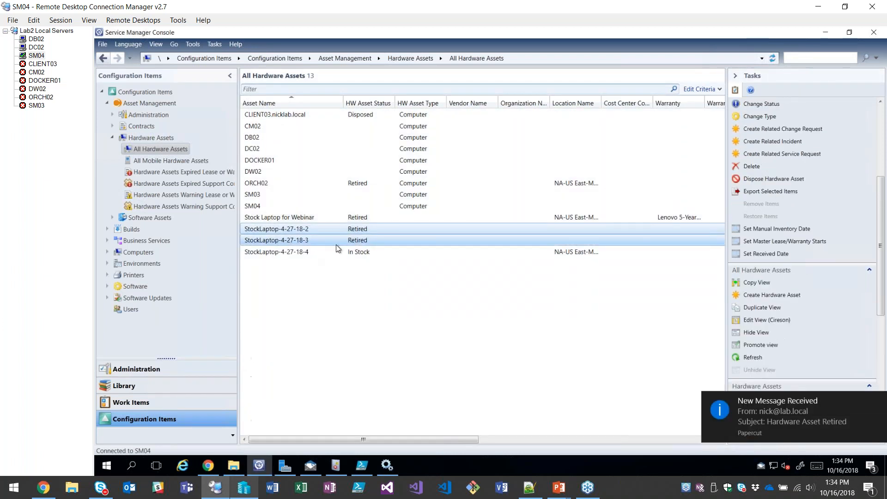
# Switch to Papercut and view the two newest Hardware Asset Retired notification e-mails.
pyautogui.click(310, 466)
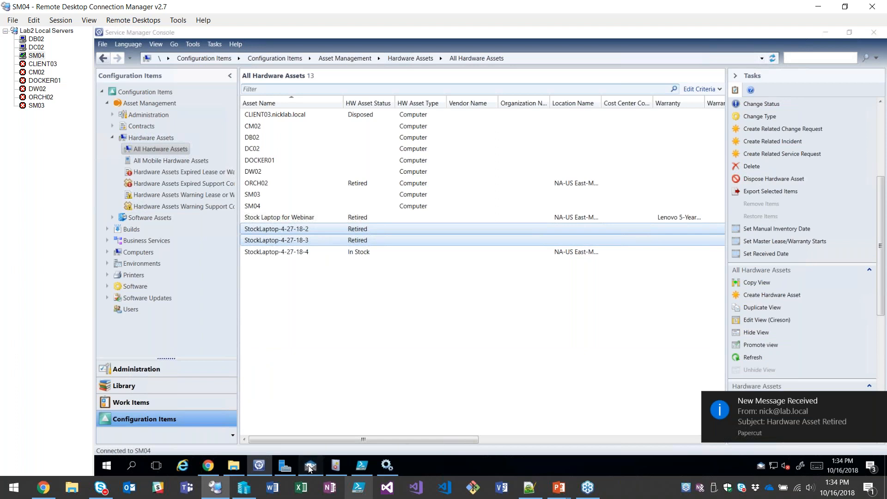
pyautogui.click(198, 139)
pyautogui.click(201, 159)
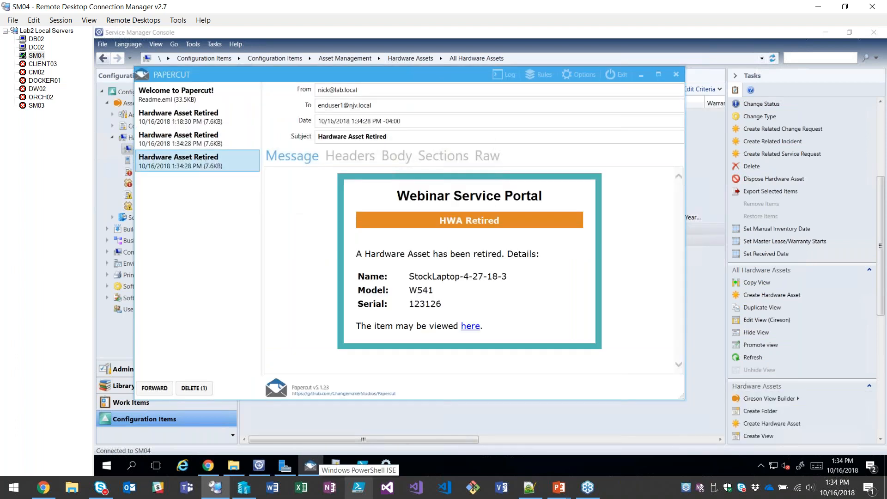
# Return to service request SR485 in Chrome and read the details of the Updated By Automation entry in its action log.
pyautogui.click(216, 464)
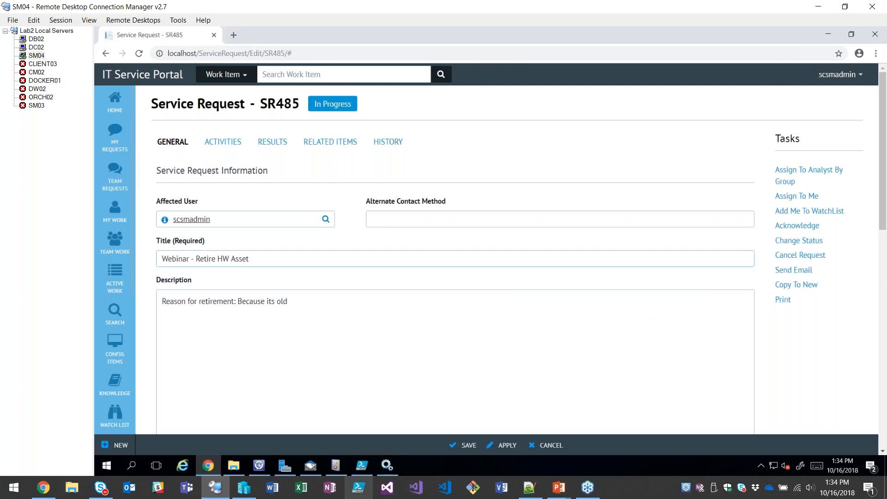
pyautogui.scroll(-10, 817, 337)
pyautogui.scroll(-2, 397, 264)
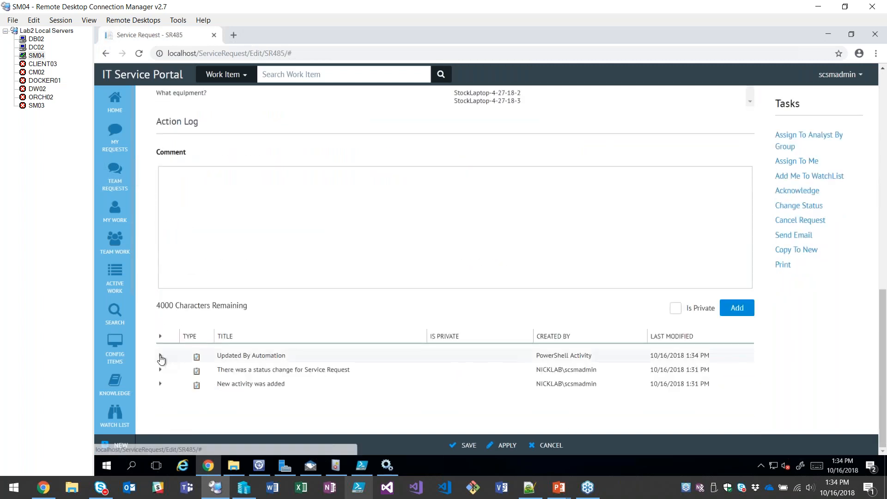
pyautogui.click(160, 355)
pyautogui.moveTo(206, 371); pyautogui.dragTo(337, 369)
pyautogui.click(298, 307)
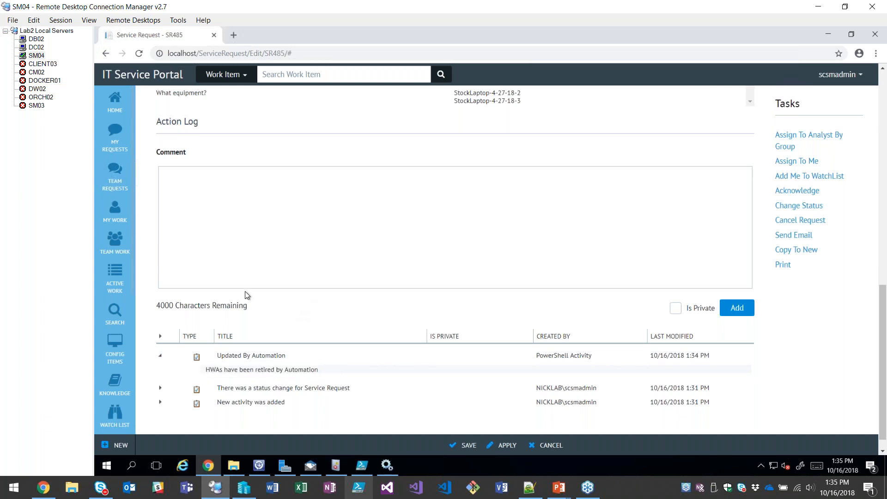
# Review the service request's activity list and general information.
pyautogui.scroll(10, 265, 167)
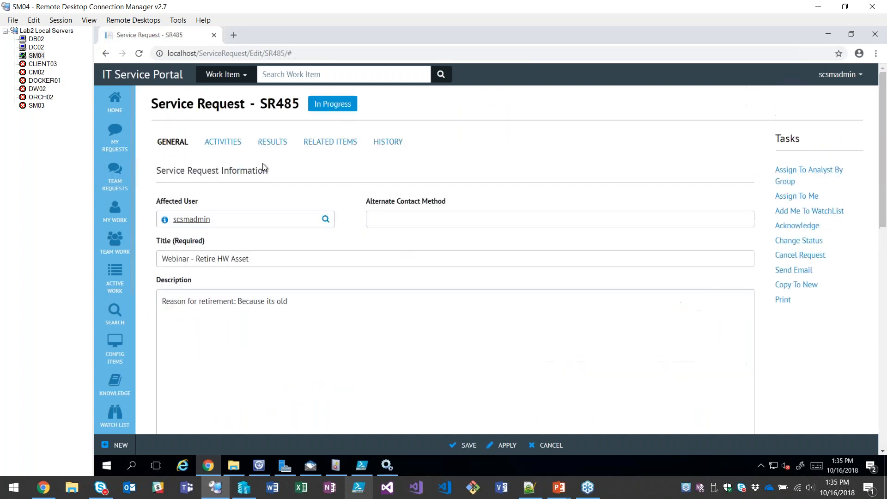
pyautogui.click(205, 147)
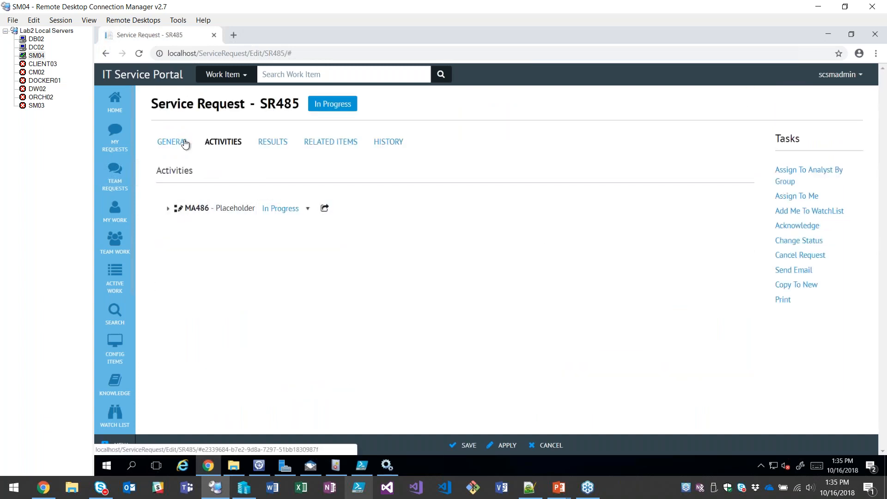
pyautogui.click(184, 143)
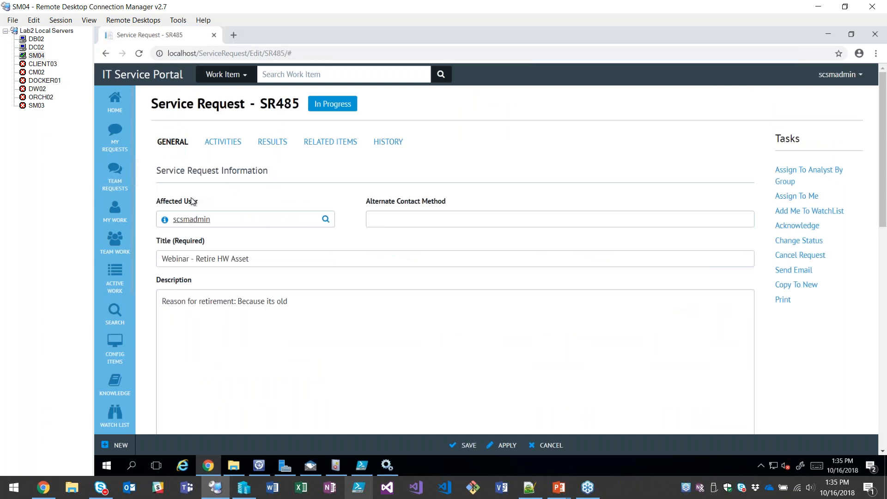
pyautogui.click(223, 142)
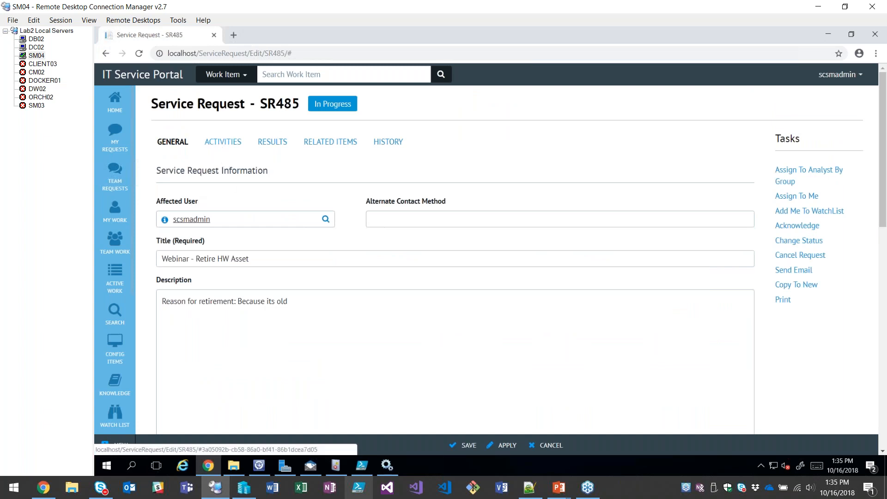
# Set SR485's Placeholder activity MA486 to Completed without adding a comment and apply the change.
pyautogui.click(298, 213)
pyautogui.click(287, 244)
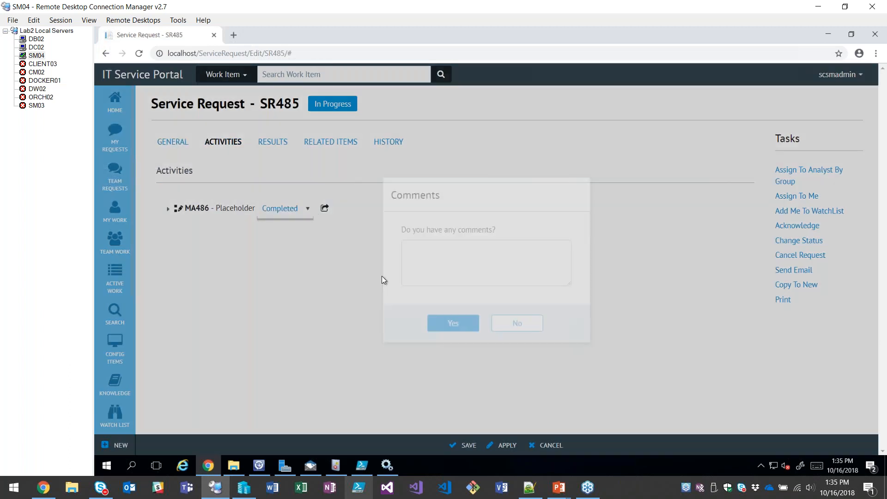
pyautogui.click(516, 322)
pyautogui.click(504, 446)
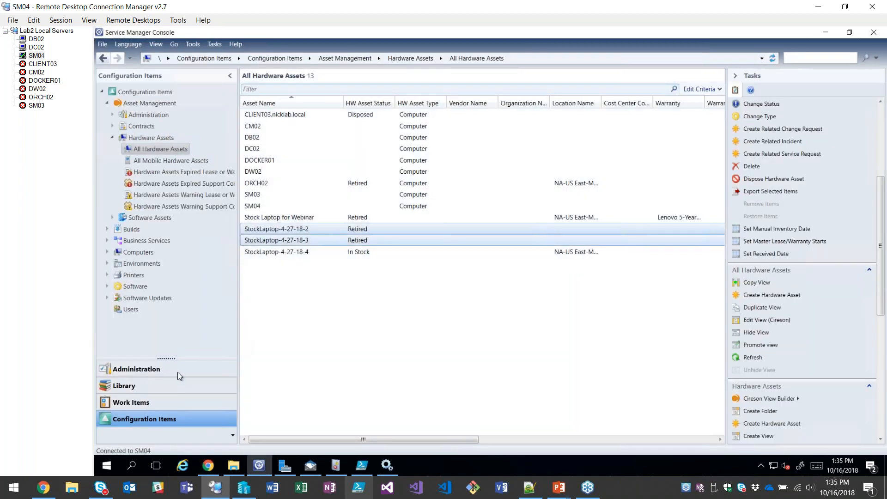
# Switch to the Service Manager Console and display All Powershell Scripts in the Library.
pyautogui.click(129, 385)
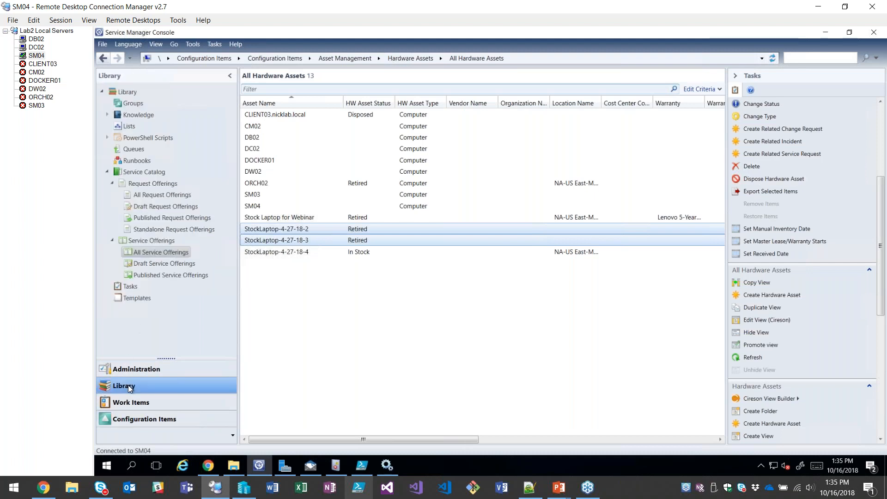
pyautogui.click(108, 137)
pyautogui.click(149, 150)
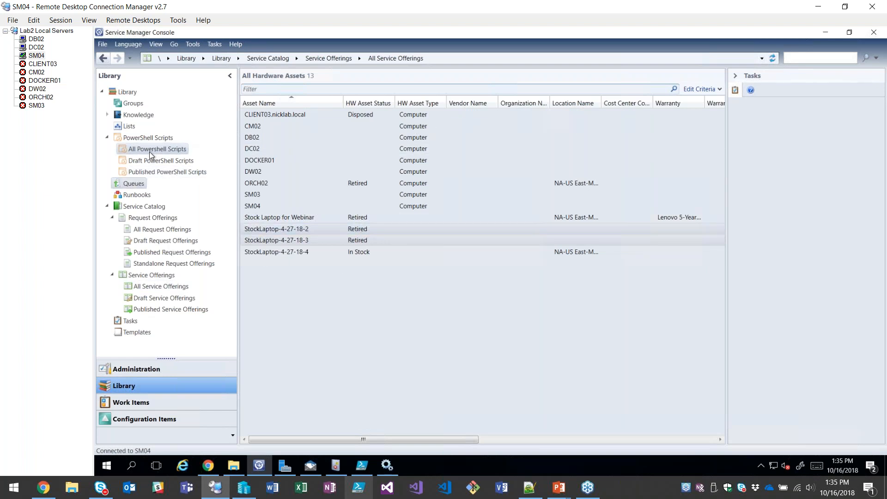
pyautogui.click(166, 173)
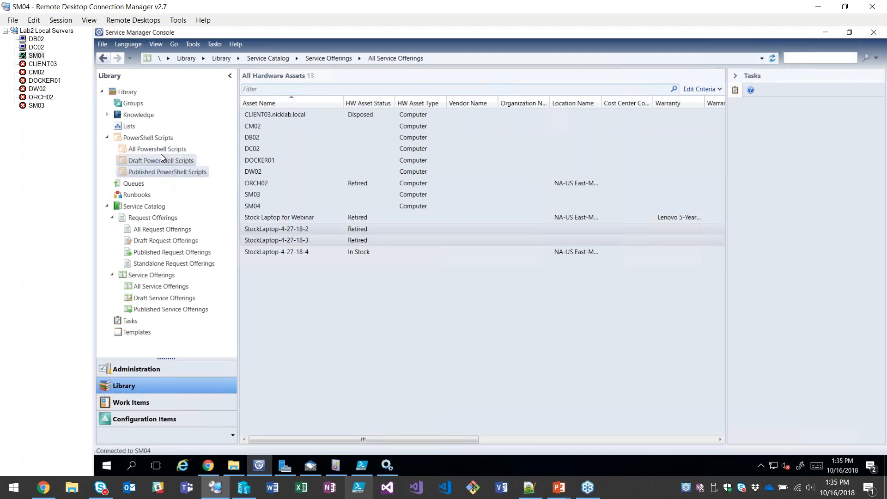
pyautogui.click(161, 151)
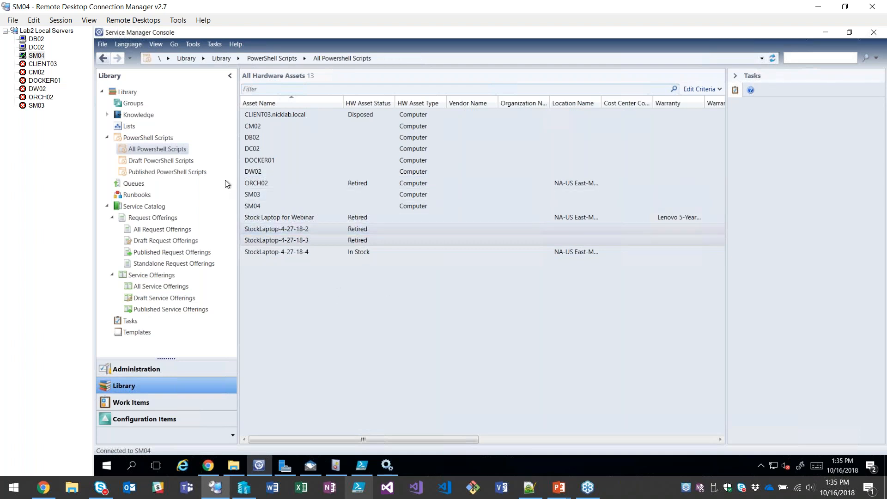
pyautogui.click(170, 228)
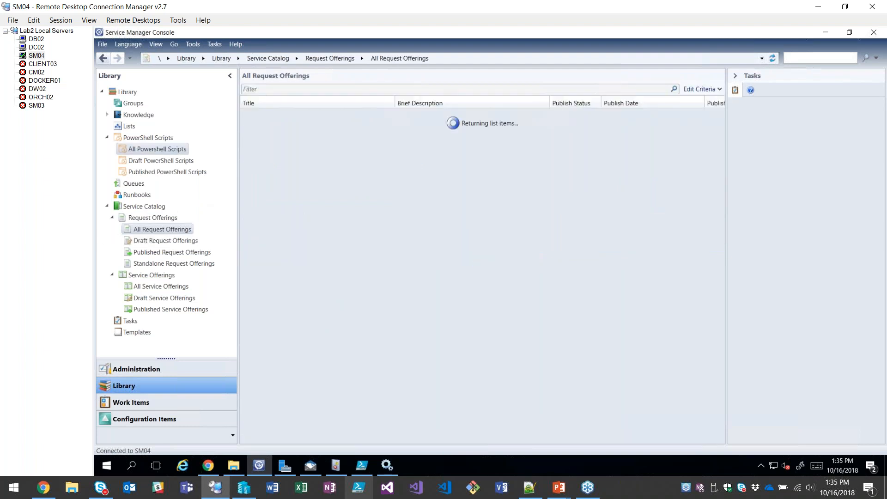
pyautogui.click(157, 149)
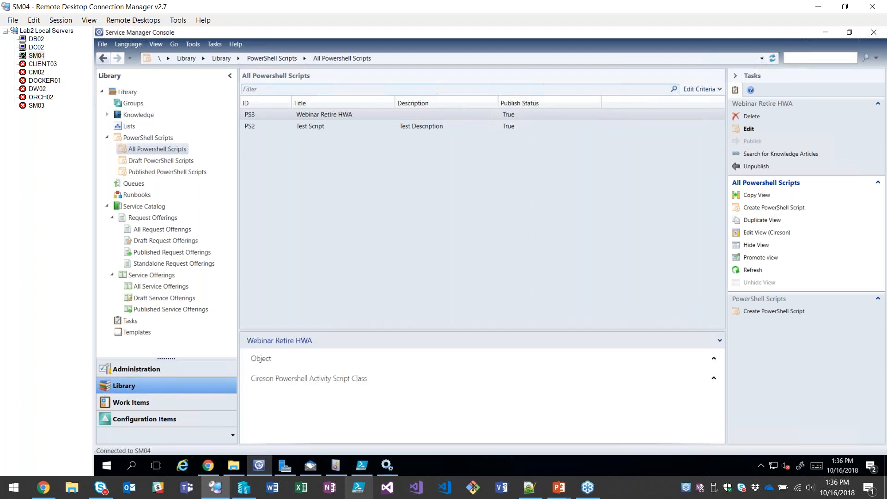
# Create a new PowerShell script titled "Webinar - Retire HWA New" and mark it as published.
pyautogui.click(751, 130)
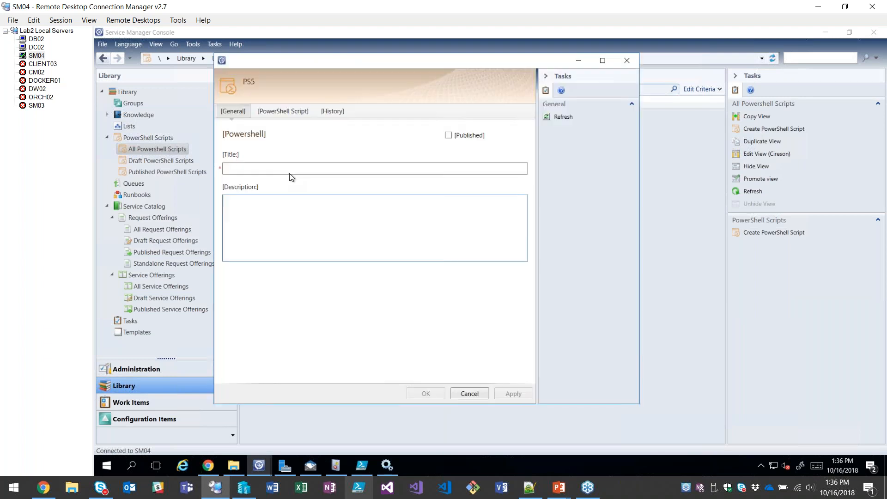
pyautogui.click(291, 168)
pyautogui.write('Webinar ')
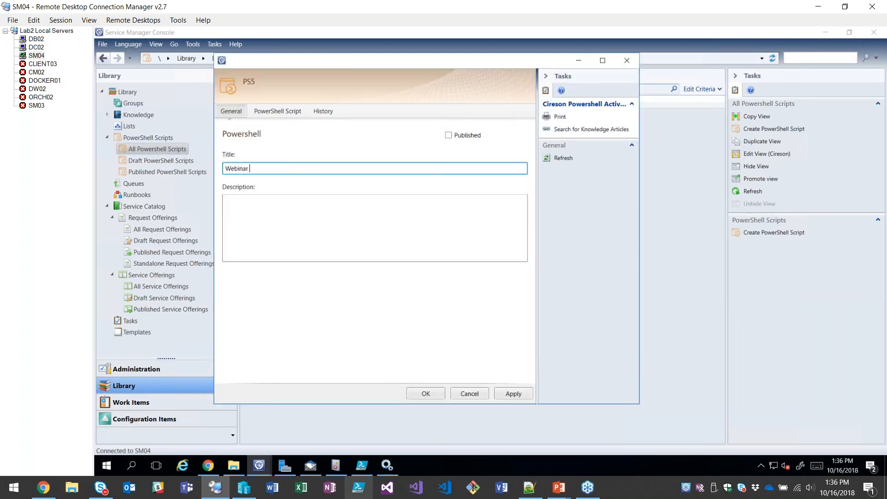
pyautogui.write('- Retire HWA New')
pyautogui.click(447, 136)
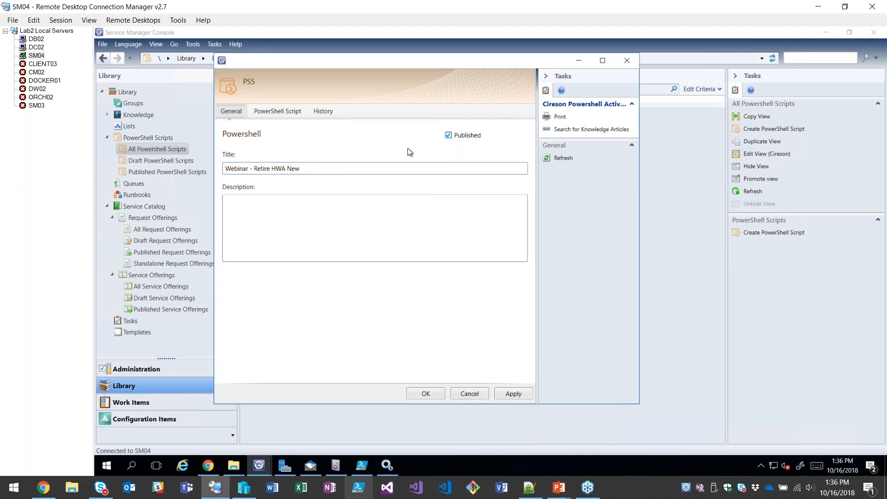
# Copy the entire Retire-HWAs.ps1 code from PowerShell ISE into the new script's PowerShell editor and look through it.
pyautogui.click(275, 111)
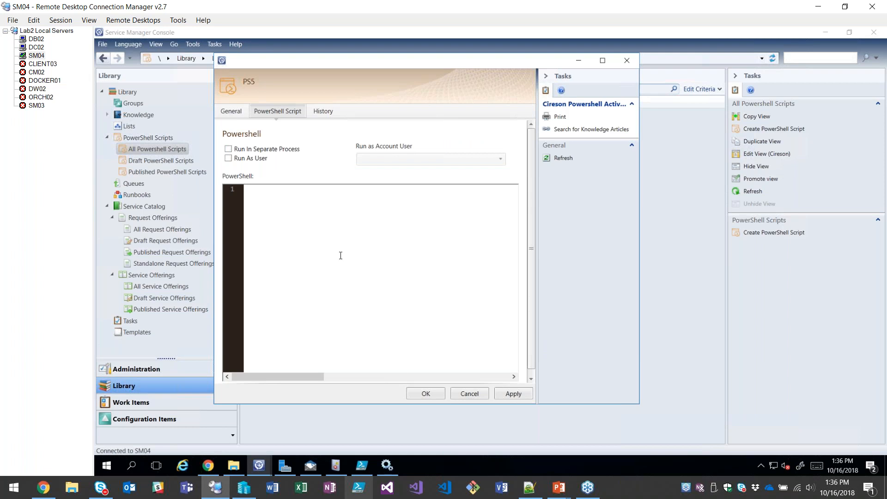
pyautogui.click(367, 466)
pyautogui.hotkey('ctrl', 'a')
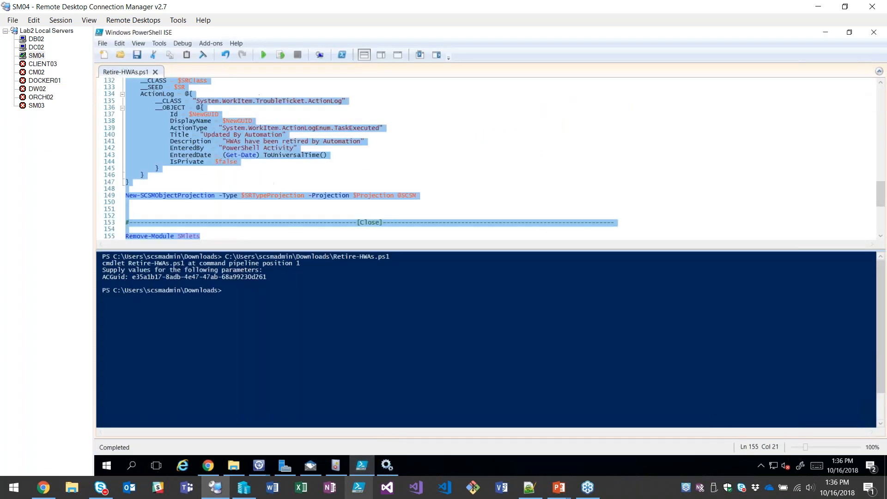
pyautogui.click(366, 467)
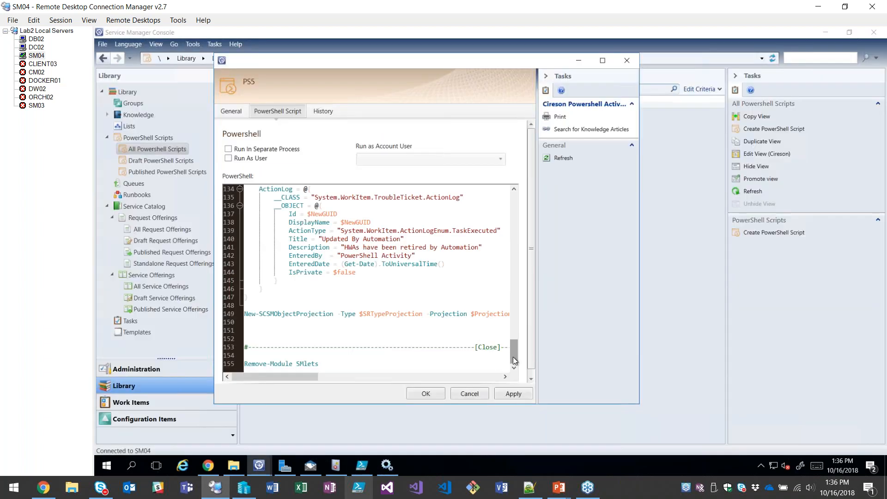
pyautogui.moveTo(511, 343); pyautogui.dragTo(510, 196)
pyautogui.scroll(-15, 511, 222)
# Check the new script's general details, save the script and refresh the All Powershell Scripts list.
pyautogui.click(234, 111)
pyautogui.click(266, 112)
pyautogui.click(243, 112)
pyautogui.click(427, 395)
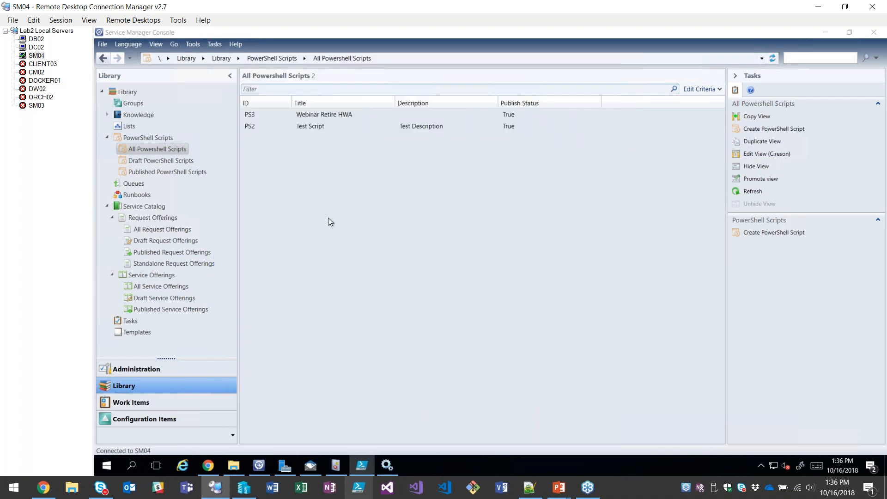
pyautogui.click(753, 191)
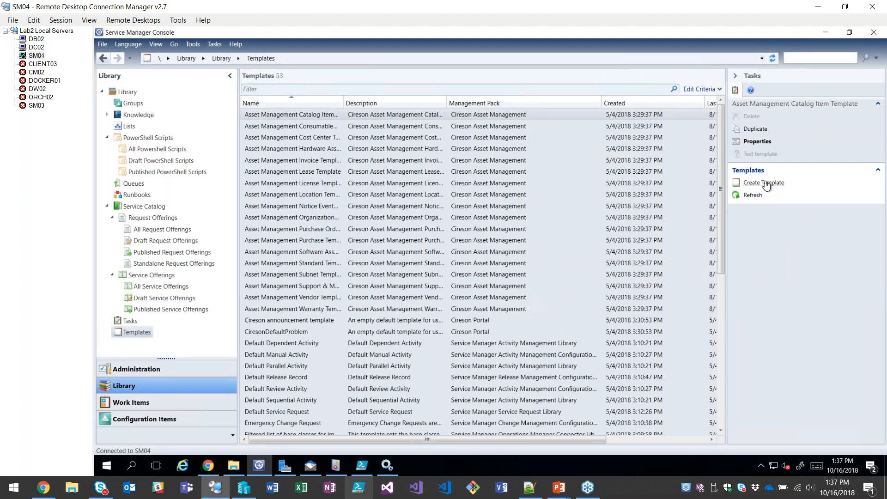
# Start a new template in the Library and name it "Default PowerShell Activity".
pyautogui.click(764, 183)
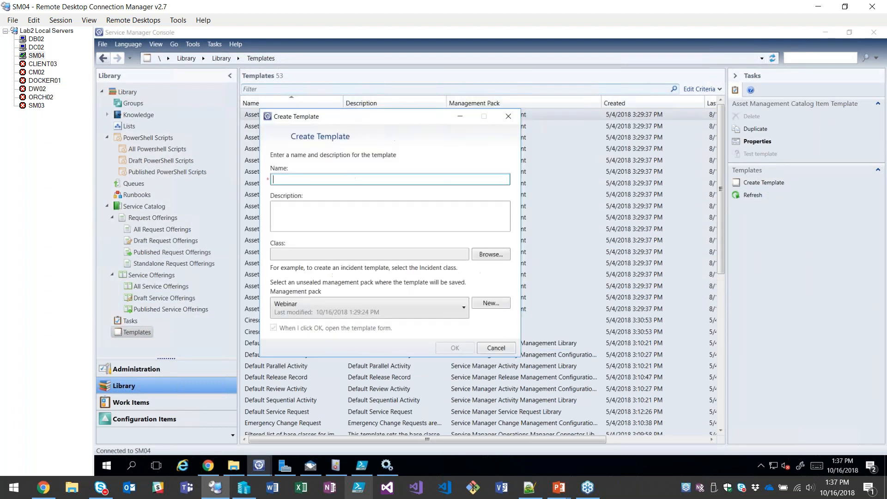
pyautogui.write('Default PowerShell A')
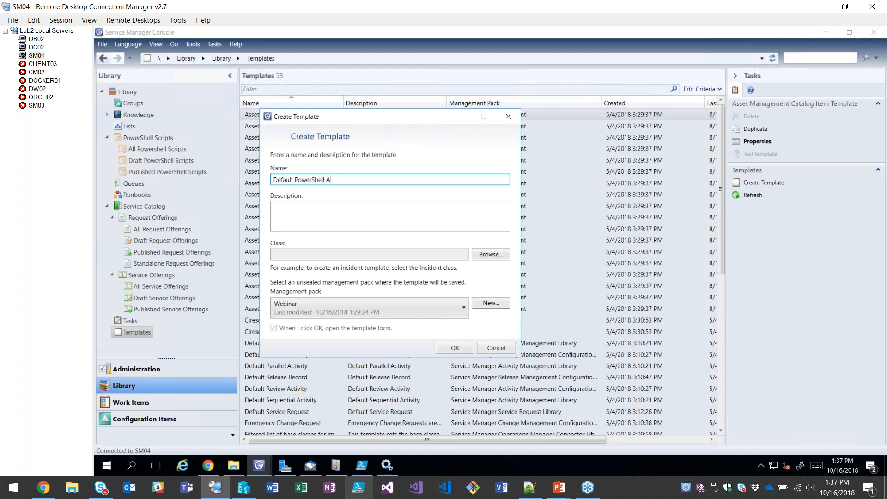
pyautogui.write('ctivity')
# Filter the classes by "powe" and assign Cireson Powershell Activity Class to the template.
pyautogui.click(495, 257)
pyautogui.write('p')
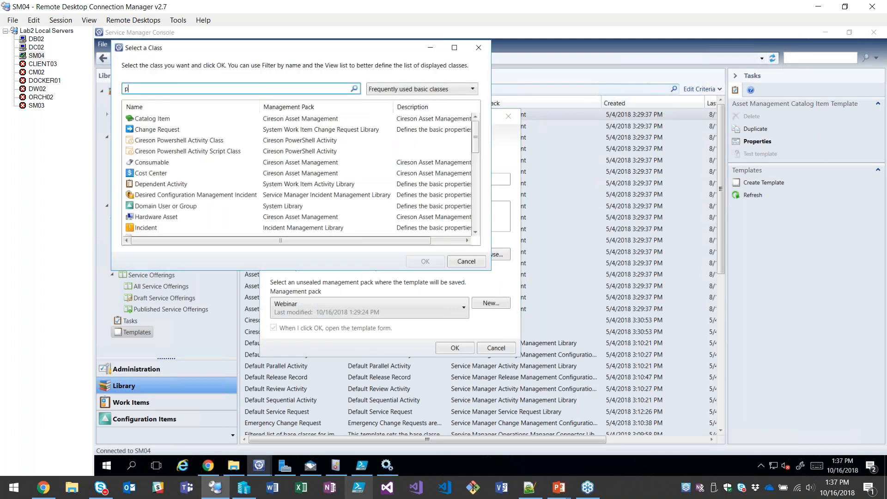
pyautogui.write('oewr')
pyautogui.press('BackSpace')
pyautogui.press('BackSpace')
pyautogui.press('BackSpace')
pyautogui.write('we')
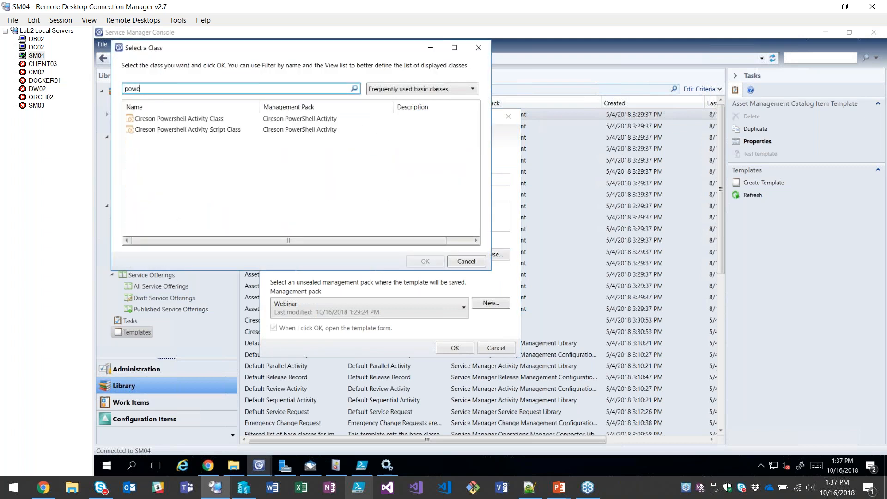
pyautogui.click(199, 119)
pyautogui.click(415, 263)
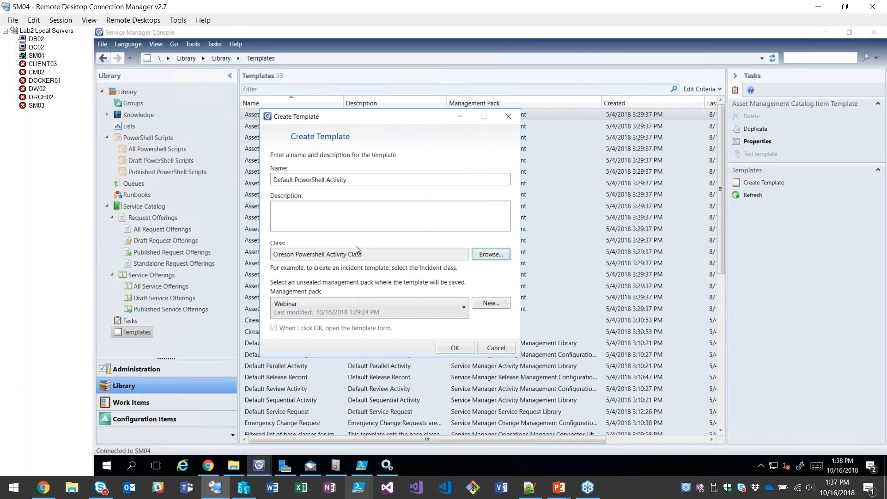
# Create the template in the Webinar management pack, title its activity form "Default" and save it.
pyautogui.click(454, 352)
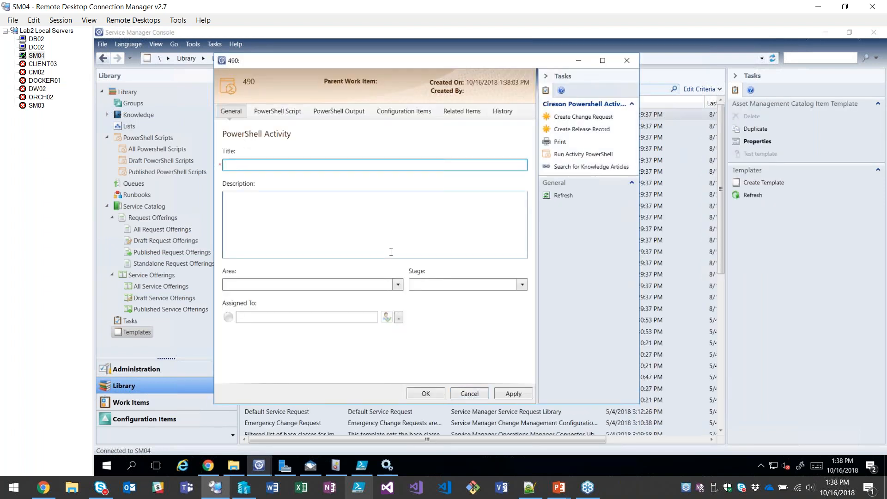
pyautogui.write('Default')
pyautogui.click(425, 394)
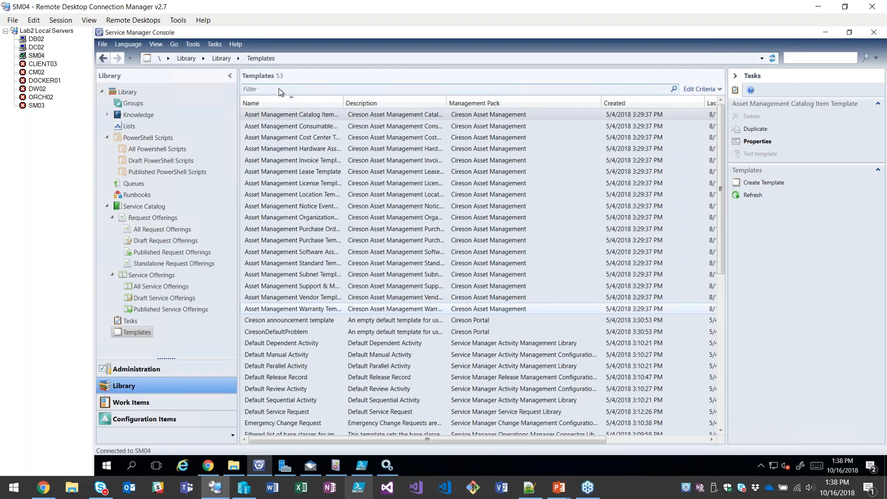
# Filter the templates by "retire" and open the activities of the Webinar - Retire HWA template in a maximized form.
pyautogui.write('retire')
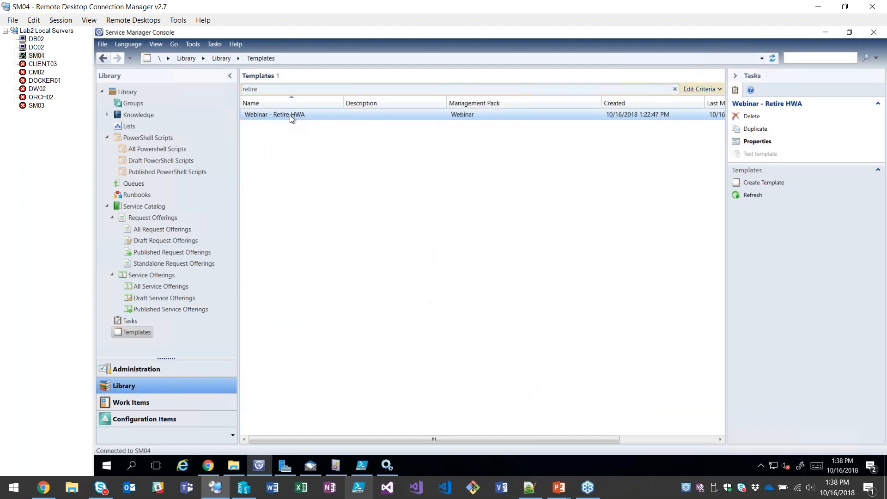
pyautogui.doubleClick(290, 115)
pyautogui.click(319, 293)
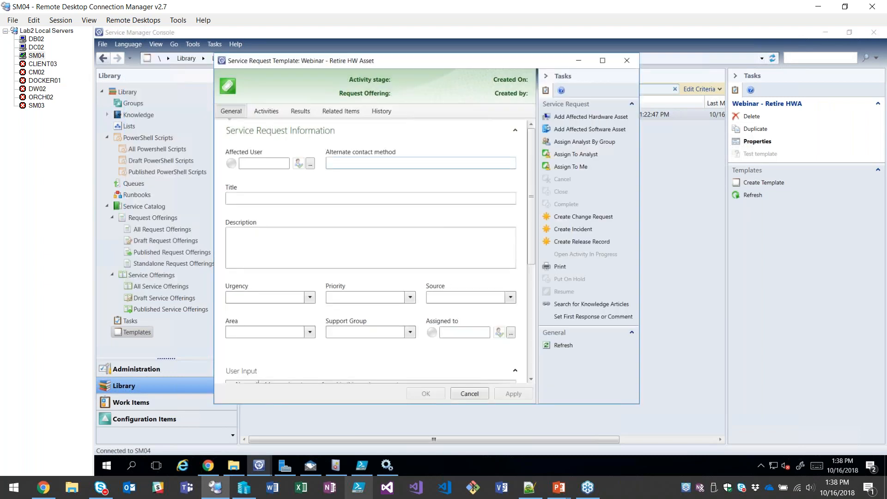
pyautogui.click(270, 129)
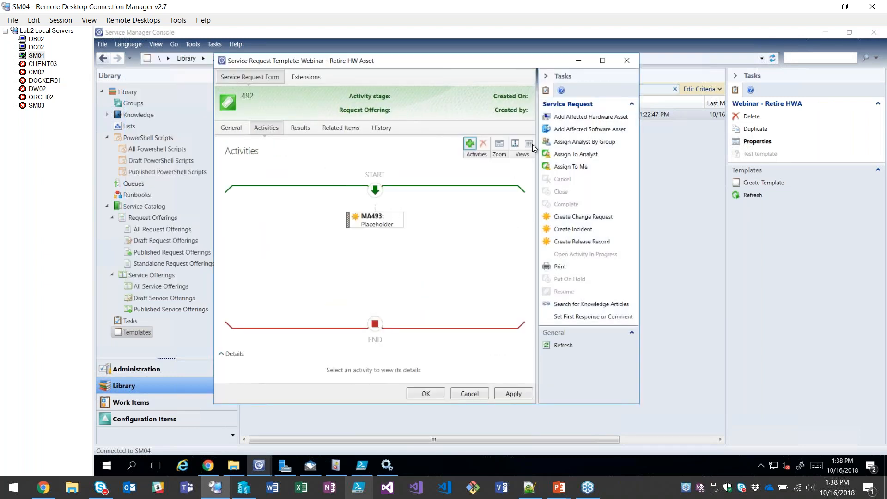
pyautogui.click(603, 61)
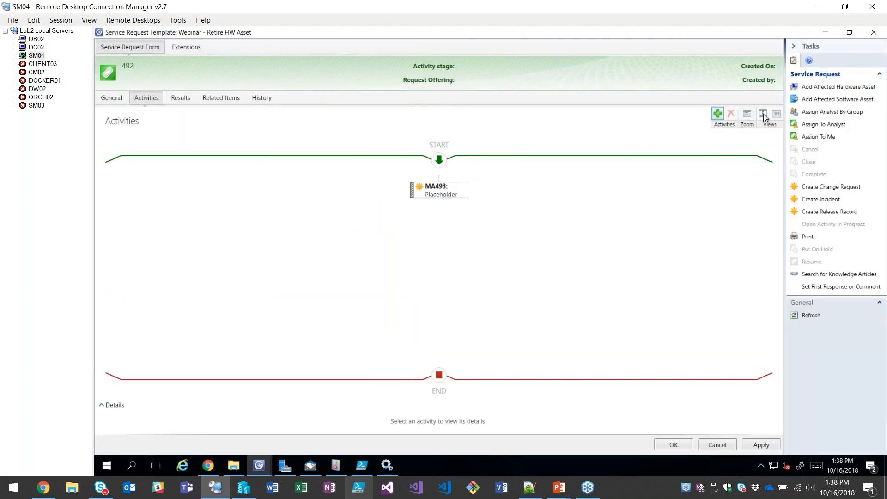
# Remove the Placeholder manual activity from the service request template.
pyautogui.click(411, 191)
pyautogui.click(730, 114)
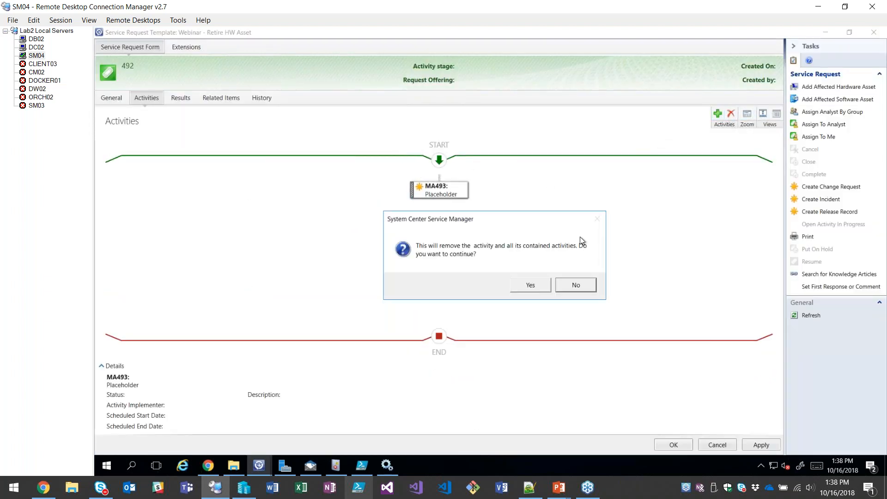
pyautogui.click(528, 284)
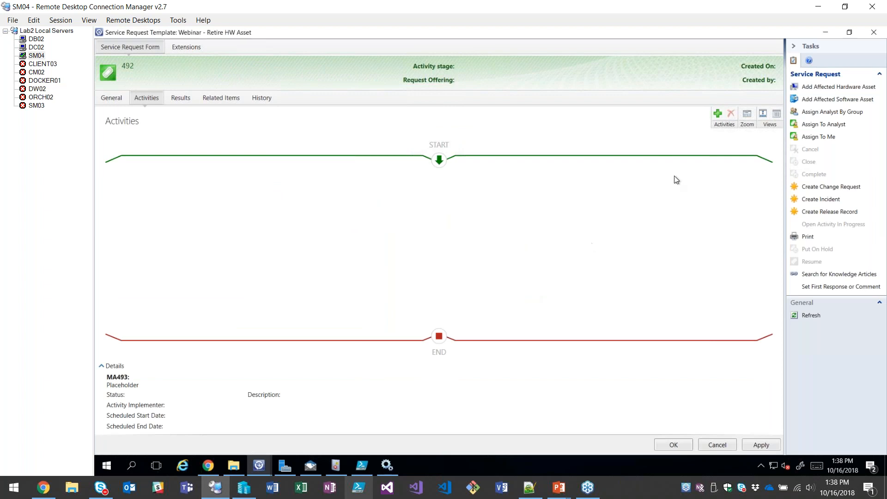
# Add an activity from the Default PowerShell Activity template and title it "Retire Hardware".
pyautogui.click(717, 114)
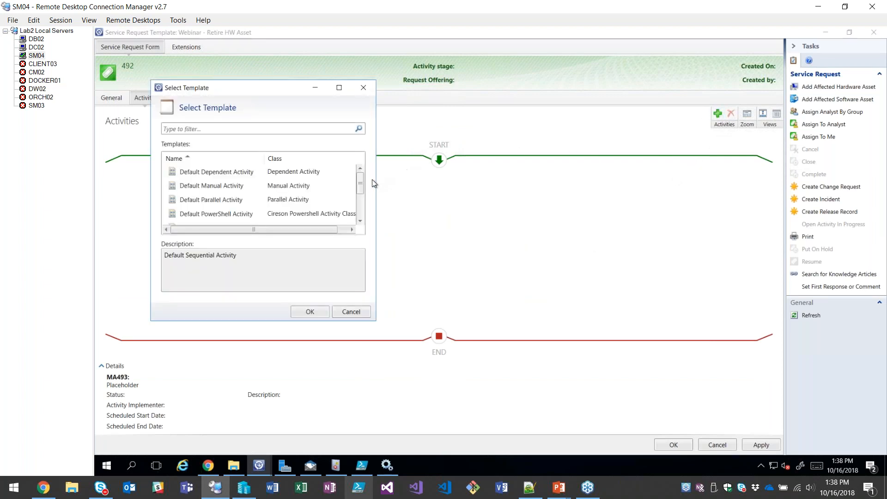
pyautogui.moveTo(362, 185); pyautogui.dragTo(365, 199)
pyautogui.click(246, 185)
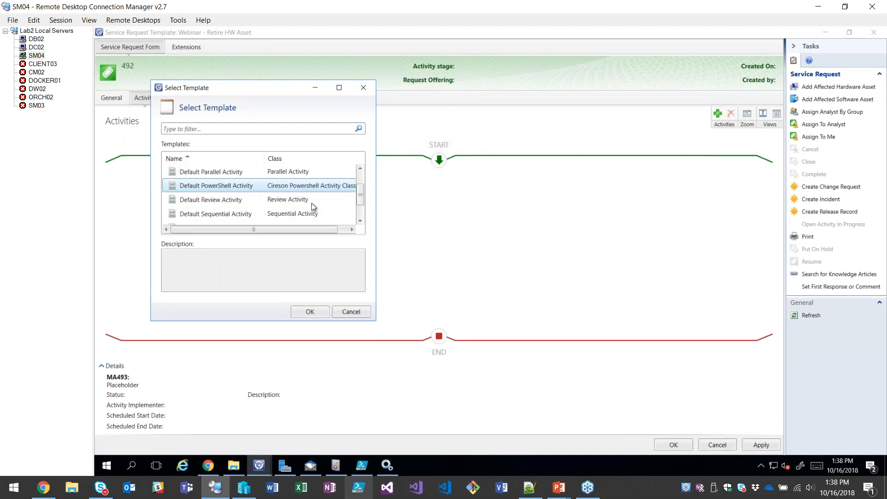
pyautogui.click(310, 312)
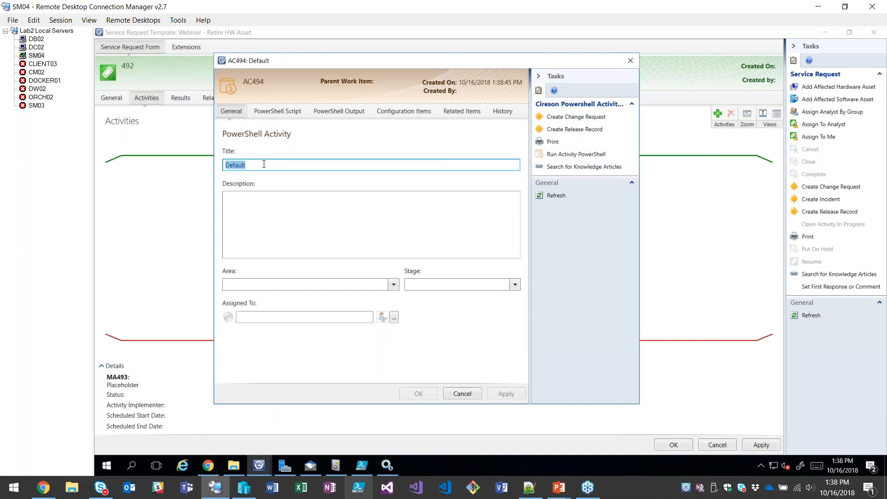
pyautogui.write('Retire Hardware')
# Assign the Webinar - Retire HWA New script to the Retire Hardware activity.
pyautogui.click(271, 111)
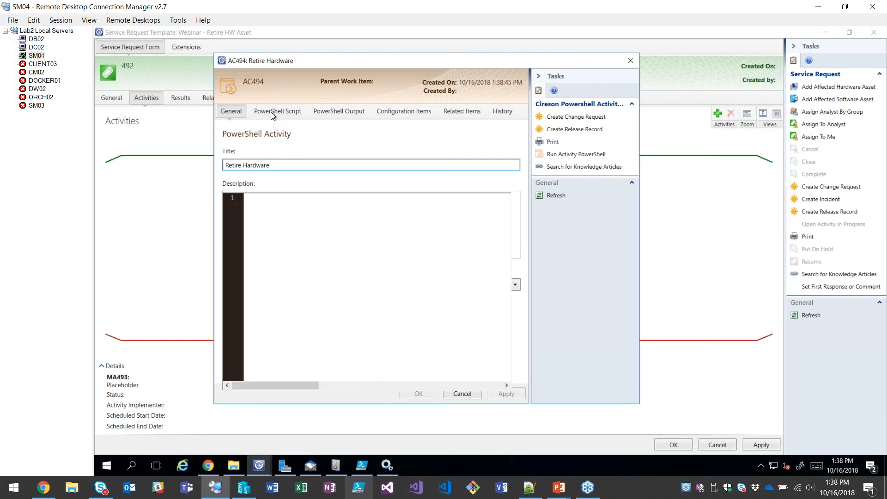
pyautogui.click(332, 165)
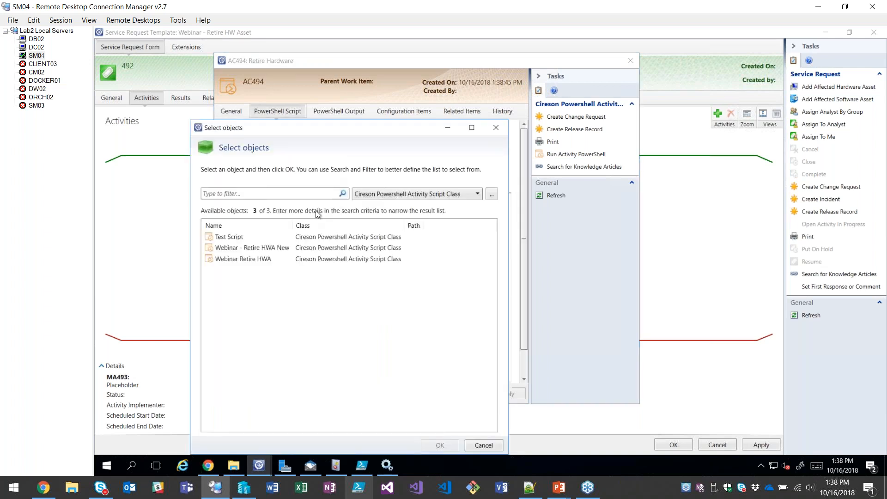
pyautogui.doubleClick(284, 248)
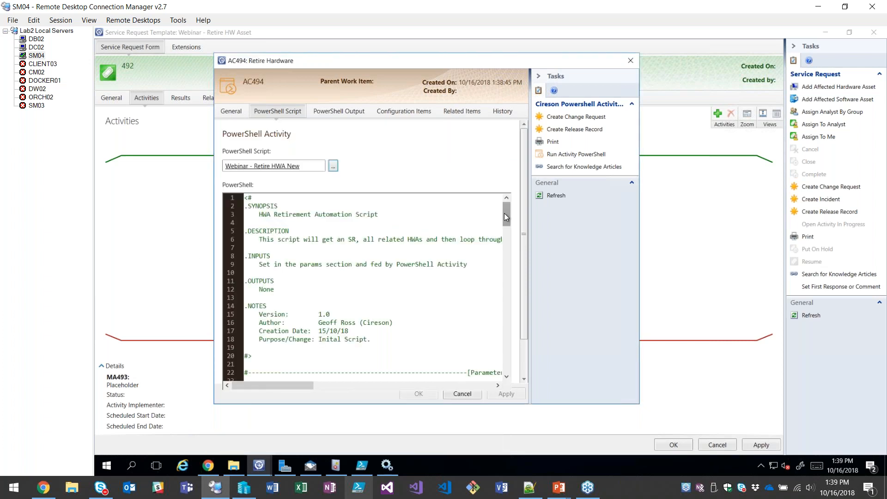
# Map the script's ACGuid parameter to the Activity Base Id property in the Retire Hardware activity.
pyautogui.moveTo(505, 214)
pyautogui.mouseDown()
pyautogui.moveTo(497, 335)
pyautogui.moveTo(504, 213)
pyautogui.mouseUp()
pyautogui.moveTo(524, 151); pyautogui.dragTo(512, 289)
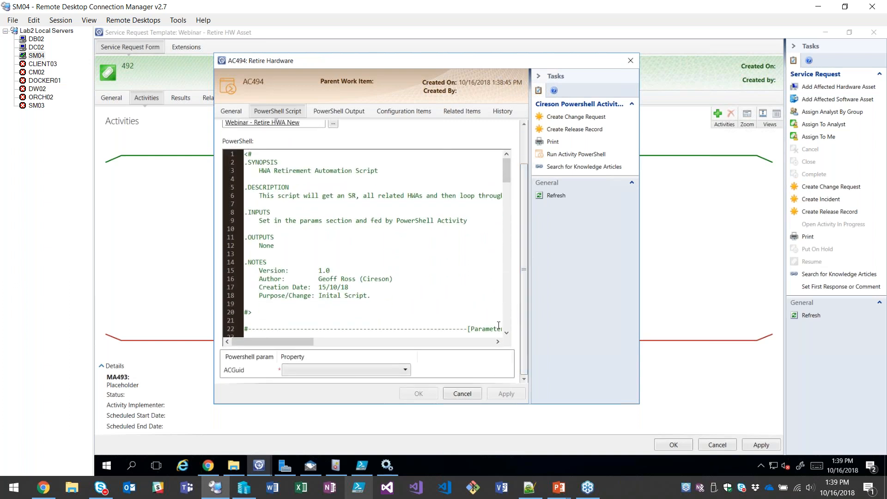
pyautogui.click(325, 370)
pyautogui.click(324, 370)
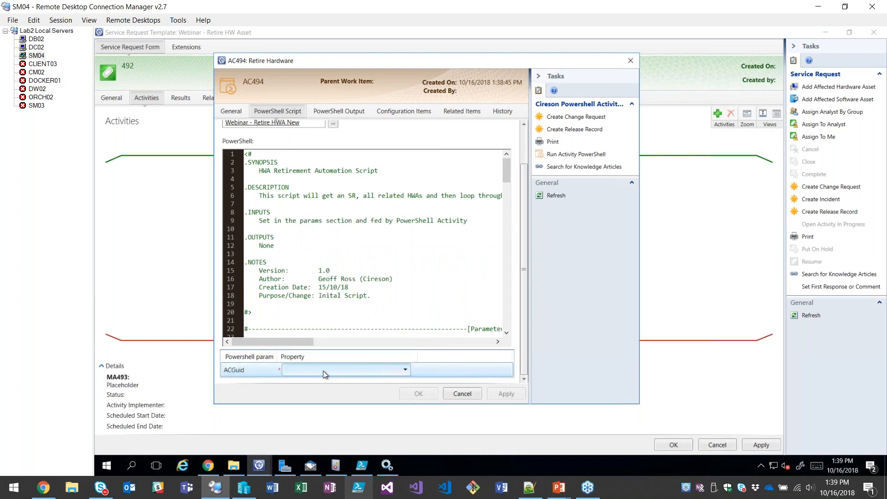
pyautogui.click(308, 369)
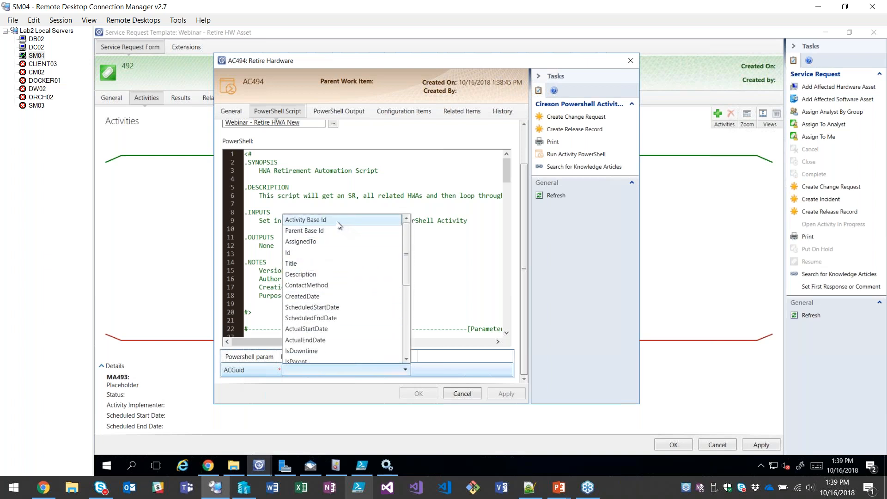
pyautogui.click(323, 220)
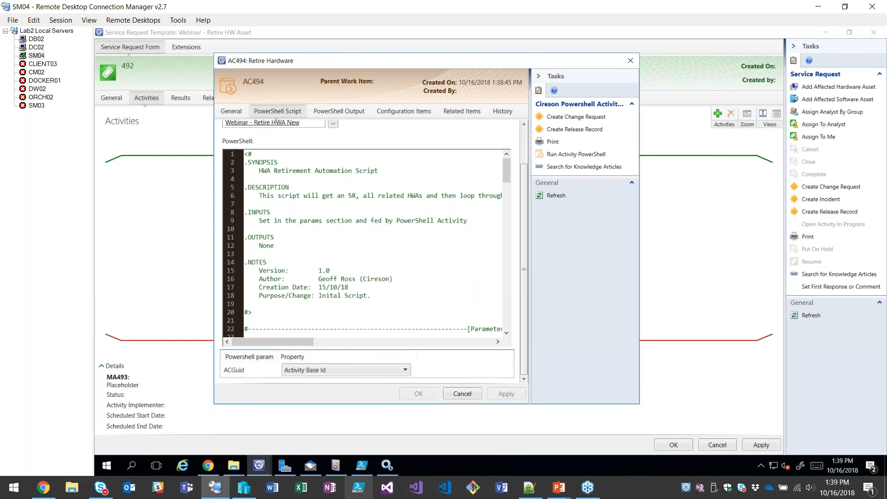
# Review the properties available for the ACGuid parameter, keeping Activity Base Id selected.
pyautogui.click(400, 368)
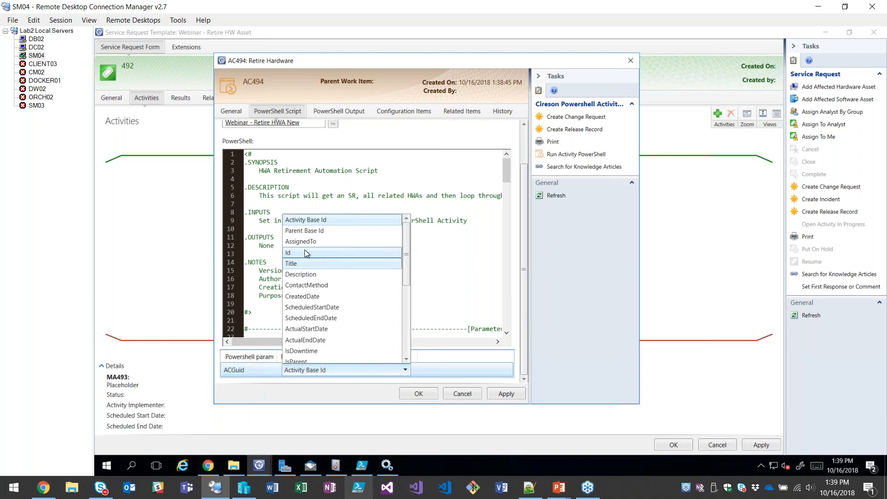
pyautogui.click(312, 219)
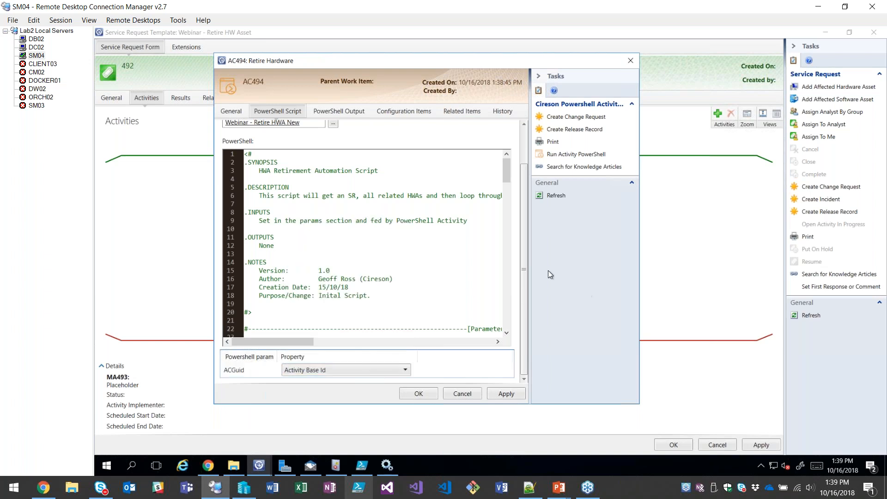
pyautogui.click(386, 370)
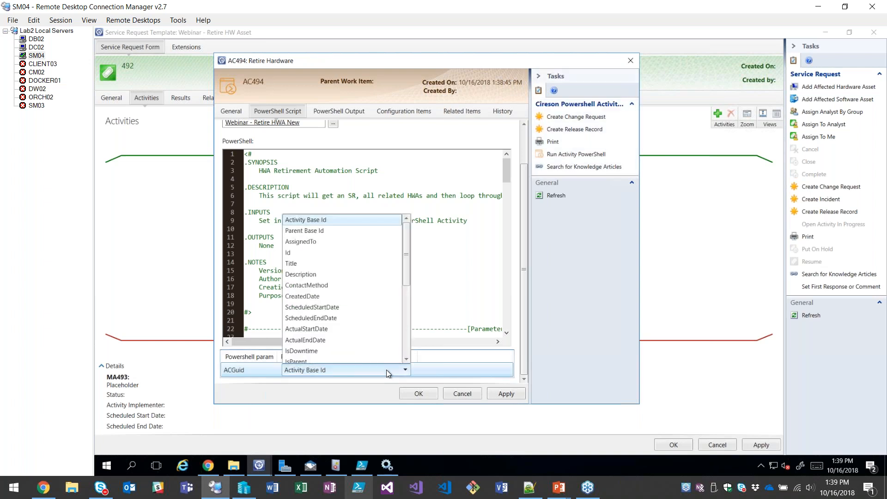
pyautogui.scroll(1, 337, 251)
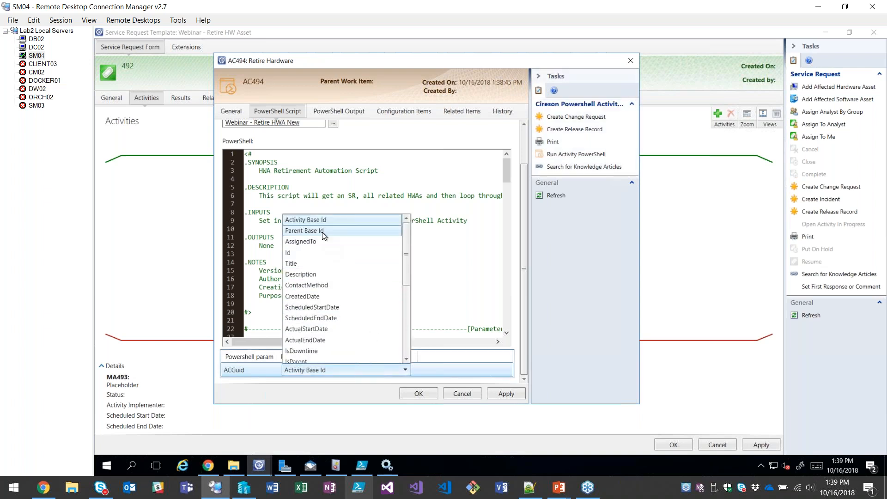
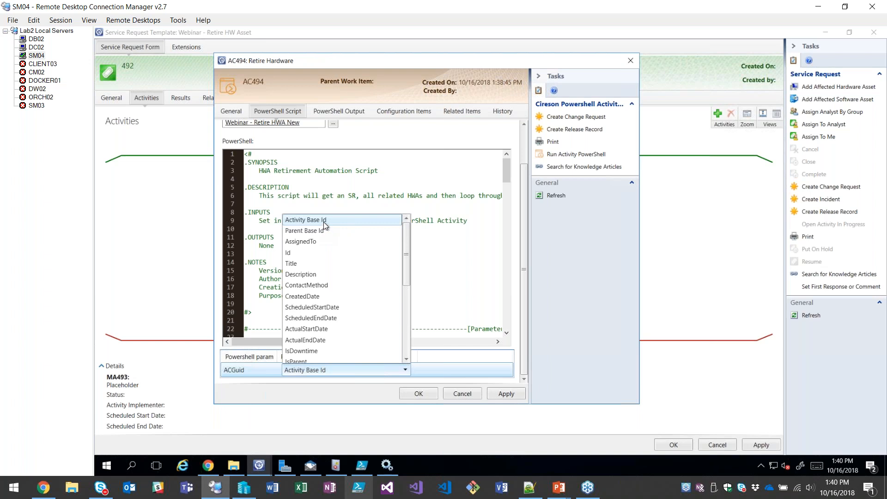
# Keep Activity Base Id for ACGuid, then examine the script's Get-ParentWI and Get-HWAs functions and collapse both blocks.
pyautogui.click(323, 221)
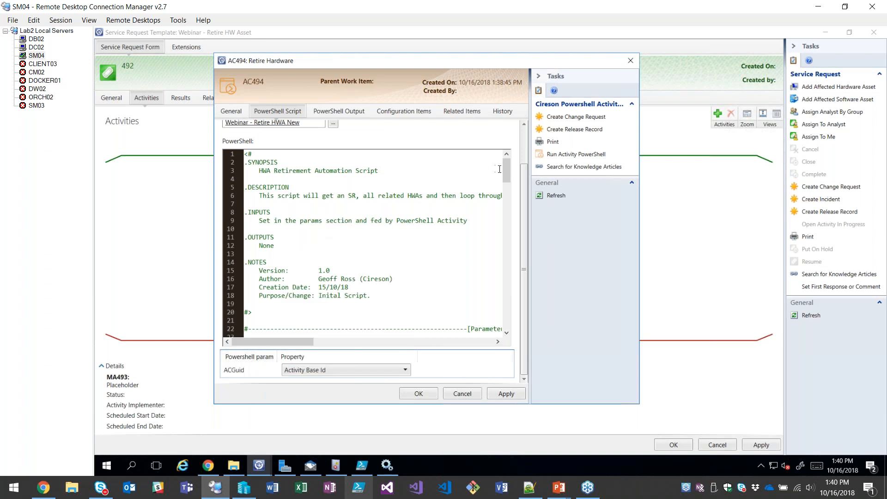
pyautogui.moveTo(505, 170); pyautogui.dragTo(504, 209)
pyautogui.moveTo(276, 188); pyautogui.dragTo(326, 188)
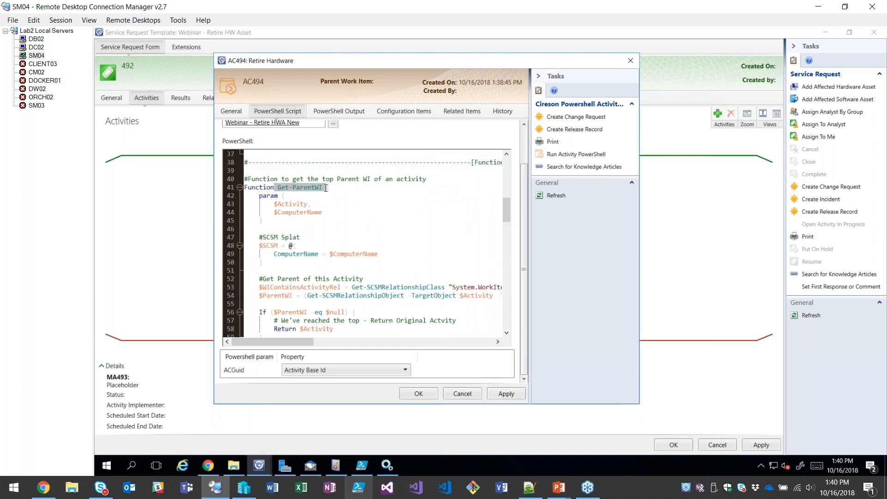
pyautogui.click(380, 249)
pyautogui.scroll(-2, 384, 265)
pyautogui.scroll(-5, 384, 265)
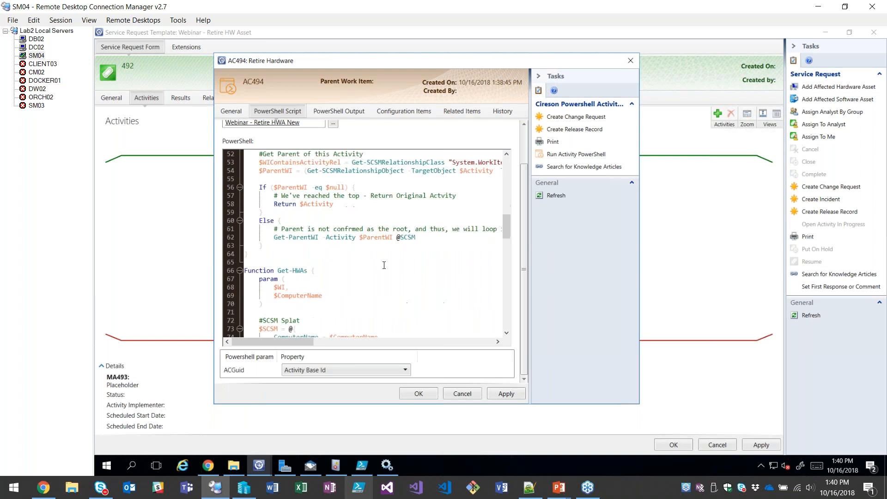
pyautogui.scroll(2, 360, 256)
pyautogui.scroll(7, 321, 247)
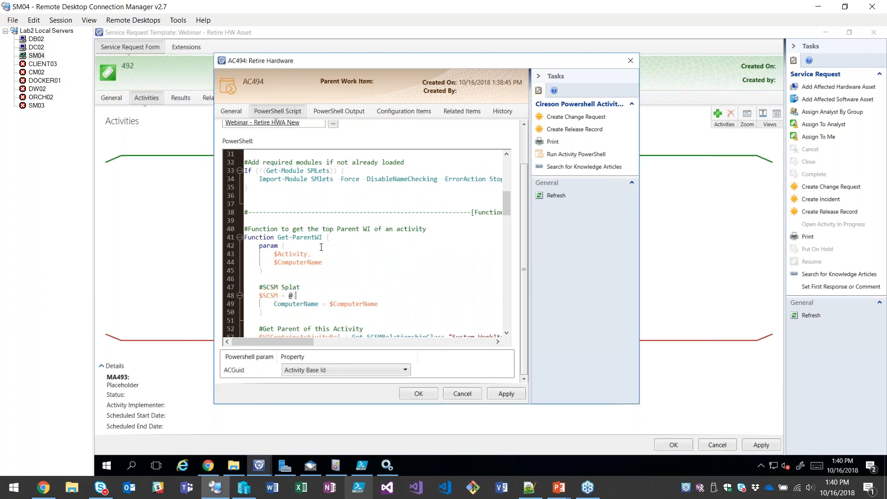
pyautogui.click(239, 237)
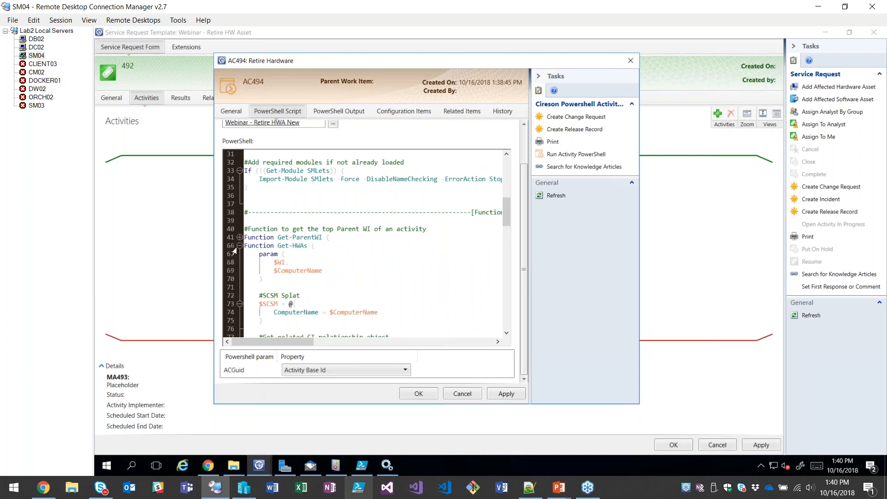
pyautogui.click(239, 245)
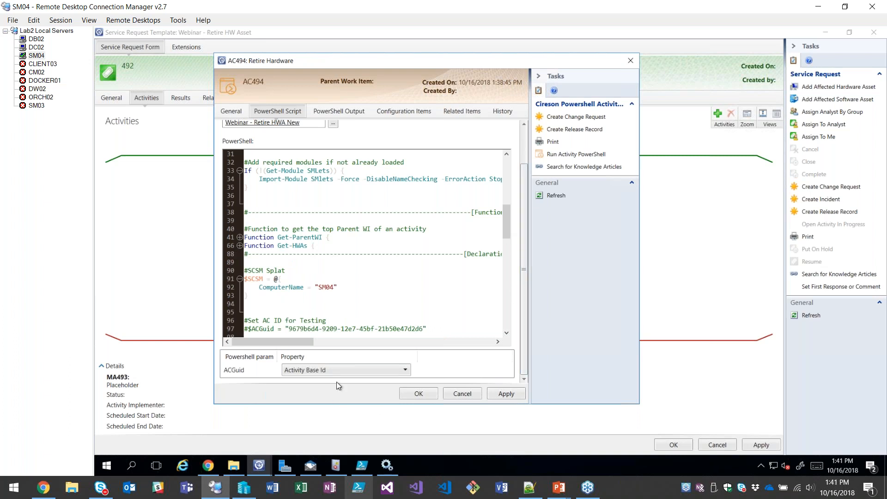
# Confirm the Retire Hardware activity with ACGuid mapped to Activity Base Id and save the service request template.
pyautogui.click(326, 369)
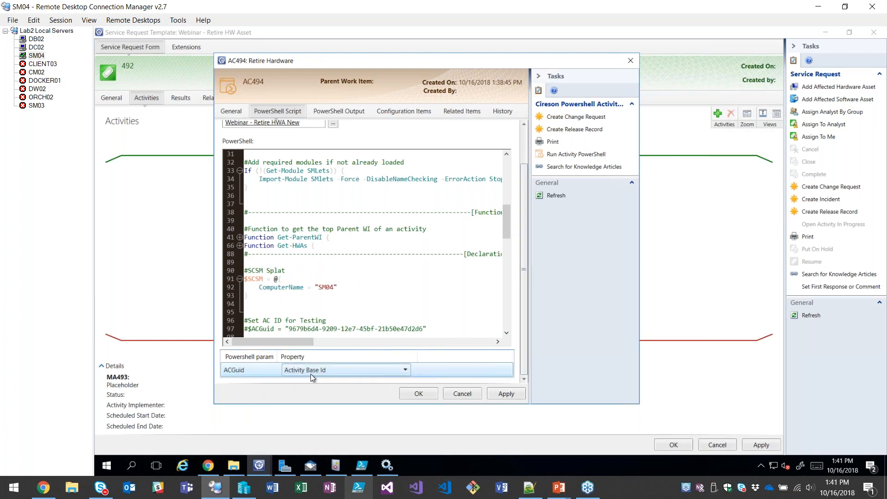
pyautogui.click(417, 395)
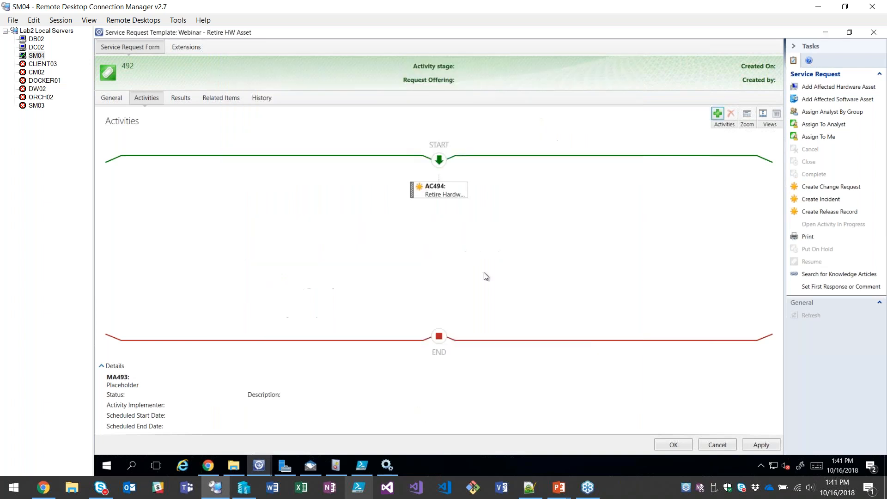
pyautogui.click(673, 445)
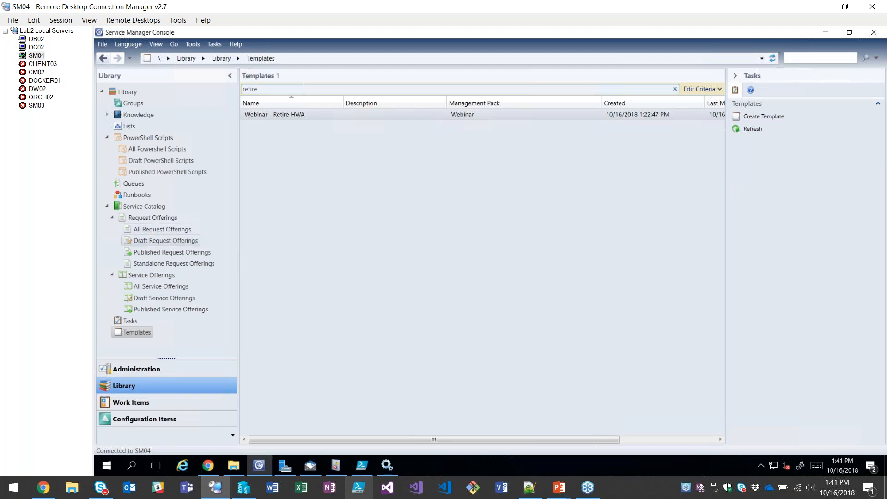
# Filter all request offerings by "retir" and open Webinar - Retire Hardware for advanced request offering editing.
pyautogui.click(166, 230)
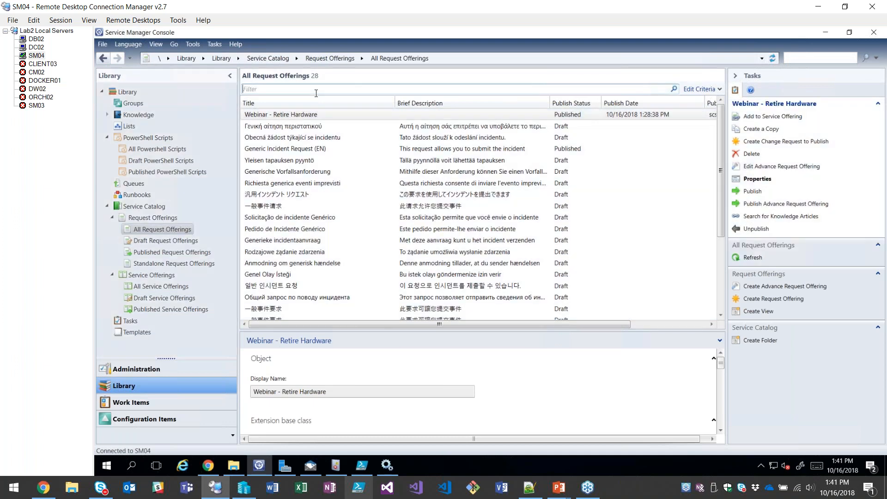
pyautogui.click(316, 93)
pyautogui.write('retir')
pyautogui.click(298, 115)
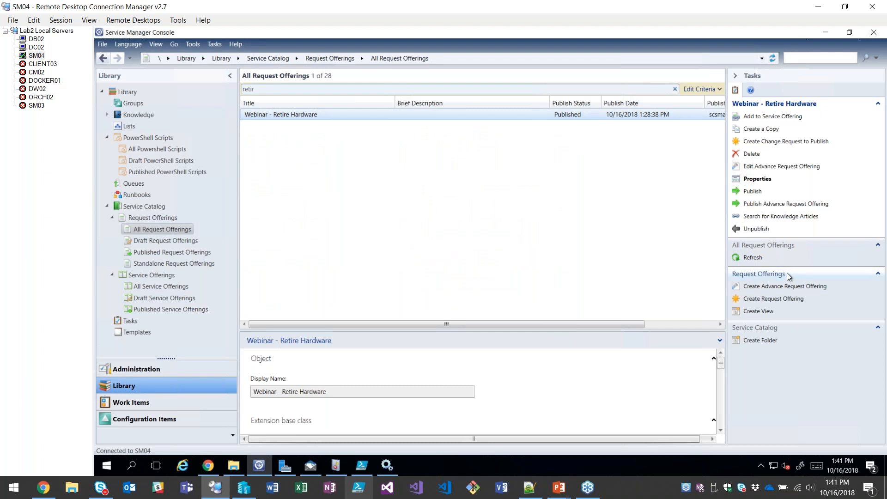
pyautogui.click(781, 166)
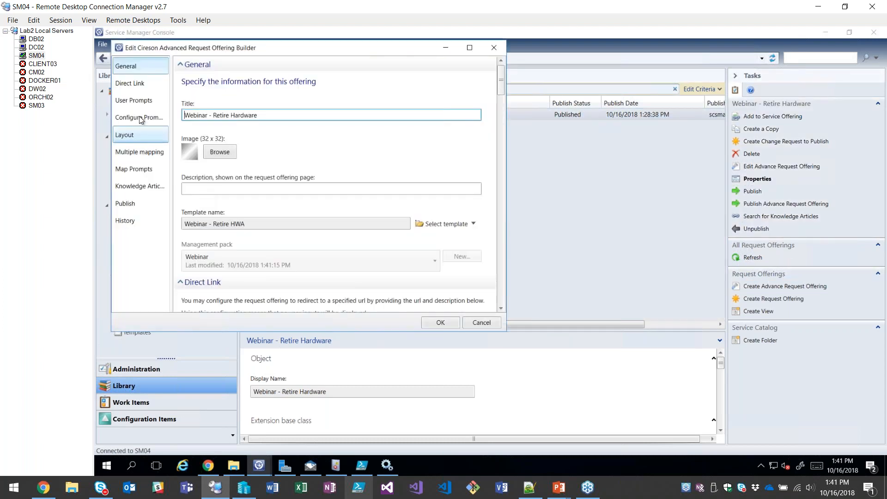
# Open the query criteria configuration of the "What equipment?" prompt.
pyautogui.click(139, 117)
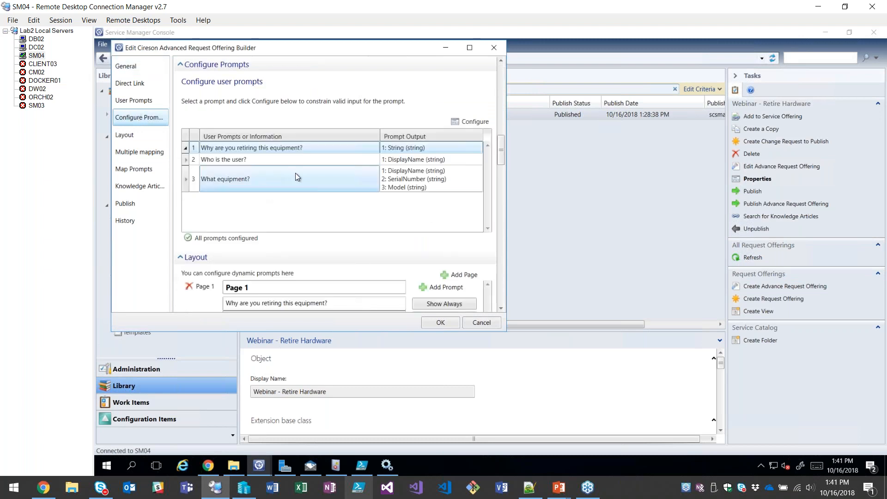
pyautogui.doubleClick(273, 178)
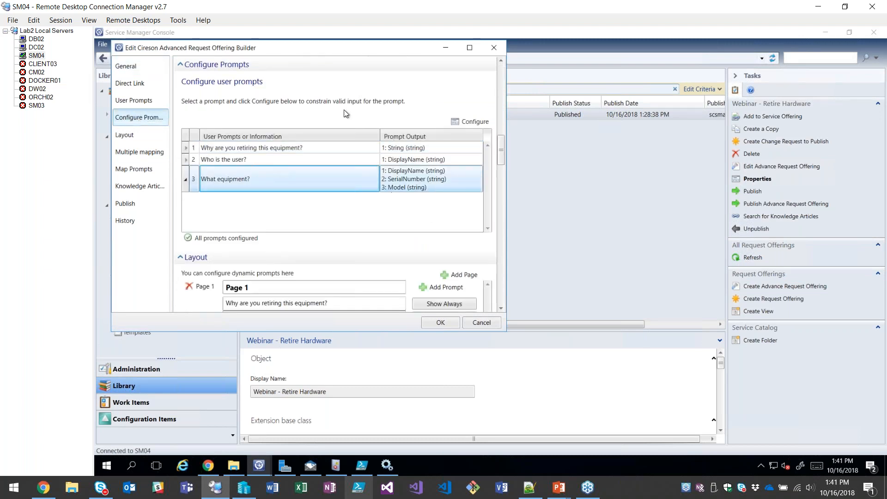
pyautogui.click(220, 115)
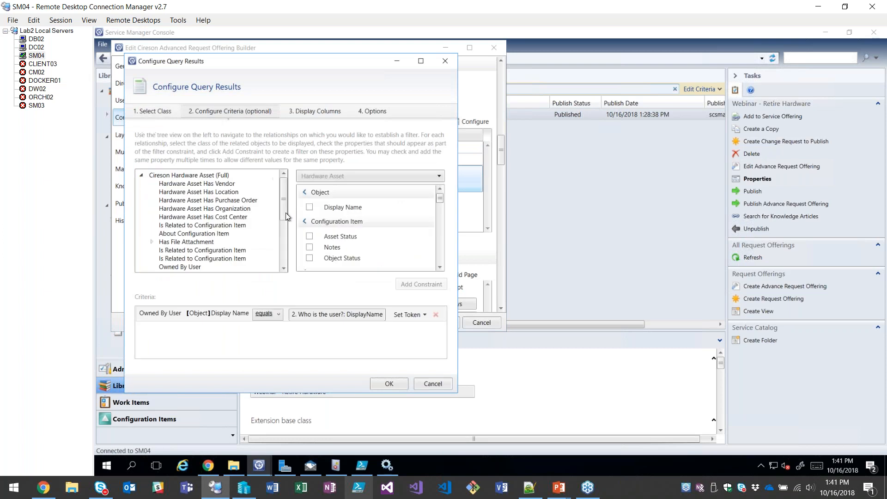
# Add a criterion to the equipment query requiring that HW Asset Status does not equal Retired.
pyautogui.moveTo(440, 201); pyautogui.dragTo(439, 229)
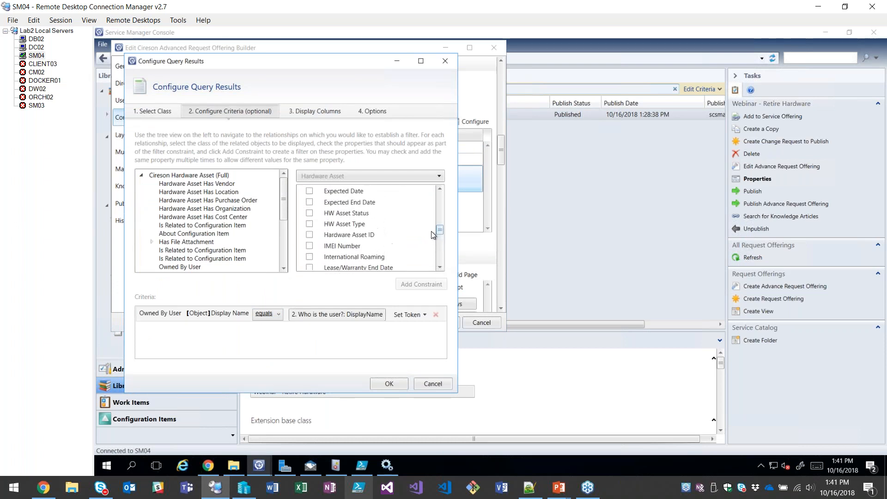
pyautogui.click(309, 216)
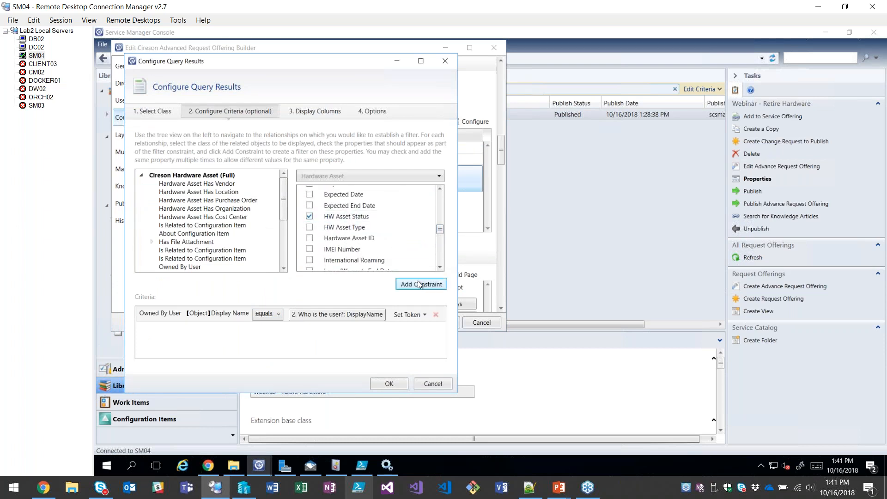
pyautogui.click(407, 285)
pyautogui.click(269, 332)
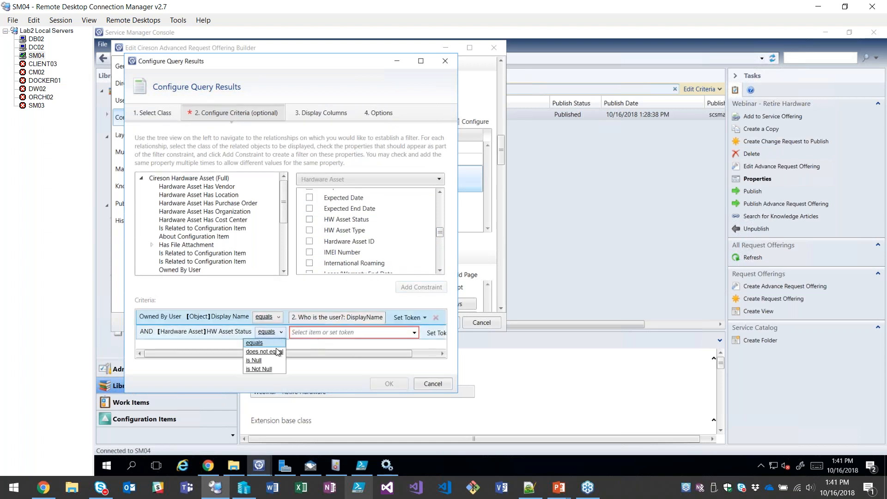
pyautogui.click(264, 352)
pyautogui.click(435, 333)
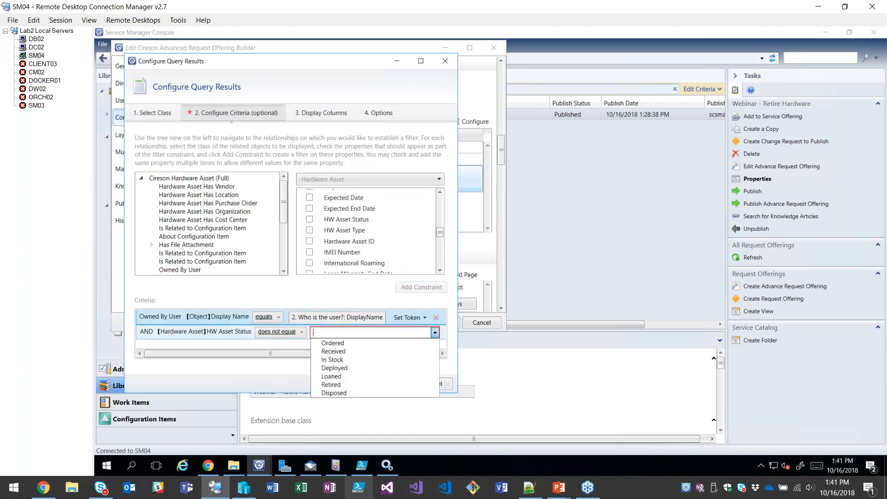
pyautogui.click(333, 383)
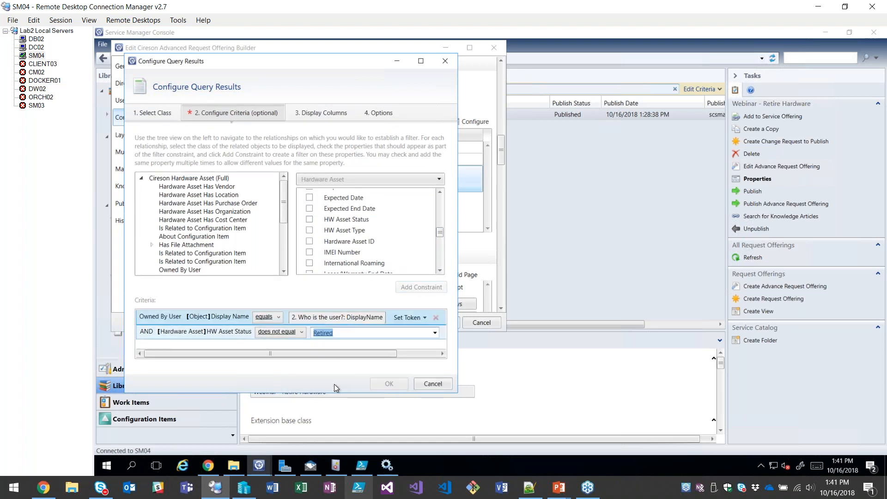
# Add HW Asset Status to the equipment query's display columns and save the query and the request offering.
pyautogui.click(304, 113)
pyautogui.scroll(-5, 438, 214)
pyautogui.scroll(-6, 436, 231)
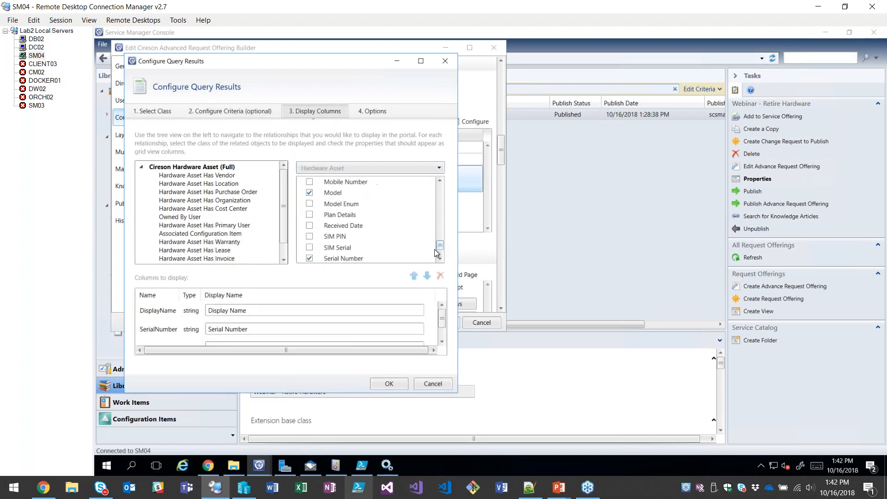
pyautogui.scroll(6, 356, 231)
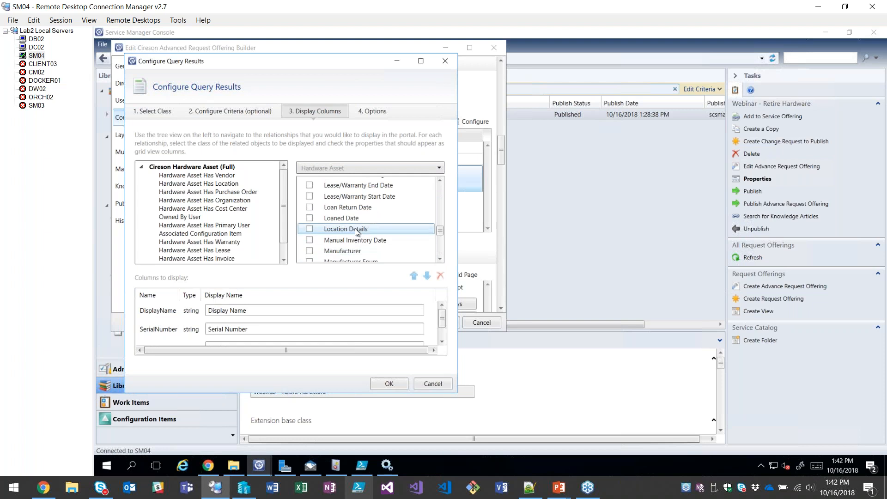
pyautogui.click(390, 383)
pyautogui.click(429, 322)
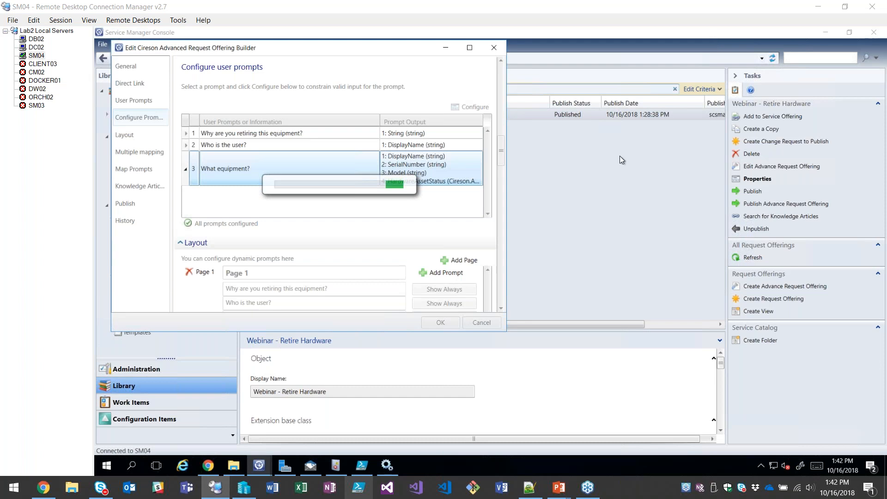
# Switch to the Services console and restart the Cireson Cache Builder service.
pyautogui.click(386, 466)
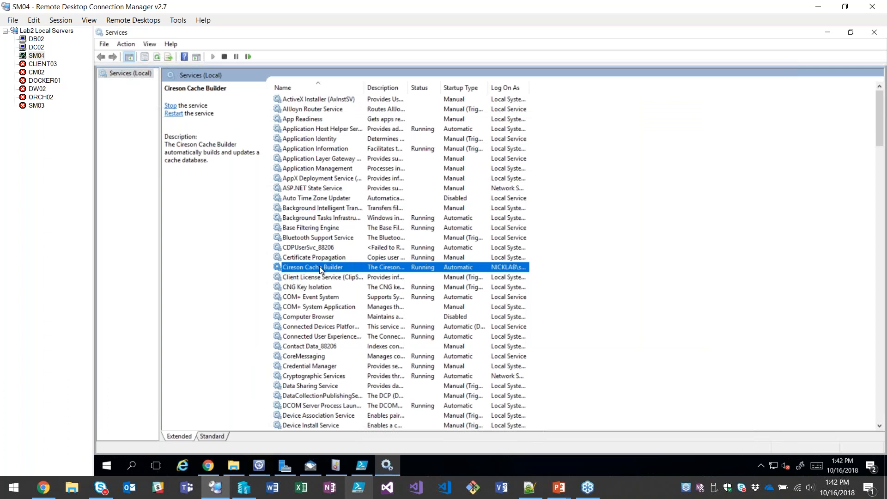
pyautogui.rightClick(319, 267)
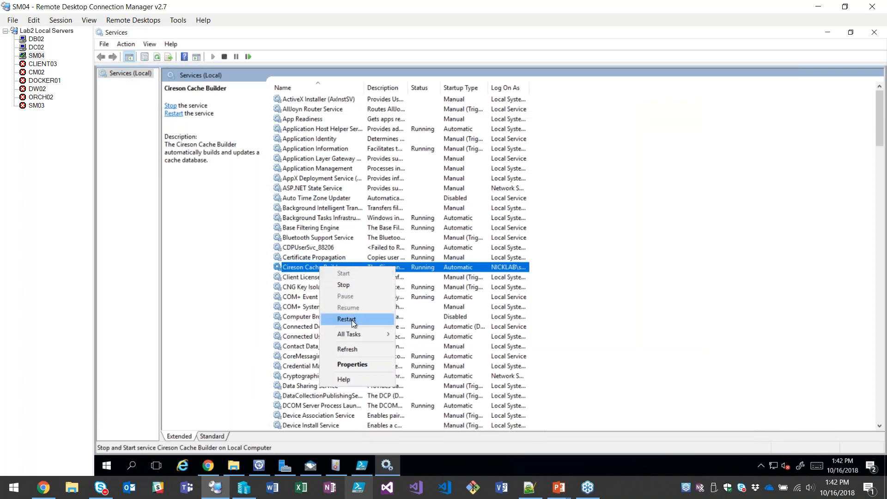
pyautogui.click(351, 320)
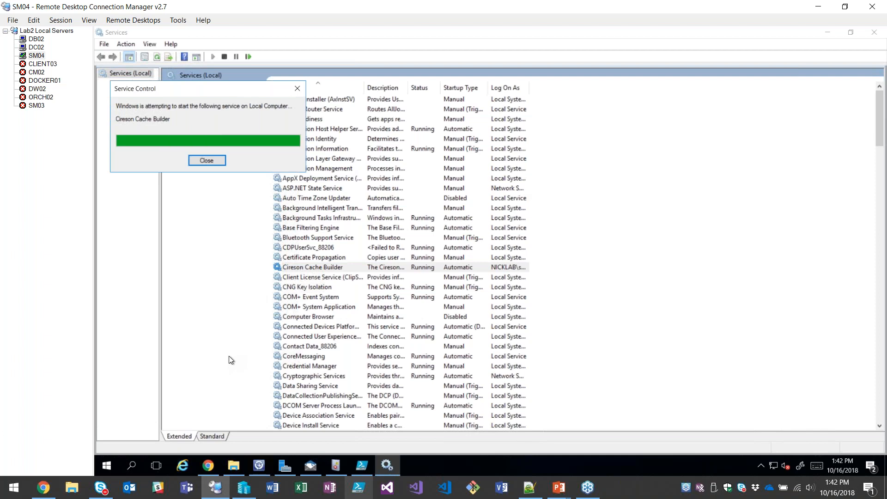
# Switch to the IT Service Portal in Chrome and open the Webinar - Retire Hardware request form at its equipment prompt.
pyautogui.click(211, 467)
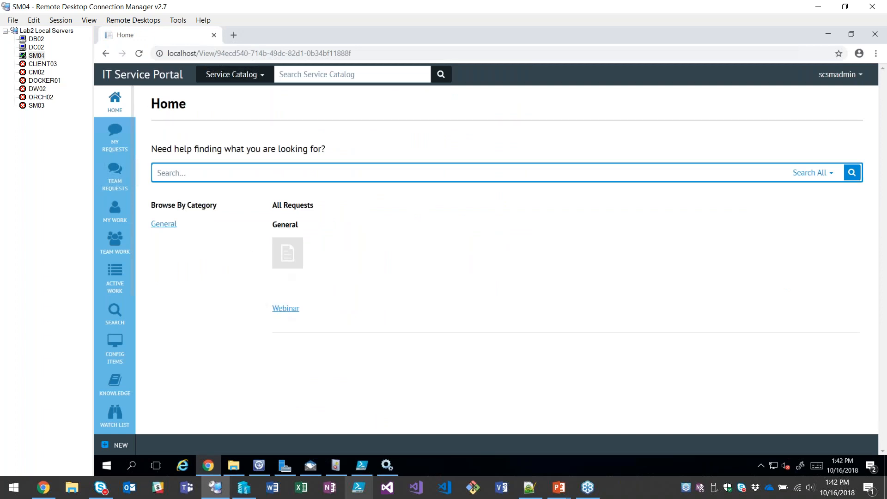
pyautogui.click(282, 264)
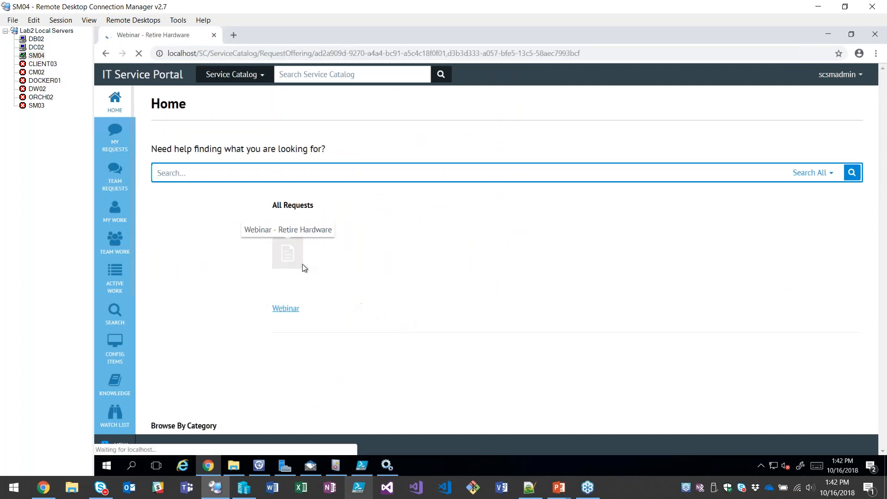
pyautogui.scroll(-5, 457, 212)
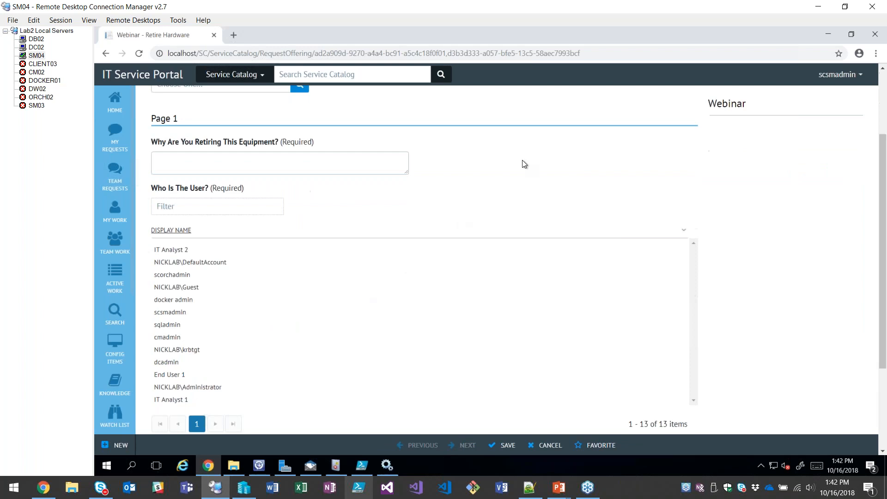
pyautogui.scroll(-1, 538, 149)
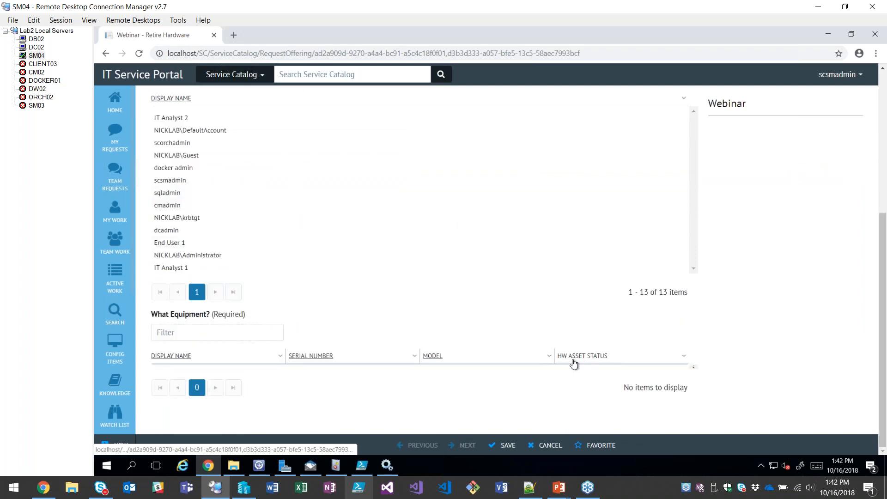
# Select End User 1 as the user and StockLaptop-4-27-18-4 as the equipment, and try to submit the request.
pyautogui.click(179, 230)
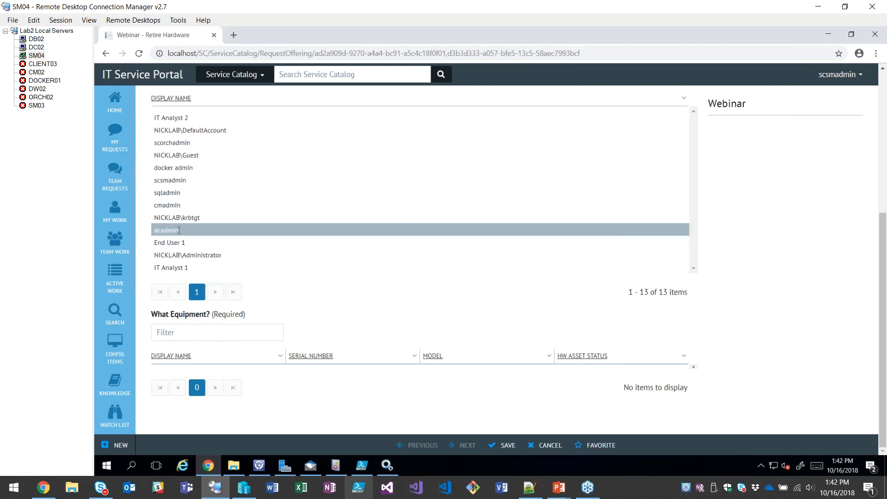
pyautogui.click(178, 242)
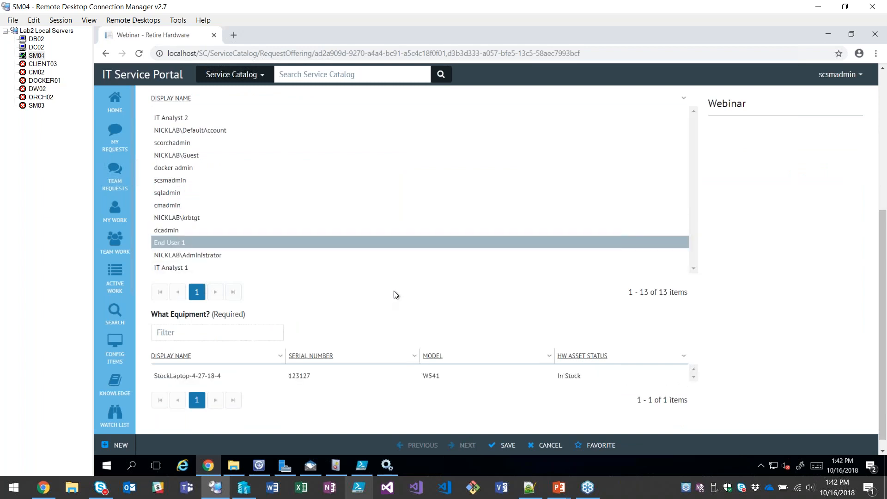
pyautogui.scroll(-1, 394, 289)
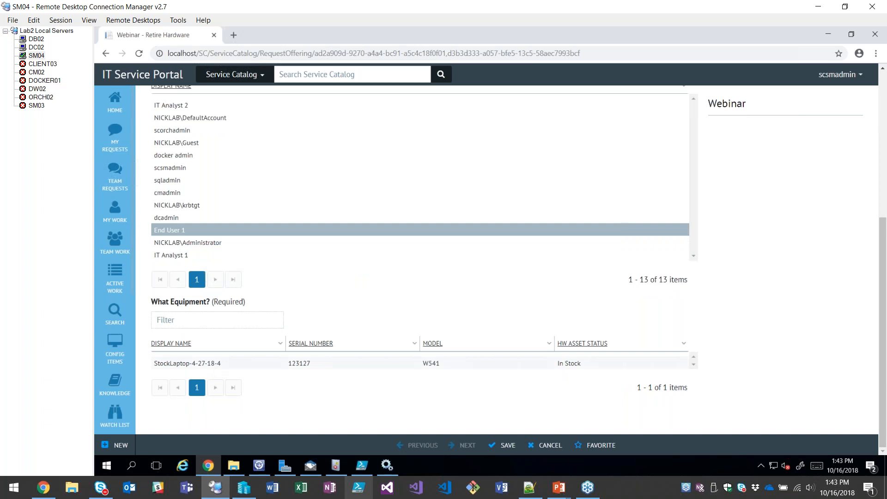
pyautogui.click(218, 362)
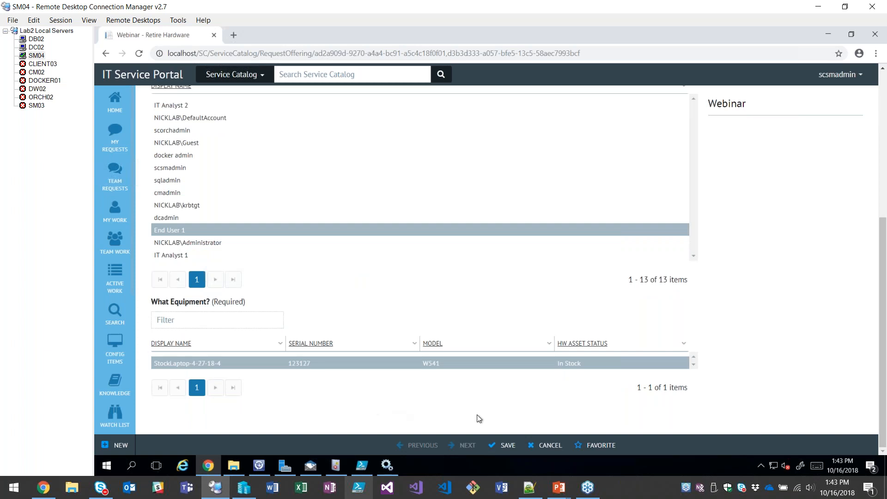
pyautogui.click(499, 446)
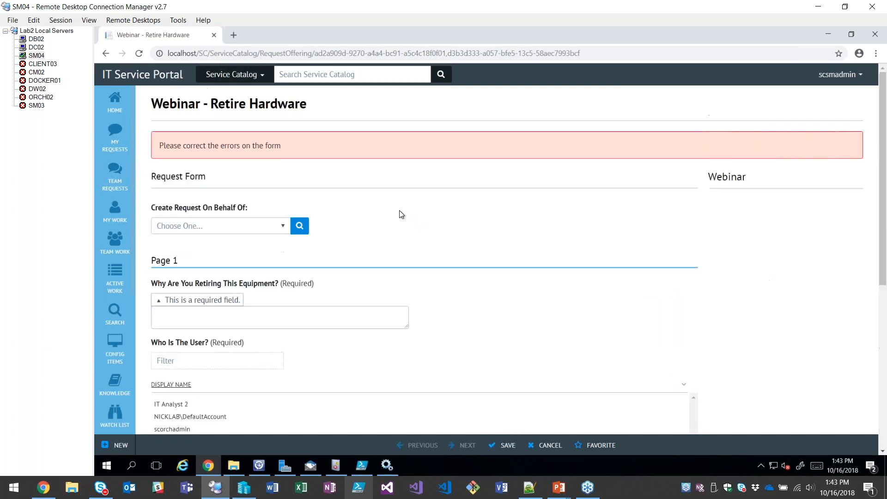
# Enter "Because I'm doing a webinar" as the reason for retiring the equipment and submit the request.
pyautogui.scroll(-1, 277, 240)
pyautogui.click(207, 268)
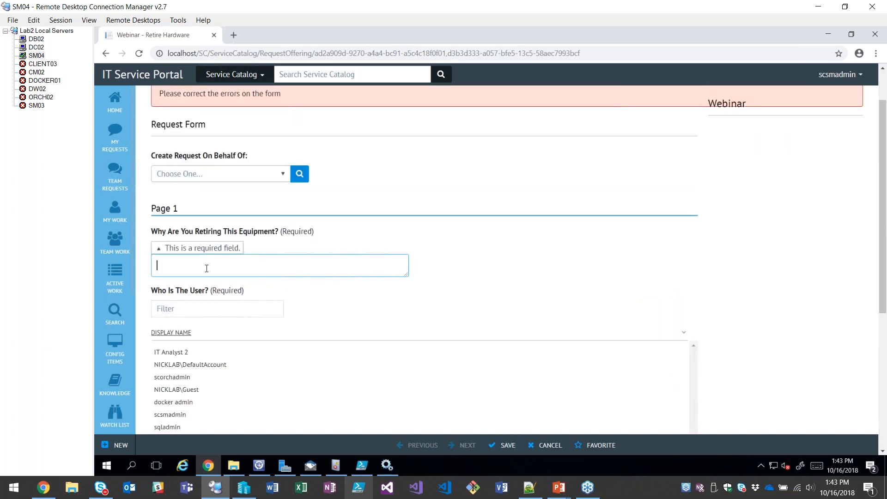
pyautogui.write("Because I'm doing a webinar")
pyautogui.click(505, 348)
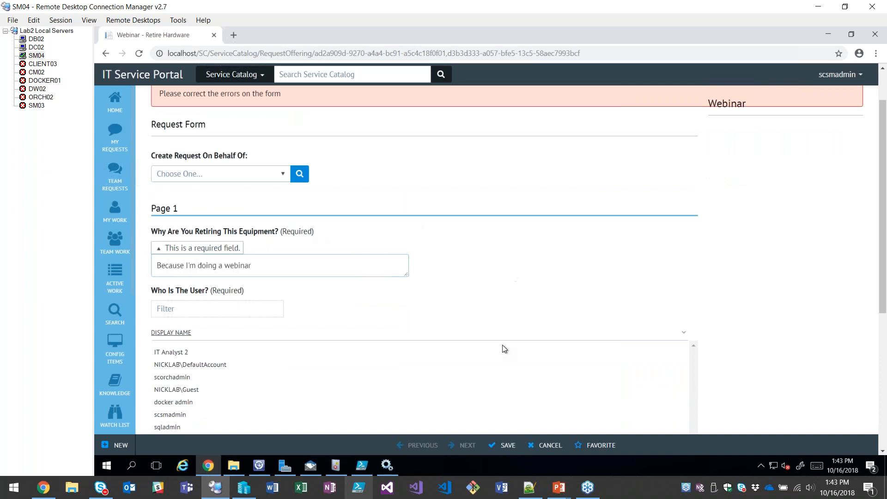
pyautogui.click(503, 445)
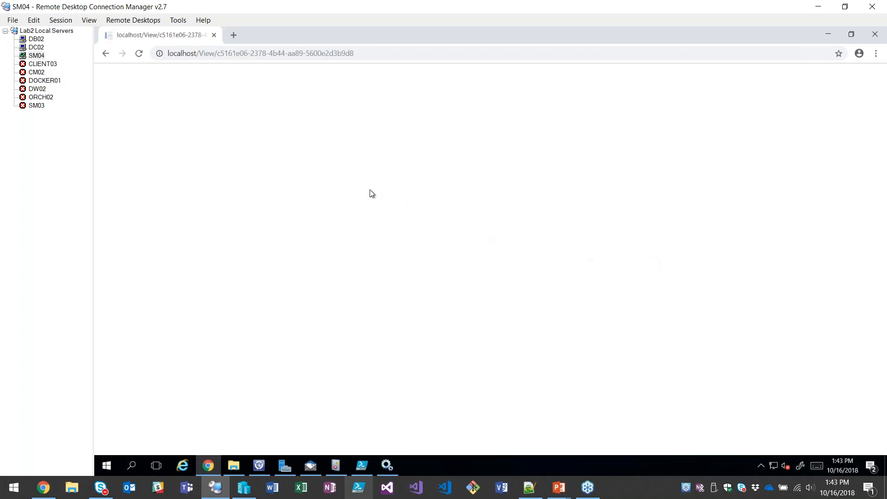
# Open the newly submitted service request and examine its Retire Hardware activity and its related configuration items.
pyautogui.click(243, 146)
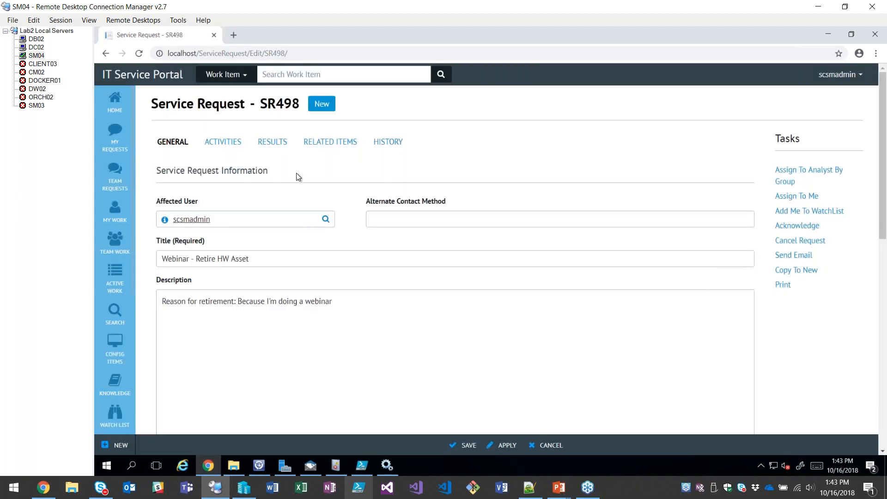
pyautogui.click(223, 143)
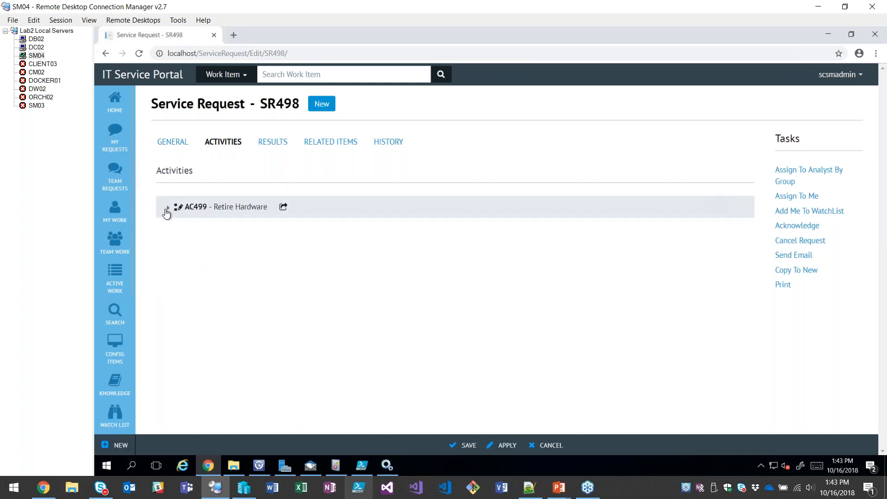
pyautogui.click(165, 208)
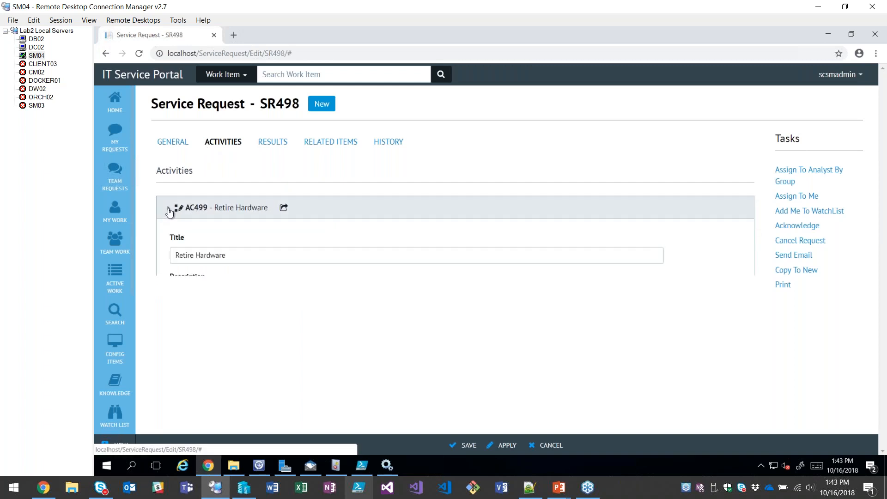
pyautogui.scroll(-2, 171, 208)
pyautogui.scroll(1, 188, 157)
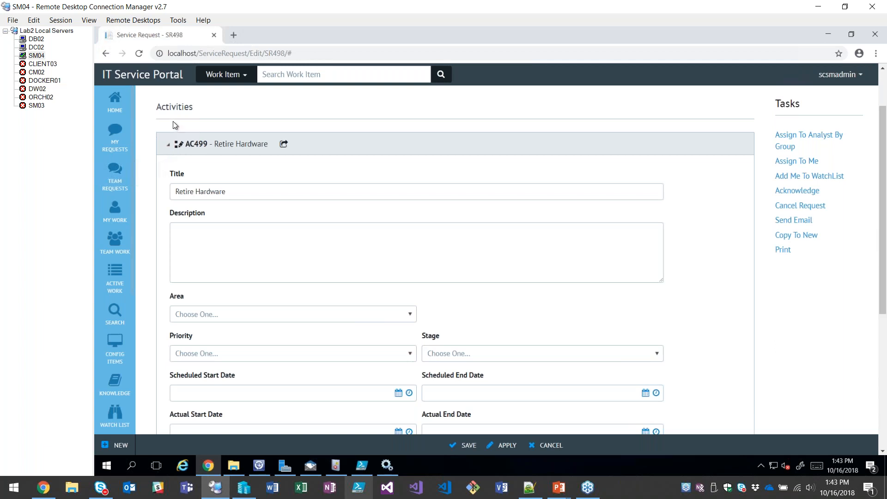
pyautogui.scroll(-5, 239, 237)
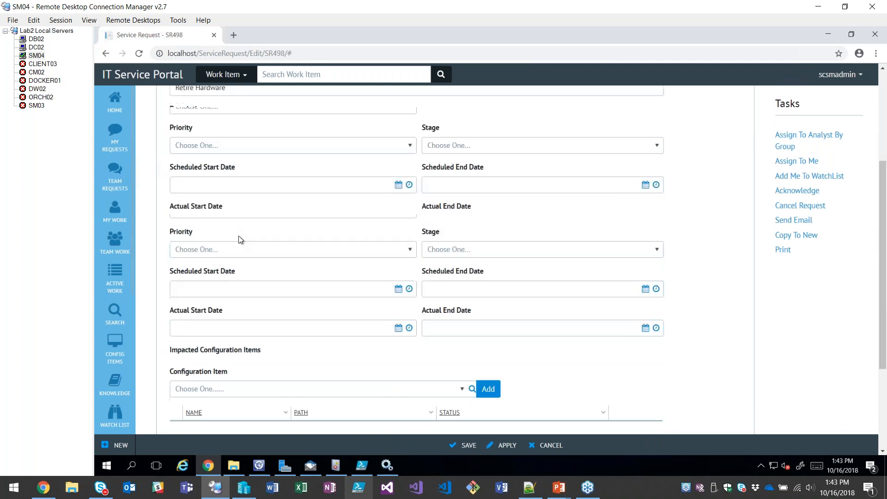
pyautogui.scroll(5, 330, 267)
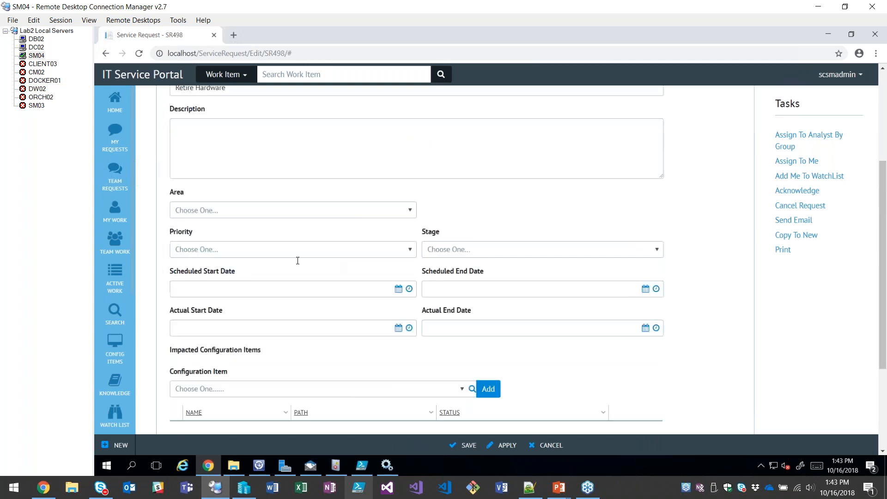
pyautogui.scroll(1, 176, 175)
pyautogui.click(168, 207)
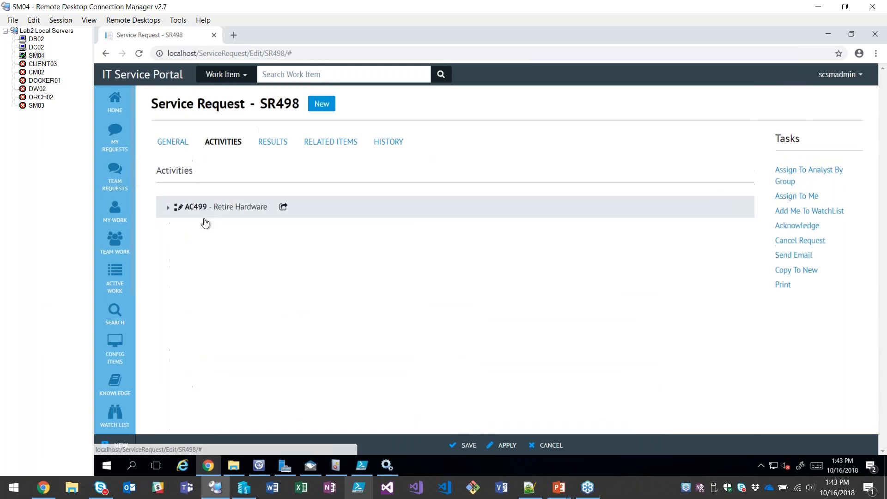
pyautogui.click(323, 144)
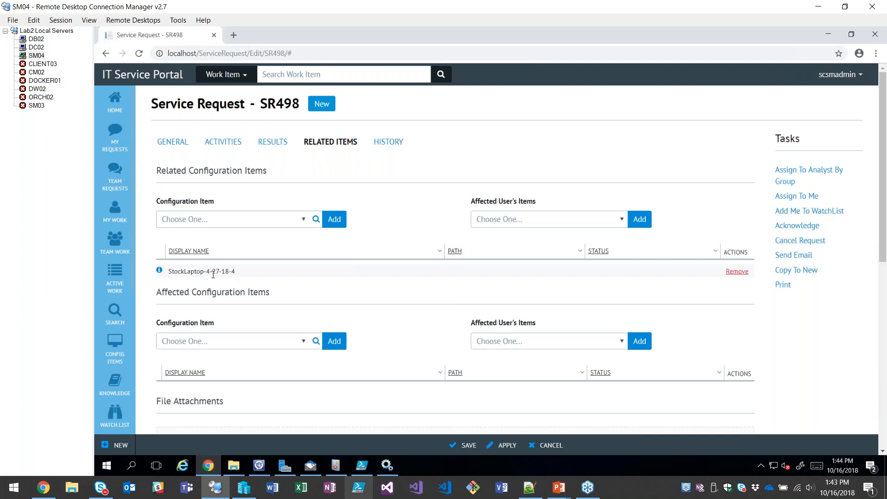
# Switch to the Service Manager Console and check the asset statuses in the All Hardware Assets view.
pyautogui.click(262, 472)
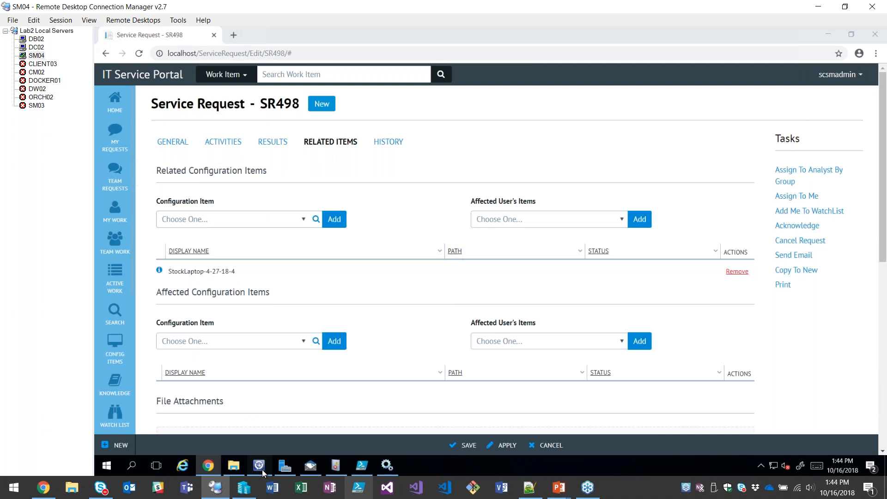
pyautogui.click(147, 418)
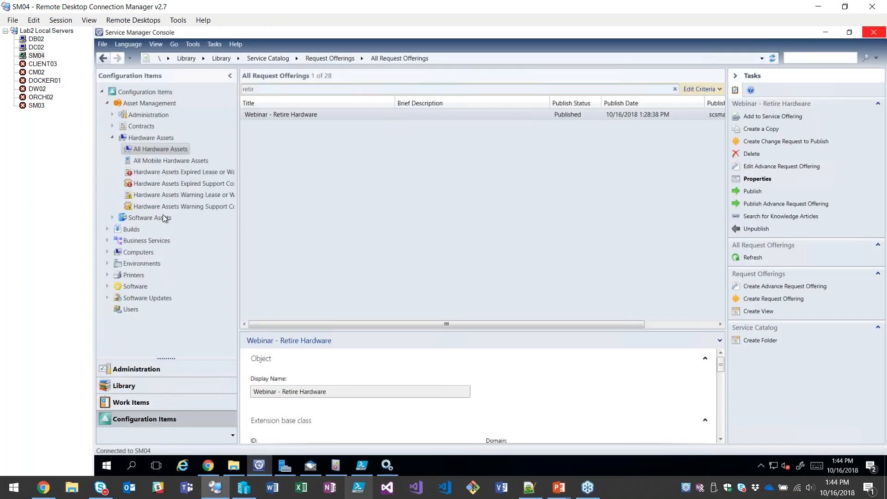
pyautogui.click(170, 163)
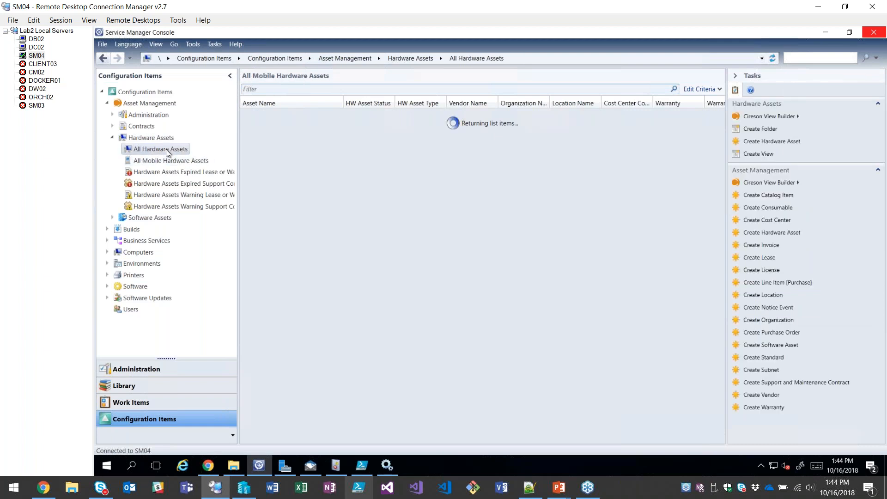
pyautogui.click(166, 149)
pyautogui.click(180, 183)
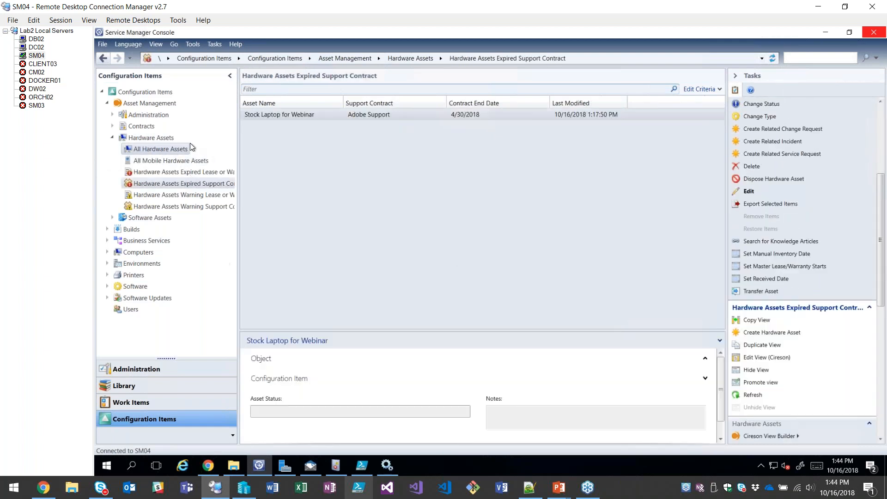
pyautogui.click(187, 148)
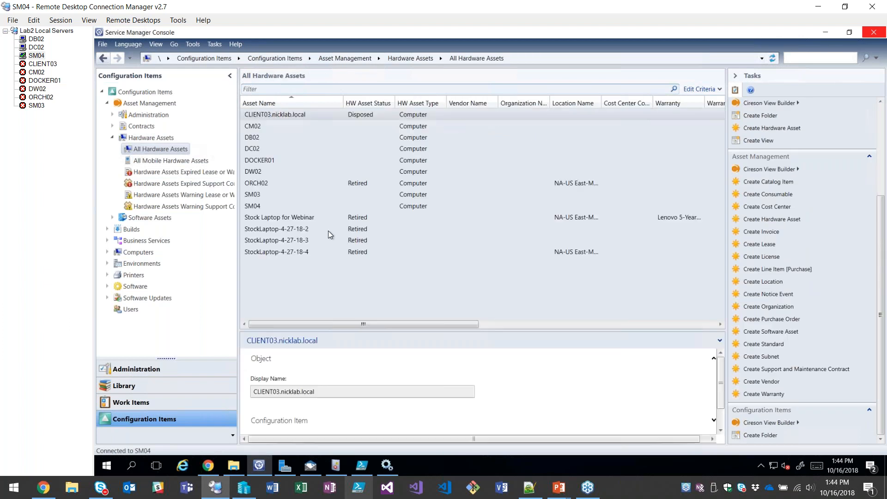
# Switch back to the portal in Chrome, reload the service request, and check the status of the request and its Retire Hardware activity.
pyautogui.click(210, 466)
pyautogui.click(174, 142)
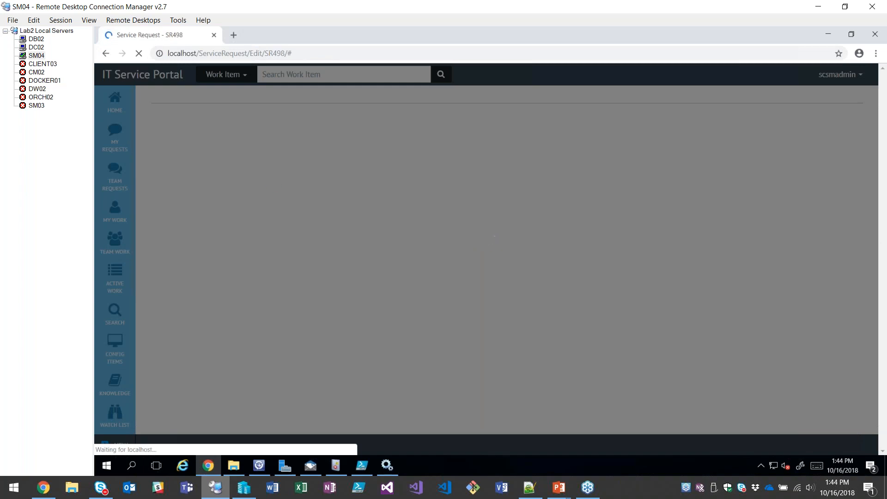
pyautogui.scroll(-3, 727, 295)
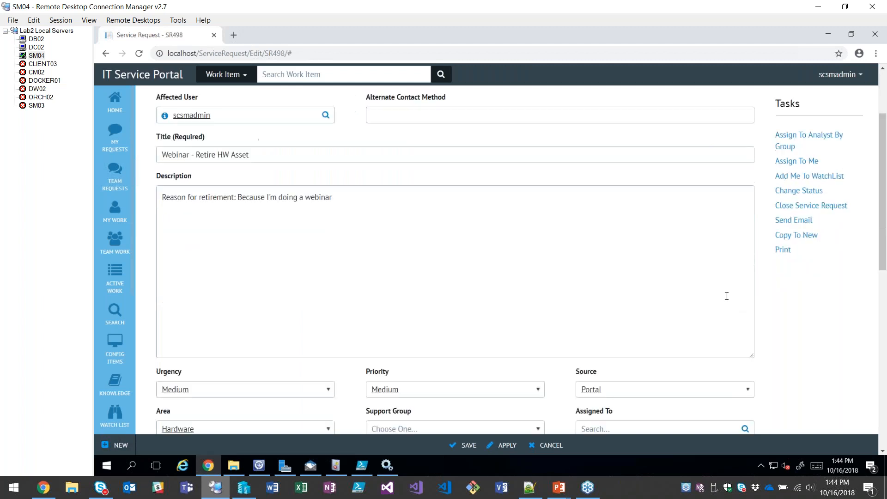
pyautogui.scroll(3, 383, 239)
pyautogui.click(223, 142)
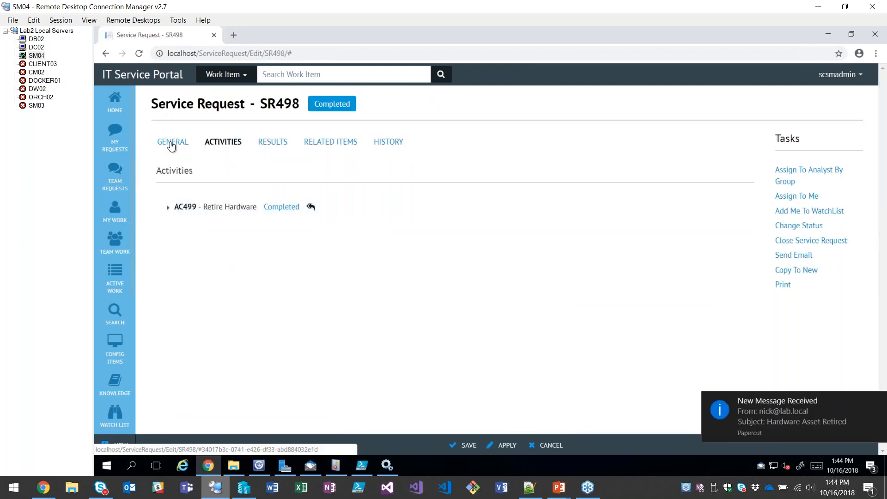
pyautogui.click(171, 142)
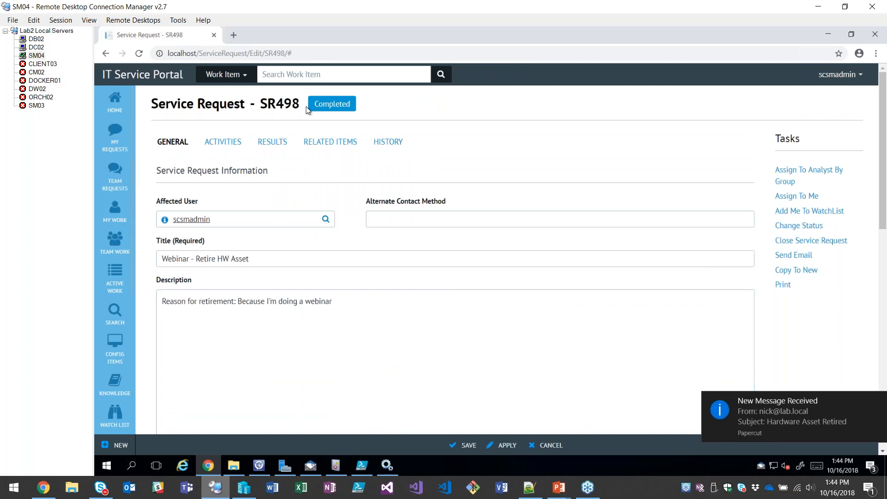
pyautogui.moveTo(305, 108); pyautogui.dragTo(389, 100)
pyautogui.click(508, 168)
# Read the status change and Updated By Automation entries in the service request's Action Log.
pyautogui.scroll(-5, 776, 314)
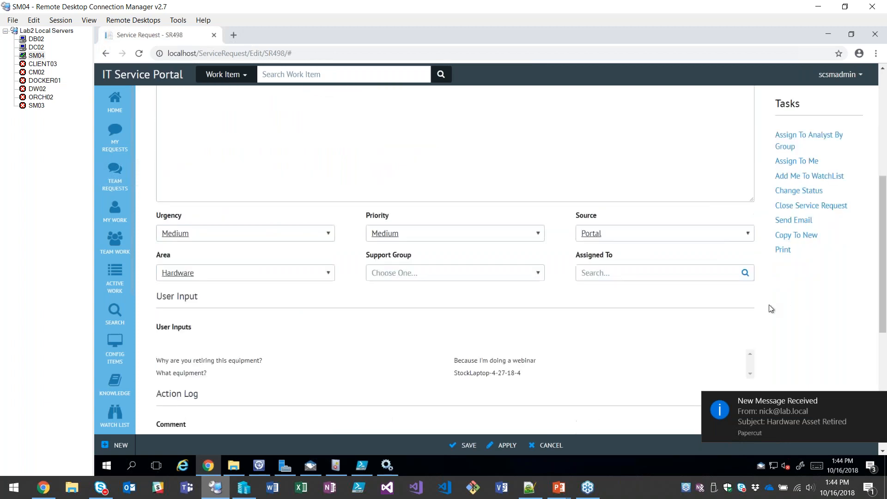
pyautogui.scroll(-5, 771, 309)
pyautogui.click(160, 342)
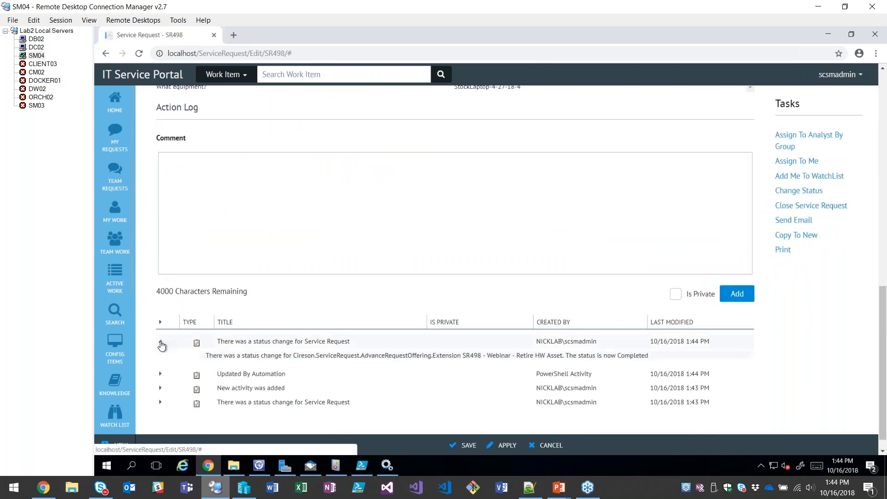
pyautogui.click(160, 343)
pyautogui.click(160, 355)
pyautogui.moveTo(206, 369); pyautogui.dragTo(315, 379)
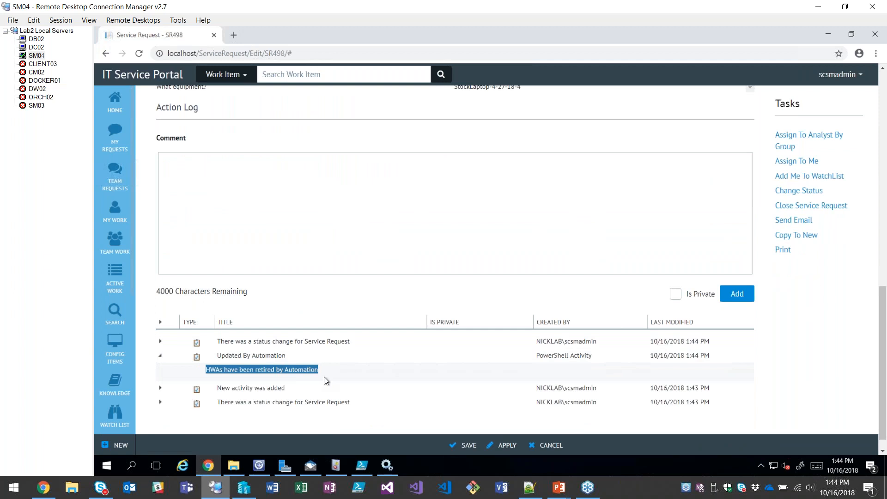
# Switch to the Service Manager Console, inspect the latest history entry of StockLaptop-4-27-18-4, and close its form without changes.
pyautogui.click(263, 464)
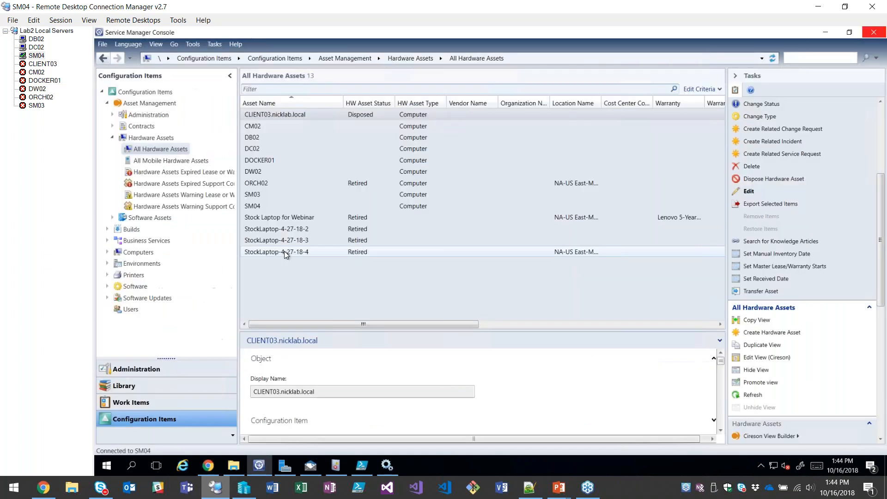
pyautogui.click(284, 251)
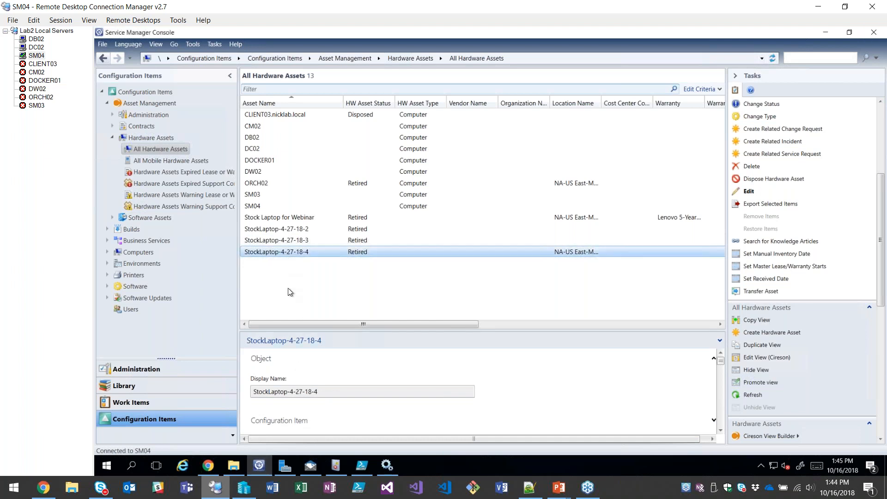
pyautogui.doubleClick(286, 253)
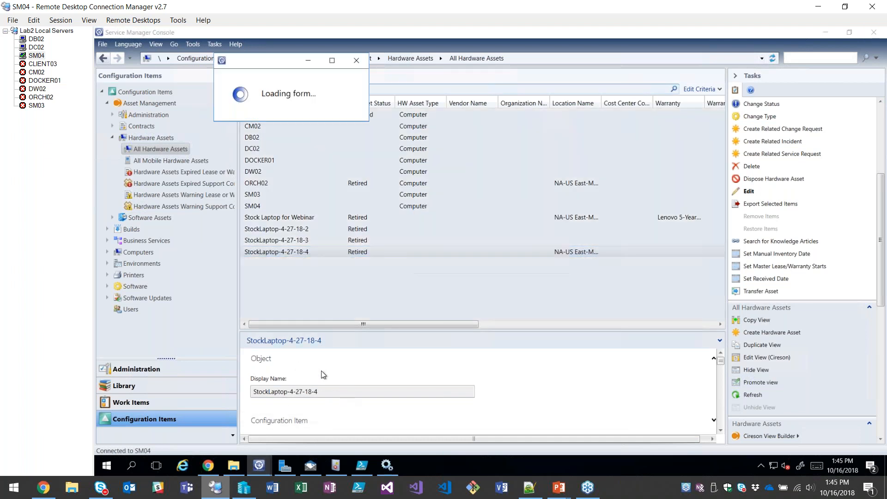
pyautogui.click(441, 109)
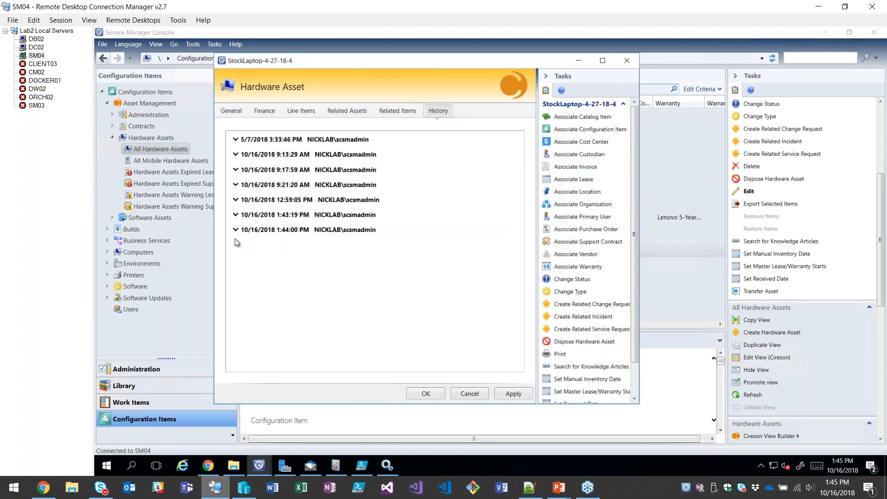
pyautogui.click(236, 230)
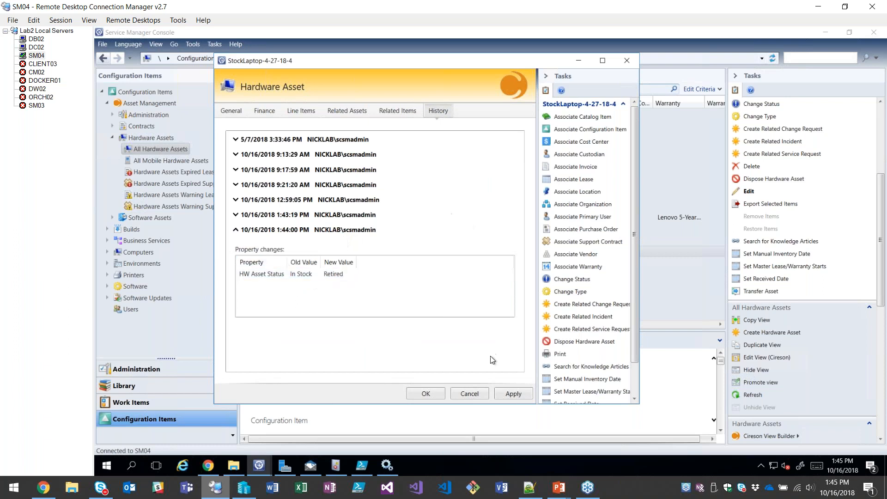
pyautogui.click(478, 392)
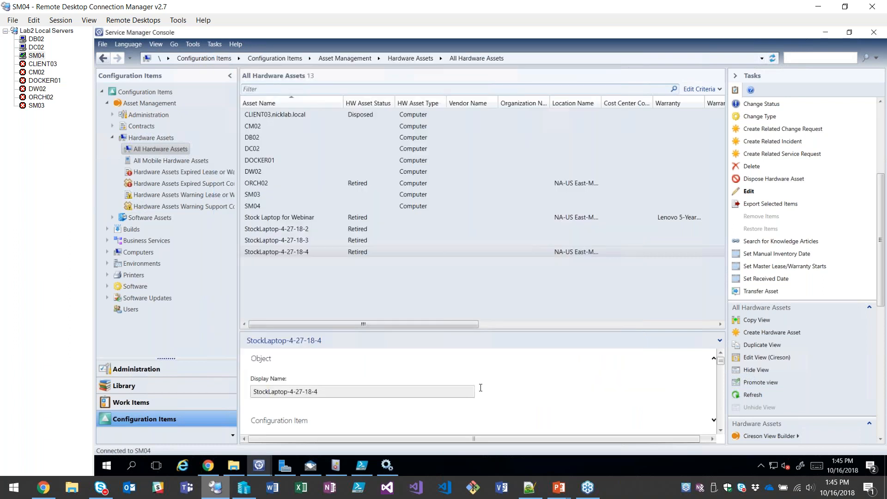
# Return to the portal in Chrome and open a new Webinar - Retire Hardware request form from the home page.
pyautogui.click(208, 465)
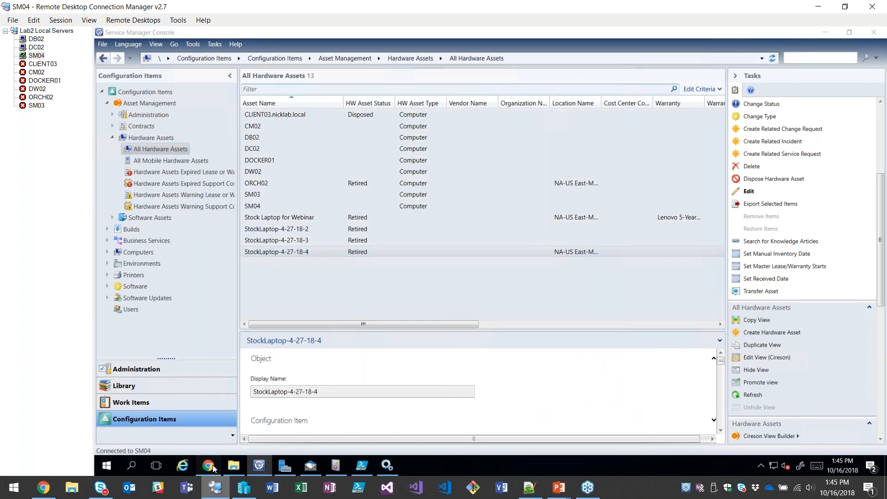
pyautogui.scroll(5, 220, 313)
pyautogui.scroll(5, 219, 314)
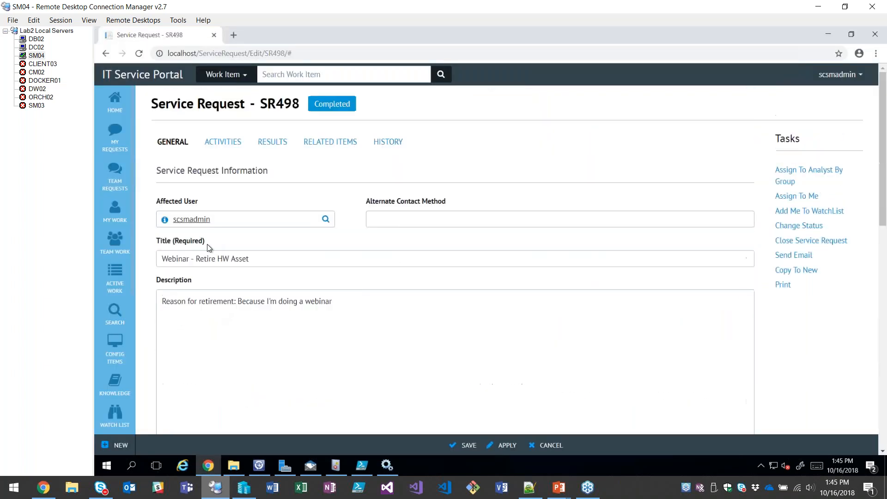
pyautogui.click(121, 105)
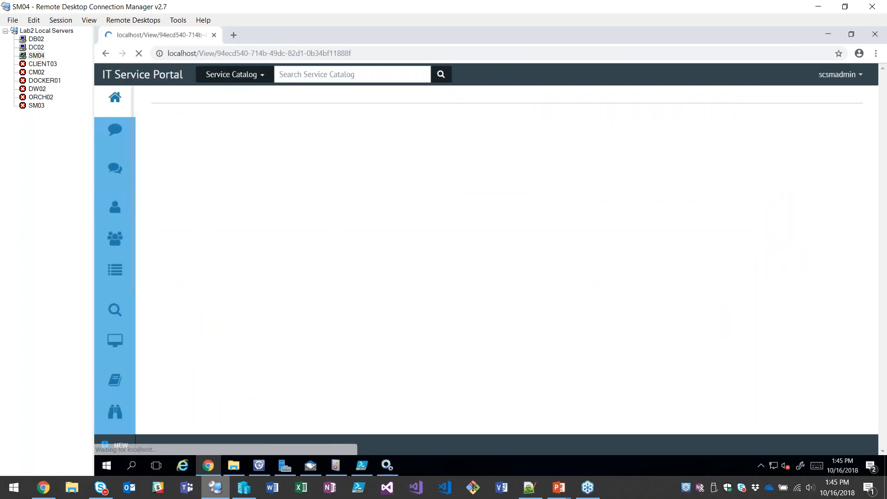
pyautogui.click(287, 254)
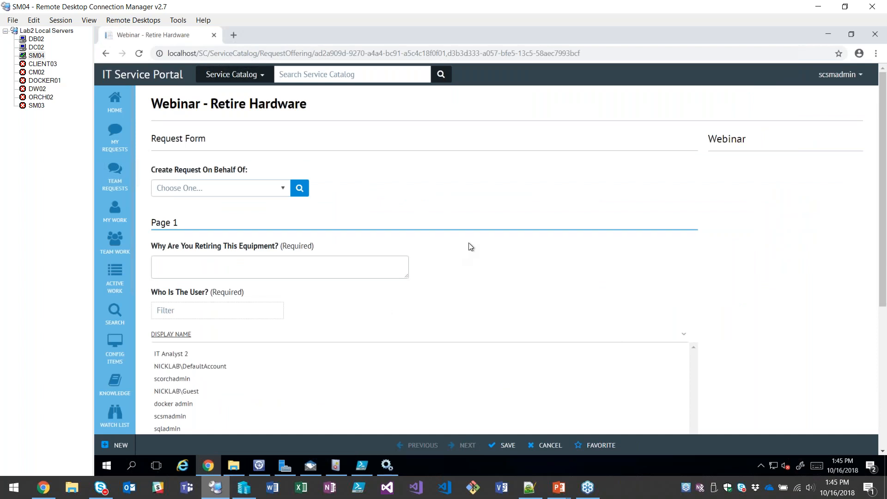
pyautogui.scroll(-1, 492, 218)
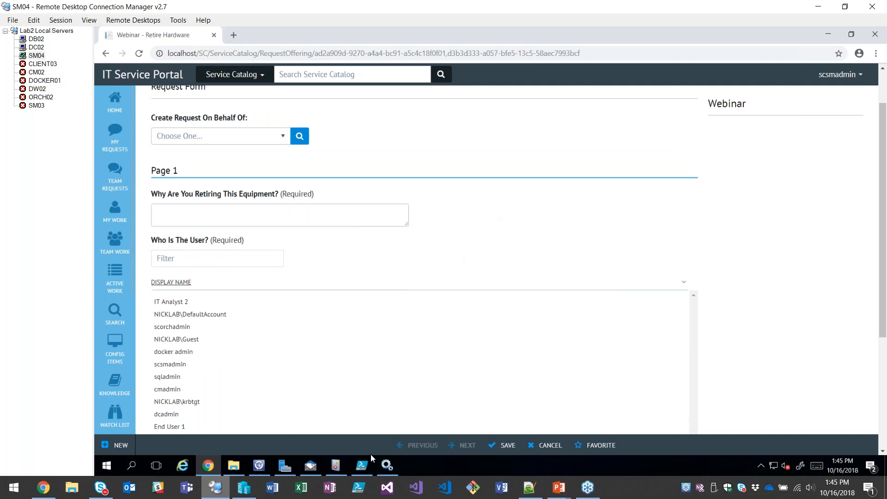
# Check the latest Hardware Asset Retired notification in Papercut, then return to the request form in Chrome.
pyautogui.click(308, 467)
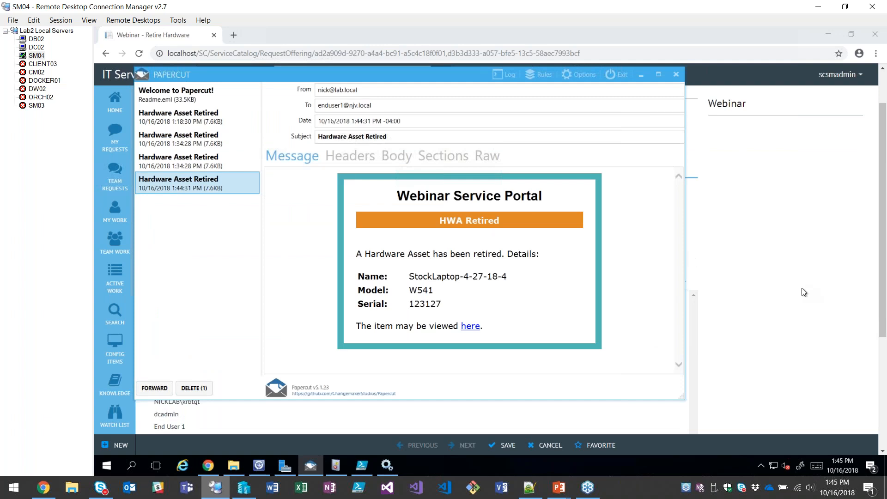
pyautogui.hotkey('alt', 'Tab')
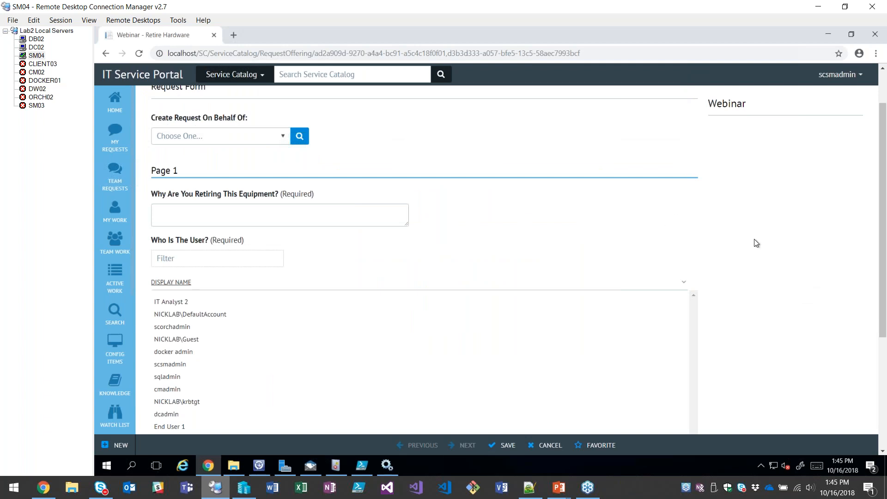
# Try different users in the retirement request form, ending with cmadmin, and check the What Equipment list for that user's assets.
pyautogui.scroll(-1, 749, 301)
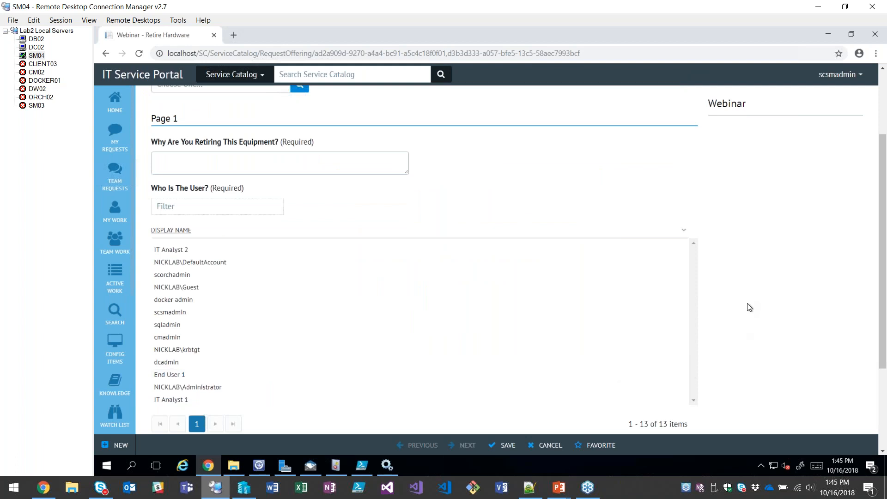
pyautogui.click(226, 262)
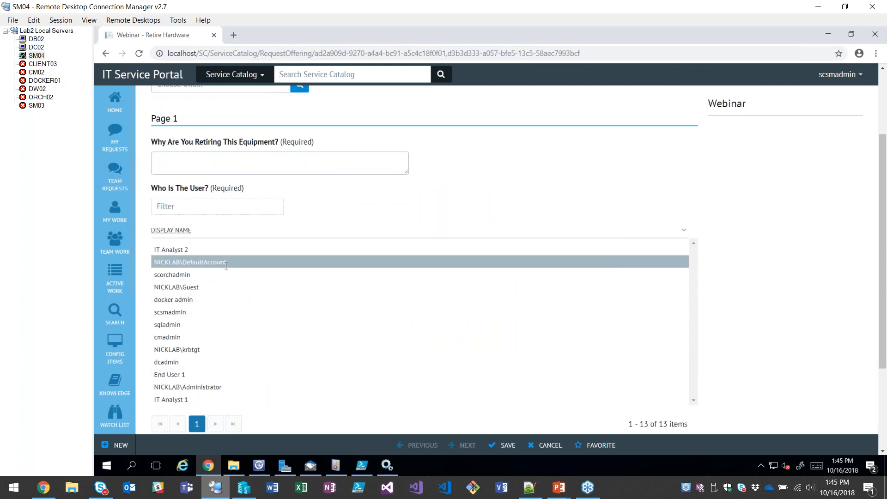
pyautogui.click(186, 349)
pyautogui.click(186, 336)
pyautogui.scroll(-2, 189, 326)
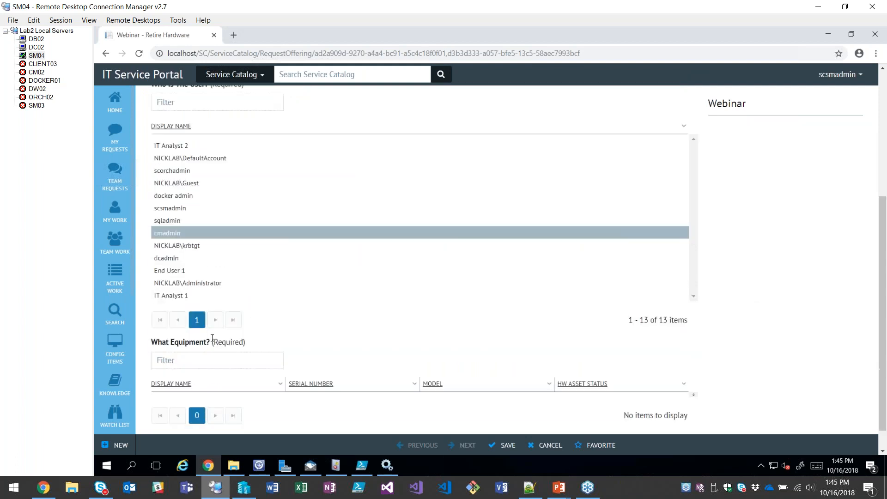
pyautogui.scroll(-1, 237, 383)
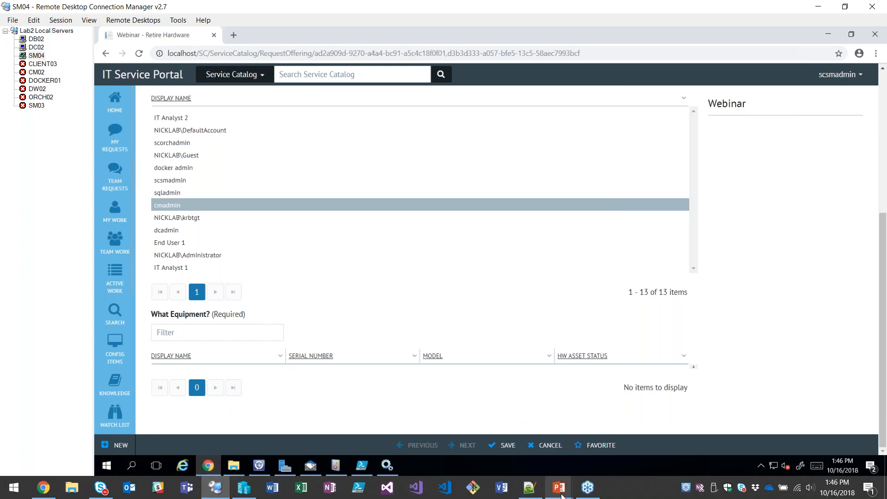
# Switch to the PowerPoint slide show and advance past the Automating Retirement slide to reveal the closing line about taking a vacation.
pyautogui.click(561, 495)
pyautogui.click(532, 442)
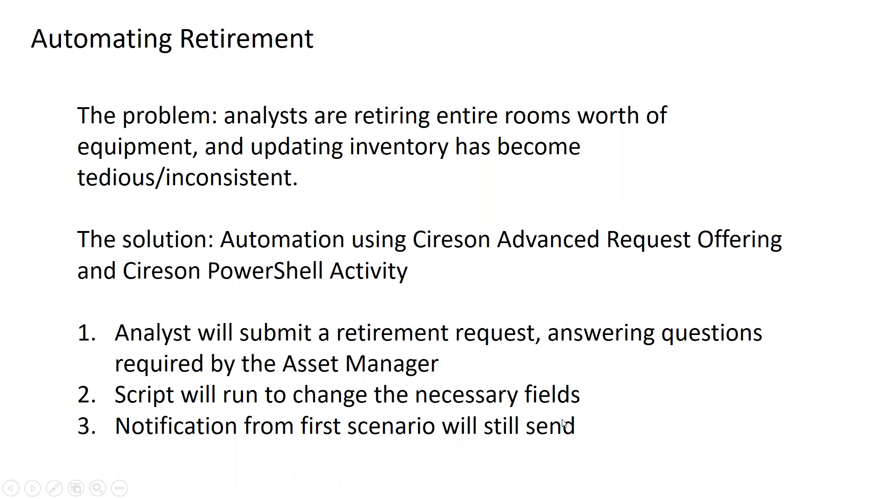
pyautogui.click(699, 412)
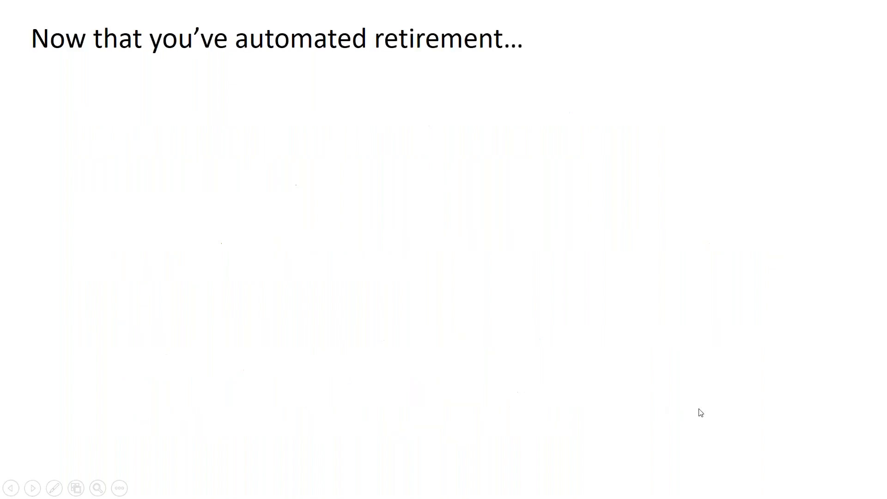
pyautogui.click(629, 314)
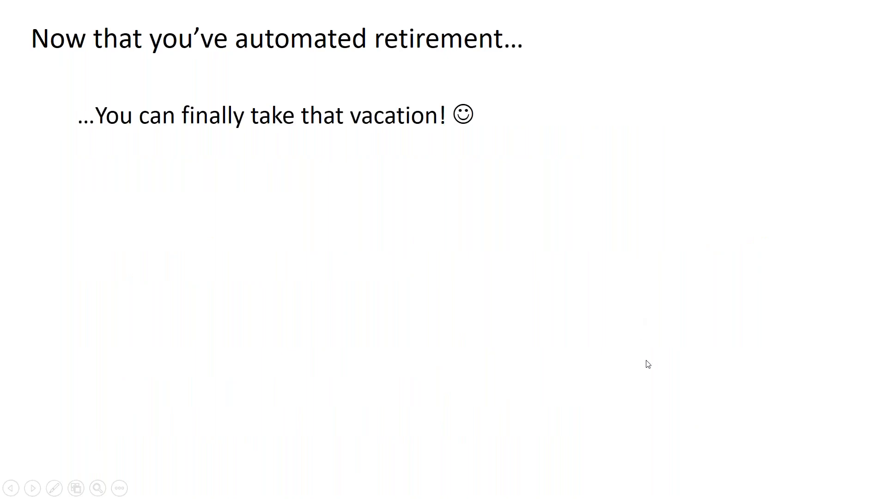
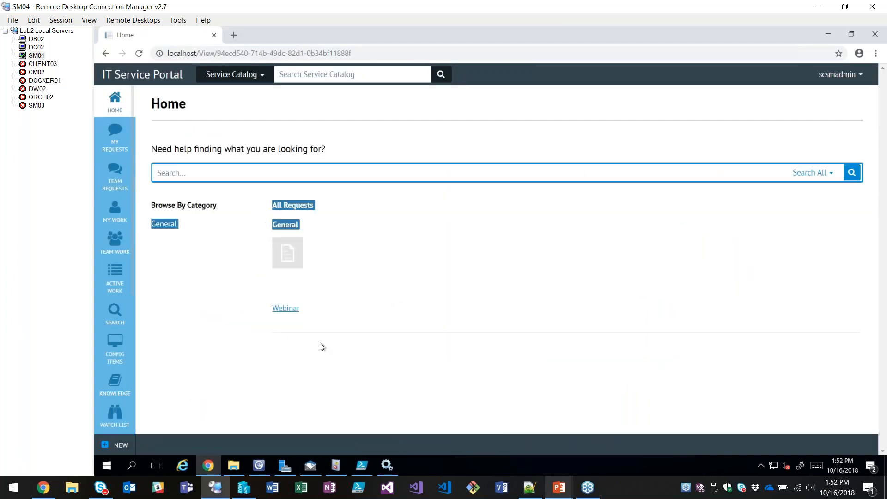
# Open the Webinar - Retire Hardware request form, switch to the Service Manager Console and display the Library's Groups list.
pyautogui.click(278, 260)
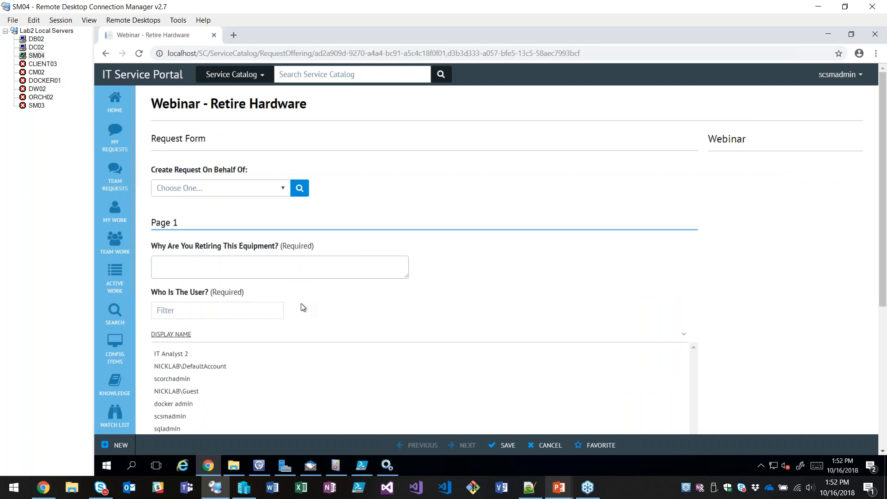
pyautogui.click(261, 464)
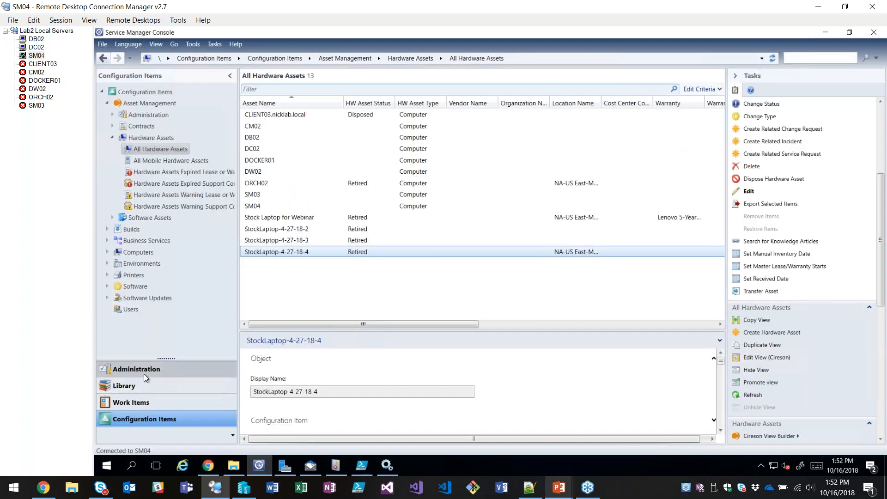
pyautogui.click(161, 369)
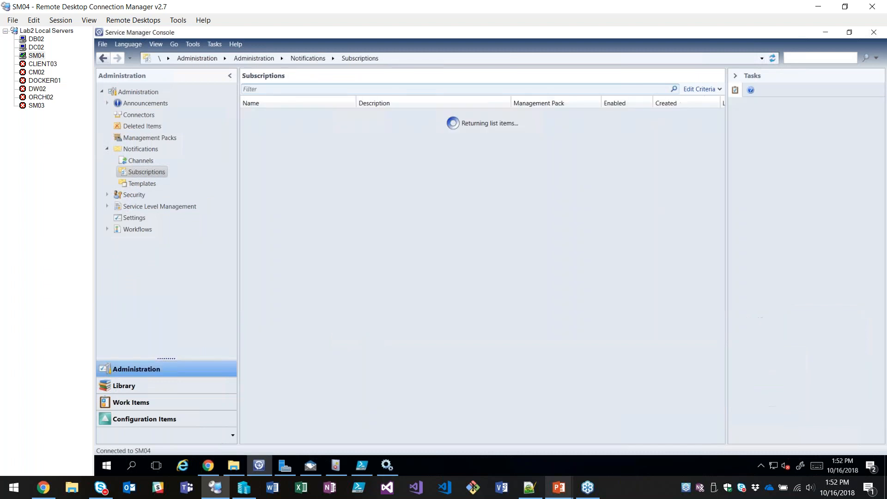
pyautogui.click(149, 386)
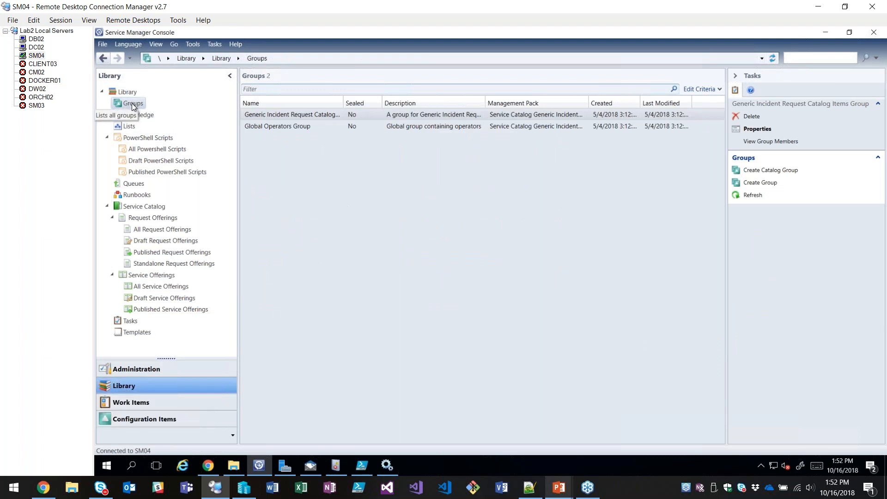
pyautogui.click(622, 205)
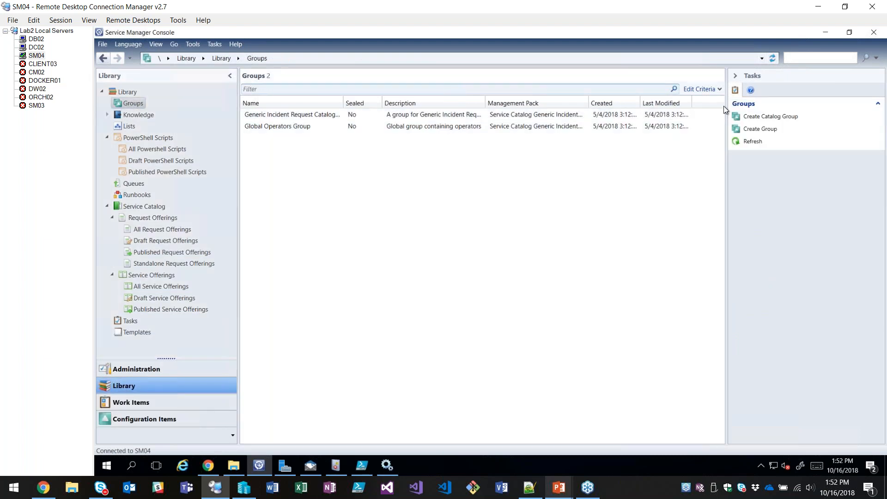
# Start a new catalog group named "Webinar - Asset Specific Offerings" and continue to its included members.
pyautogui.click(768, 117)
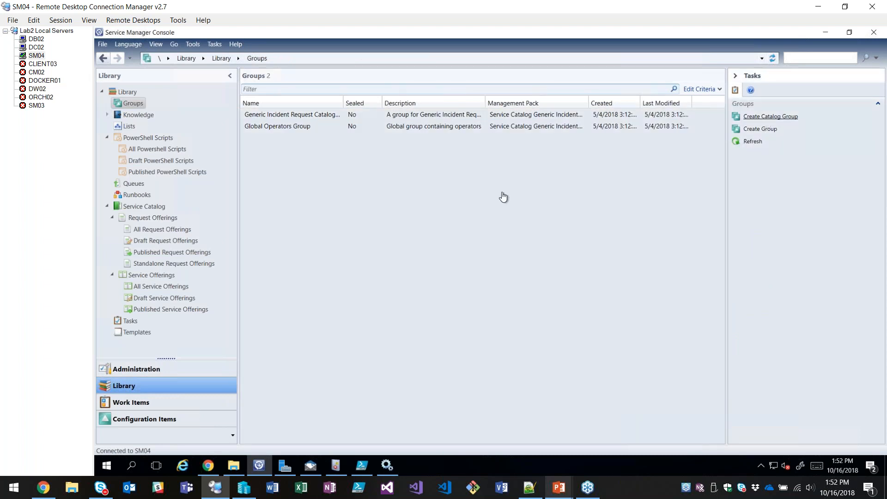
pyautogui.click(469, 350)
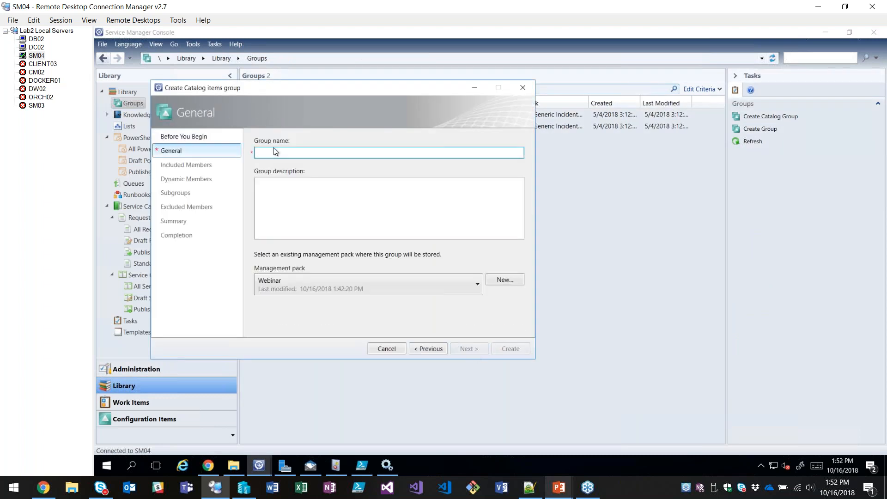
pyautogui.write('Webinar -')
pyautogui.write('Asset Specific Offerings')
pyautogui.click(467, 349)
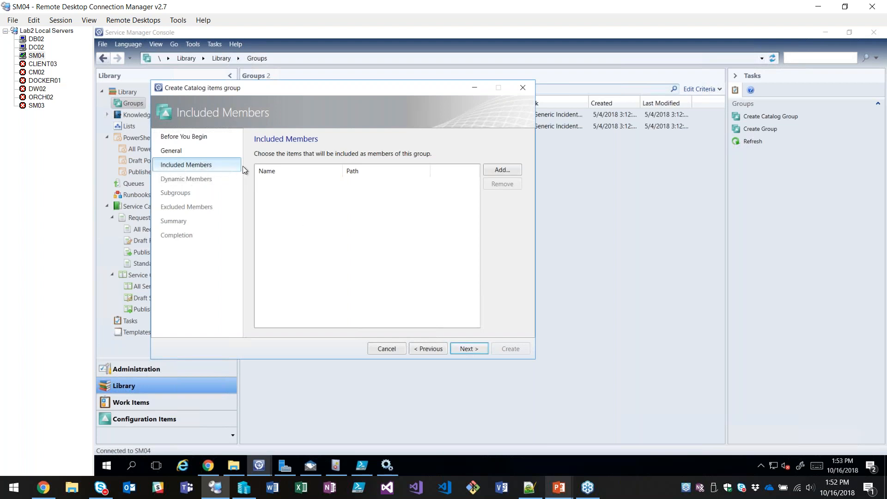
# Skip included members and add a Category criterion for the Service Offering class to the group's dynamic members.
pyautogui.click(468, 348)
pyautogui.click(509, 165)
pyautogui.doubleClick(213, 205)
pyautogui.click(377, 217)
pyautogui.click(491, 271)
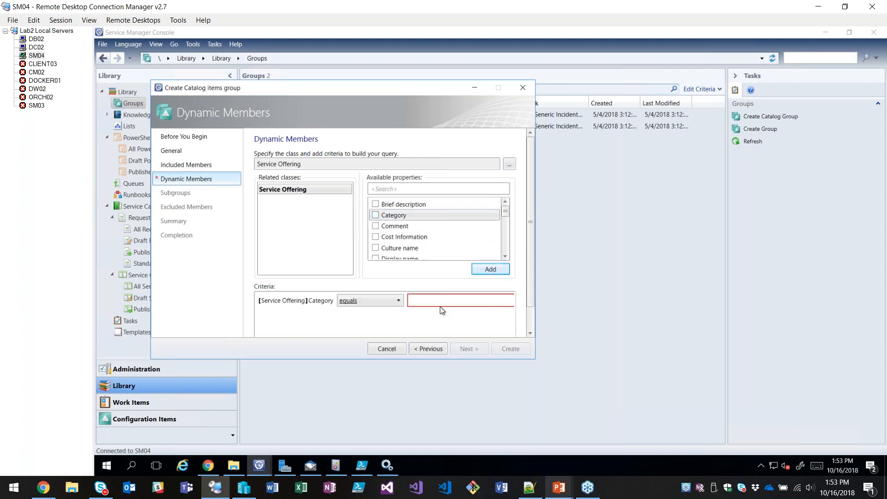
# Set the dynamic member criterion so that the Service Offering Category equals General.
pyautogui.moveTo(531, 243); pyautogui.dragTo(529, 277)
pyautogui.moveTo(412, 321); pyautogui.dragTo(466, 314)
pyautogui.click(493, 274)
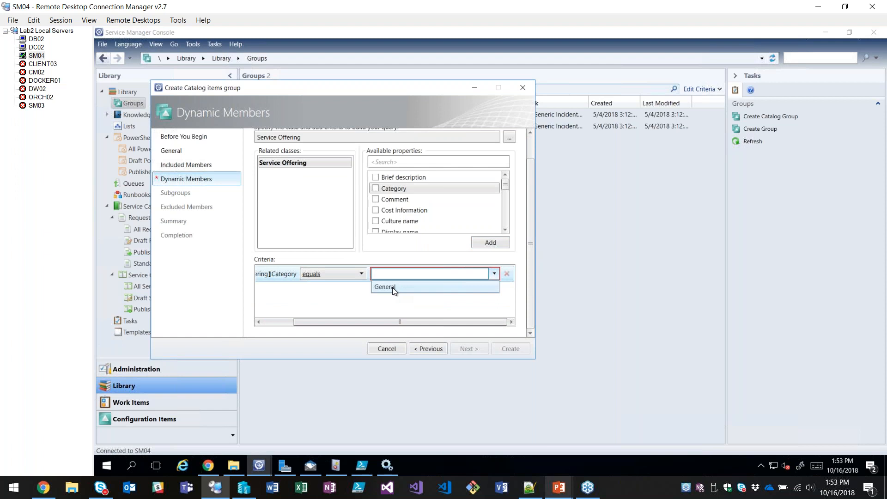
pyautogui.click(392, 288)
pyautogui.click(492, 276)
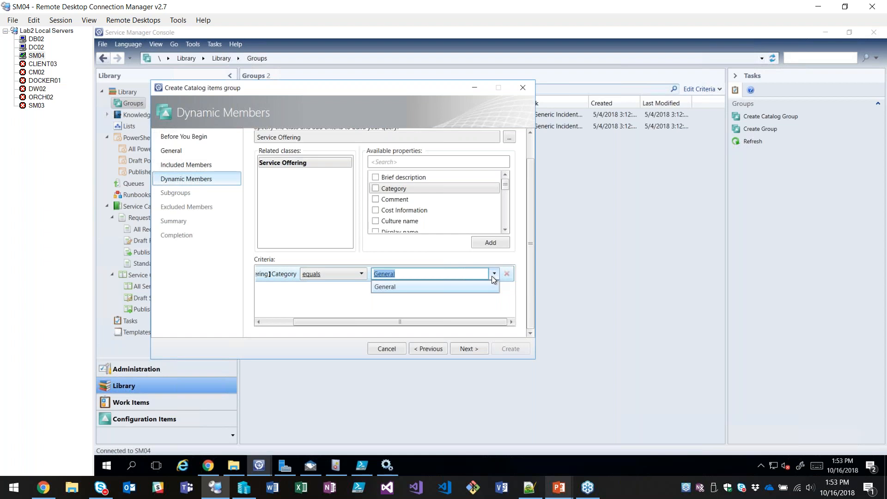
pyautogui.click(493, 276)
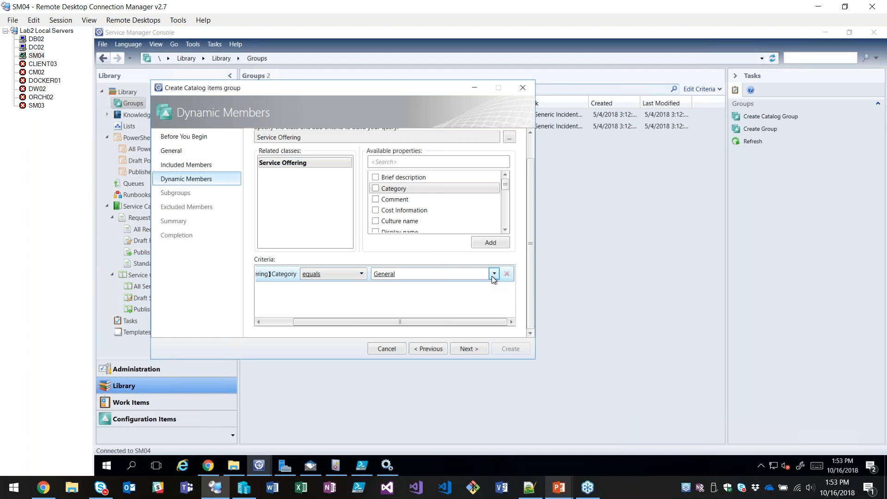
# Skip the subgroups and excluded members, create the catalog group and close the wizard.
pyautogui.click(468, 350)
pyautogui.click(467, 349)
pyautogui.click(468, 349)
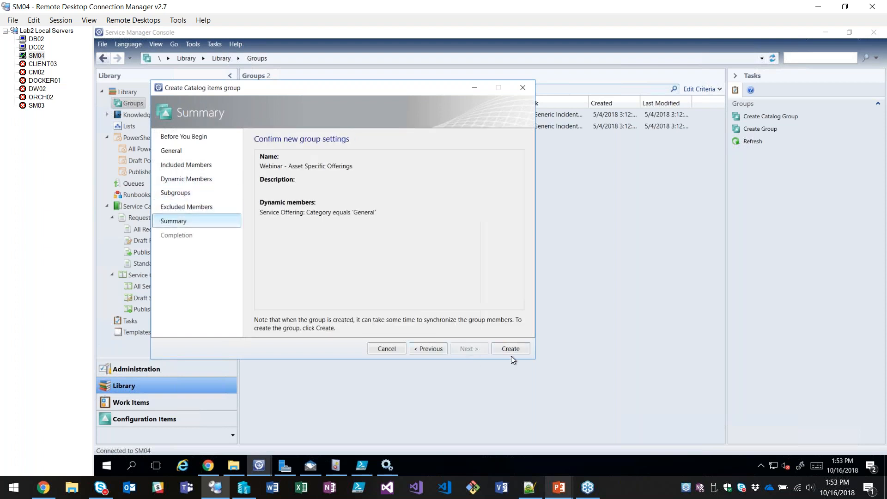
pyautogui.click(508, 350)
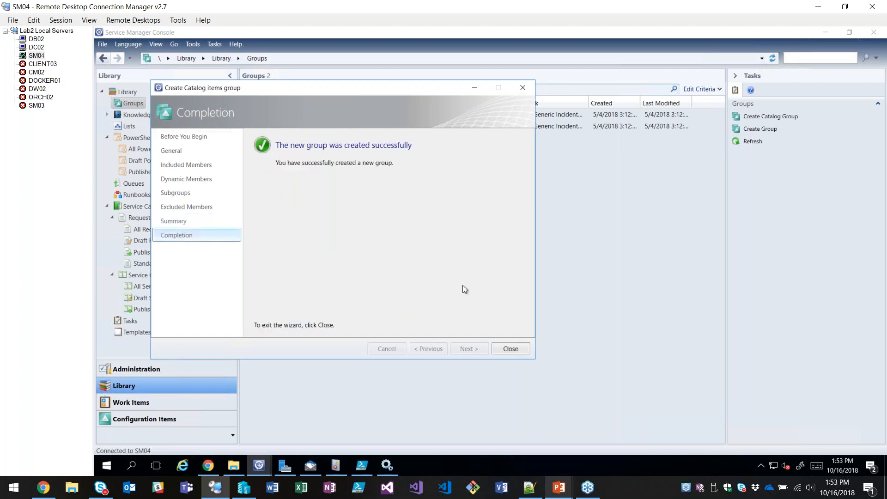
pyautogui.click(499, 351)
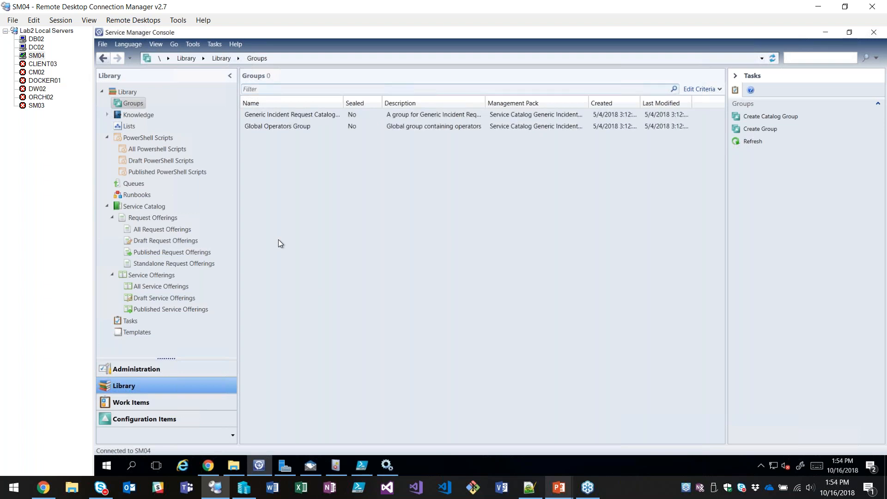
# Open the User Roles list under the Administration workspace's Security settings and sort it by name.
pyautogui.click(138, 369)
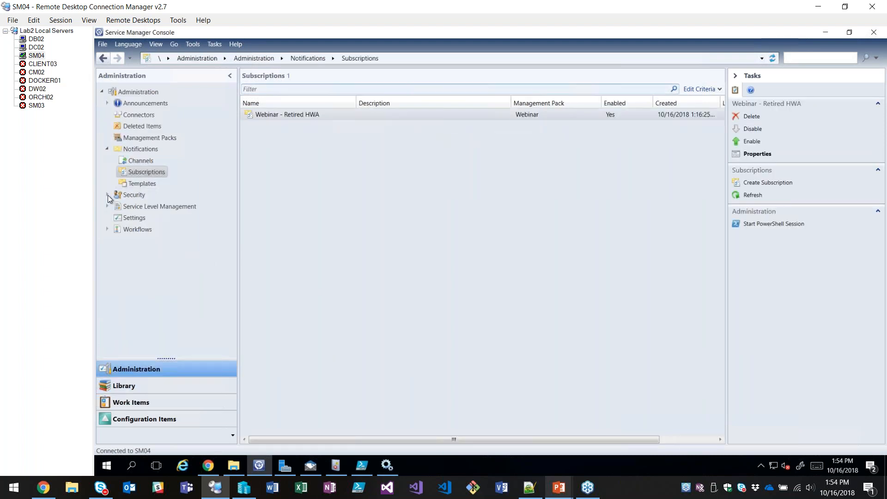
pyautogui.click(107, 195)
pyautogui.click(134, 217)
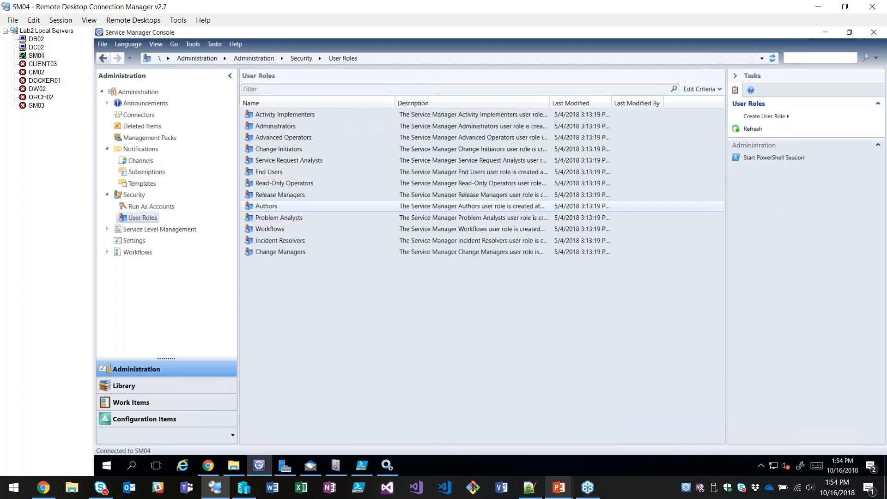
pyautogui.click(271, 107)
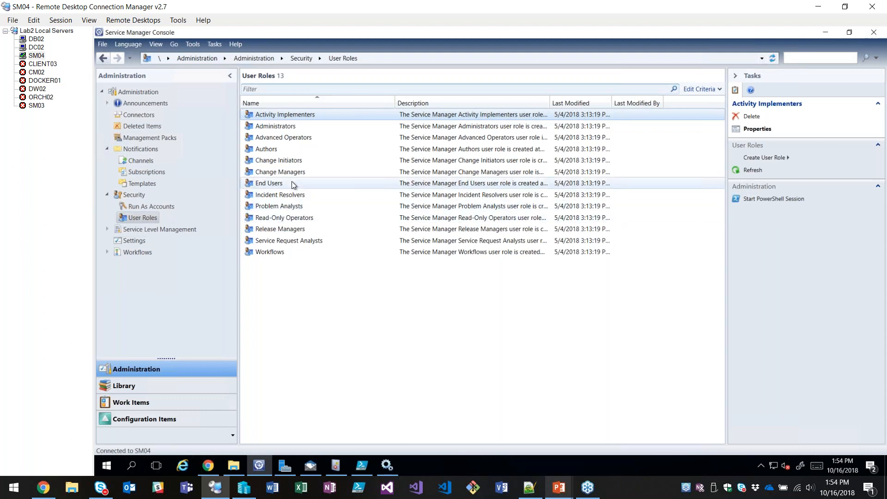
pyautogui.click(321, 308)
# Start a new Advanced Operator user role named "Webinar - Asset offerings Group" and continue to its management packs.
pyautogui.click(762, 116)
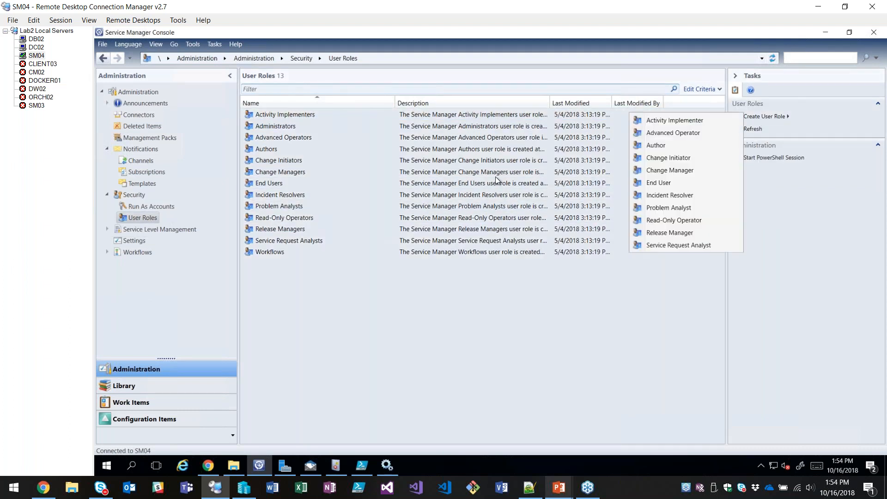
pyautogui.click(658, 136)
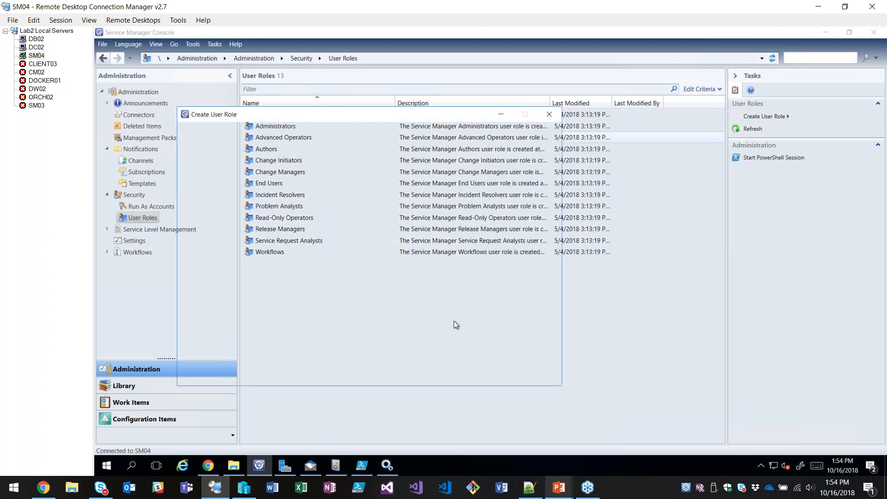
pyautogui.click(501, 375)
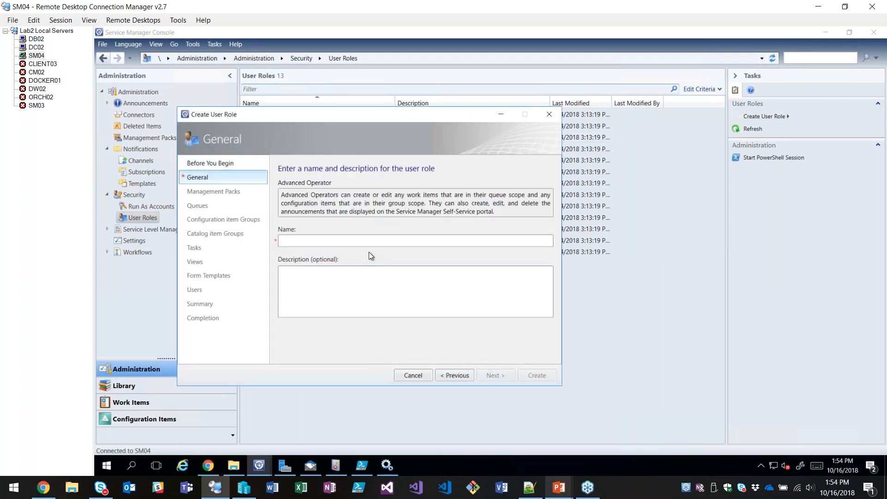
pyautogui.click(368, 240)
pyautogui.write('Webinar - Asset')
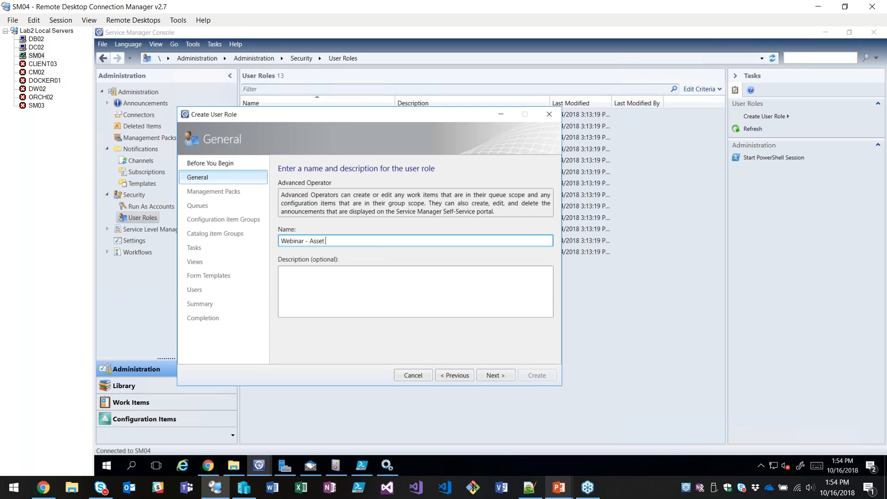
pyautogui.write(' offerings Group')
pyautogui.click(495, 375)
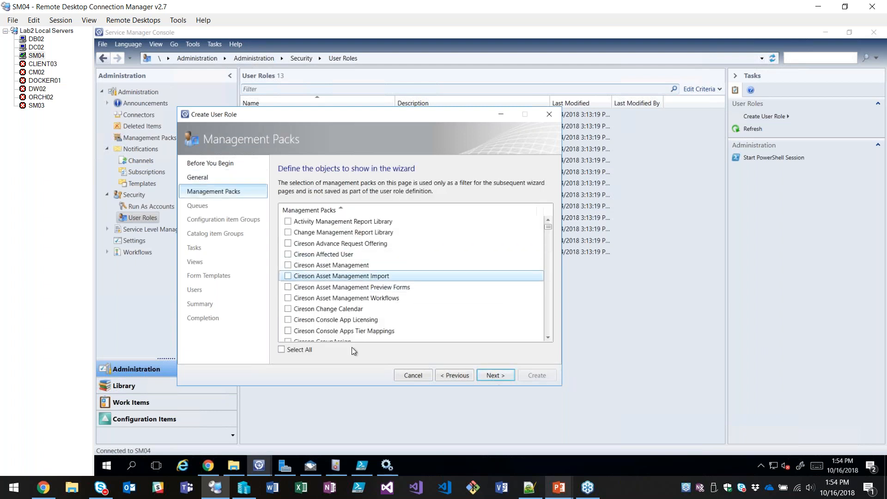
# Keep all management packs and restrict the role to only selected queues and configuration item groups, selecting none.
pyautogui.click(488, 376)
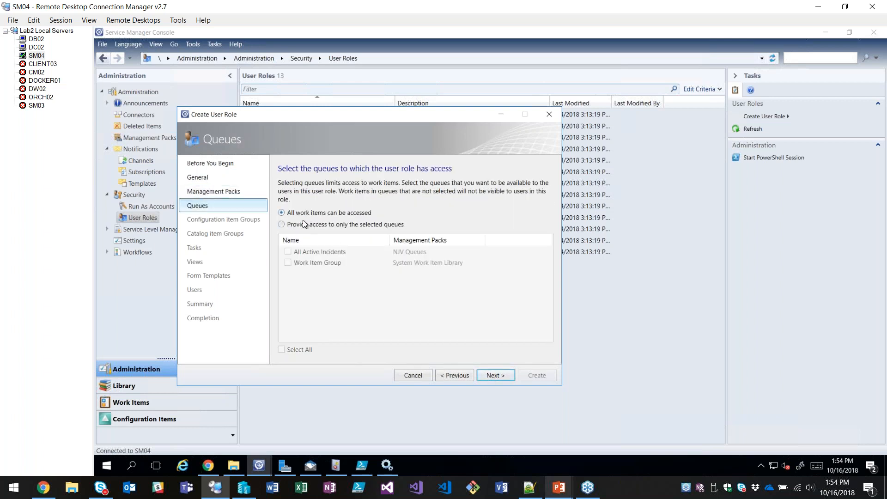
pyautogui.click(307, 226)
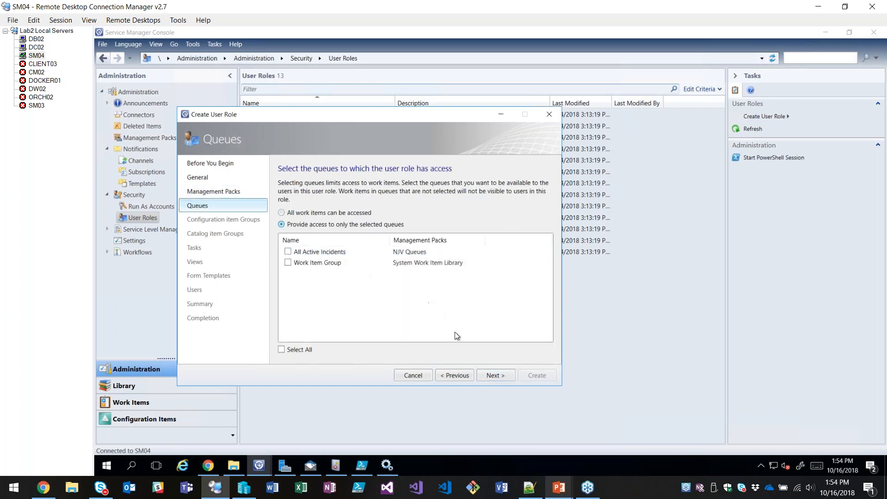
pyautogui.click(494, 380)
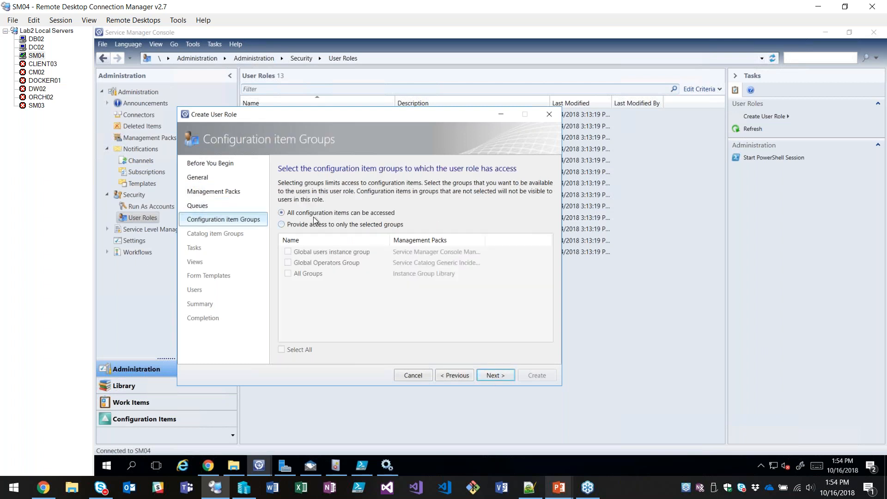
pyautogui.click(292, 224)
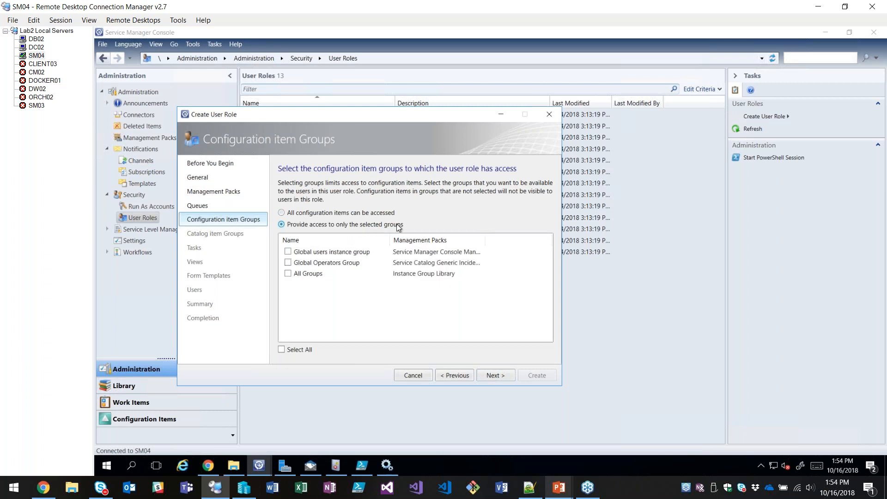
pyautogui.click(494, 376)
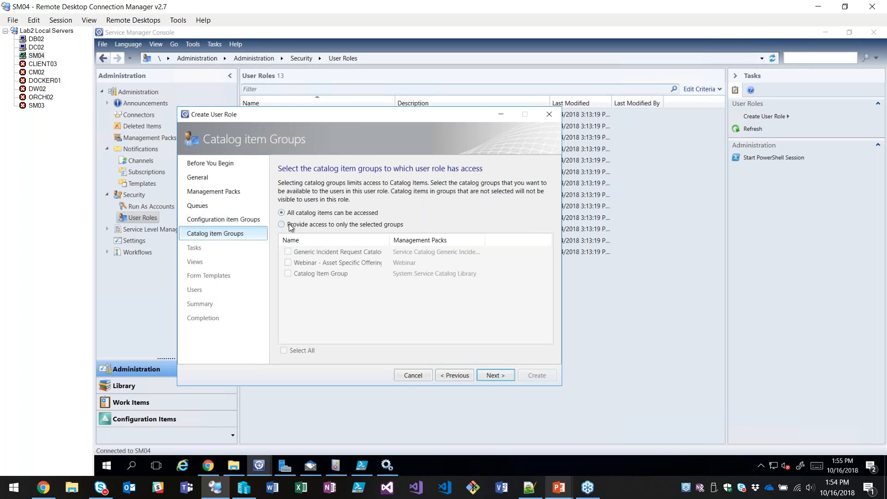
# Limit the role's catalog item access to only the Webinar - Asset Specific Offerings group.
pyautogui.click(282, 226)
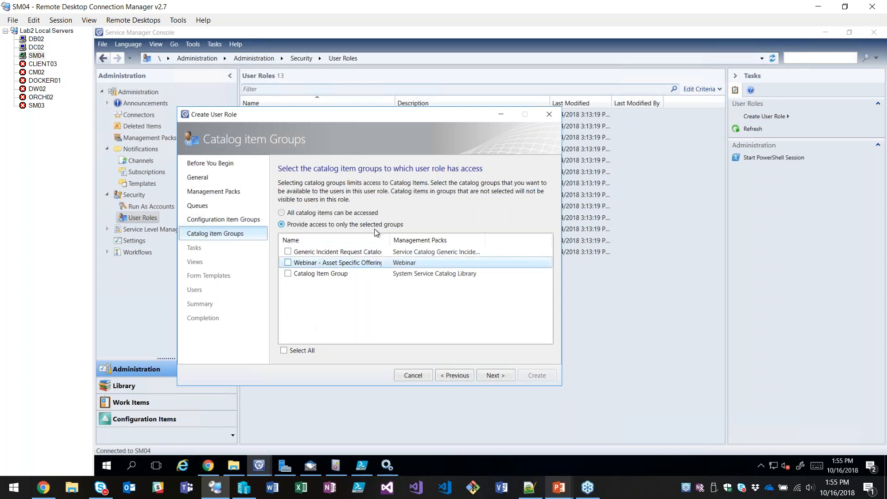
pyautogui.moveTo(390, 233); pyautogui.dragTo(417, 233)
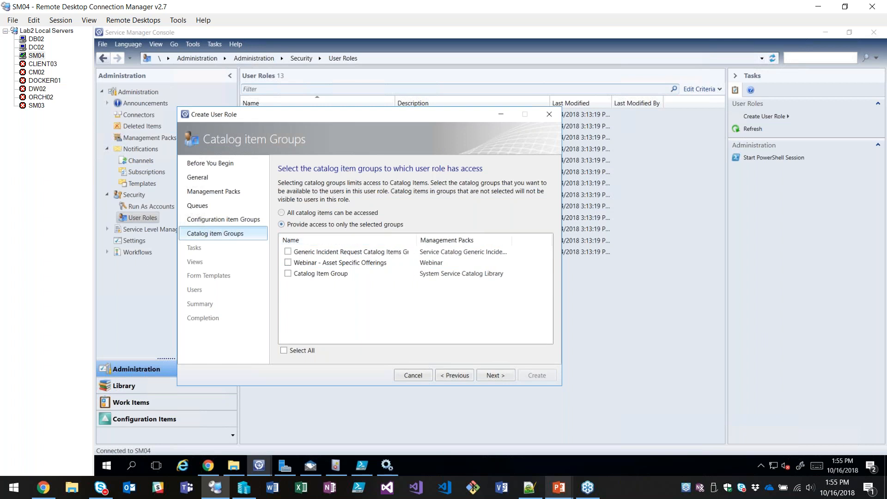
pyautogui.click(287, 263)
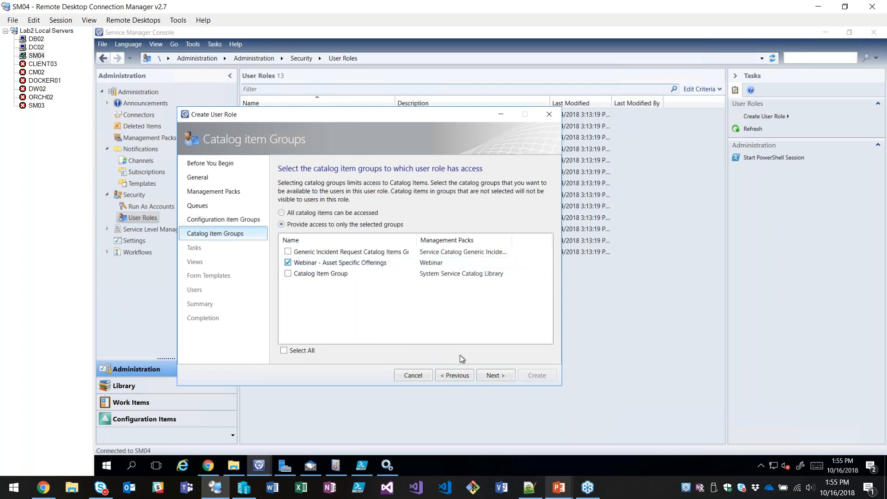
pyautogui.click(490, 377)
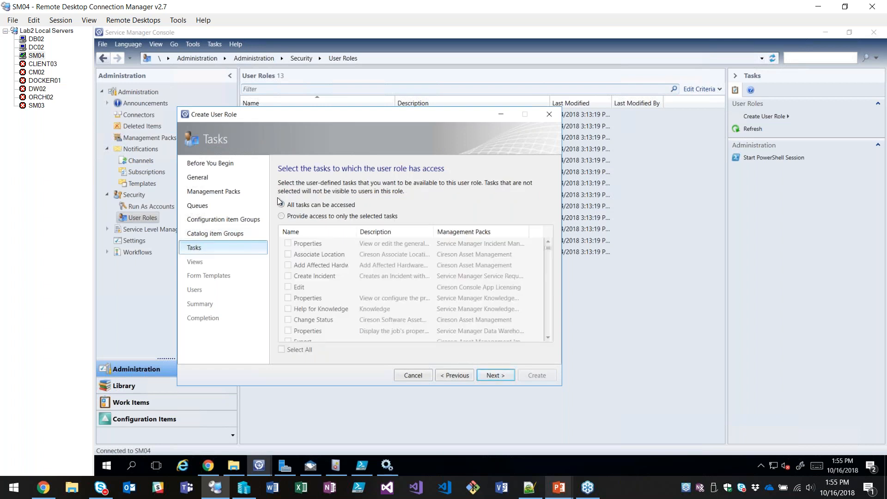
# Proceed past the tasks and restrict the role's views and form templates to selected items only, leaving none selected.
pyautogui.click(495, 375)
pyautogui.click(300, 216)
pyautogui.click(497, 374)
pyautogui.click(301, 215)
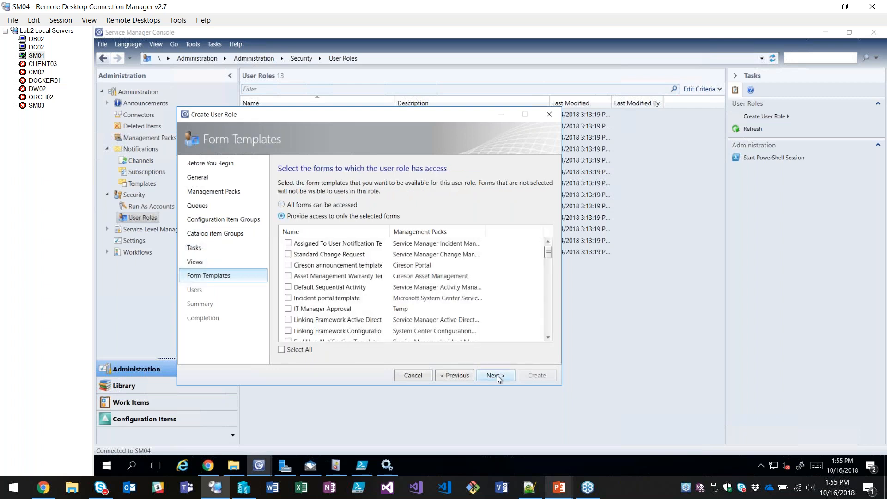
# Accept the form template restriction and continue to the role's users.
pyautogui.click(497, 375)
pyautogui.click(535, 183)
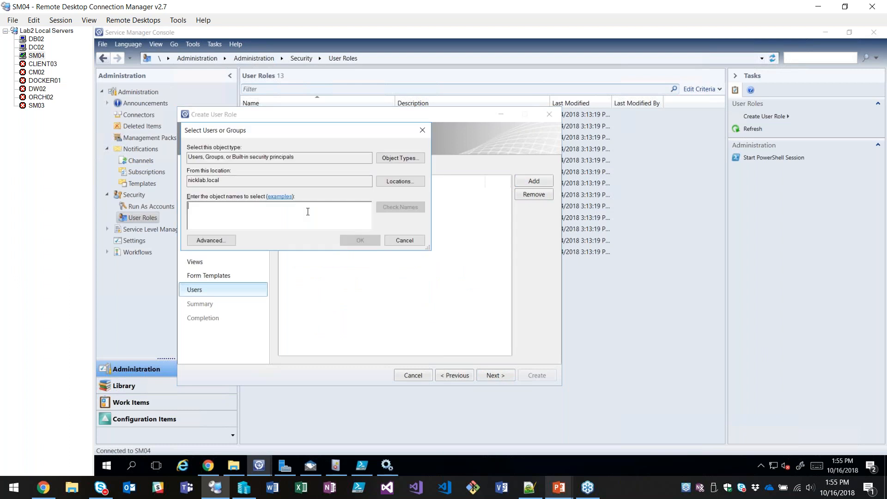
pyautogui.write('asset')
pyautogui.press('Return')
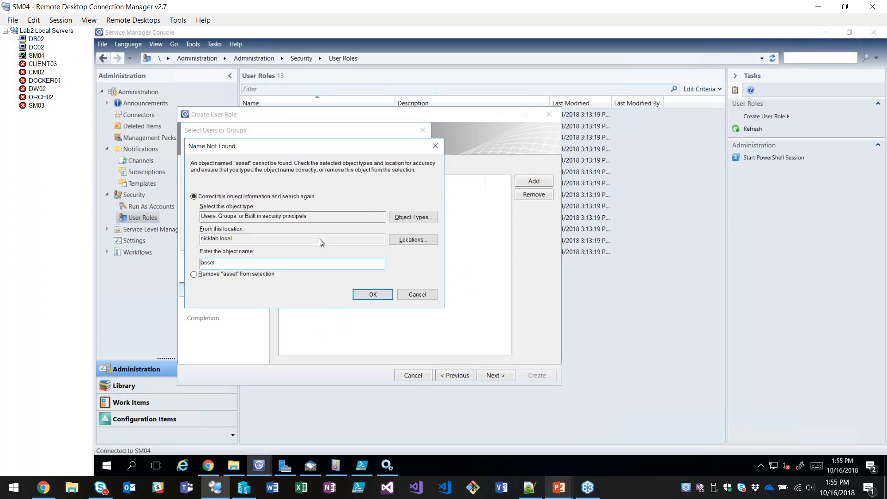
pyautogui.click(417, 290)
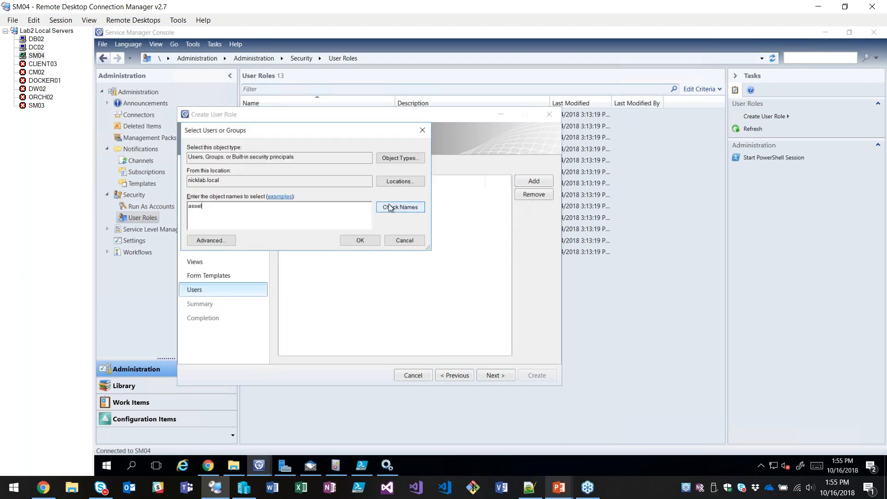
pyautogui.doubleClick(303, 211)
pyautogui.write('am')
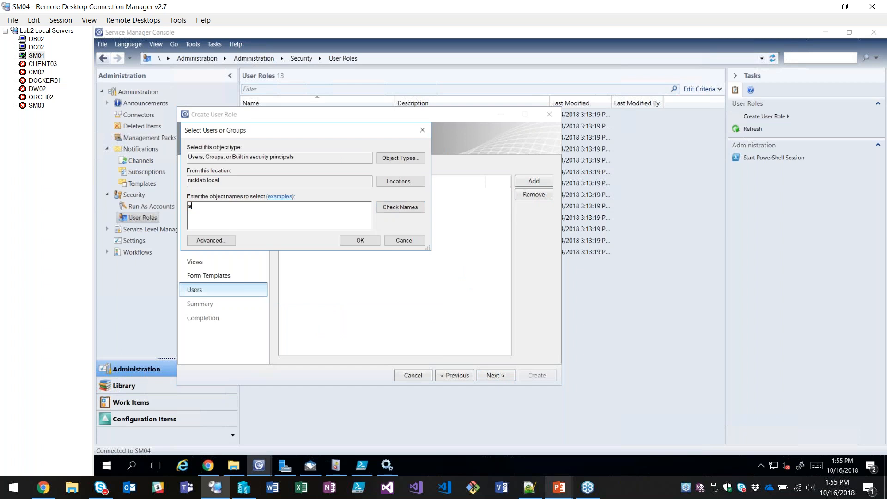
pyautogui.press('Return')
pyautogui.click(419, 294)
pyautogui.click(409, 242)
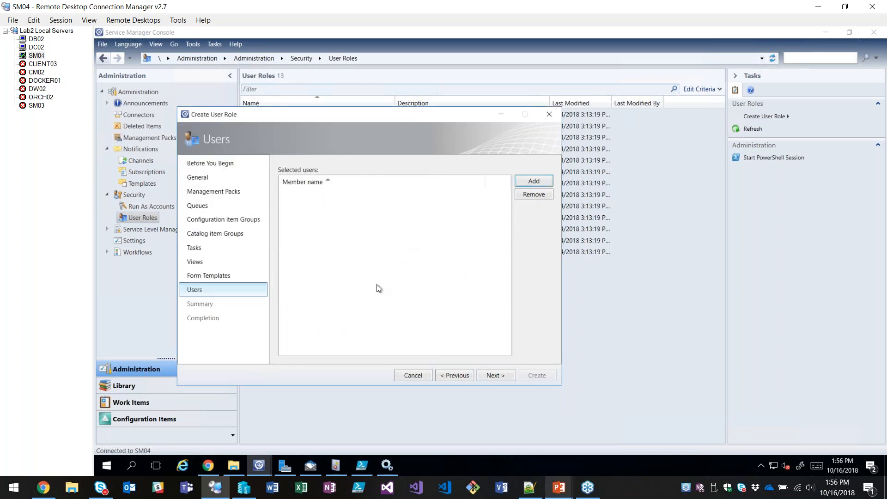
# Finish creating the user role without adding any members and close the wizard.
pyautogui.click(495, 378)
pyautogui.click(522, 376)
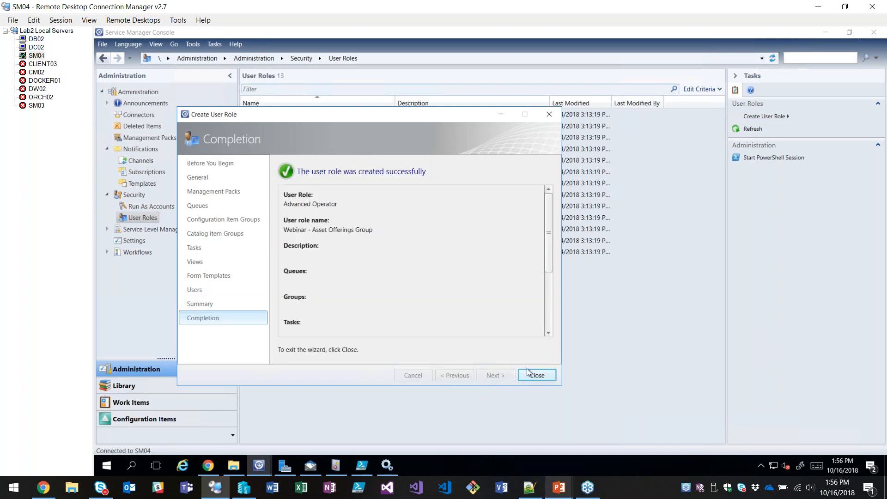
pyautogui.click(527, 373)
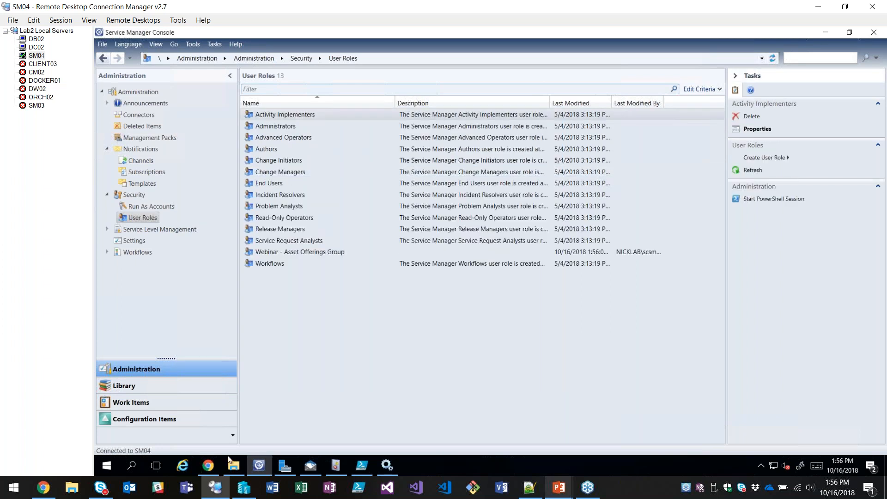
# Switch to the IT Service Portal in Chrome, look at its Localizations page, and return to the portal home page.
pyautogui.click(208, 465)
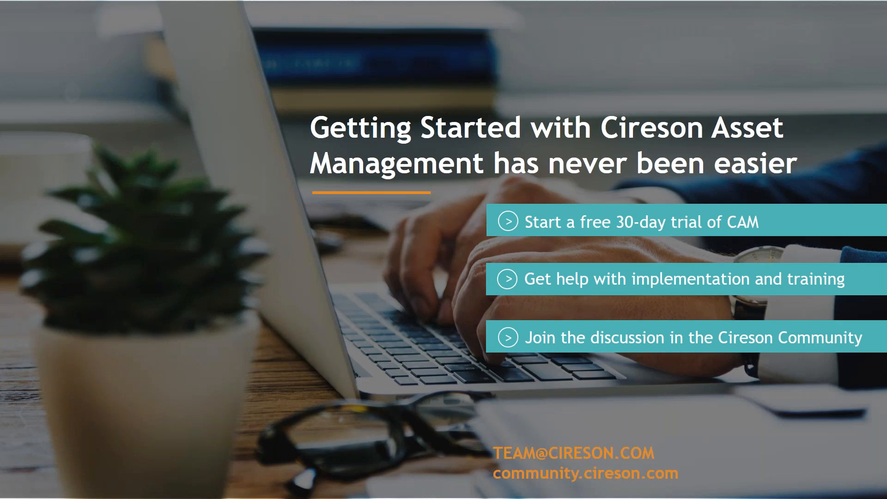
pyautogui.hotkey('alt', 'Tab')
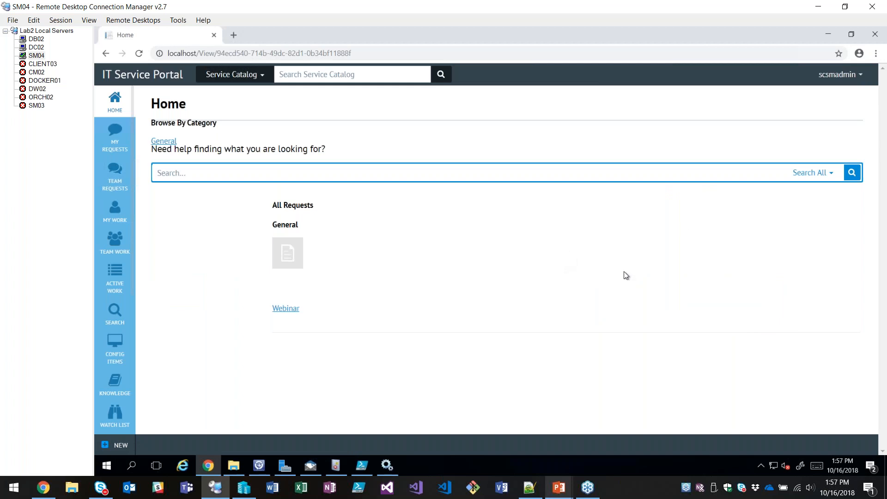
pyautogui.click(831, 77)
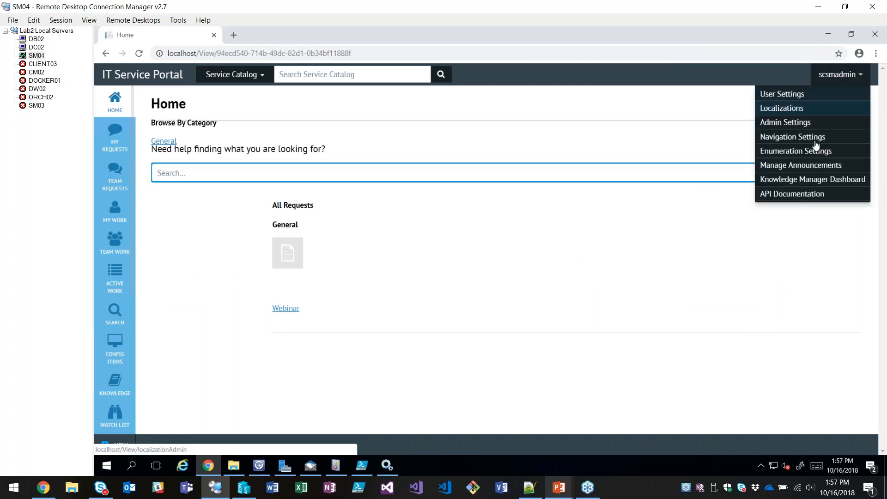
pyautogui.click(779, 111)
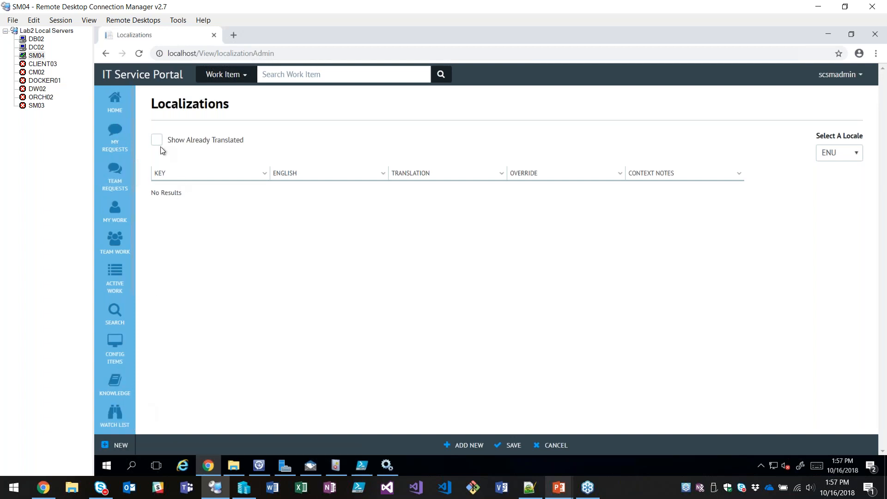
pyautogui.click(112, 97)
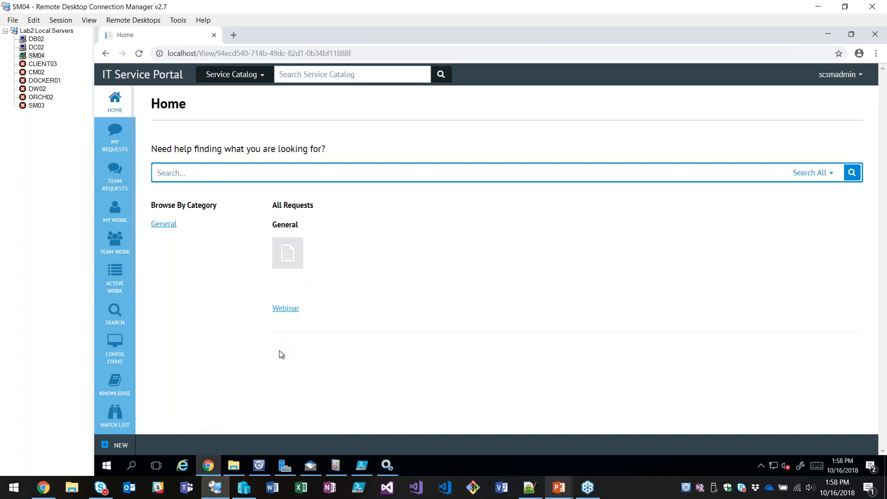
# Switch to the Service Manager Console and review the user prompts of the Webinar - Retire Hardware advanced request offering without saving changes.
pyautogui.click(260, 465)
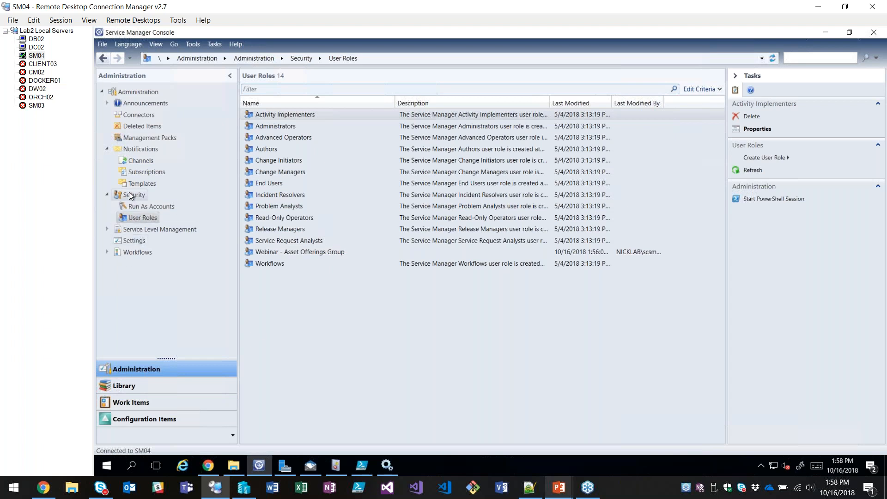
pyautogui.click(137, 385)
pyautogui.click(142, 229)
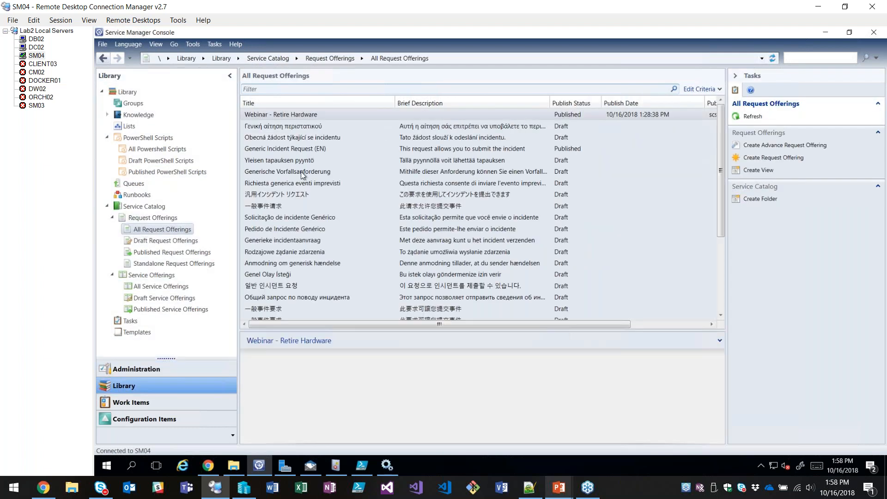
pyautogui.click(287, 117)
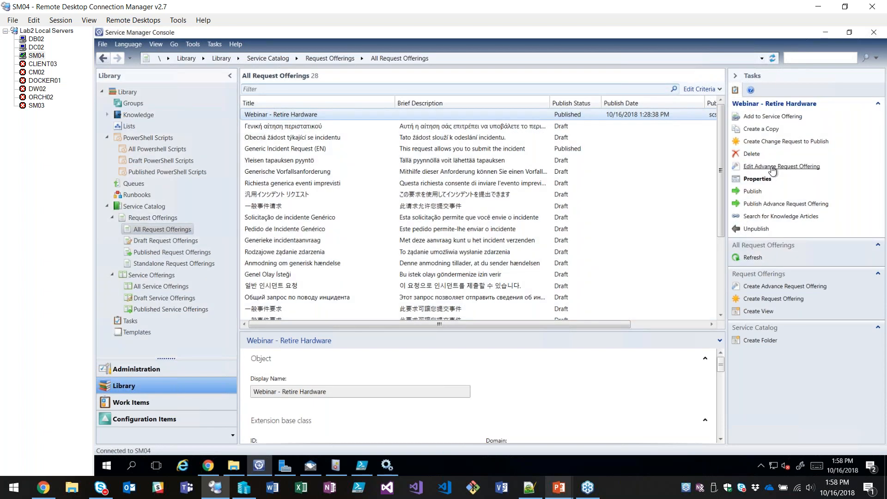
pyautogui.click(772, 167)
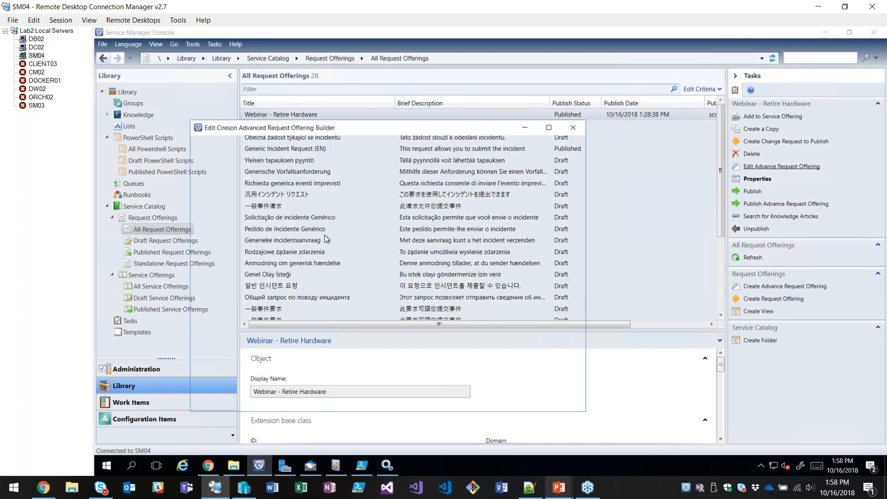
pyautogui.click(212, 181)
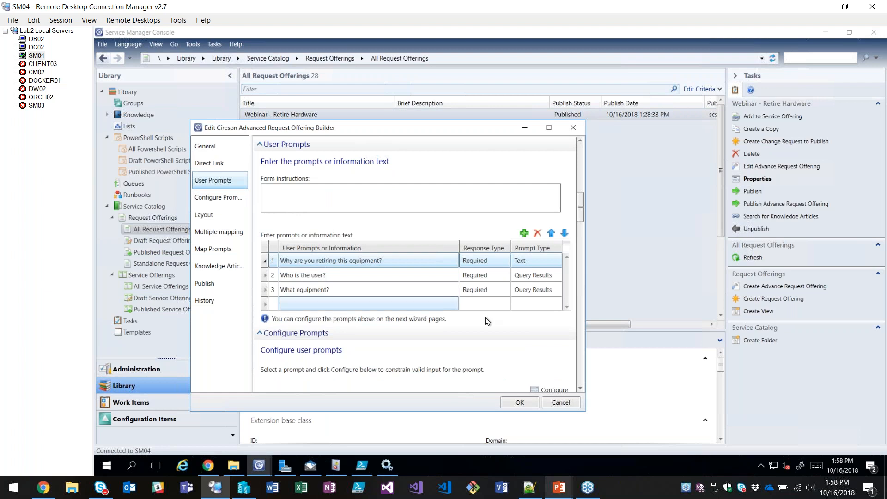
pyautogui.click(558, 400)
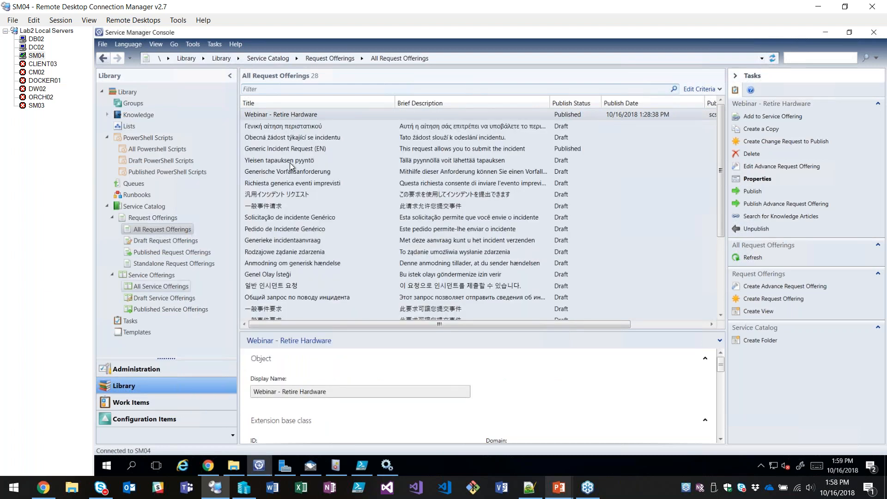
# Inspect the language setting of the Webinar service offering and close its properties without saving changes.
pyautogui.click(161, 286)
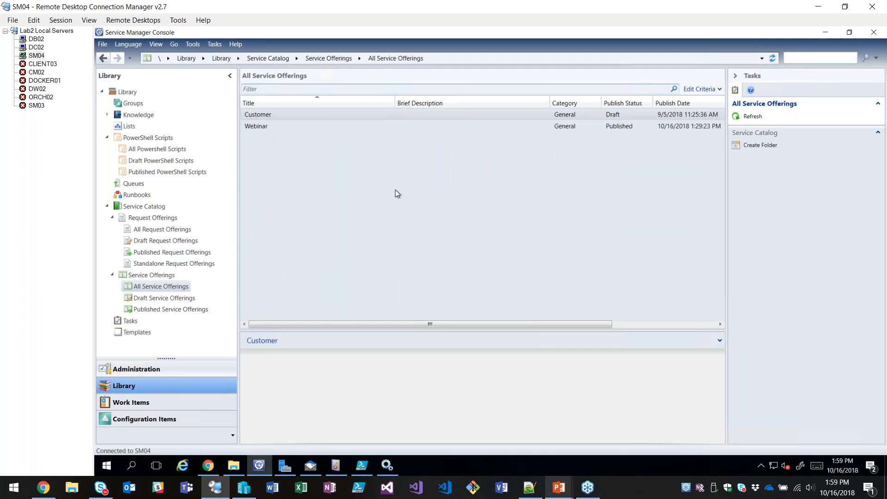
pyautogui.click(261, 126)
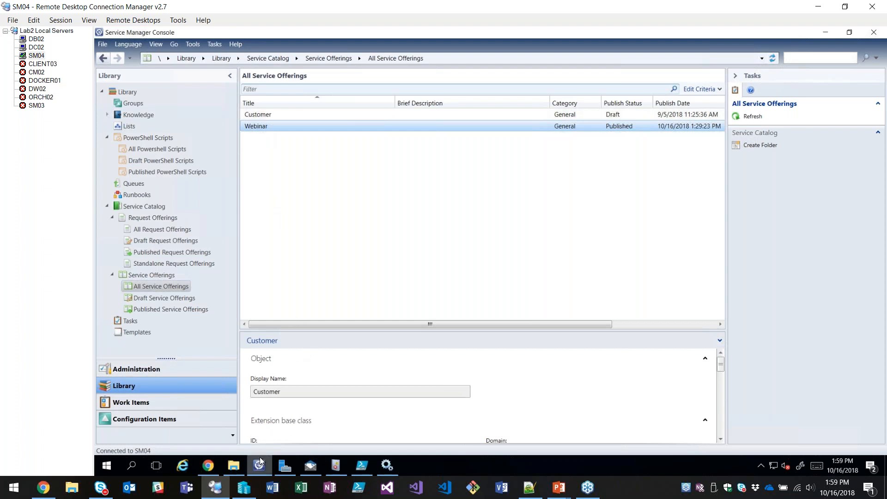
pyautogui.doubleClick(257, 128)
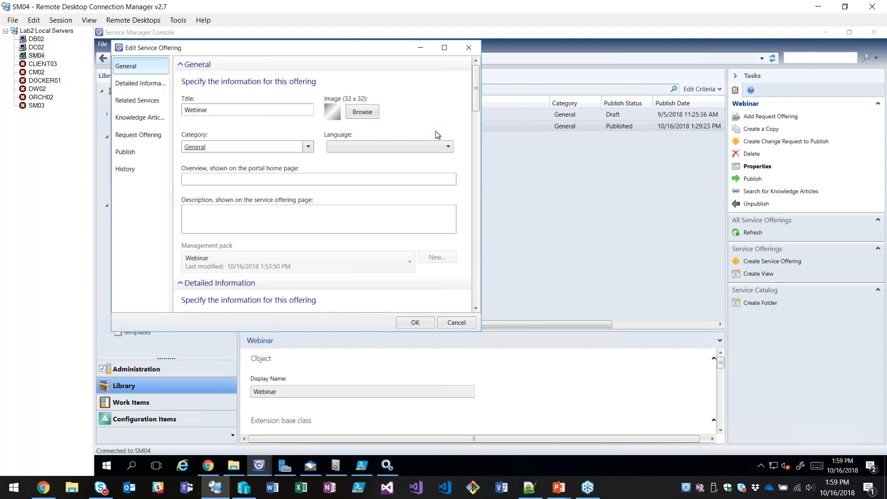
pyautogui.click(443, 147)
pyautogui.click(442, 129)
pyautogui.click(456, 322)
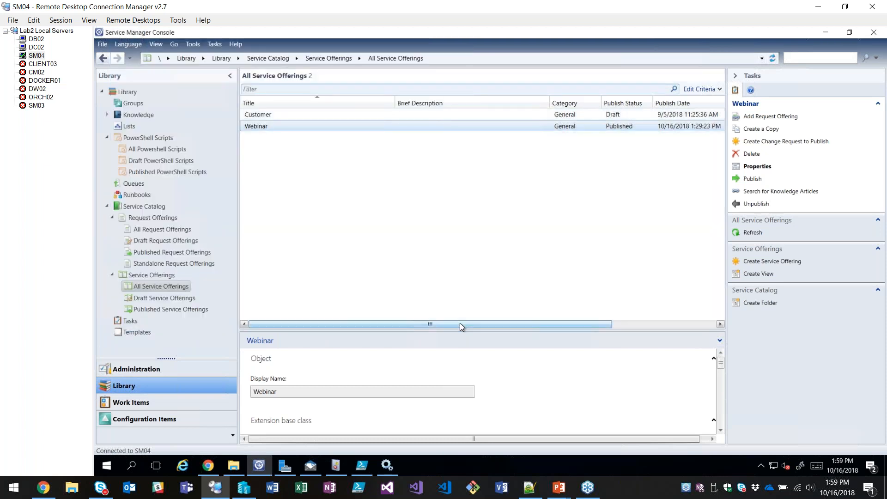
pyautogui.click(72, 213)
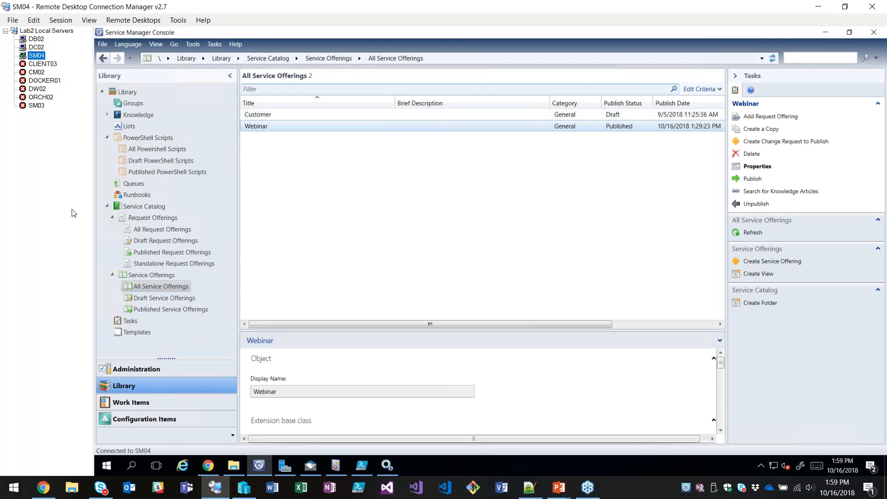